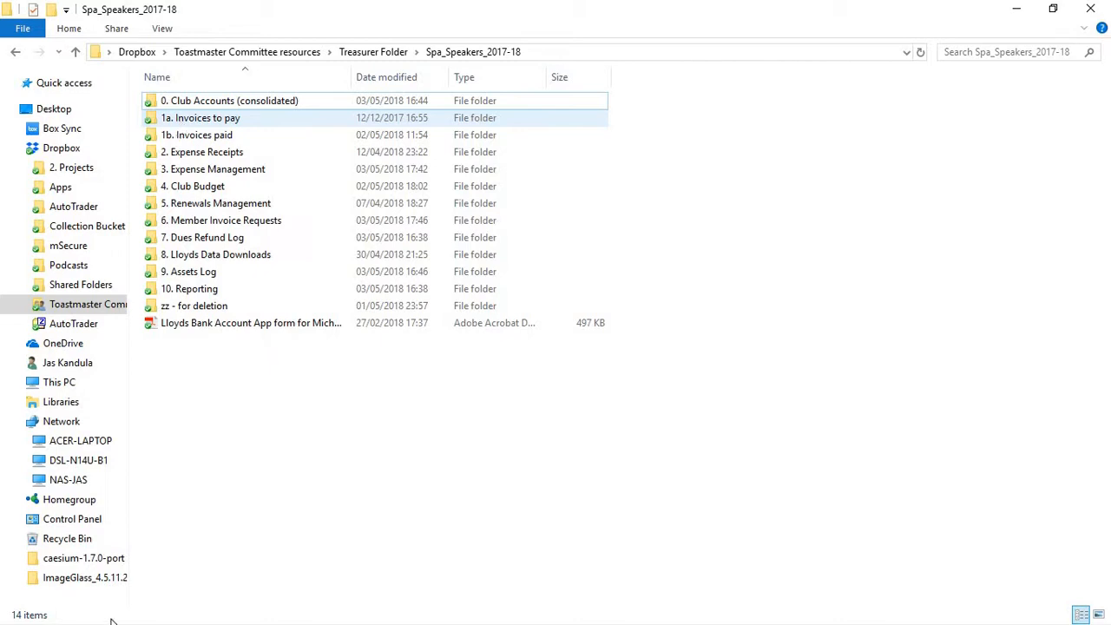
Minimize the Spa_Speakers_2017-18 Explorer window and launch EasyMail for Gmail from the Start menu.
click(1024, 16)
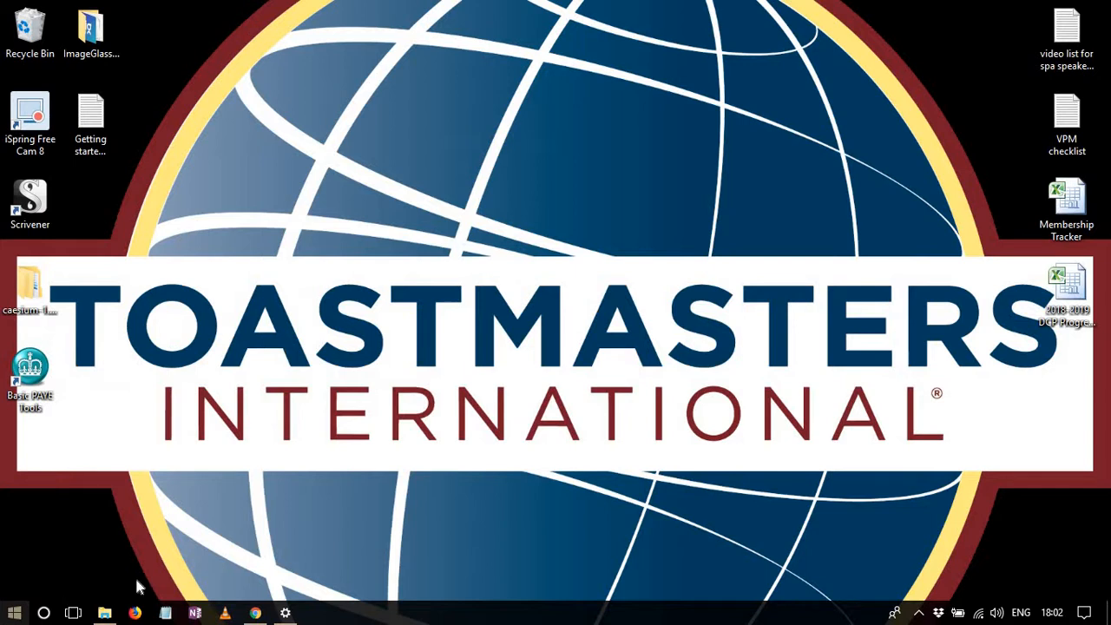
click(15, 613)
click(313, 209)
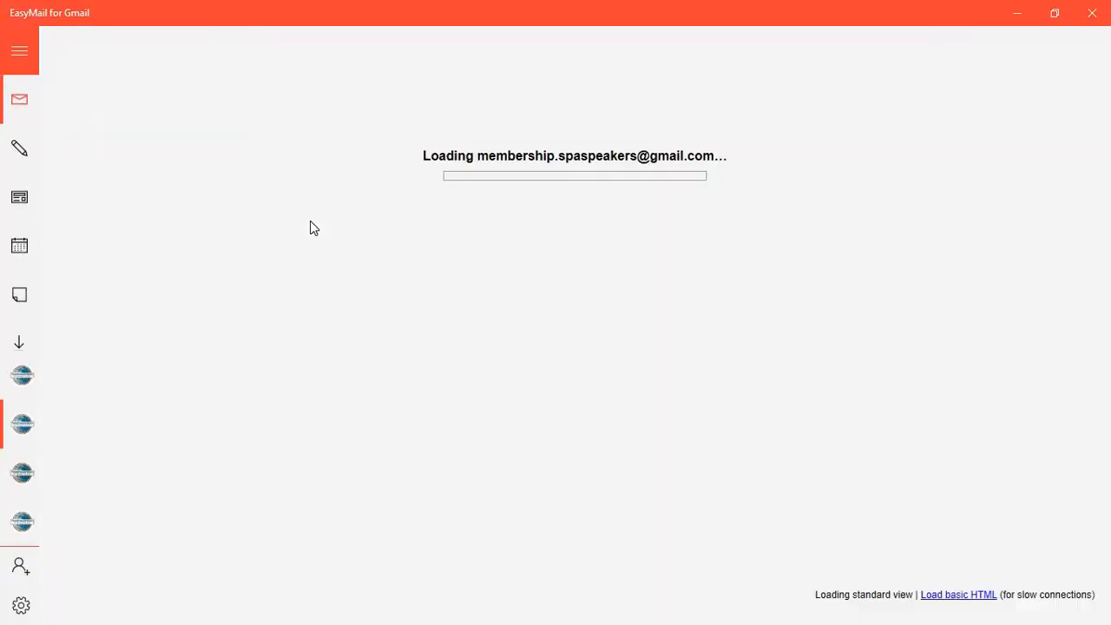
In the treasurer mailbox, archive 'Kim paid £77.00' and show the Expenses and Payments label.
click(25, 380)
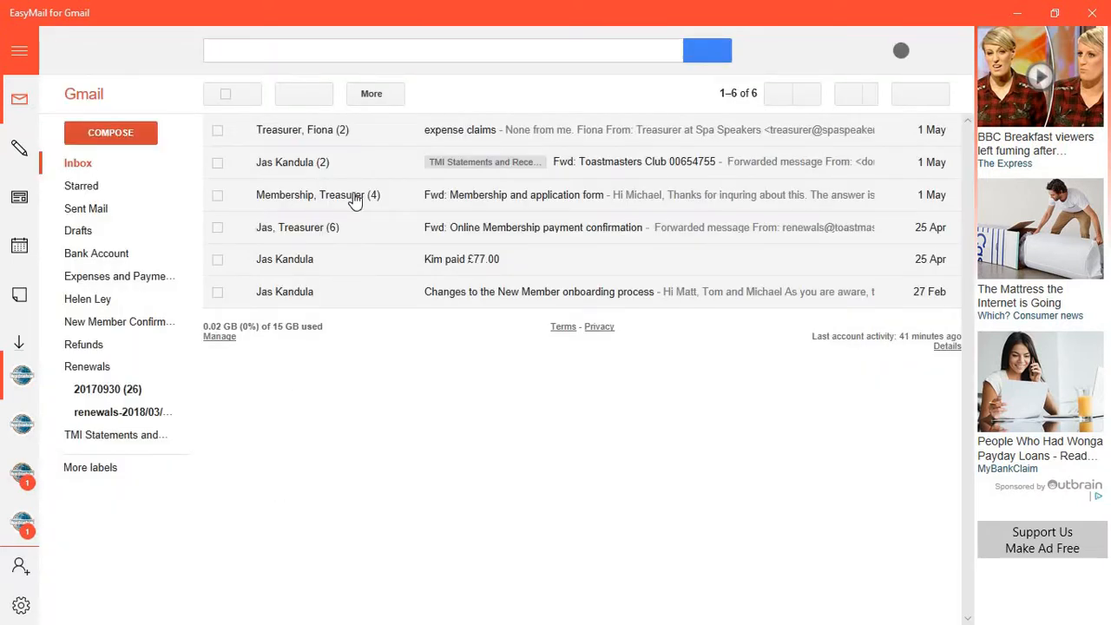
click(218, 259)
click(299, 97)
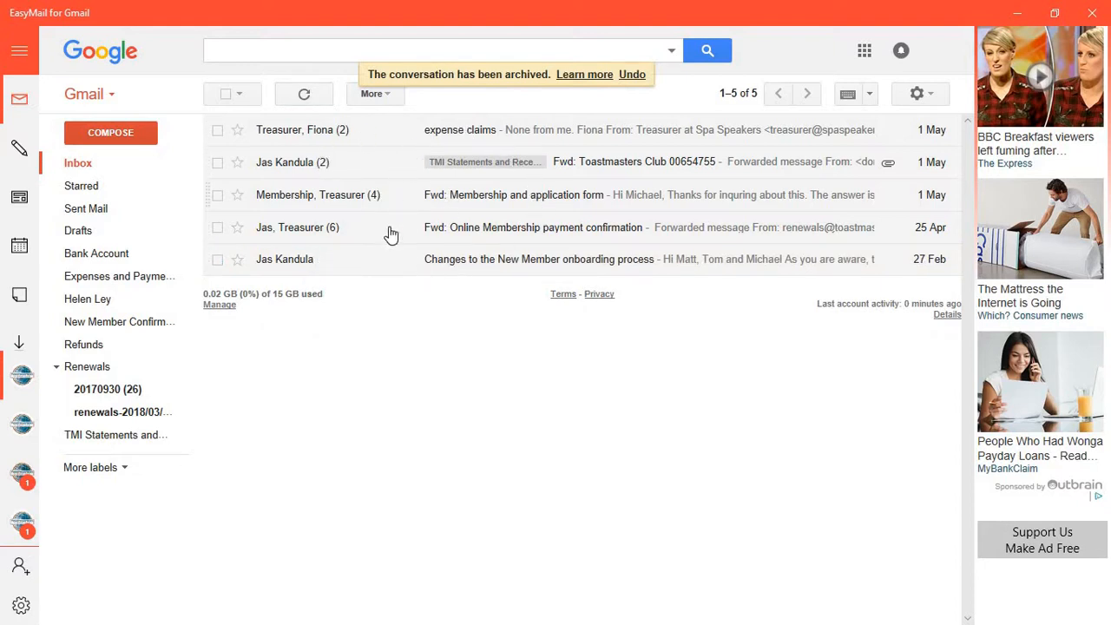
click(130, 276)
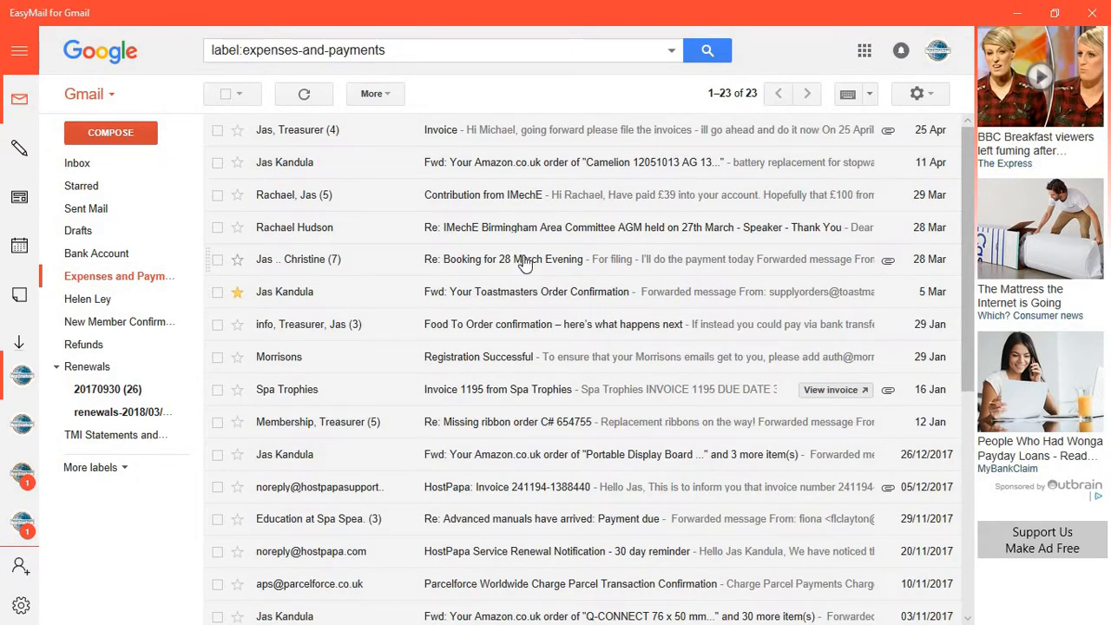
Review the £45:00 Spa Speakers Club.pdf invoice in the 28 March booking conversation, then close EasyMail.
click(526, 263)
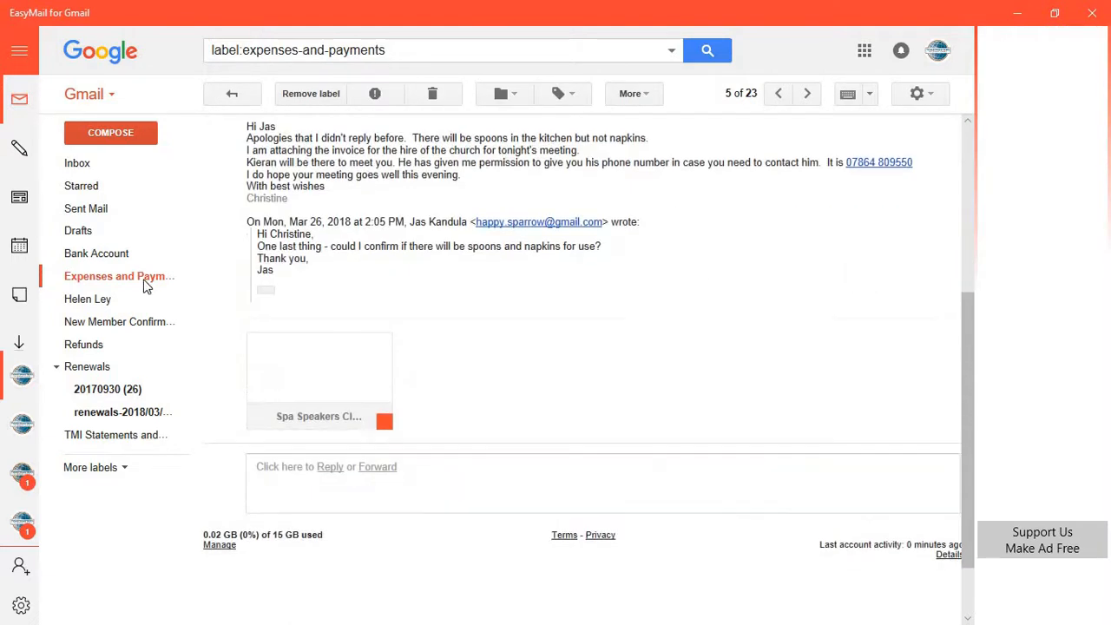
mouse_move(307, 363)
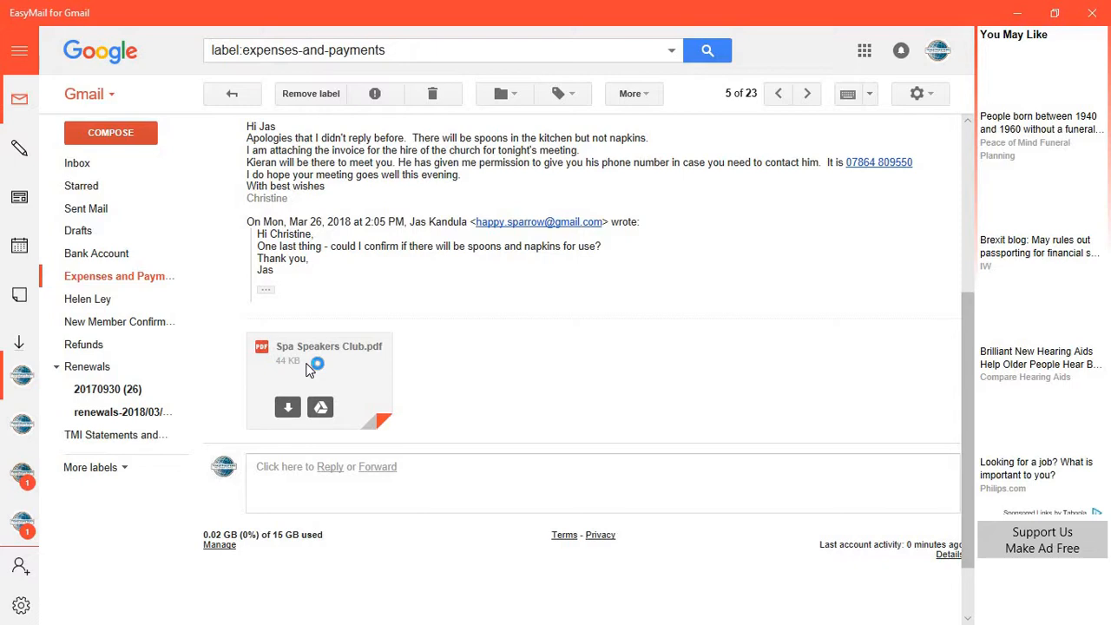
click(310, 369)
scroll(308, 369, down, 2)
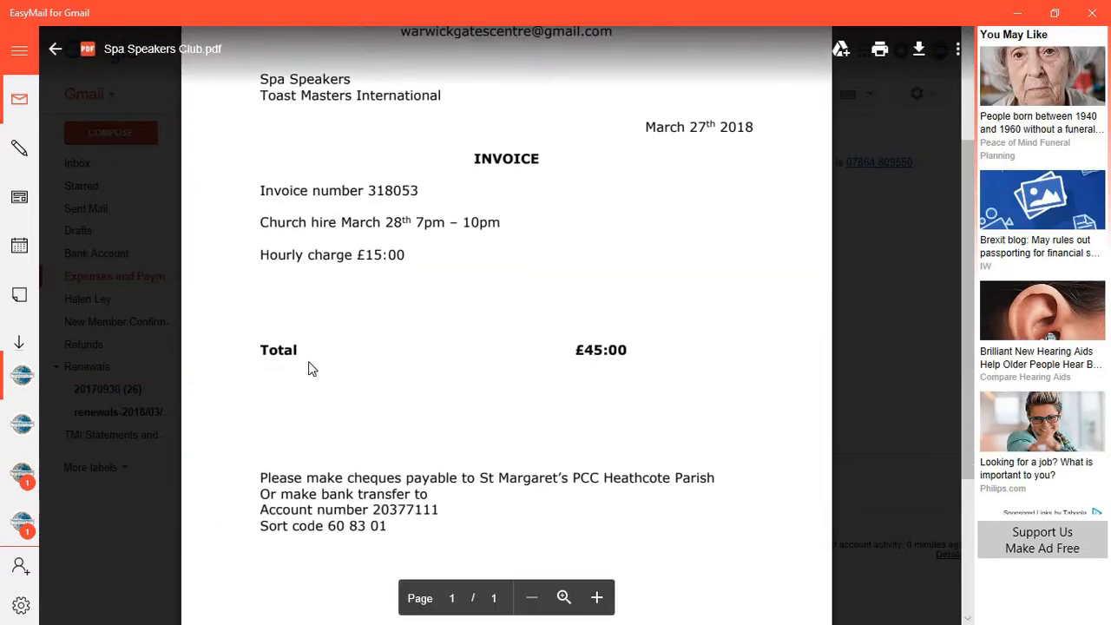
scroll(309, 368, up, 2)
scroll(492, 281, down, 4)
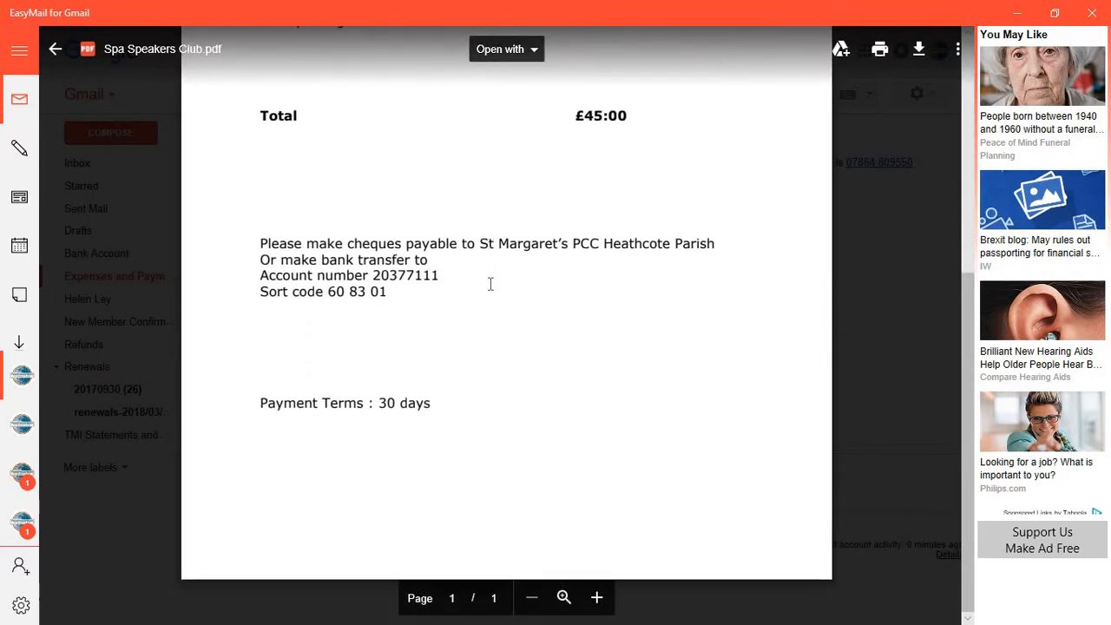
scroll(489, 283, up, 4)
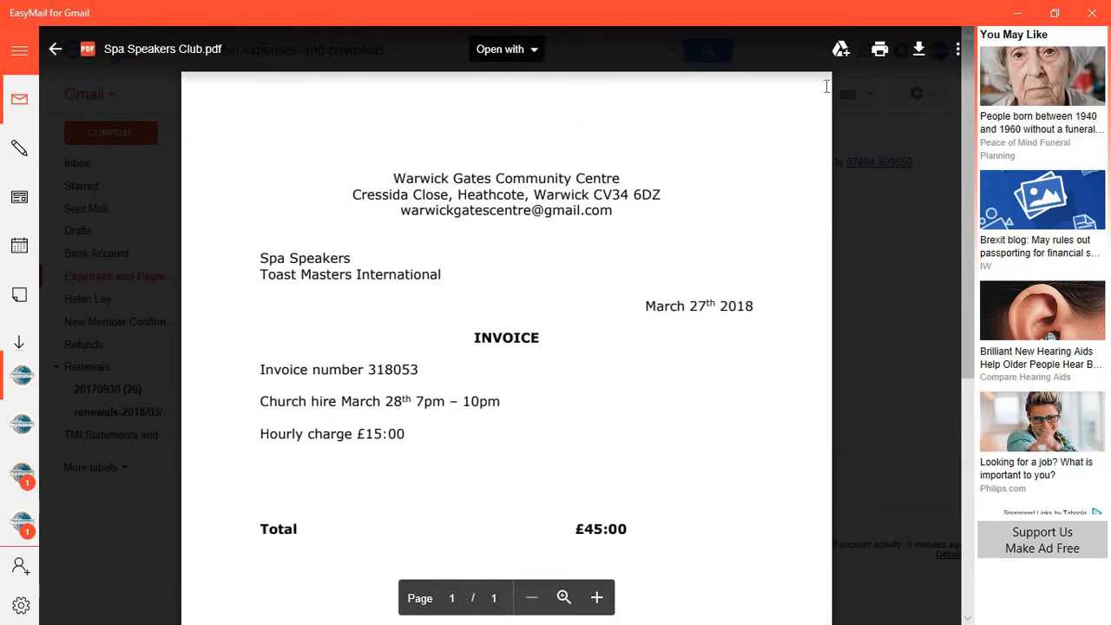
click(1099, 19)
Confirm the 20180328 Warwick Gates invoice is in 1b. Invoices paid, then return to Spa_Speakers_2017-18.
click(104, 613)
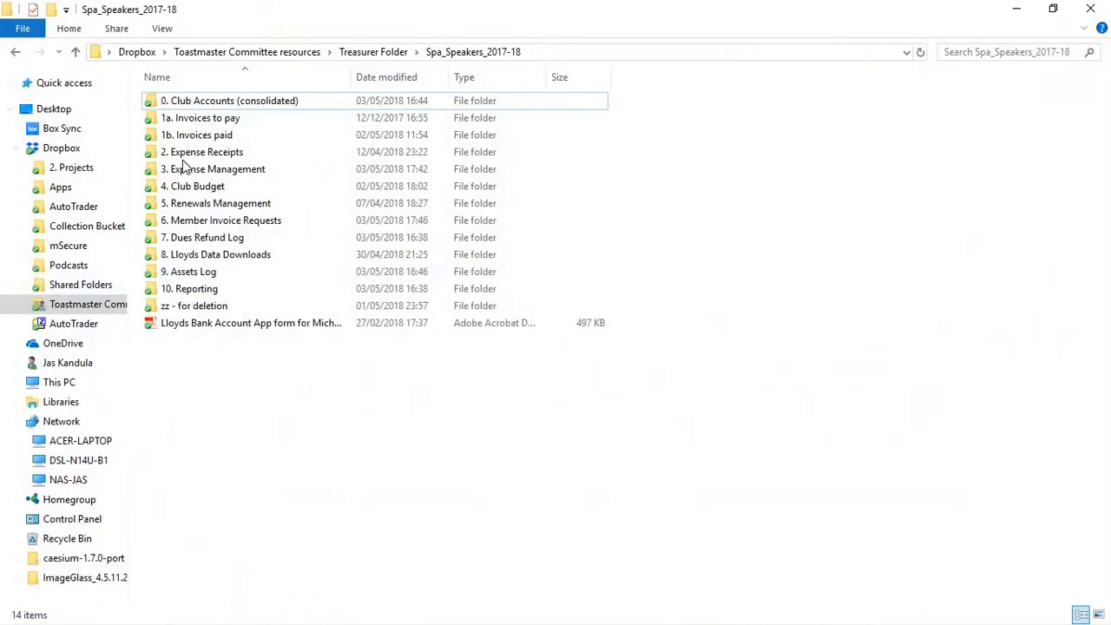
double_click(189, 136)
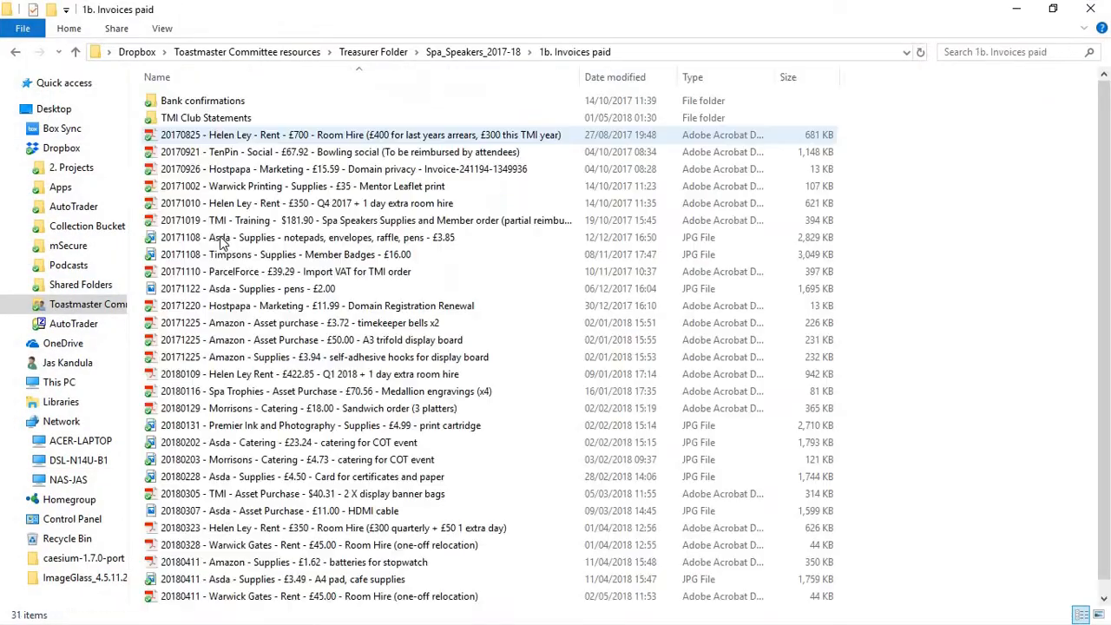
scroll(227, 278, down, 1)
click(230, 528)
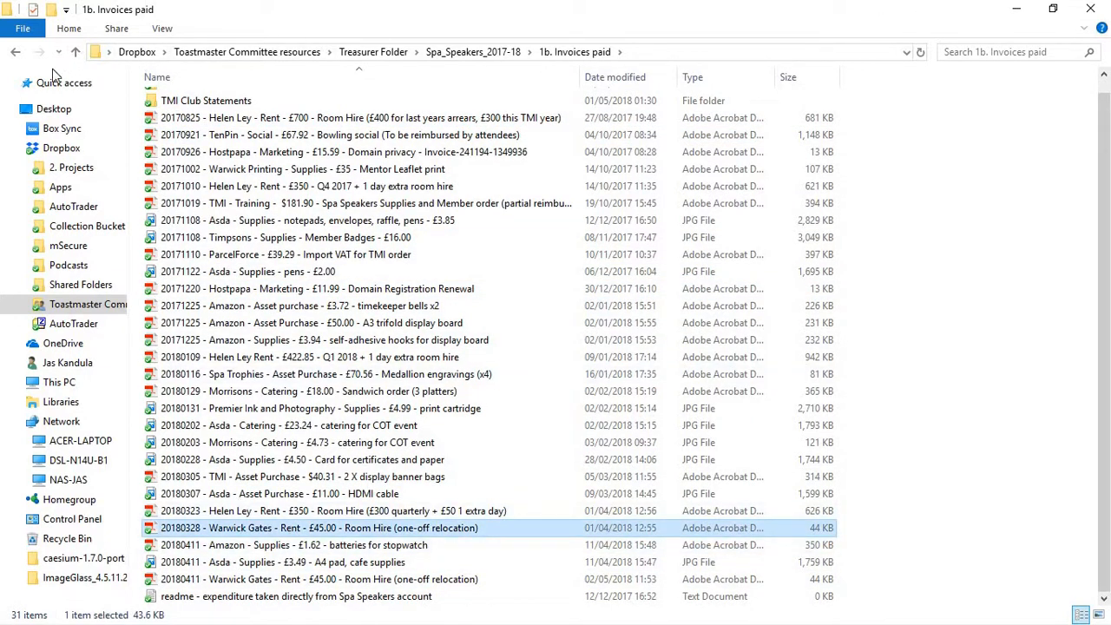
click(75, 52)
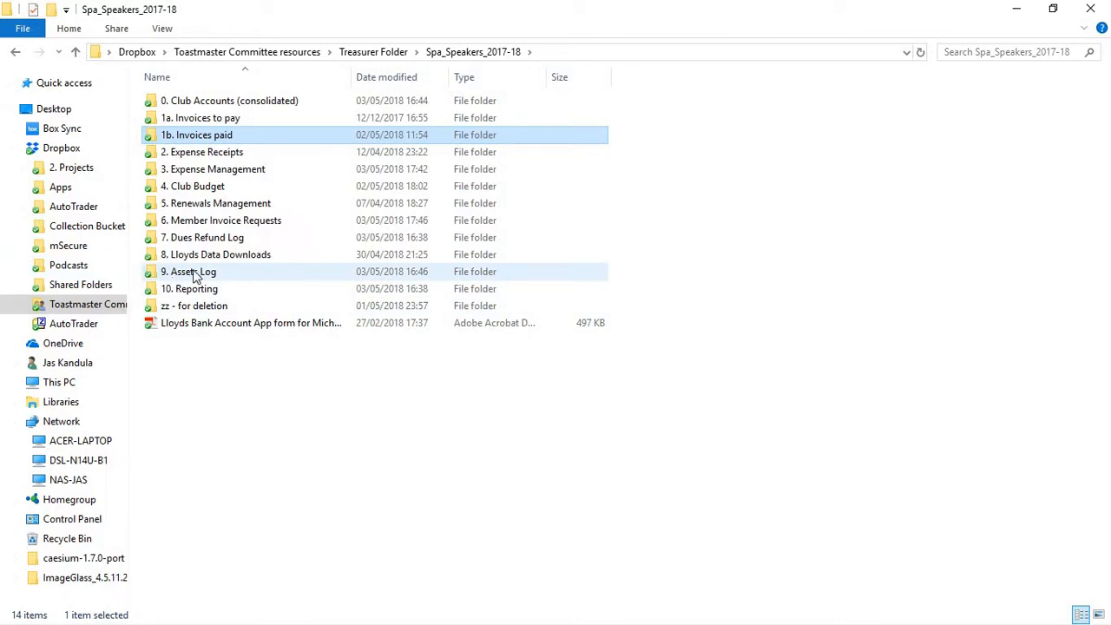
double_click(184, 137)
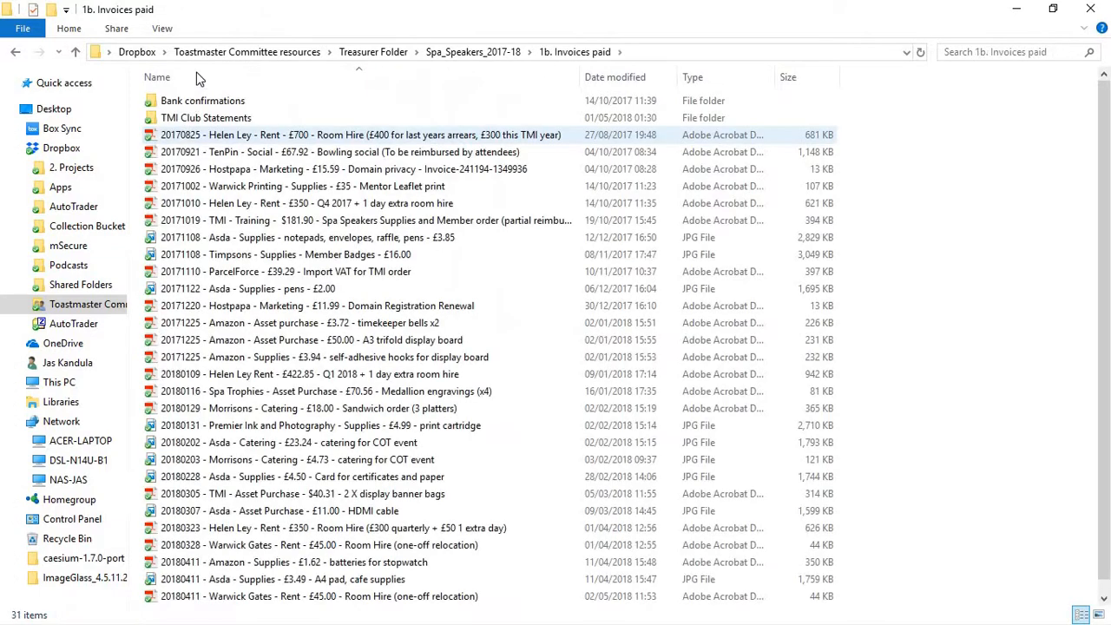
click(429, 52)
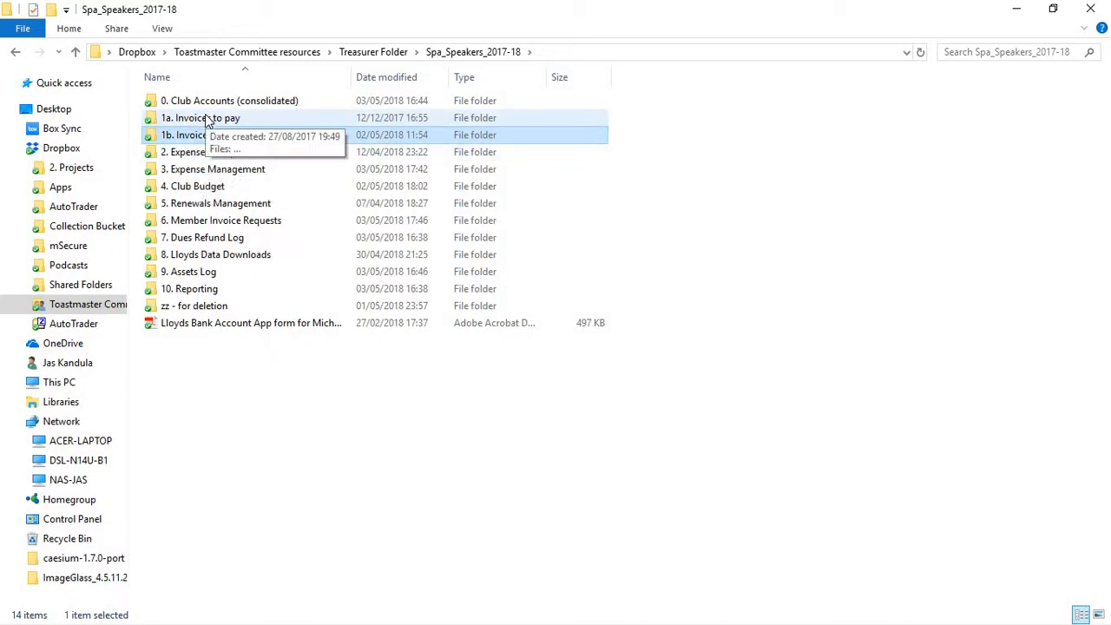
Check that 1a. Invoices to pay holds only its readme, then open 3. Expense Management.
double_click(206, 120)
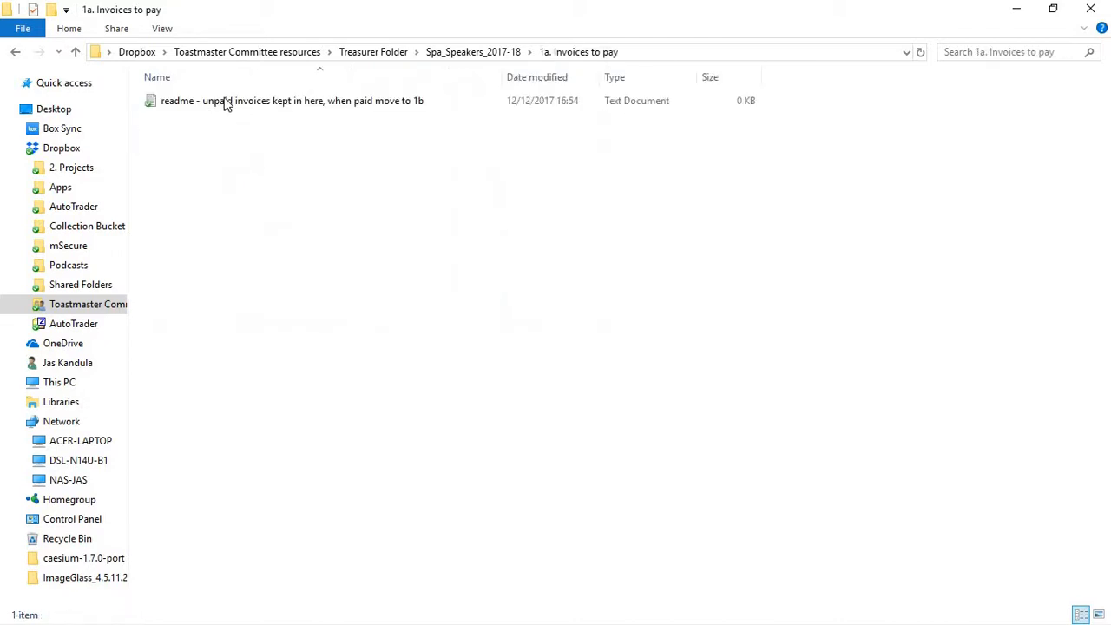
click(457, 52)
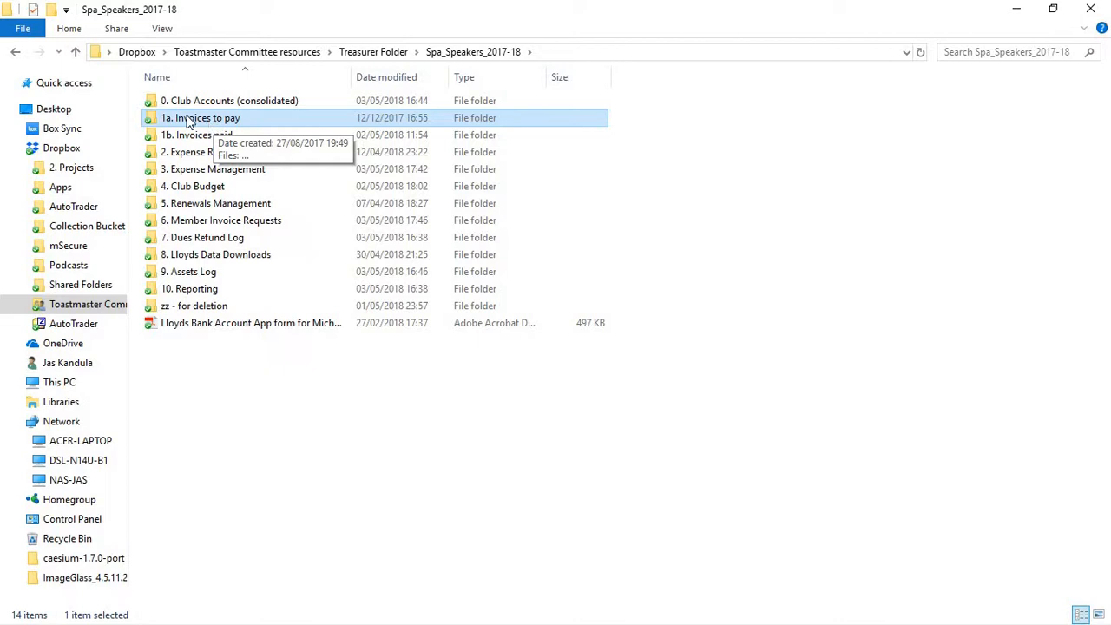
double_click(206, 169)
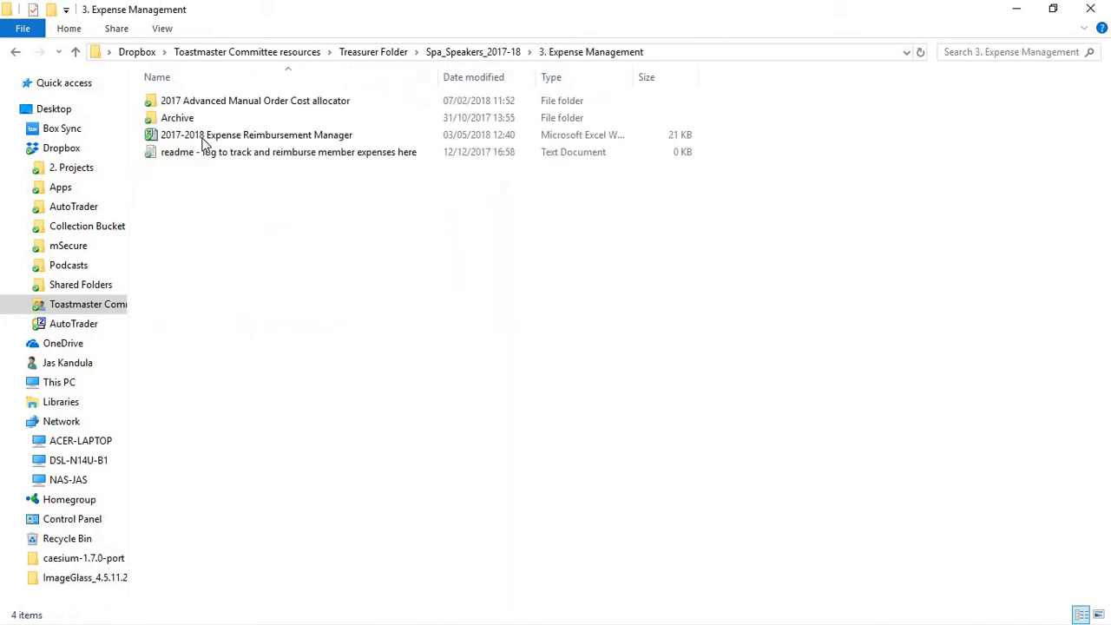
double_click(207, 137)
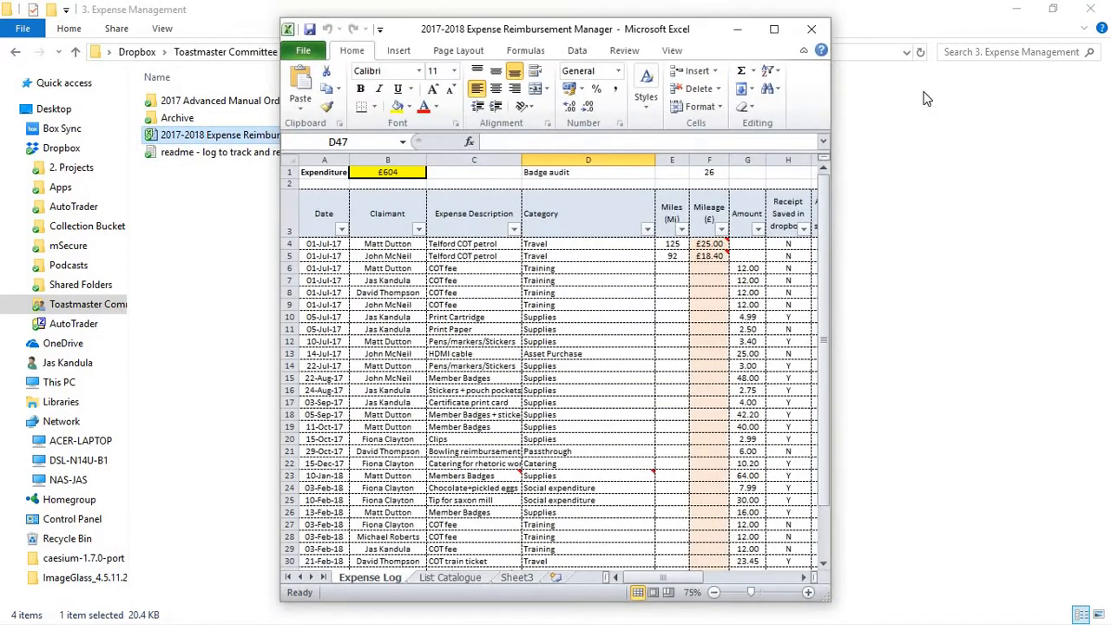
click(778, 32)
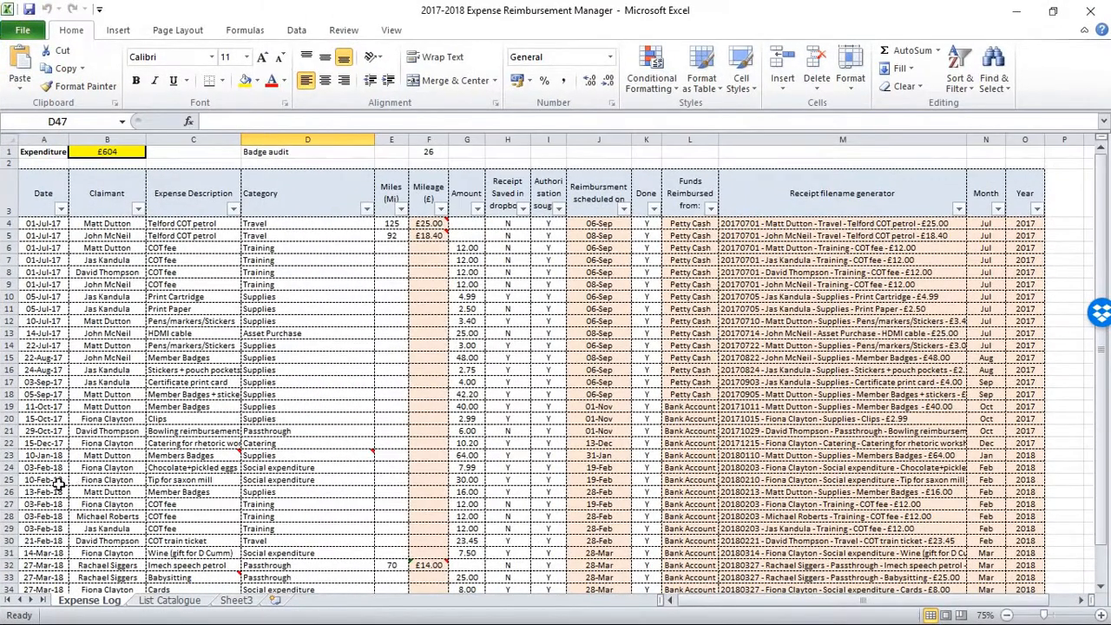
drag(43, 480, 843, 517)
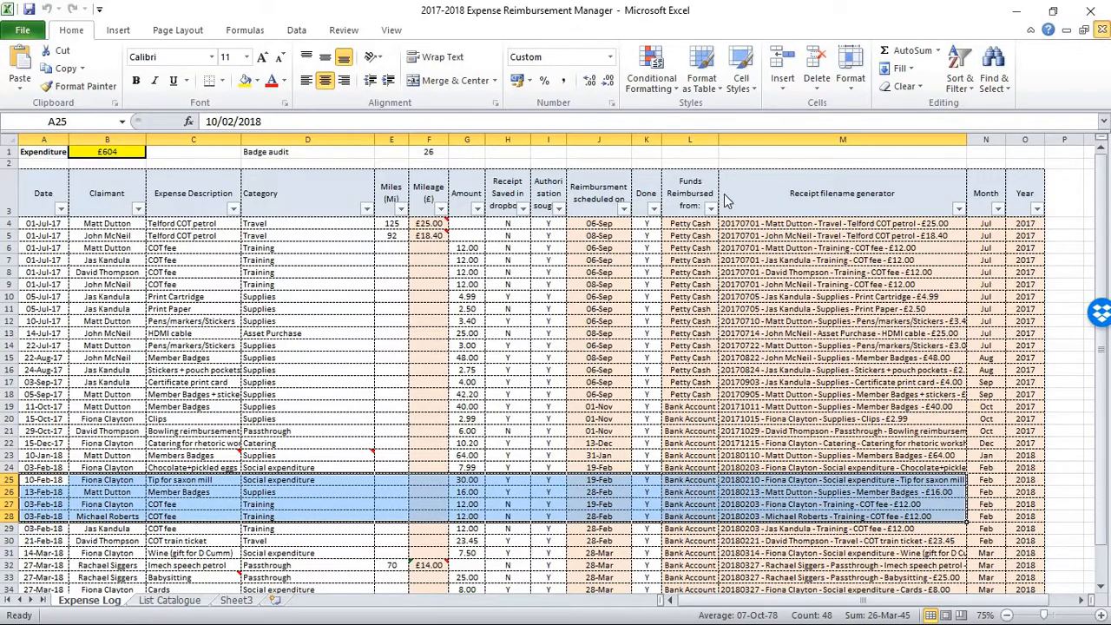
click(1093, 16)
click(1029, 10)
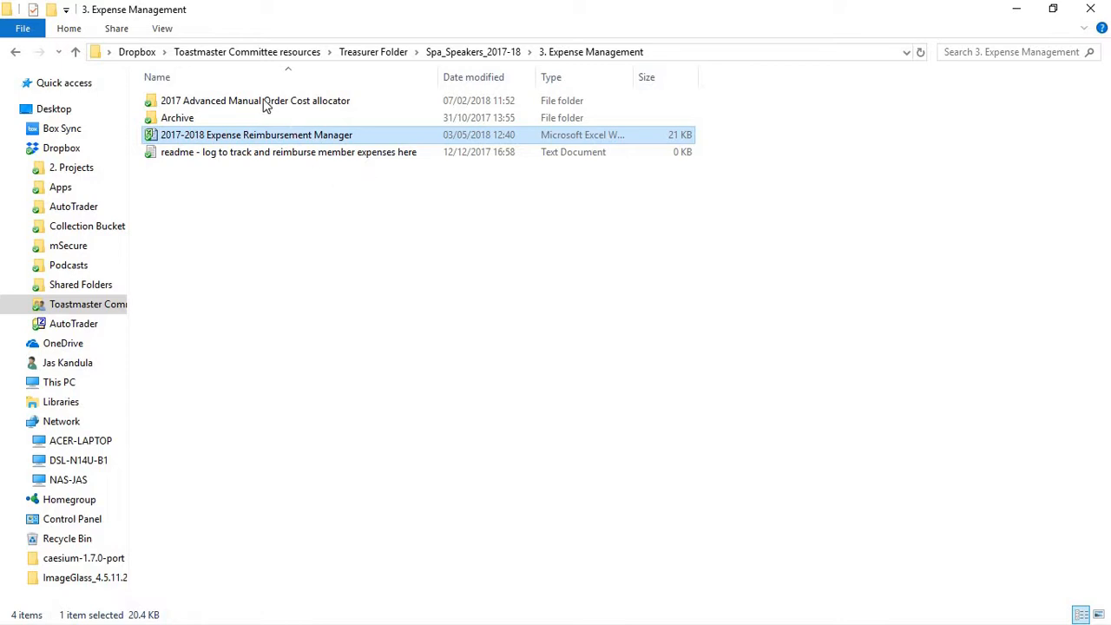
Reopen the 2017-2018 Expense Reimbursement Manager workbook, look it over, and close Excel.
double_click(201, 136)
scroll(781, 491, down, 3)
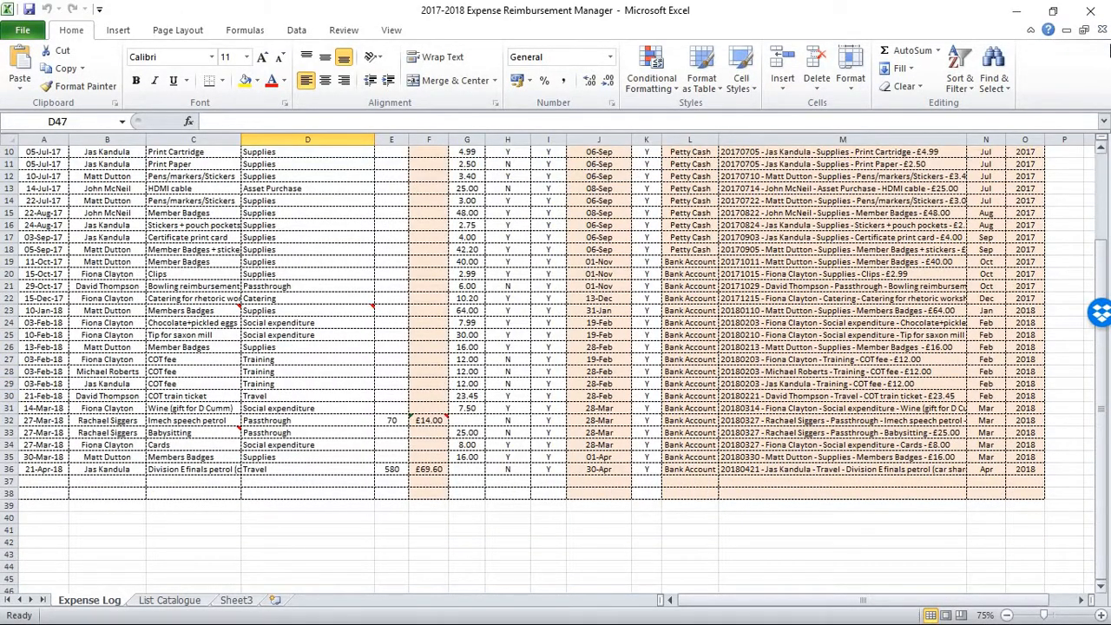
click(1103, 30)
click(1090, 9)
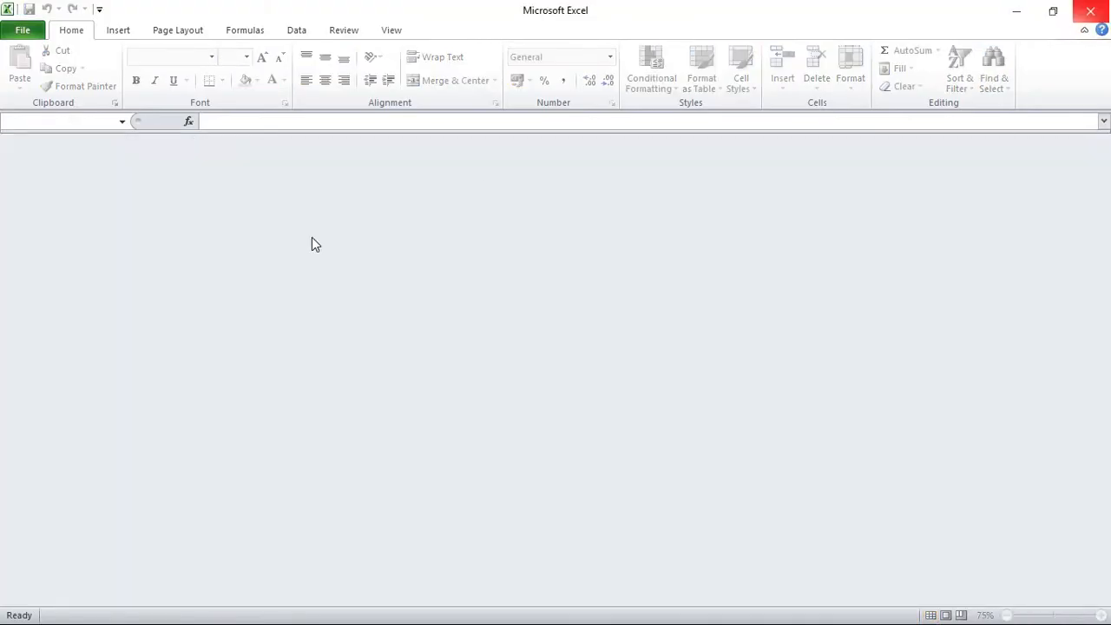
Look over the 2. Expense Receipts folder, return to Spa_Speakers_2017-18, and minimize Explorer.
click(460, 51)
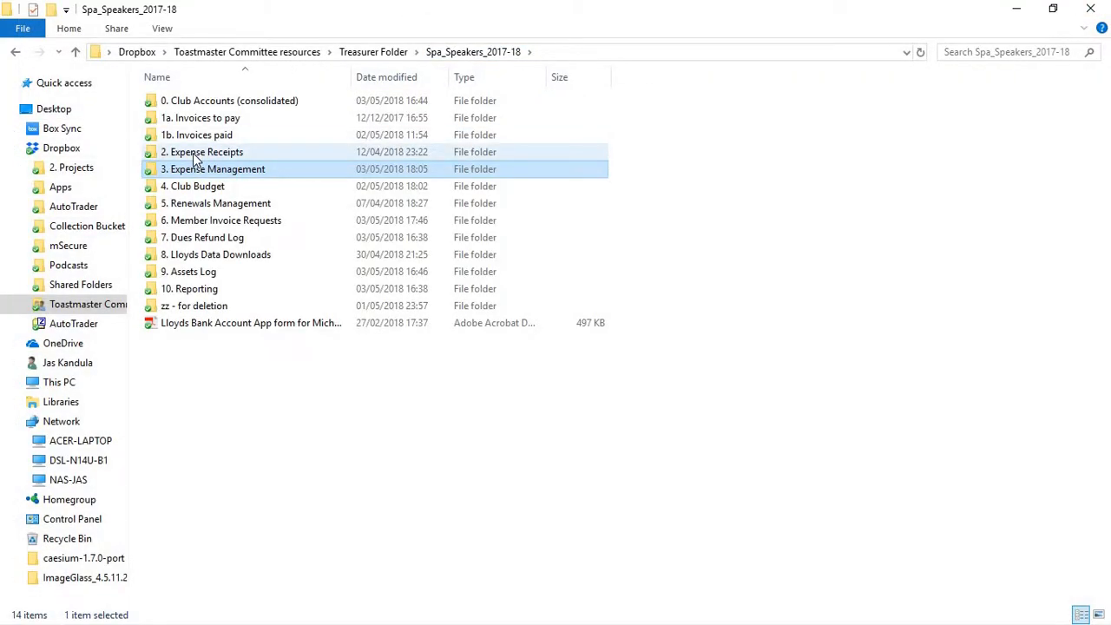
double_click(192, 153)
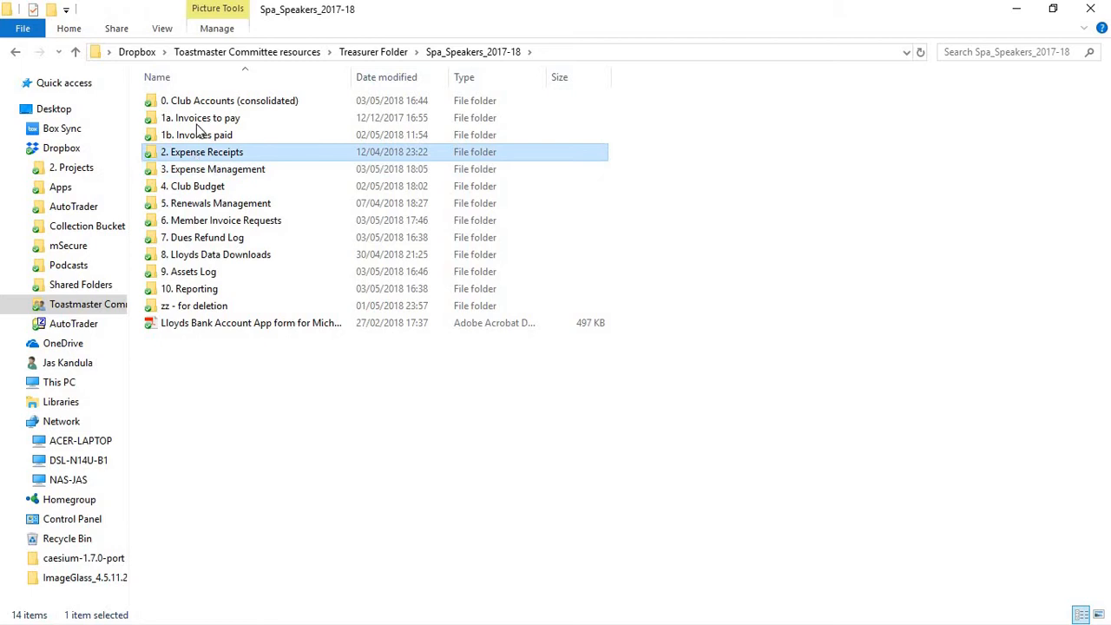
click(460, 54)
click(1032, 9)
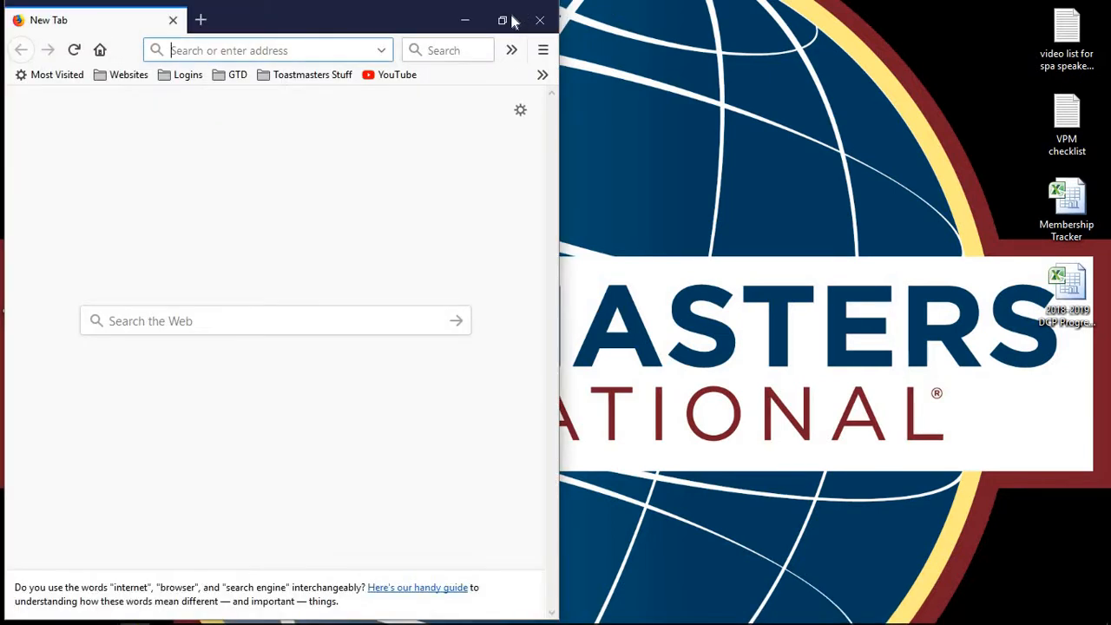
Maximize Firefox and open Lloyds Bank Online for Business from the Toastmasters Stuff bookmarks.
click(511, 20)
click(300, 67)
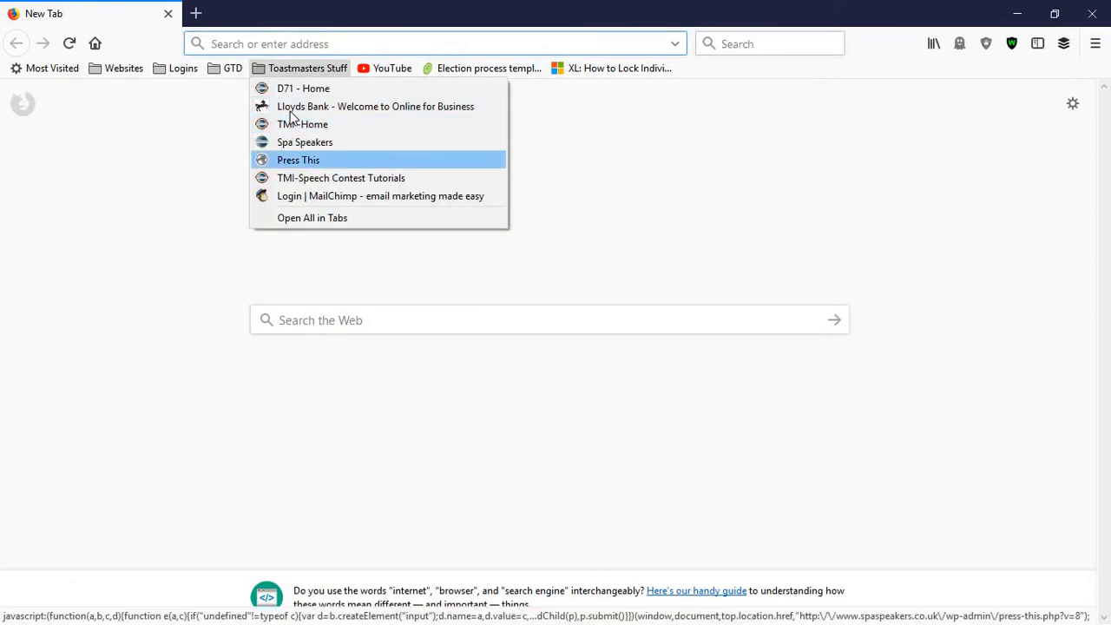
click(289, 111)
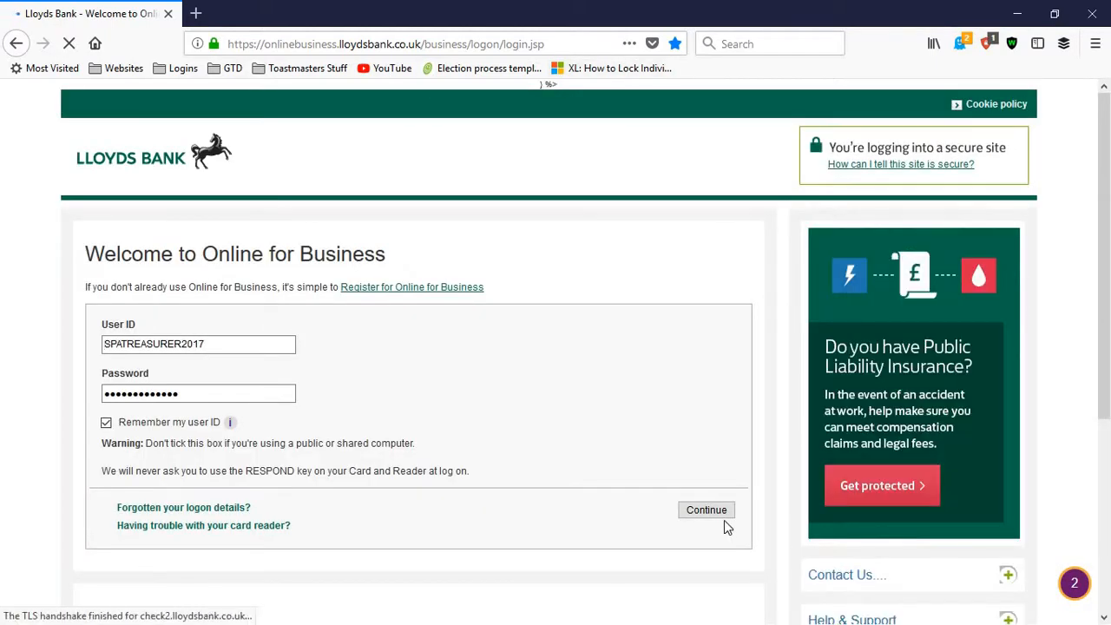
Log on with the user ID and the card-reader passcode.
click(720, 515)
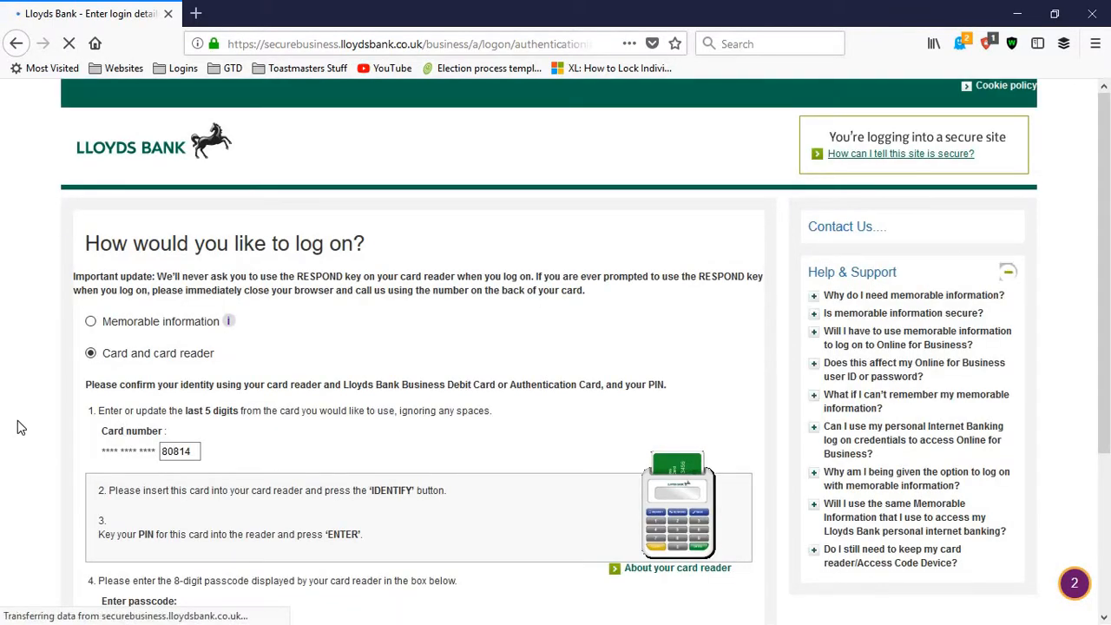
scroll(37, 415, down, 4)
click(139, 440)
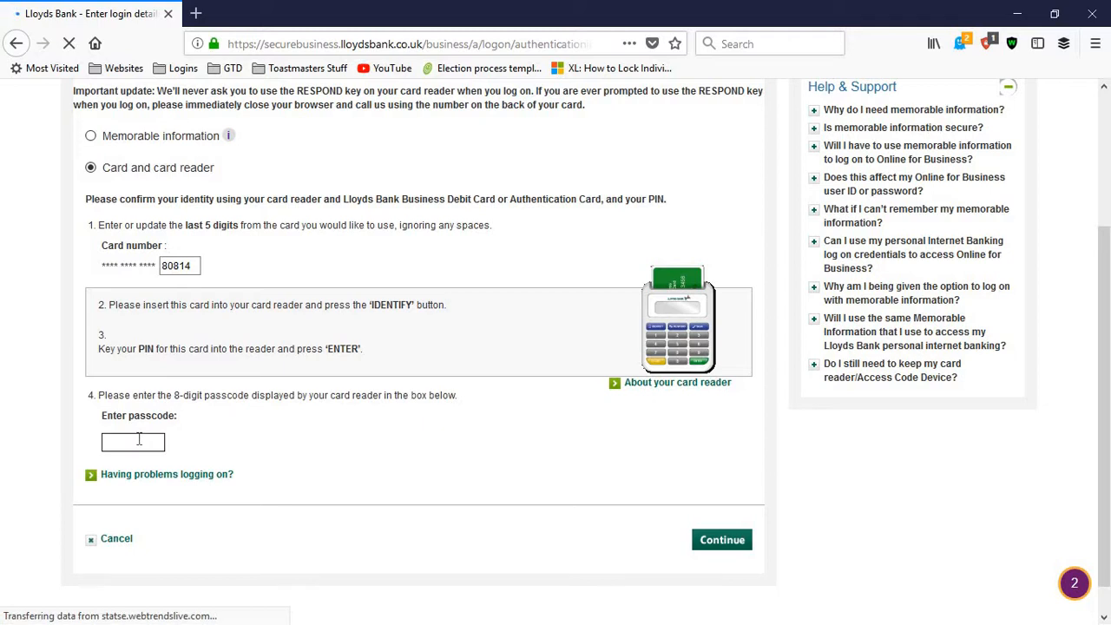
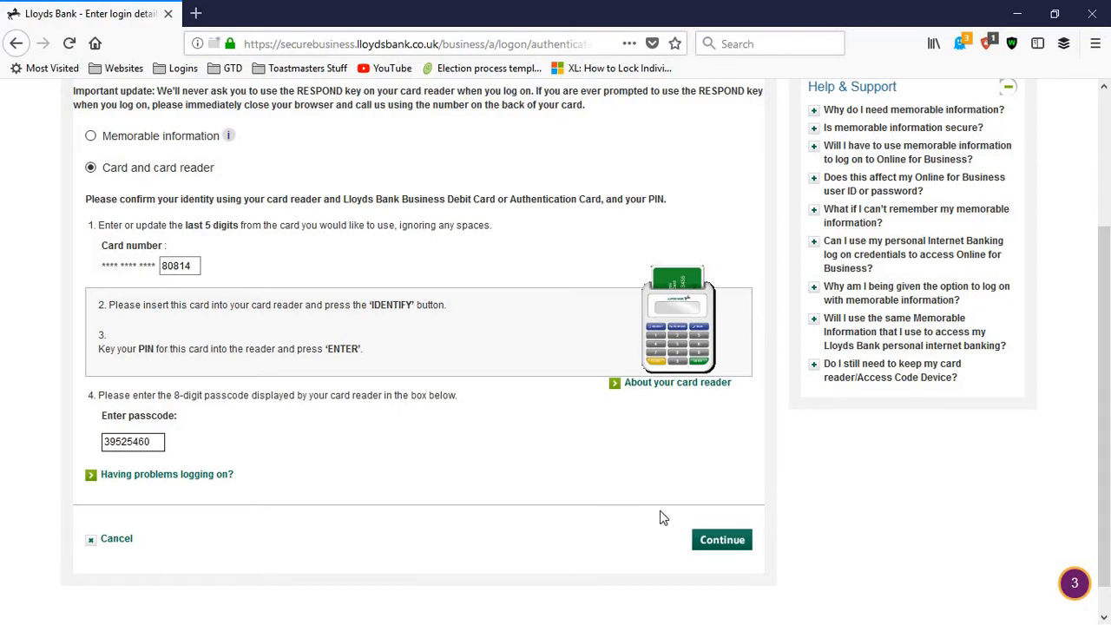
click(744, 544)
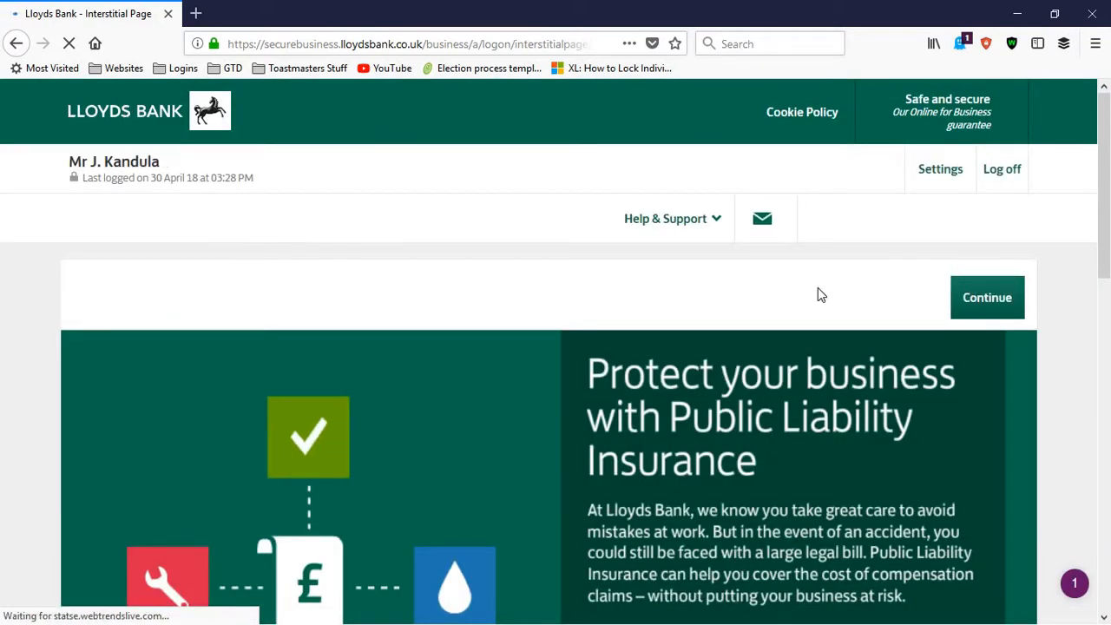
Skip the insurance page and open the Treasurers Account statement.
click(976, 296)
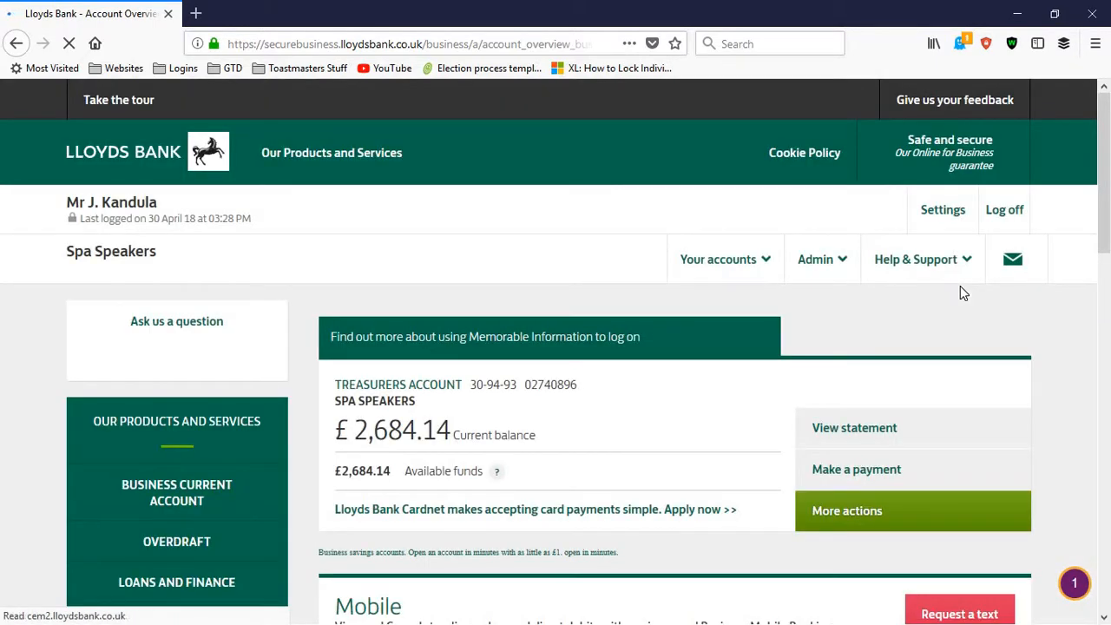
scroll(947, 510, down, 5)
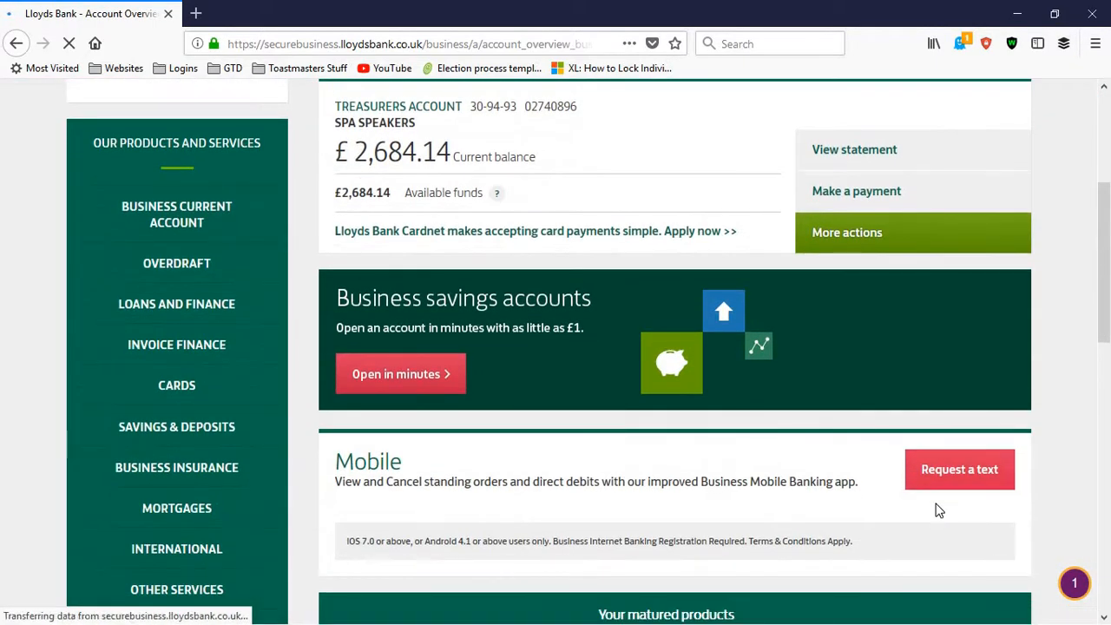
scroll(938, 510, down, 4)
scroll(893, 476, up, 7)
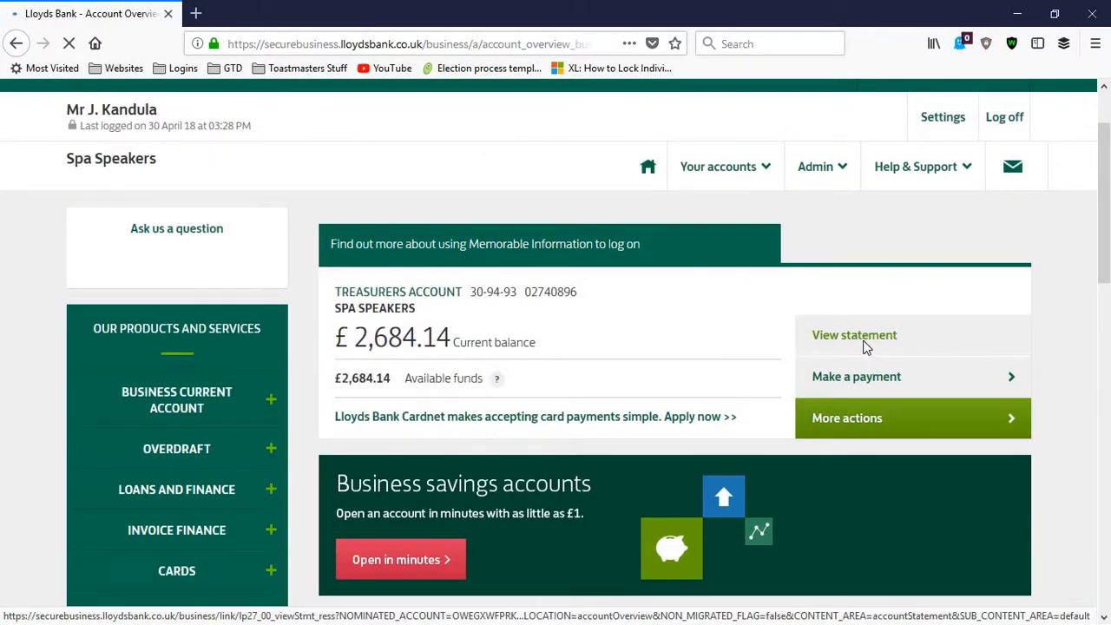
click(865, 348)
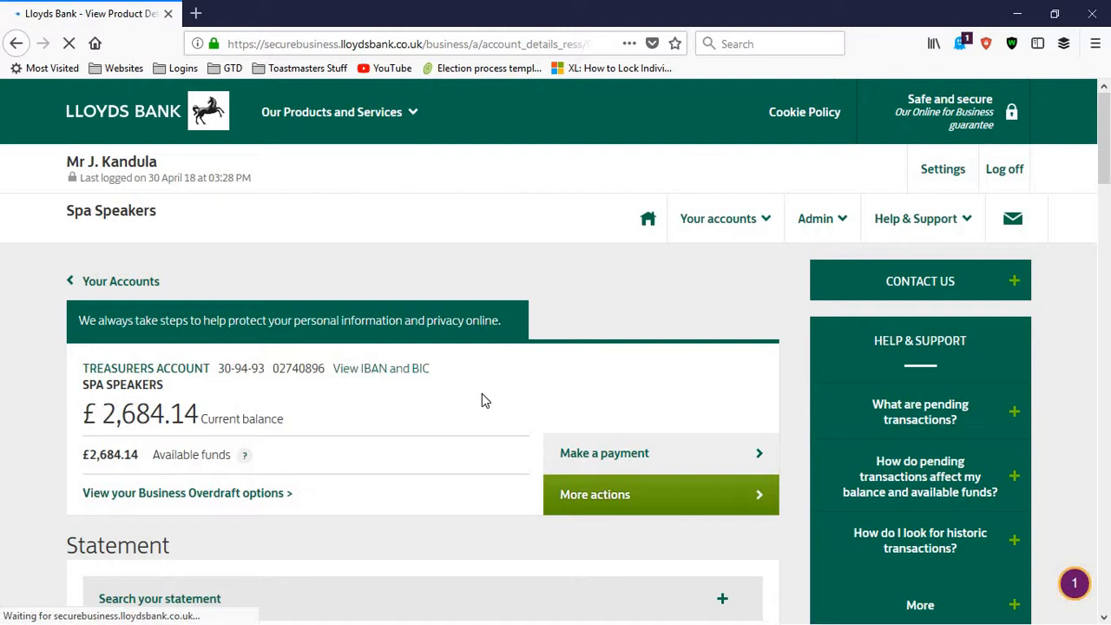
Switch the statement to April and reload its transactions.
scroll(483, 394, down, 2)
scroll(482, 399, down, 2)
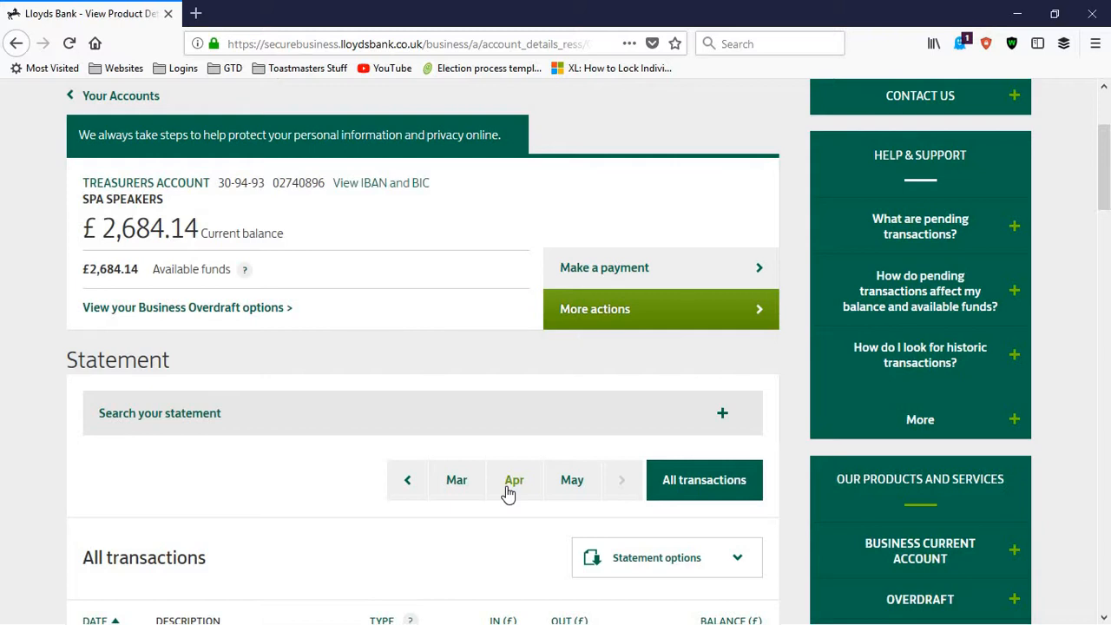
click(512, 482)
scroll(491, 482, down, 5)
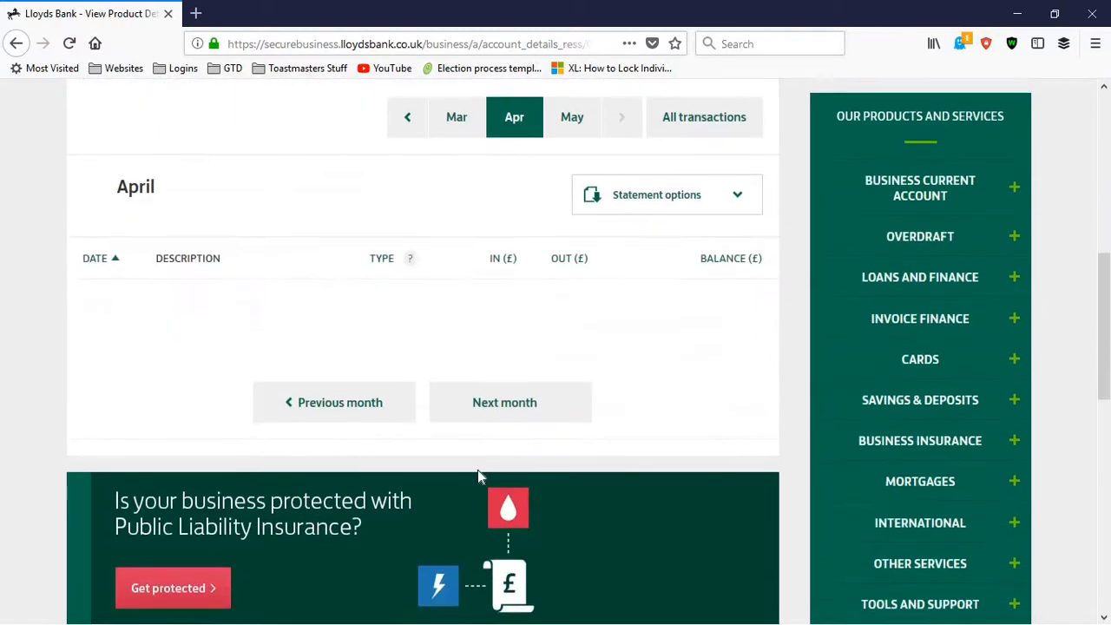
click(513, 114)
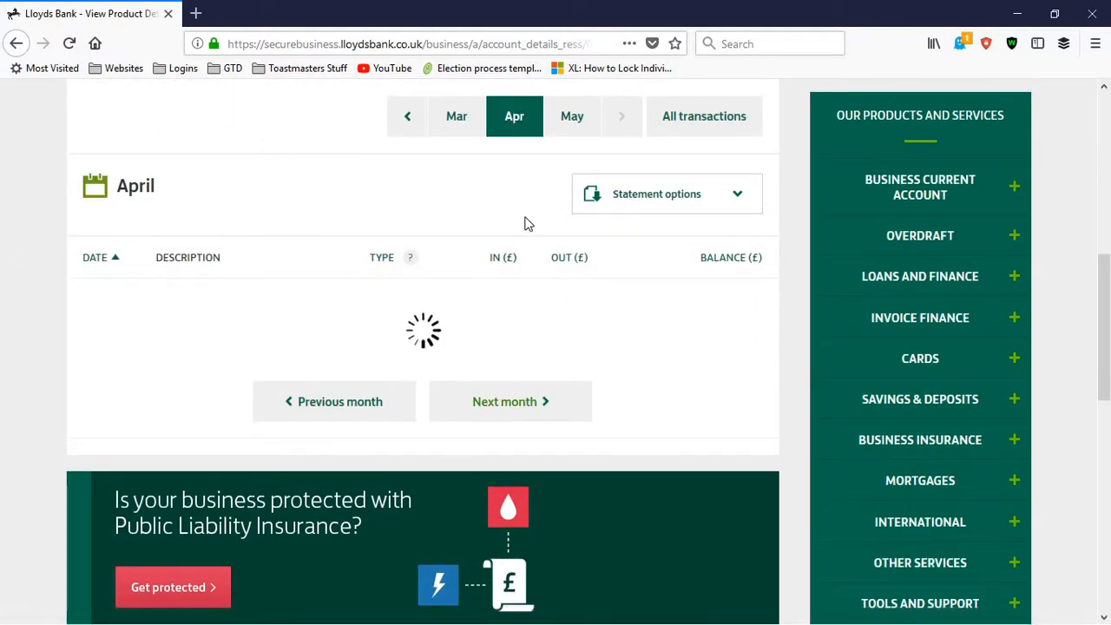
Scroll the April statement and look through the Statement options list.
scroll(243, 441, up, 3)
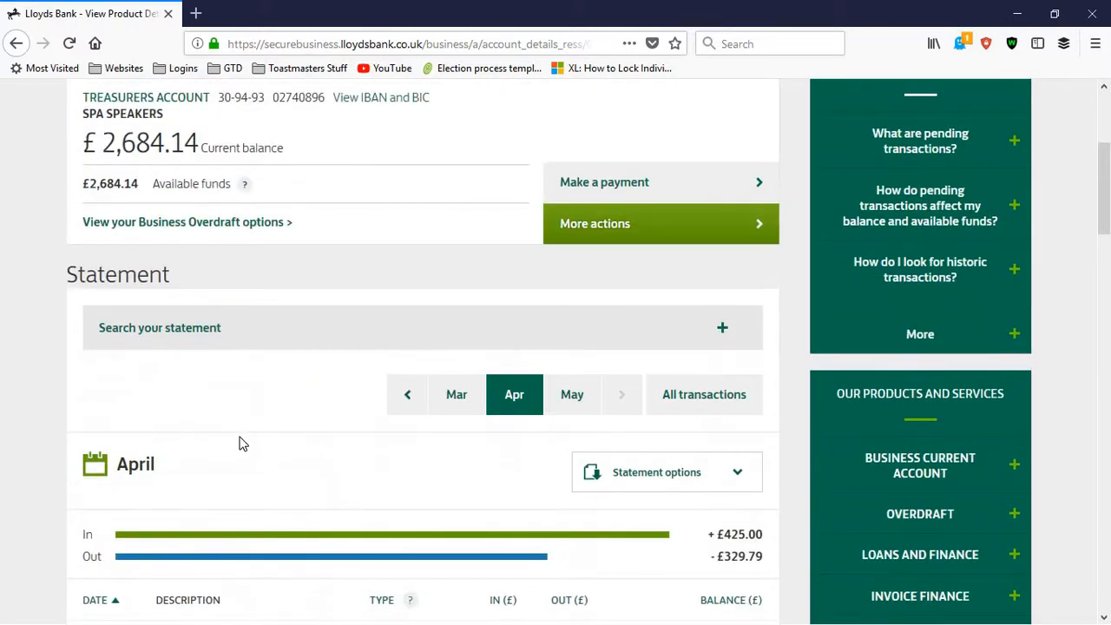
scroll(240, 444, up, 2)
scroll(243, 453, down, 2)
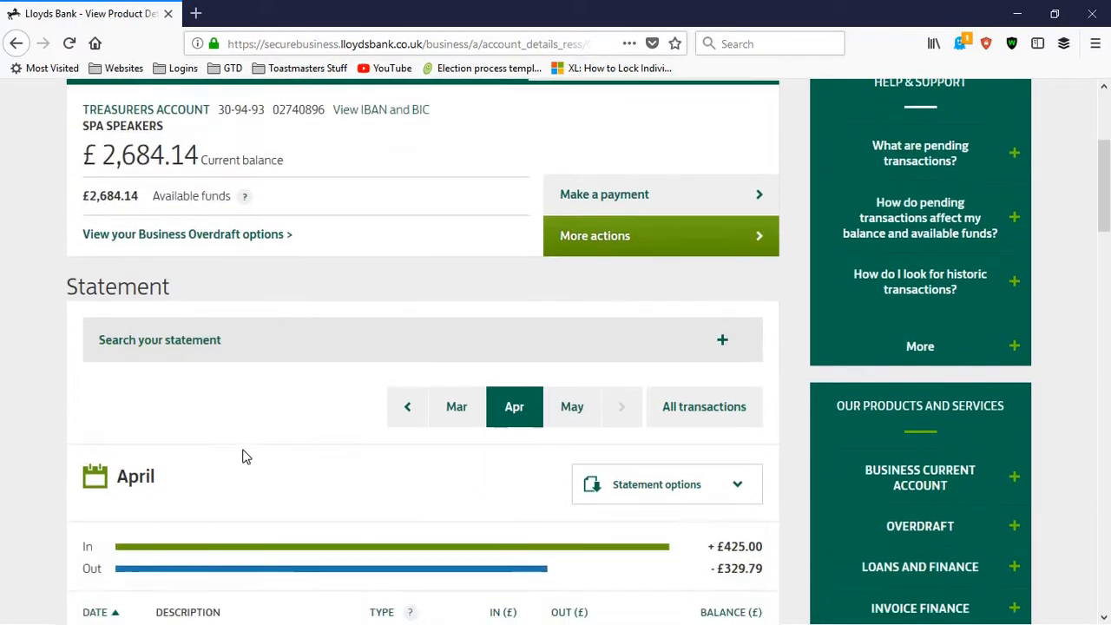
scroll(622, 540, up, 1)
click(734, 566)
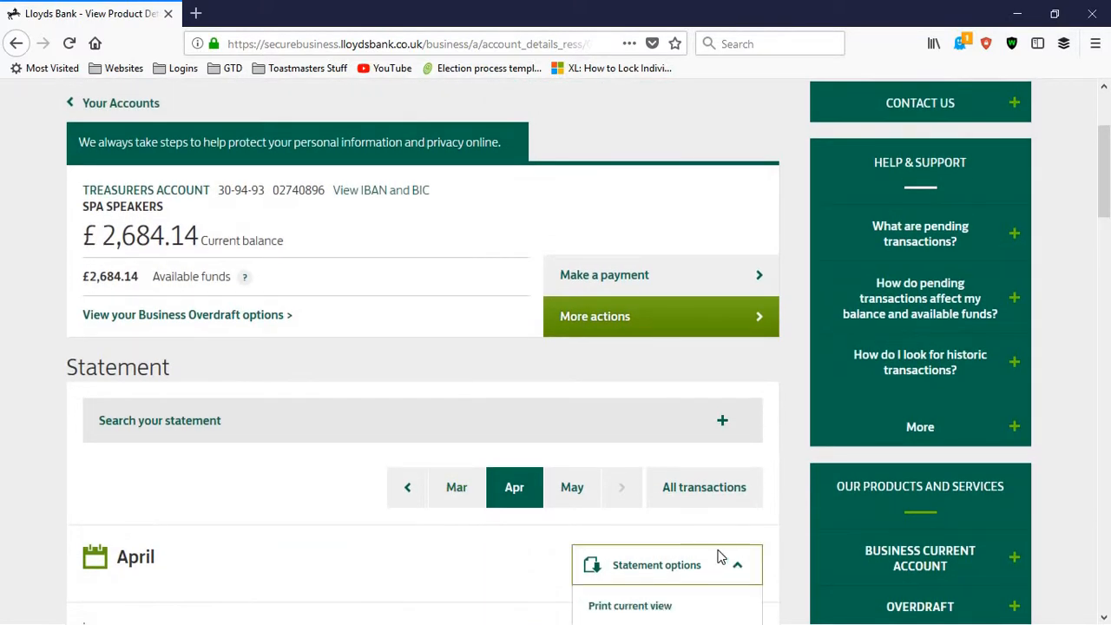
scroll(720, 556, down, 2)
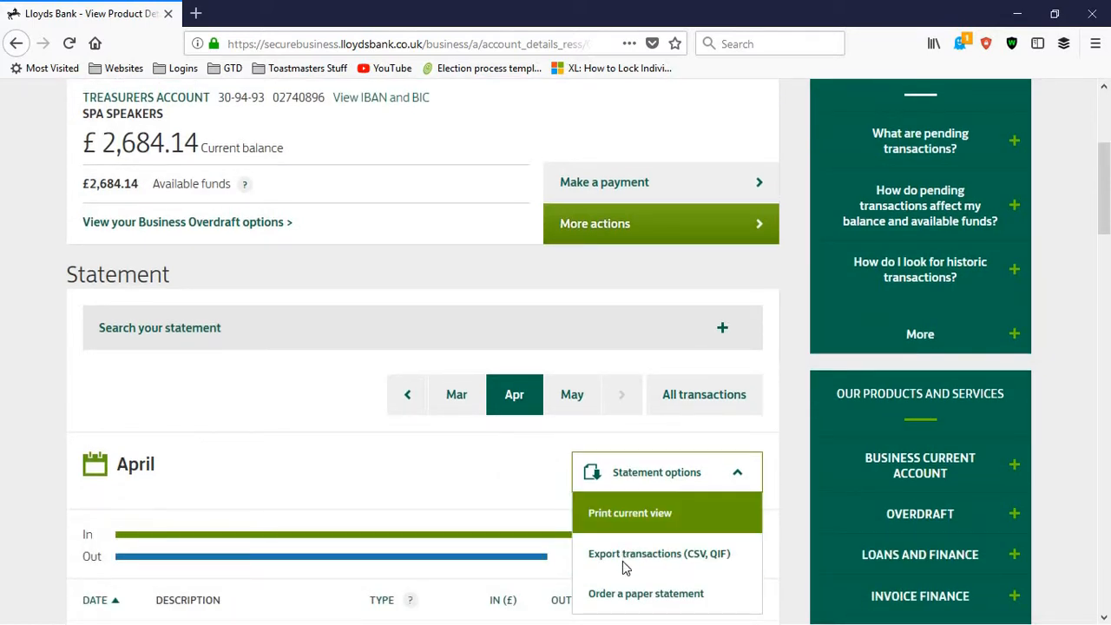
click(357, 469)
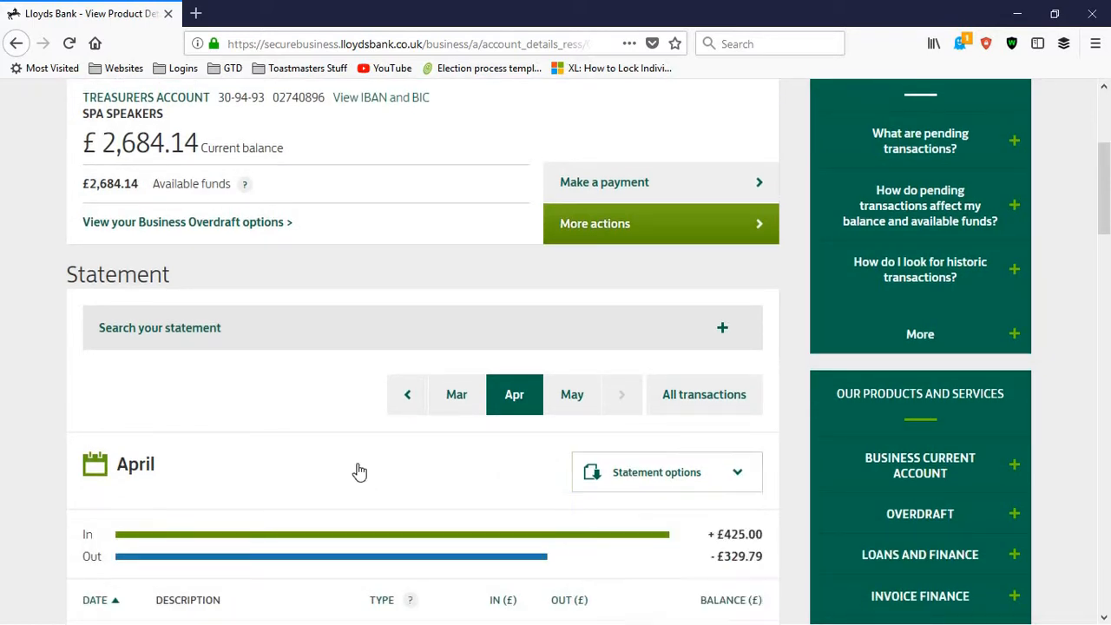
scroll(358, 469, down, 5)
scroll(359, 470, up, 6)
scroll(359, 471, down, 19)
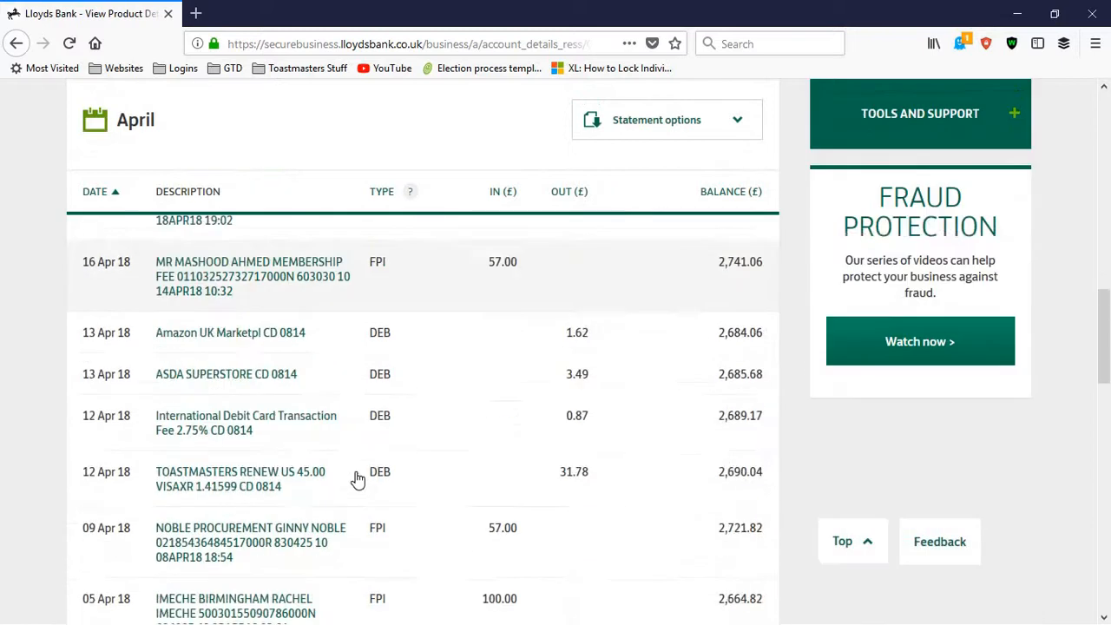
scroll(359, 479, up, 14)
scroll(359, 478, up, 6)
scroll(409, 483, down, 2)
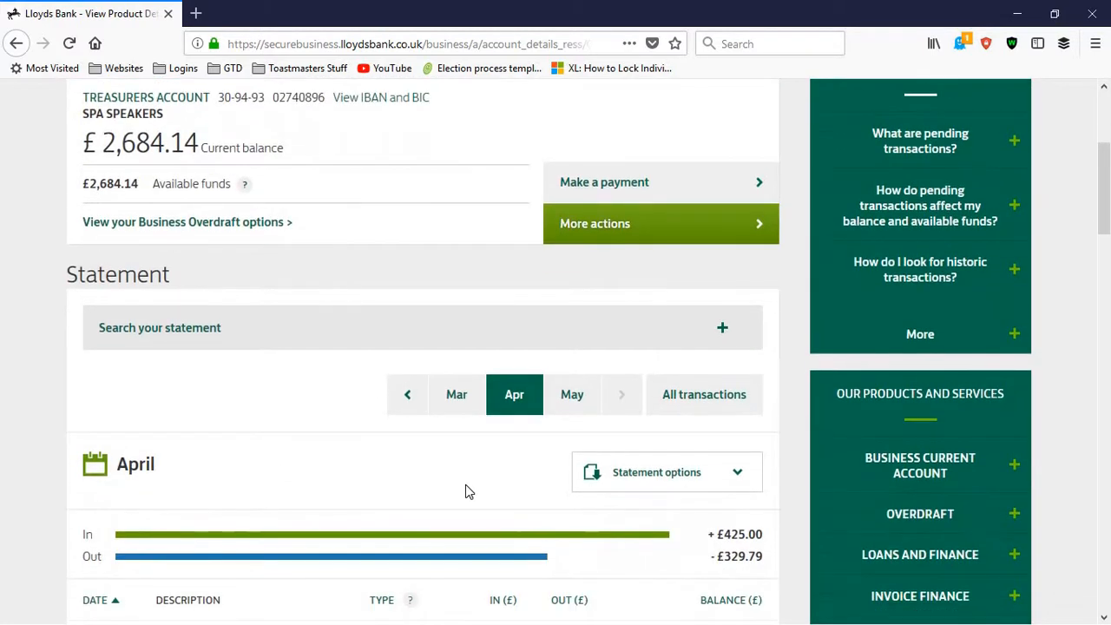
Open the Export transactions (CSV, QIF) form from Statement options.
click(622, 483)
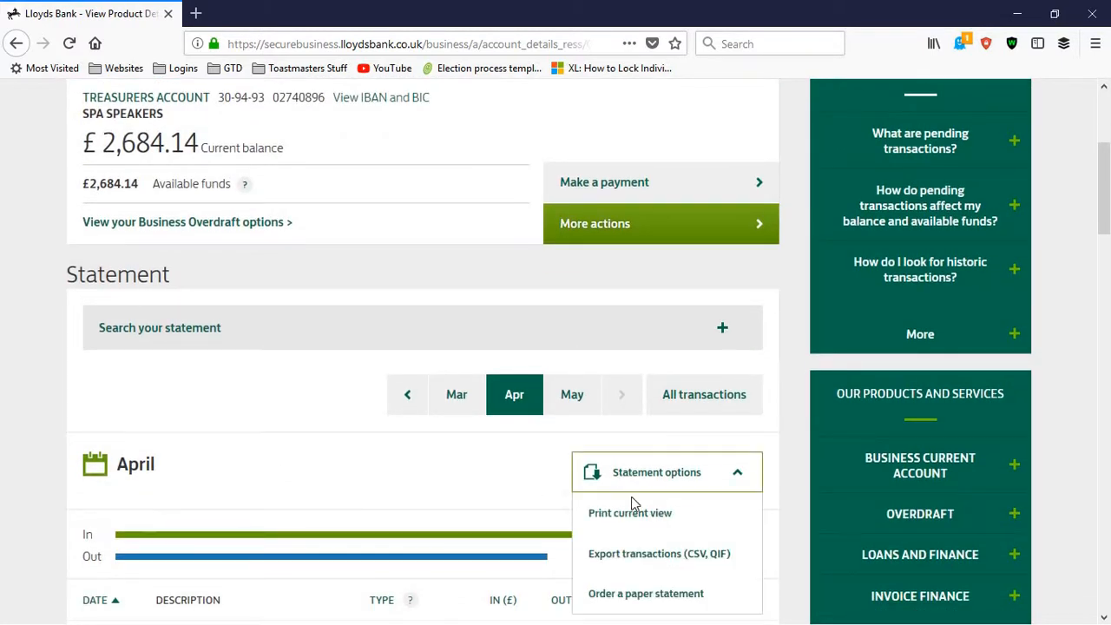
click(628, 557)
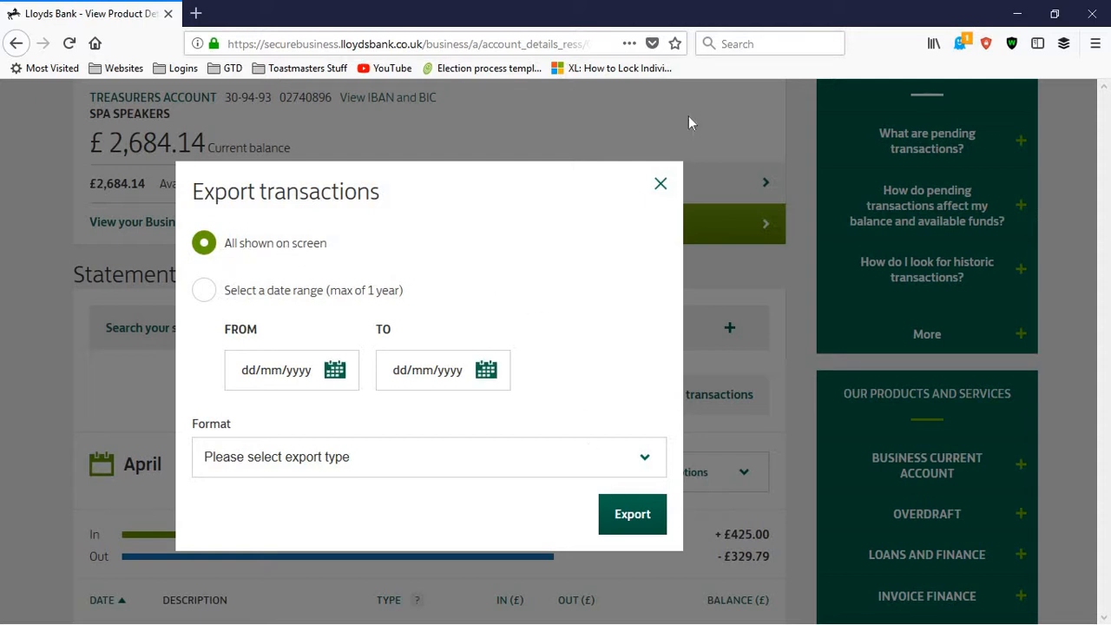
click(661, 187)
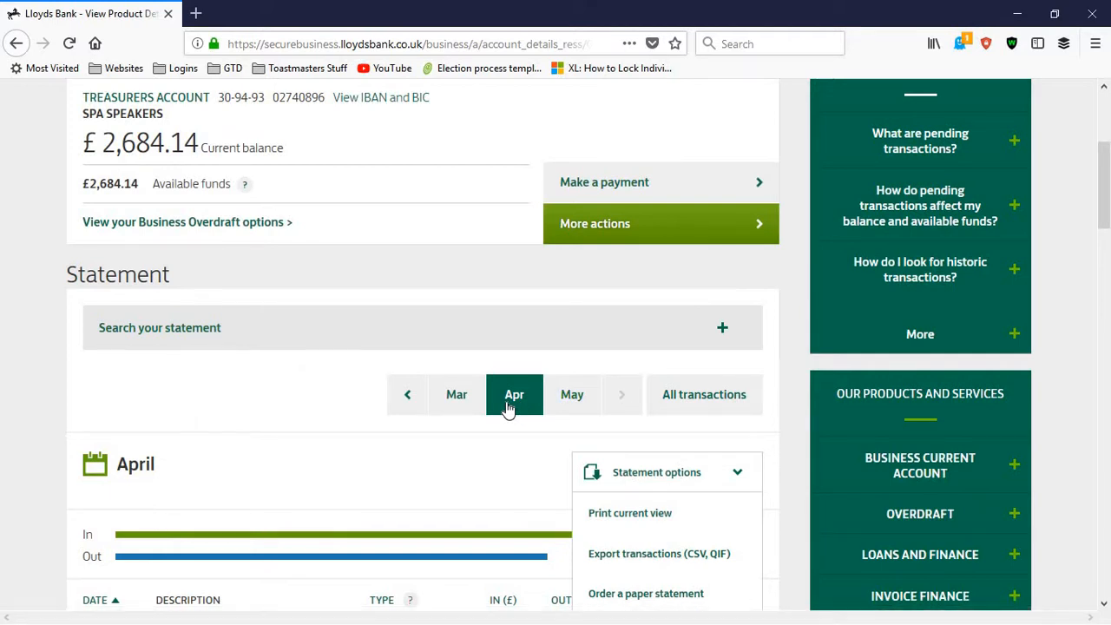
click(658, 560)
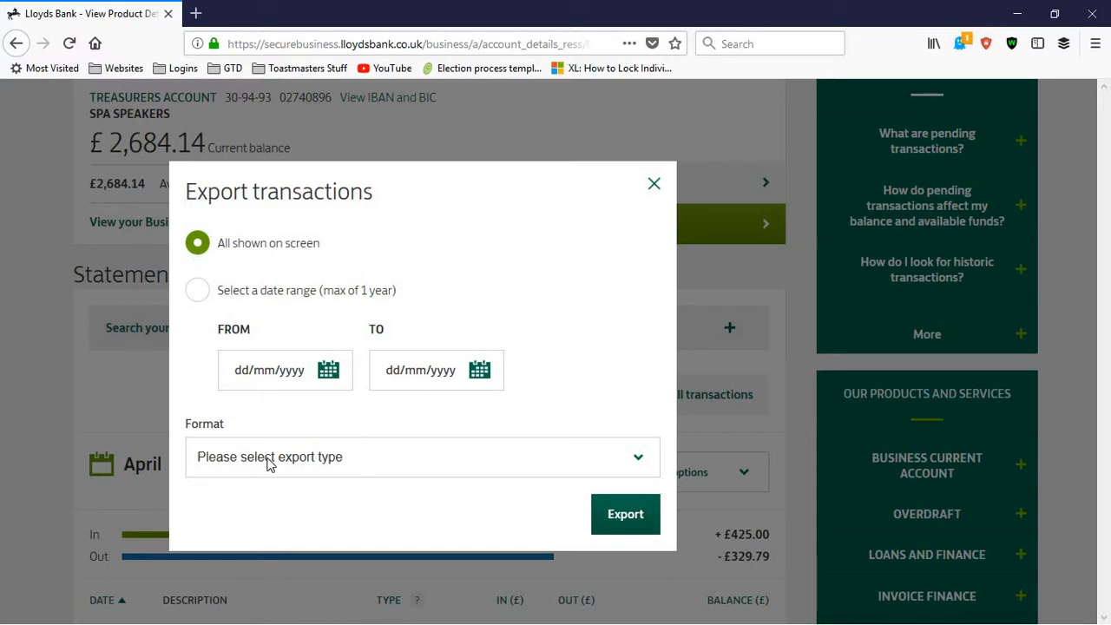
Export April's transactions as Internet banking text/spreadsheet (.CSV) and confirm saving the download.
click(341, 465)
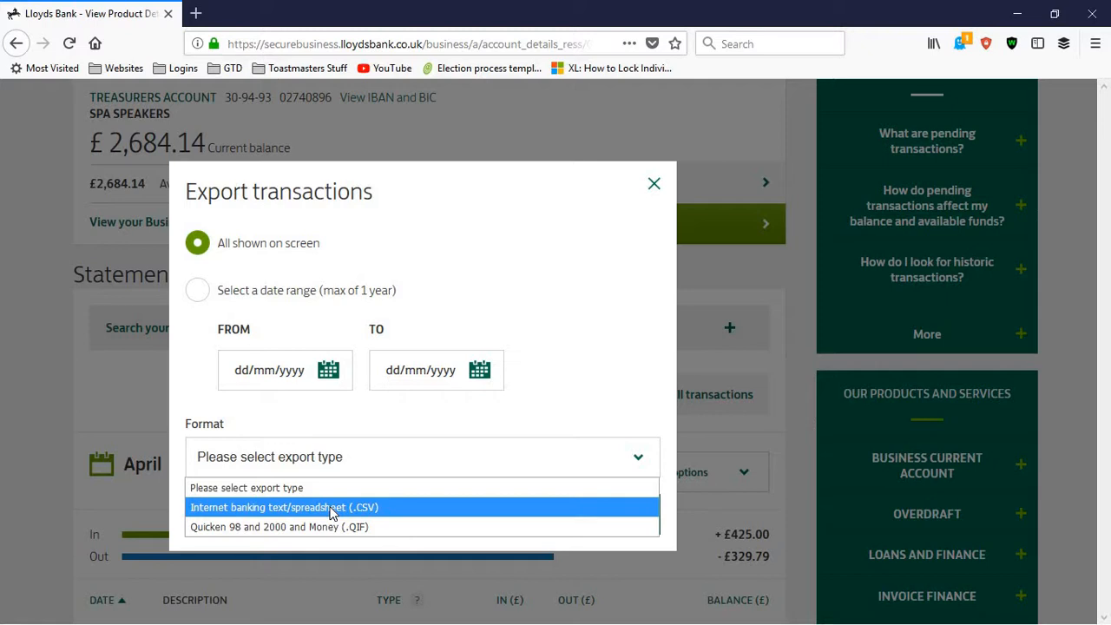
click(333, 509)
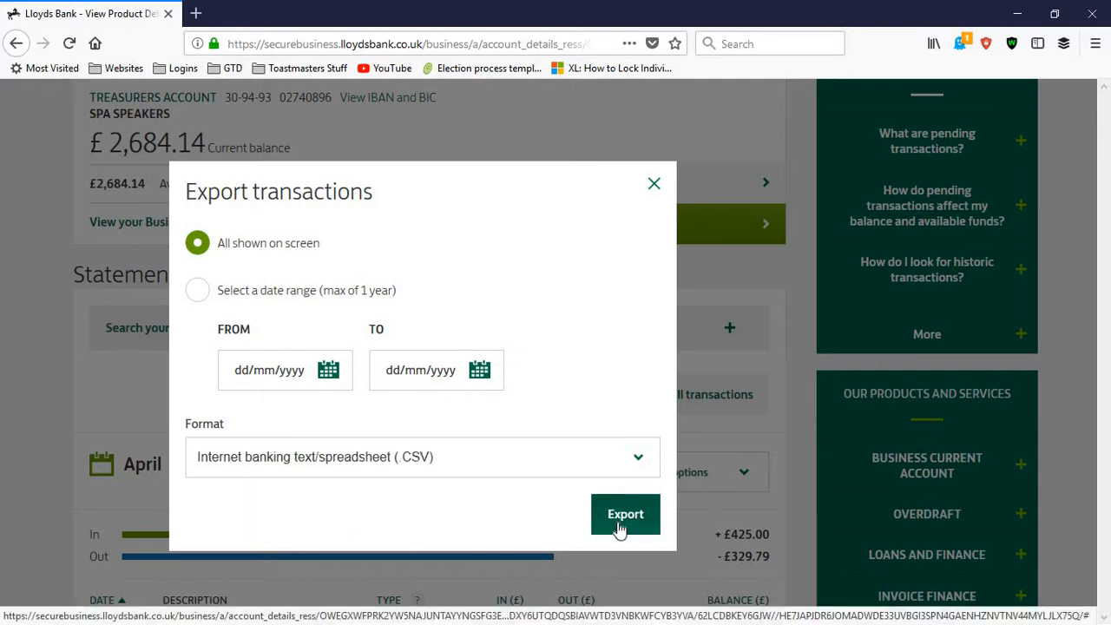
click(620, 530)
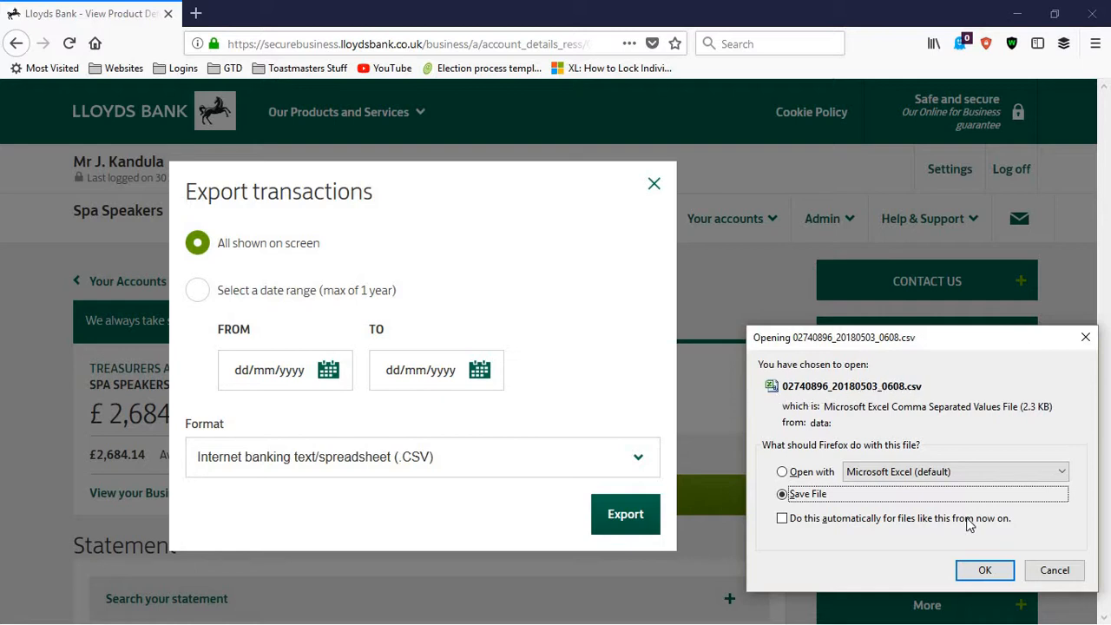
click(982, 570)
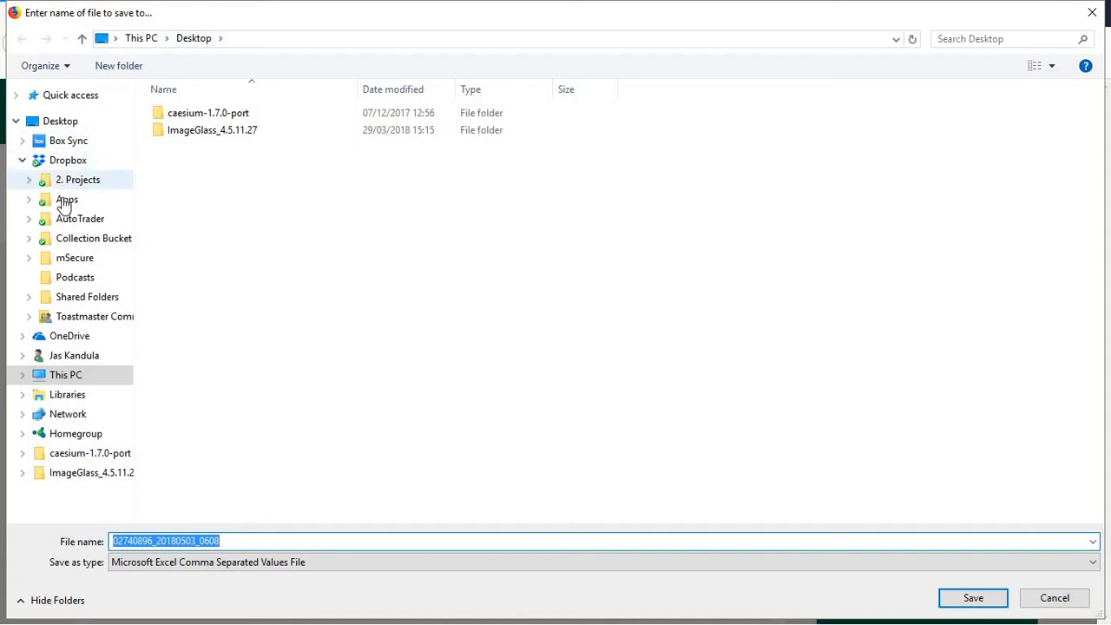
Browse via Dropbox and Treasurer Folder to Spa_Speakers_2017-18\8. Lloyds Data Downloads.
click(73, 165)
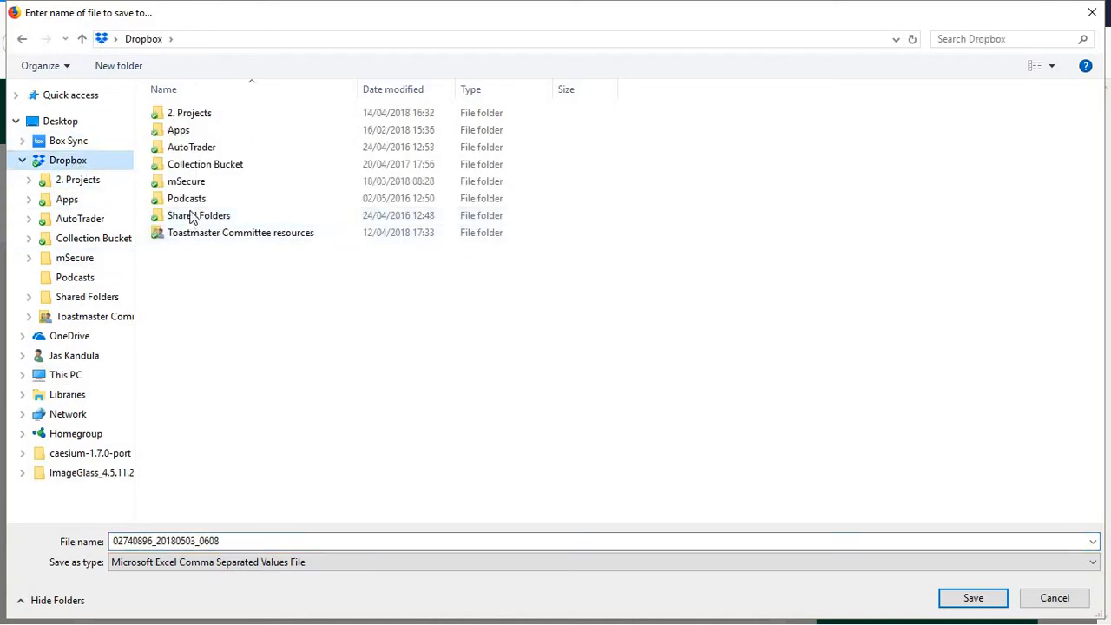
double_click(197, 234)
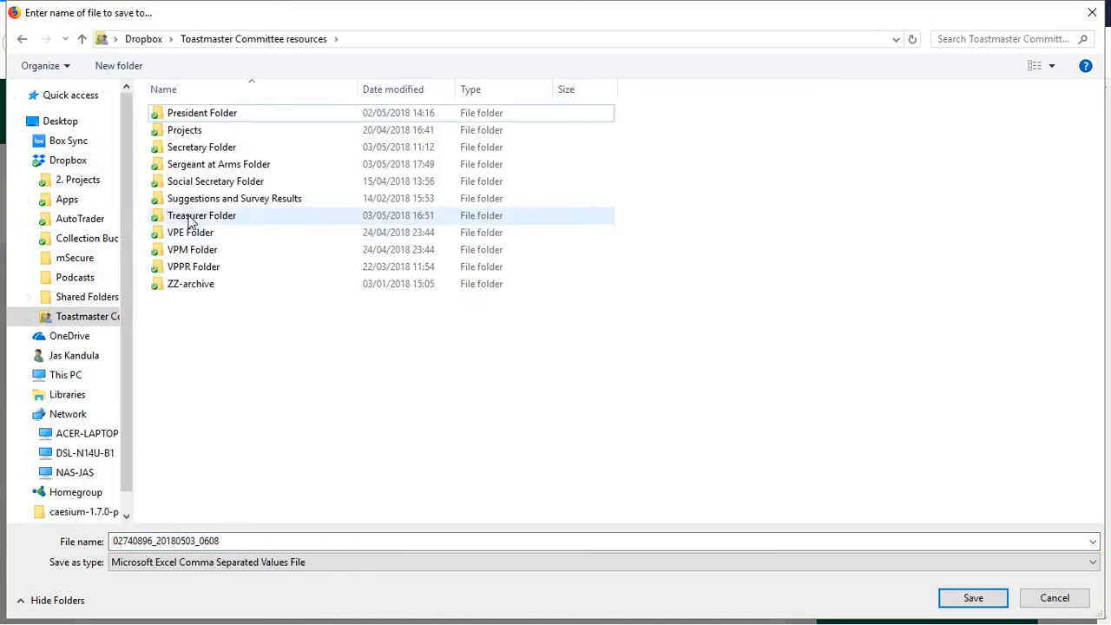
double_click(186, 217)
double_click(199, 133)
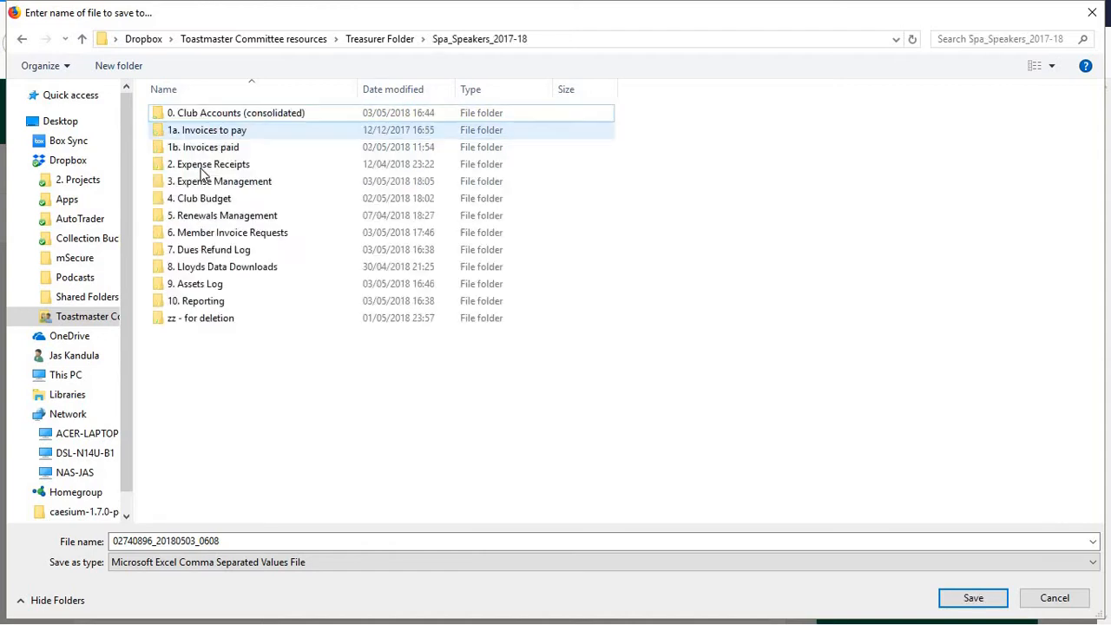
double_click(208, 269)
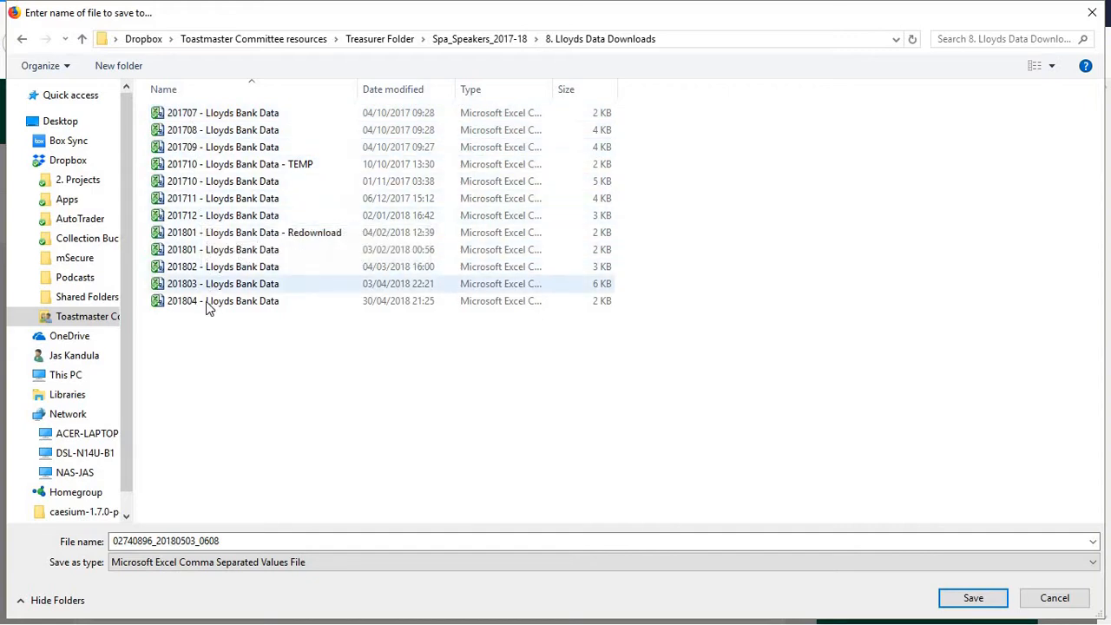
Save the file as 201804 - Lloyds Bank Data, replacing the existing file.
click(116, 541)
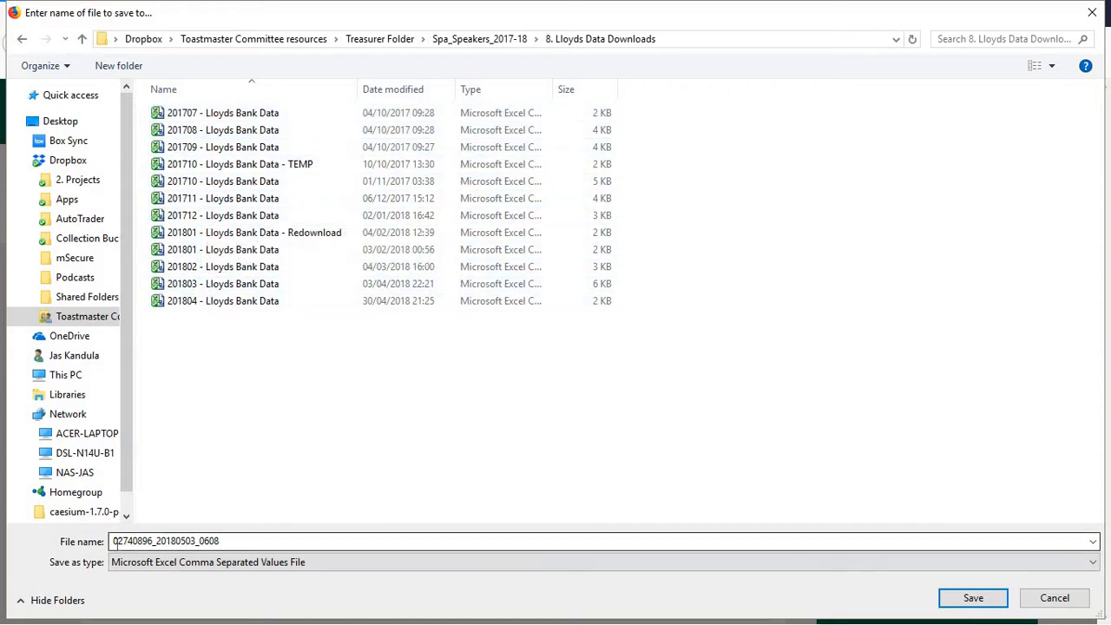
click(234, 542)
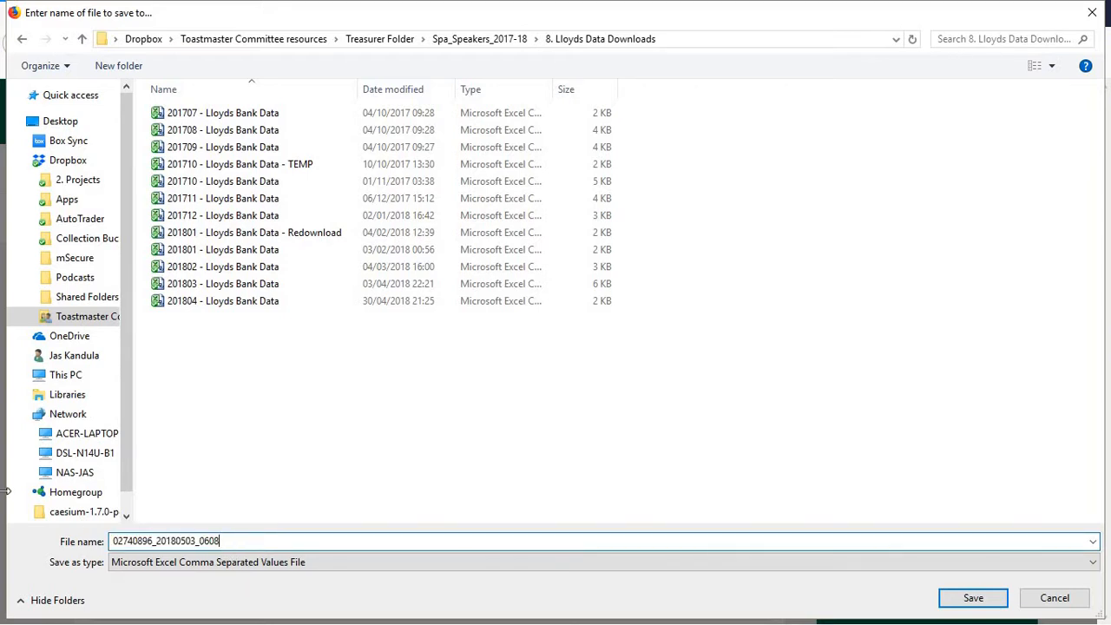
click(223, 301)
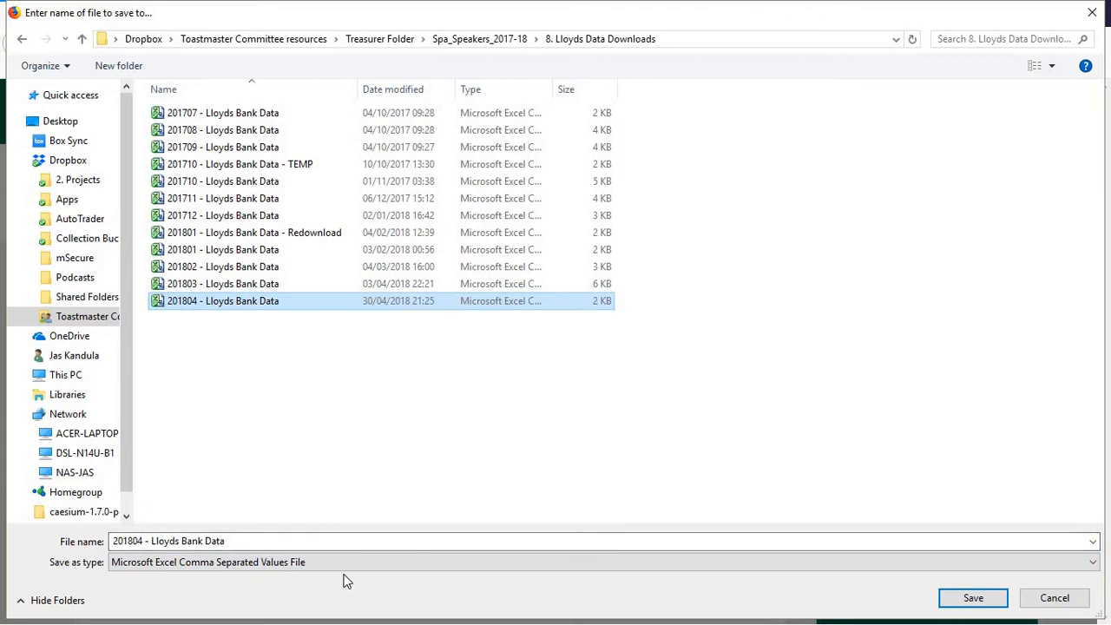
click(151, 541)
triple_click(143, 542)
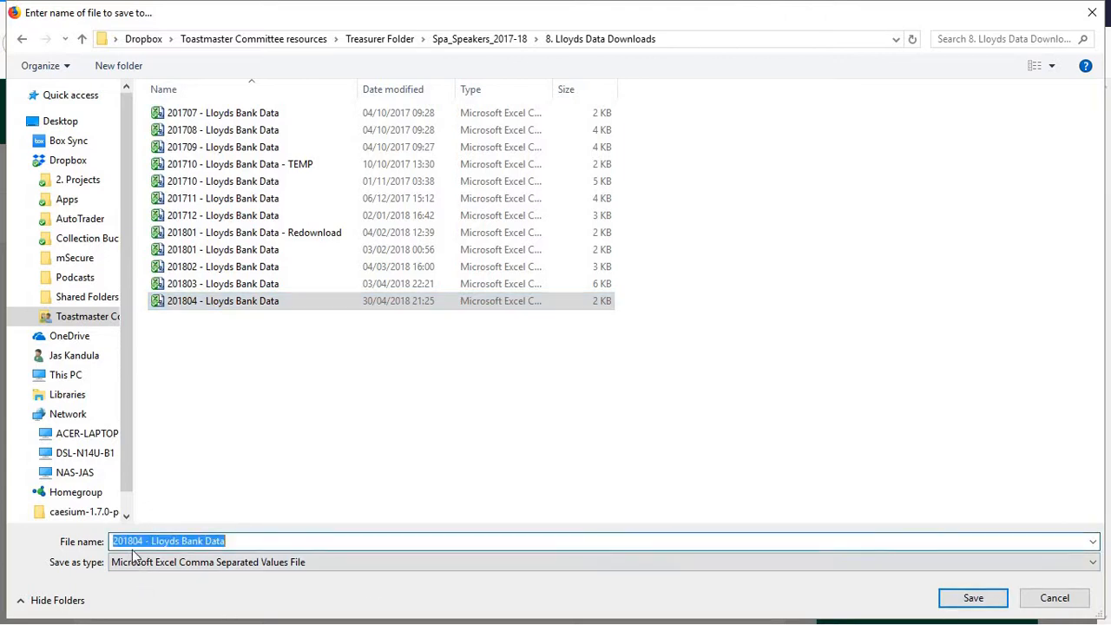
click(143, 542)
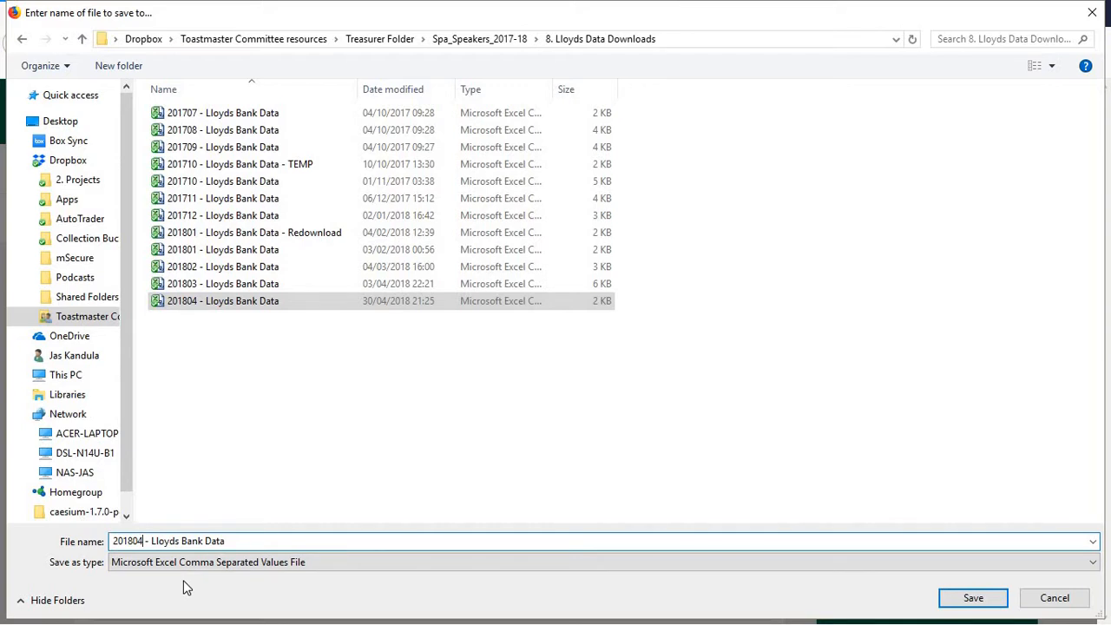
key(BackSpace)
text(5)
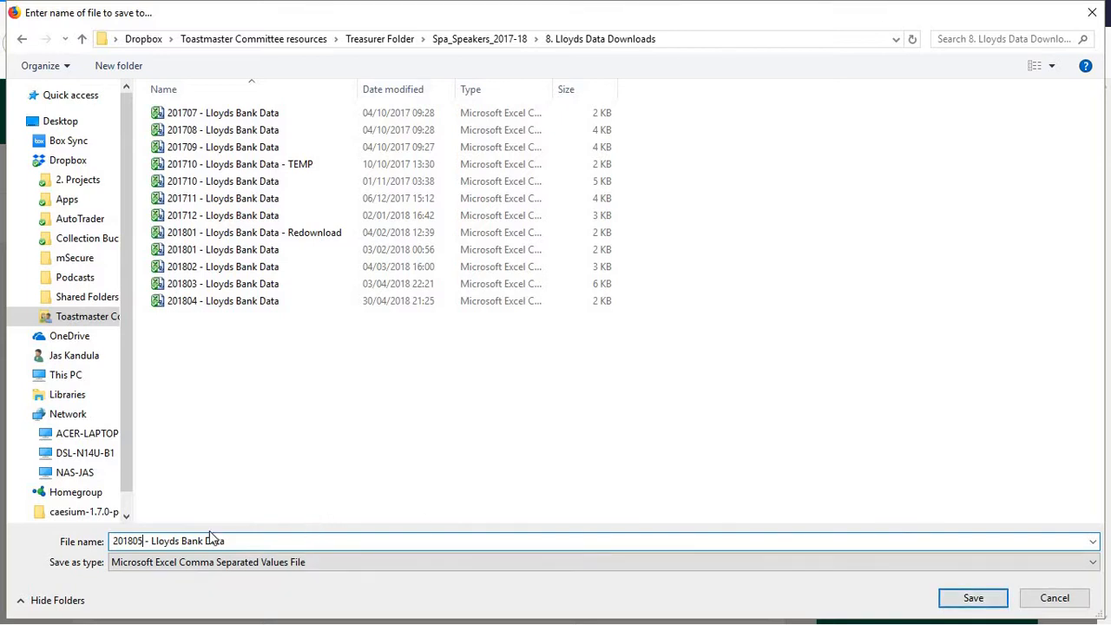
key(BackSpace)
text(4)
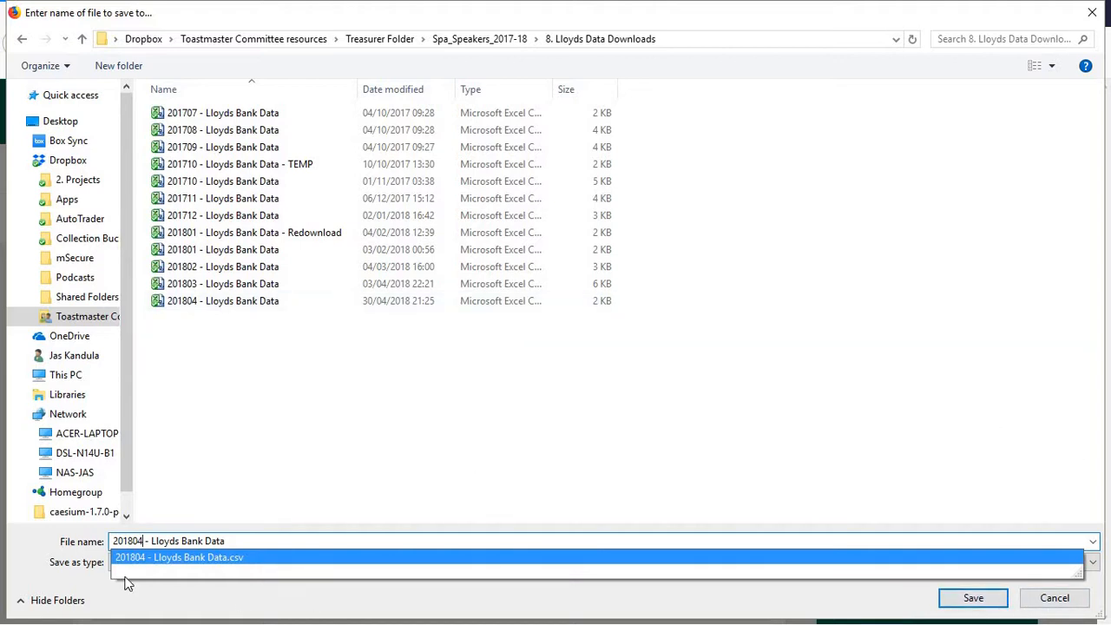
click(975, 599)
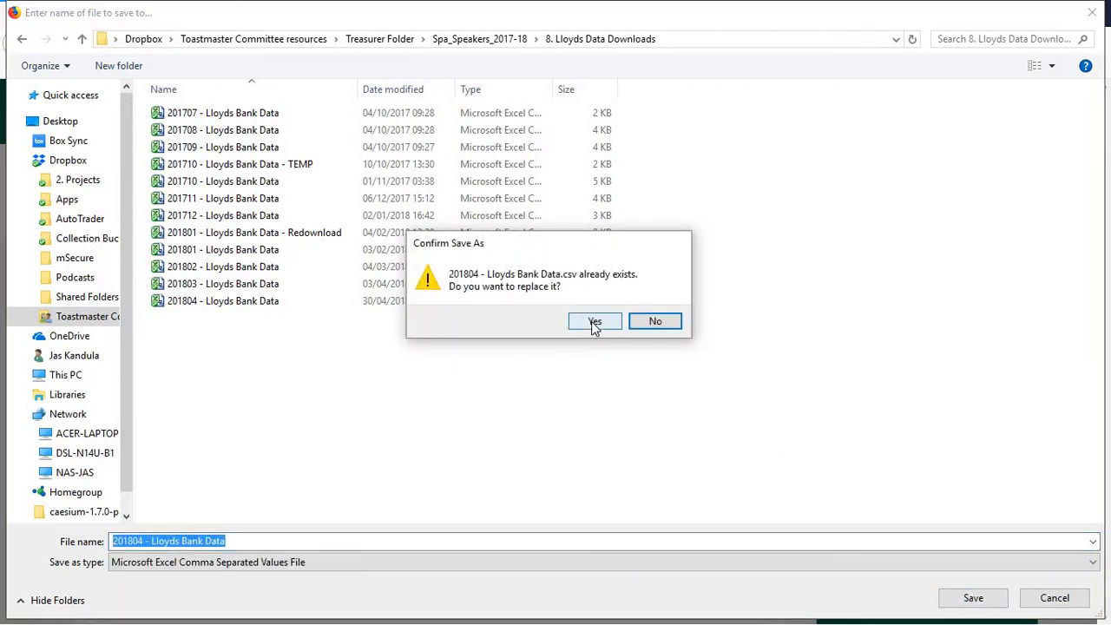
click(593, 322)
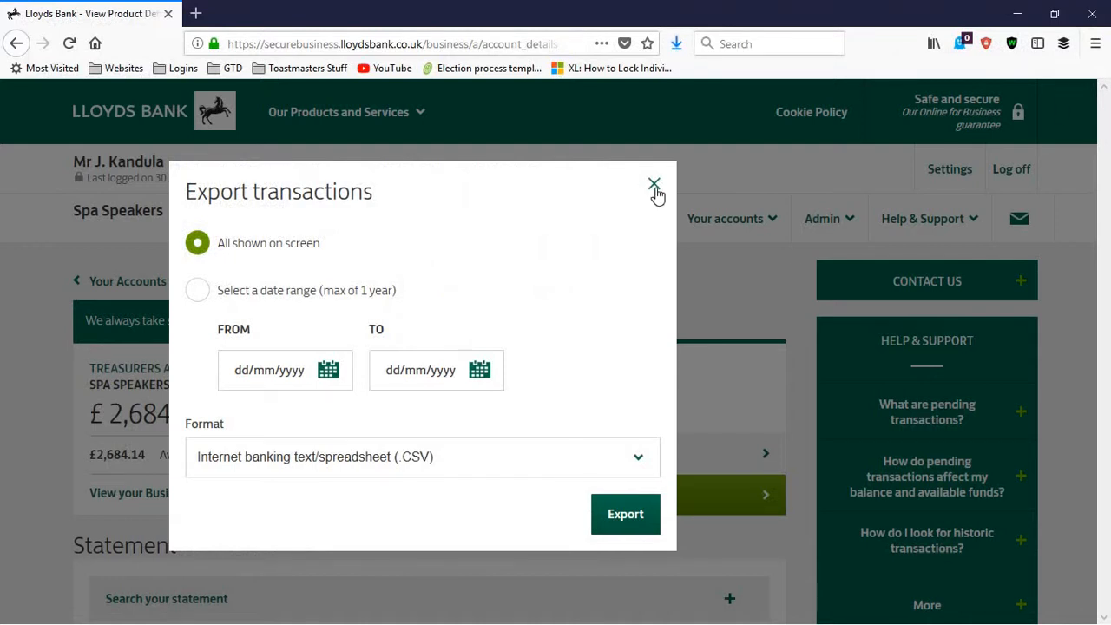
Close the Export transactions window, log off Lloyds online banking, and open File Explorer.
click(657, 187)
scroll(958, 289, up, 5)
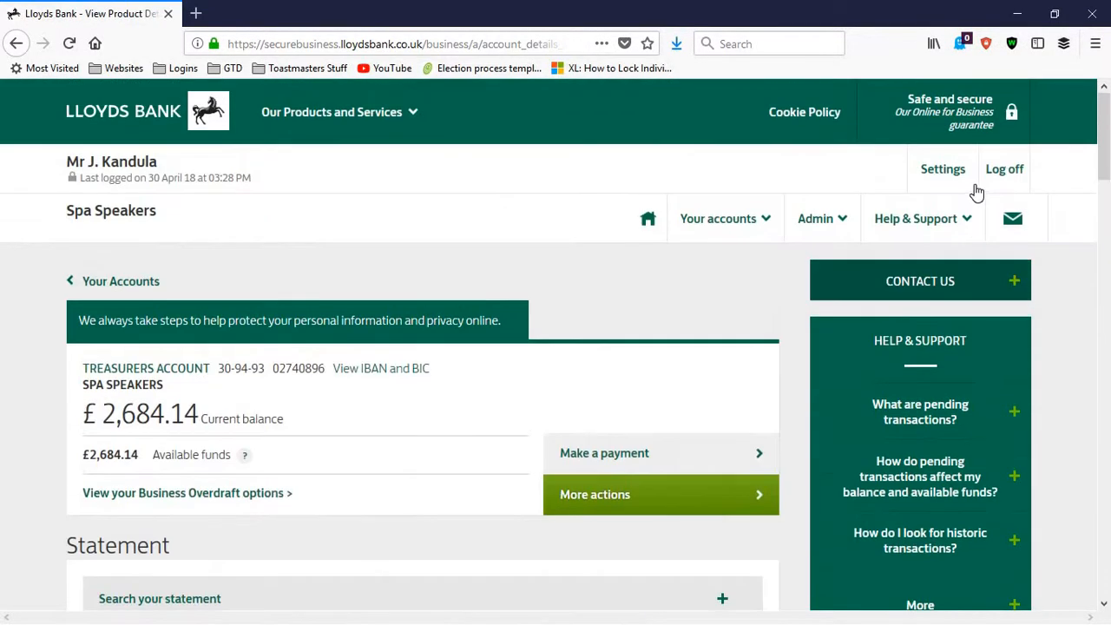
click(990, 176)
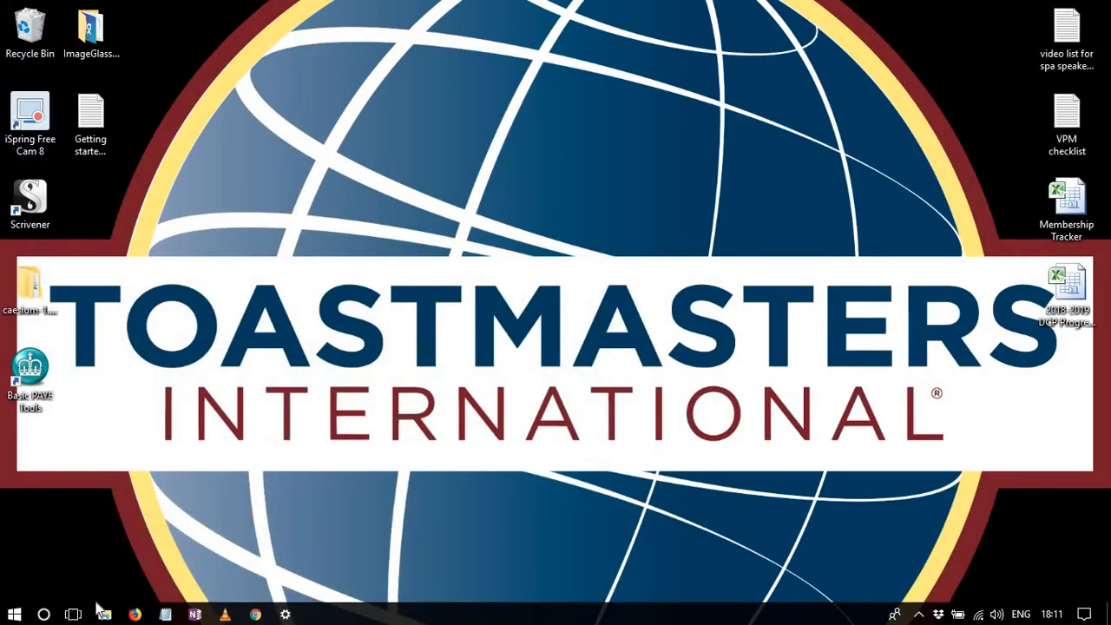
click(102, 612)
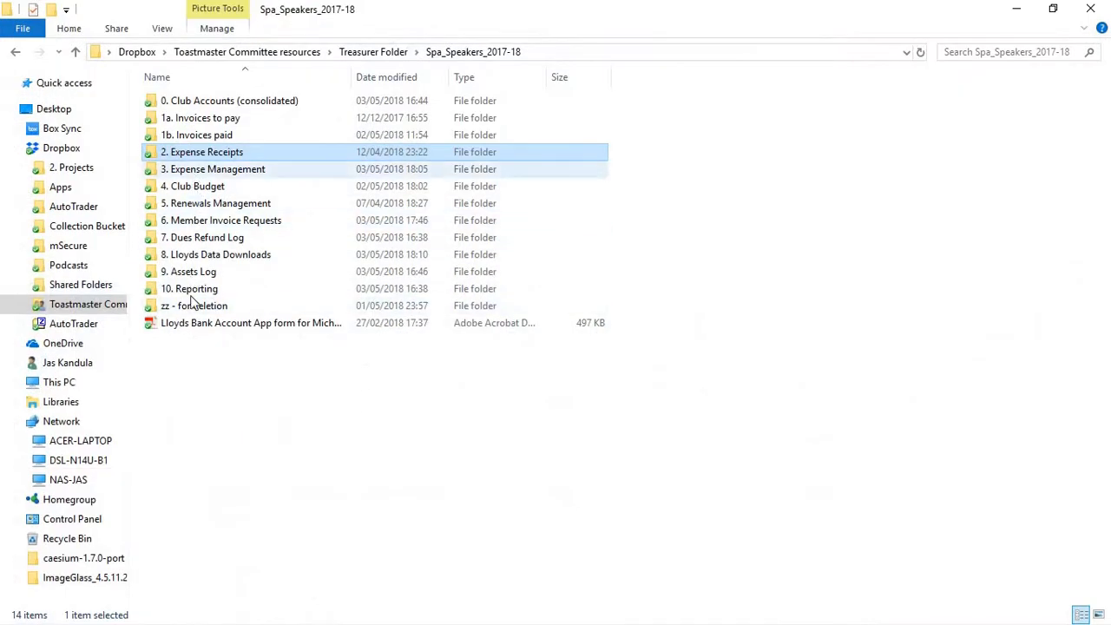
Go into 8. Lloyds Data Downloads and open 201804 - Lloyds Bank Data in Excel.
double_click(199, 262)
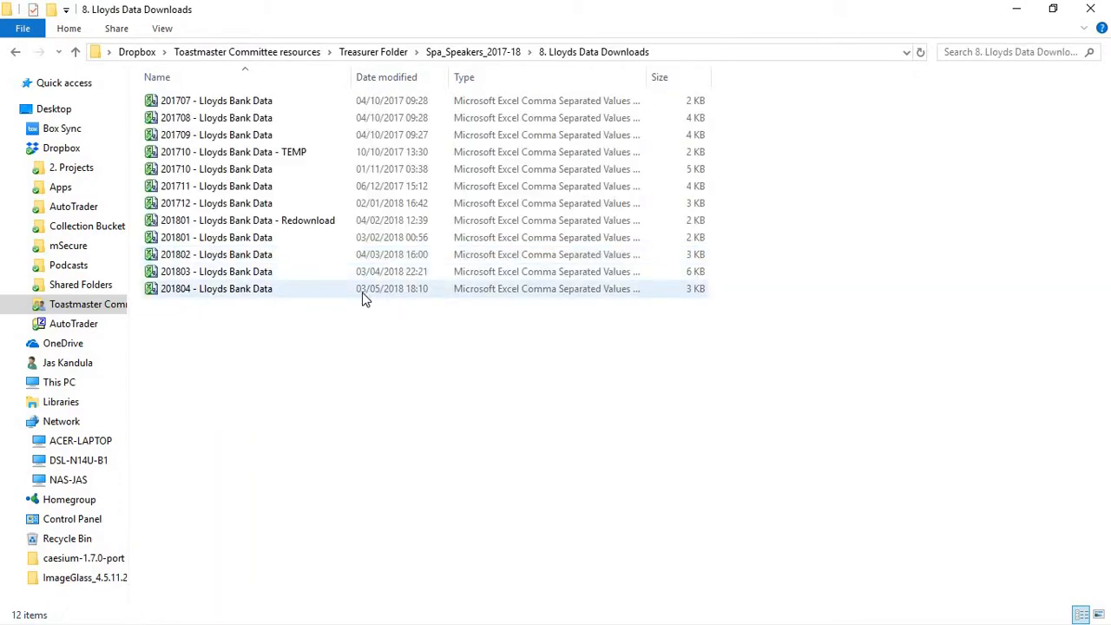
double_click(174, 295)
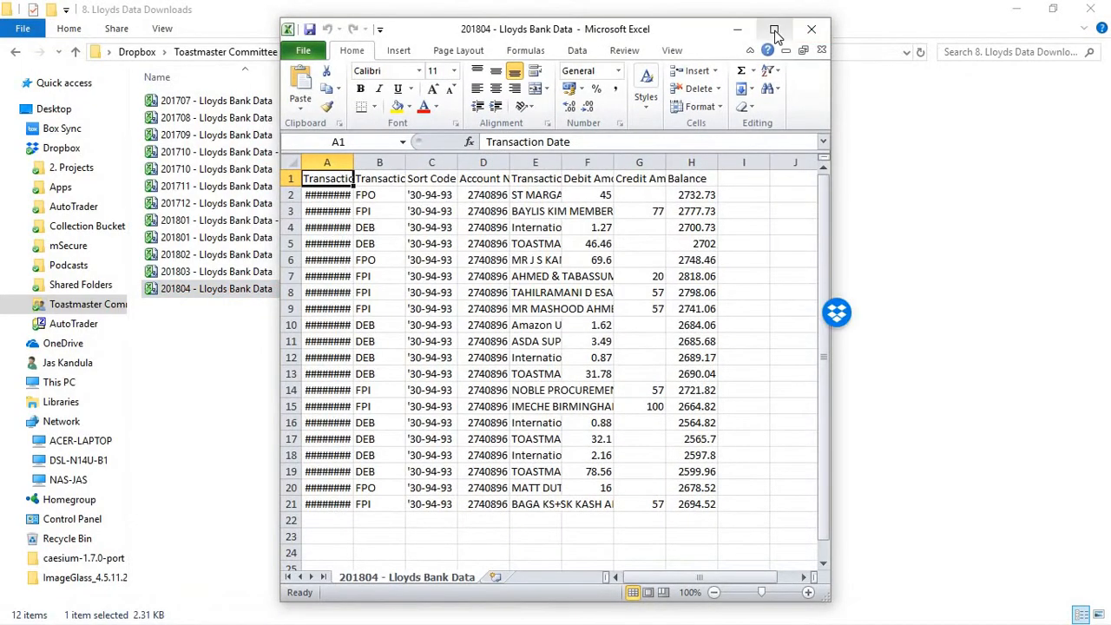
Maximise the window, widen column A for the dates, and narrow columns D, F and H.
click(776, 32)
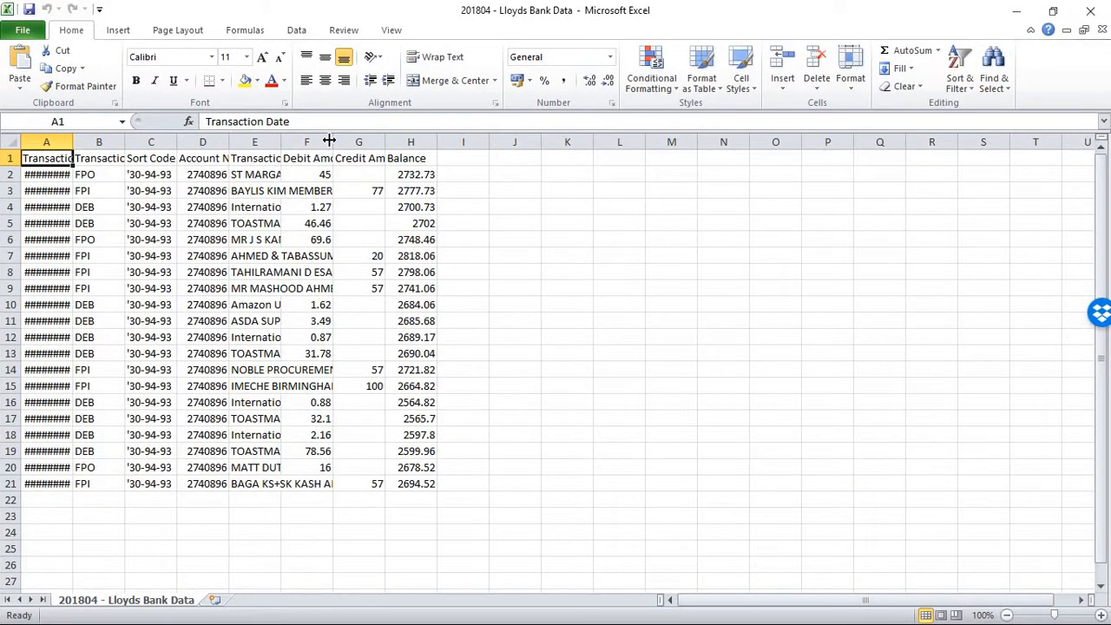
drag(329, 141, 248, 136)
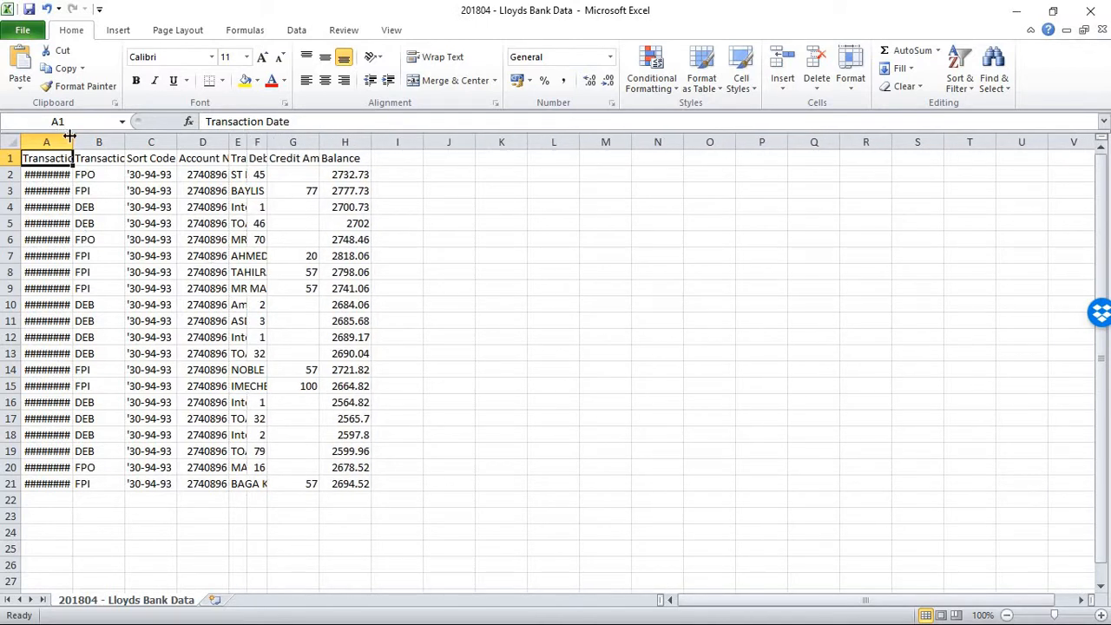
drag(70, 137, 118, 139)
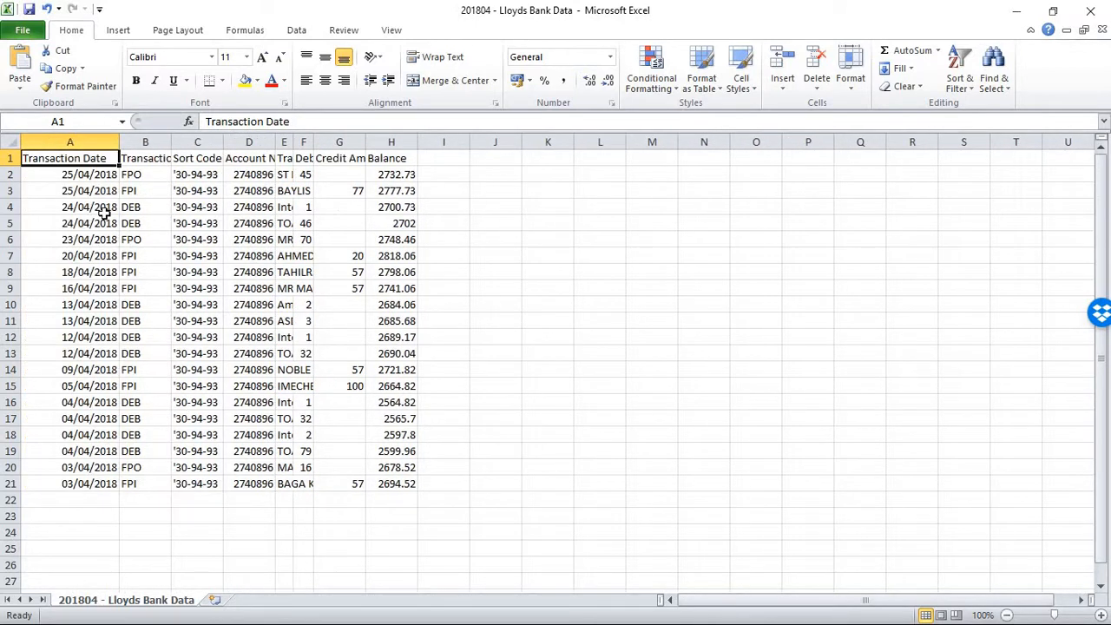
mouse_move(417, 139)
mouse_down()
mouse_move(379, 130)
mouse_move(397, 141)
mouse_up()
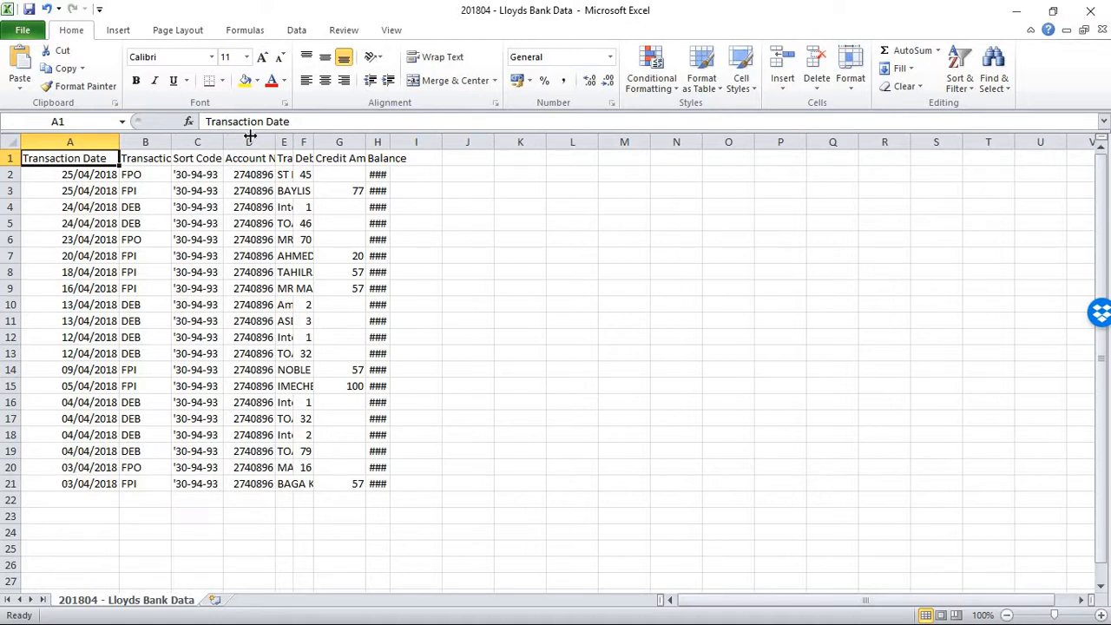
drag(275, 136, 240, 136)
mouse_move(248, 137)
mouse_down()
mouse_move(266, 136)
mouse_move(254, 136)
mouse_up()
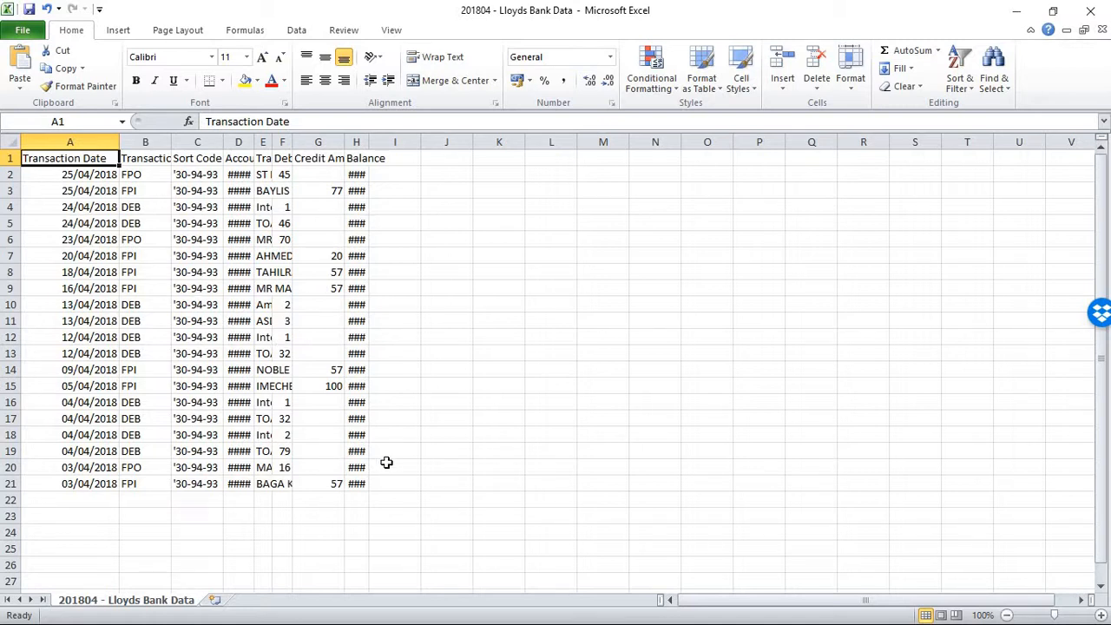
Check the transaction dates, then add the heading 'sort' in cell I1.
key(Down)
key(Down)
key(Down)
key(Down)
key(Down)
key(Down)
key(Down)
key(Down)
key(Down)
key(Down)
key(Down)
key(Down)
key(Down)
key(Down)
key(Down)
key(Down)
key(Down)
key(Down)
key(Down)
key(Down)
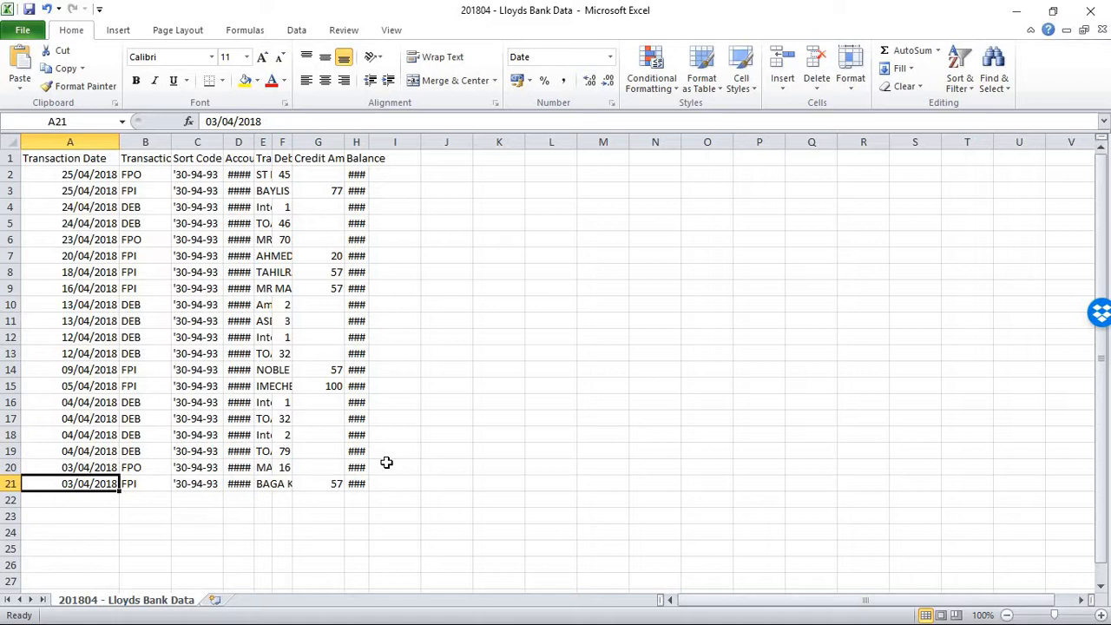
key(Up)
key(Up)
key(Up)
key(Up)
key(Up)
key(Up)
key(Up)
key(Up)
key(Up)
key(Up)
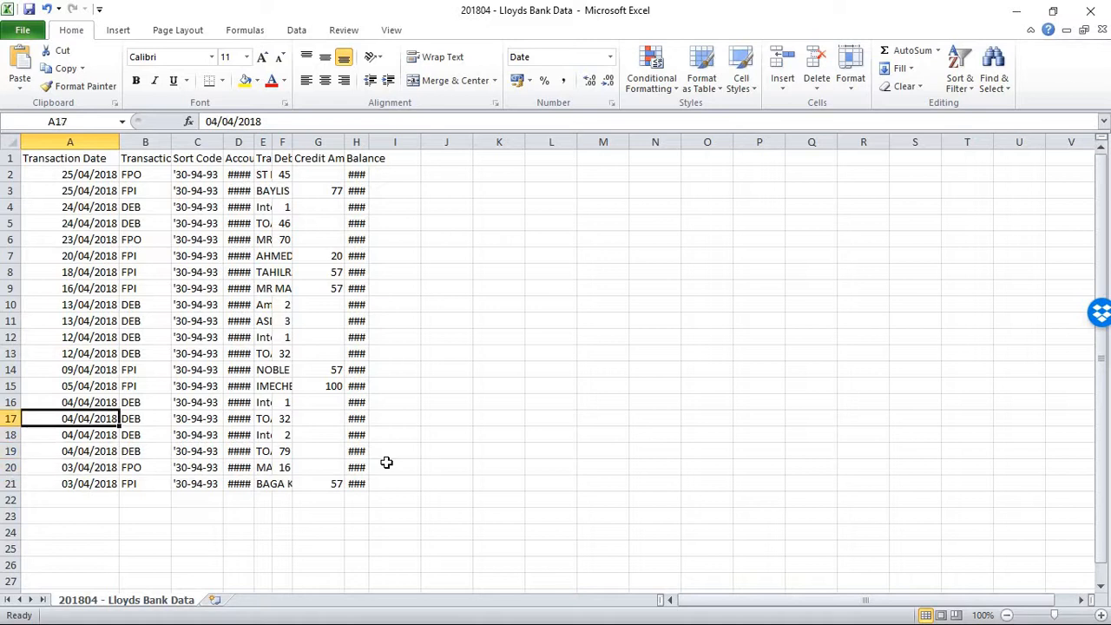
key(Up)
key(Up)
key(Up)
key(Up)
key(Up)
key(Up)
key(Up)
key(Up)
key(Up)
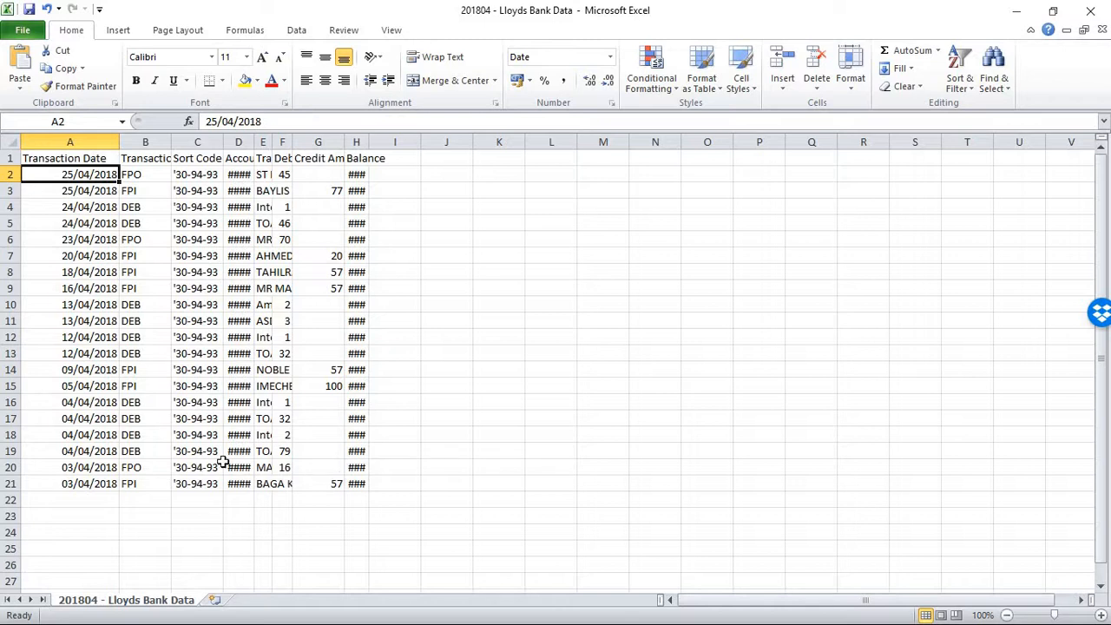
click(66, 486)
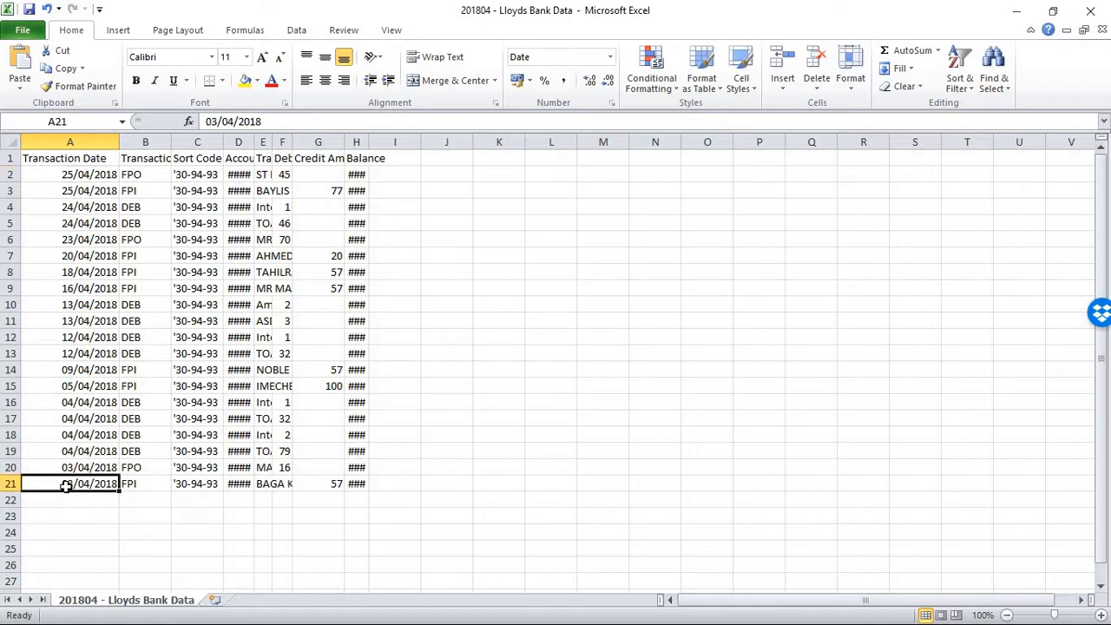
click(97, 174)
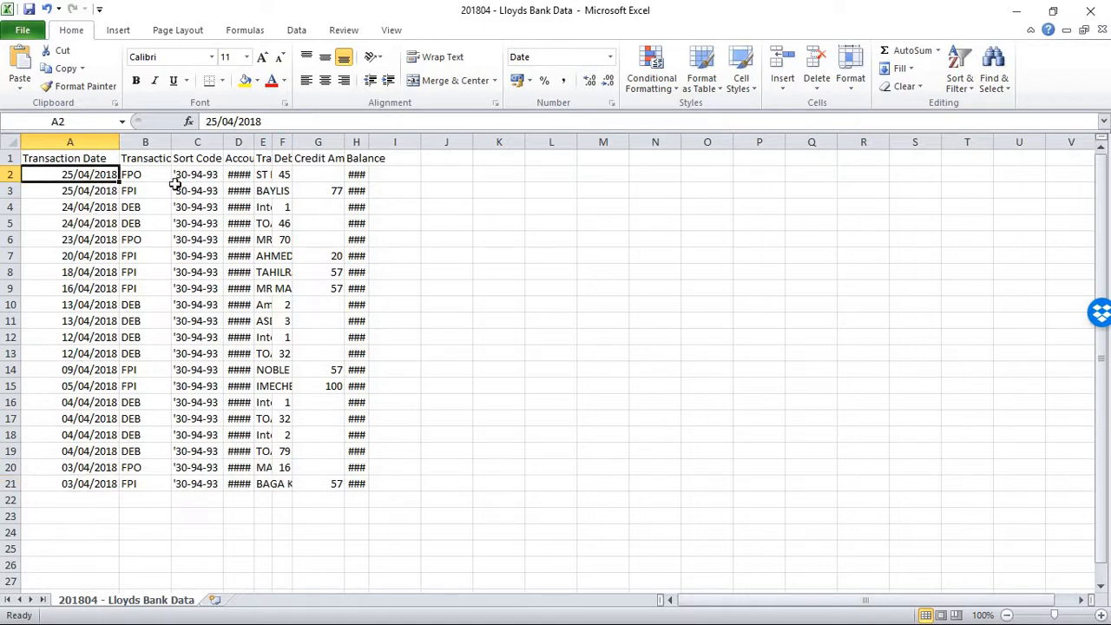
click(397, 159)
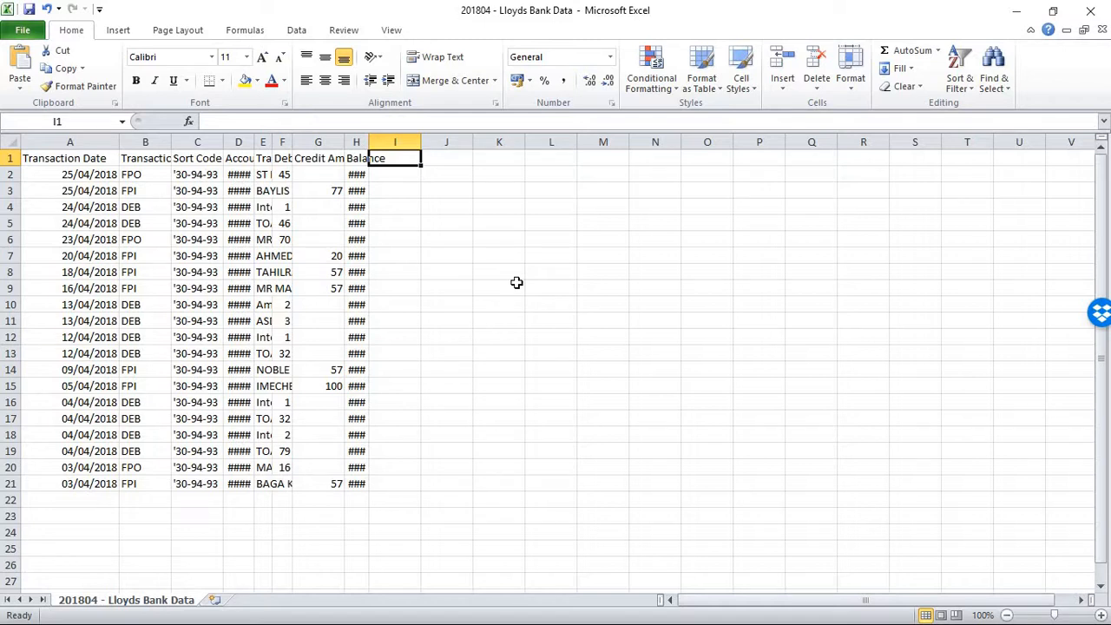
text(sort)
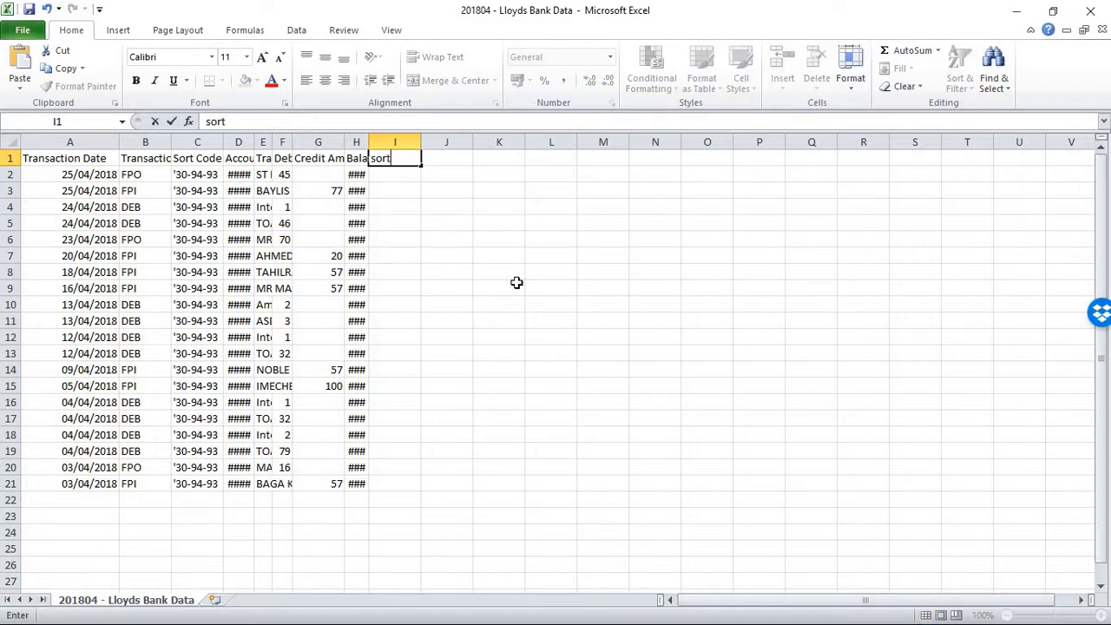
key(Return)
Enter 1 in I21 and 2 in I20 to start the sort numbering.
key(Down)
key(Down)
key(Down)
key(Down)
key(Down)
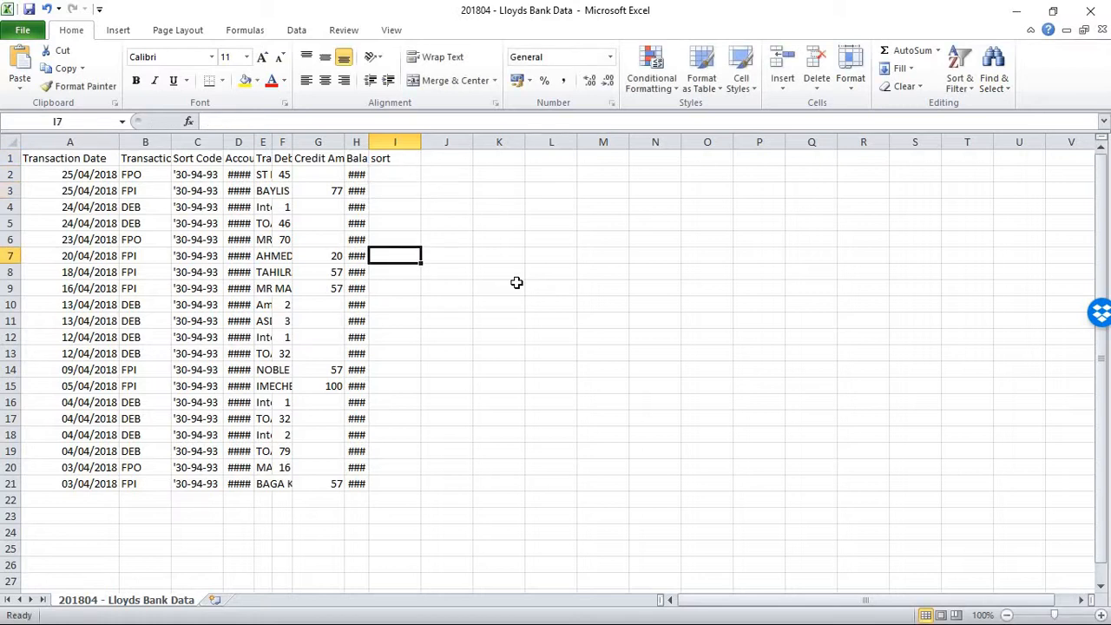
key(Down)
key(Down)
key(Down)
key(Down)
key(Down)
key(Down)
key(Down)
key(Down)
key(Down)
key(Down)
key(Down)
key(Down)
key(Down)
key(Down)
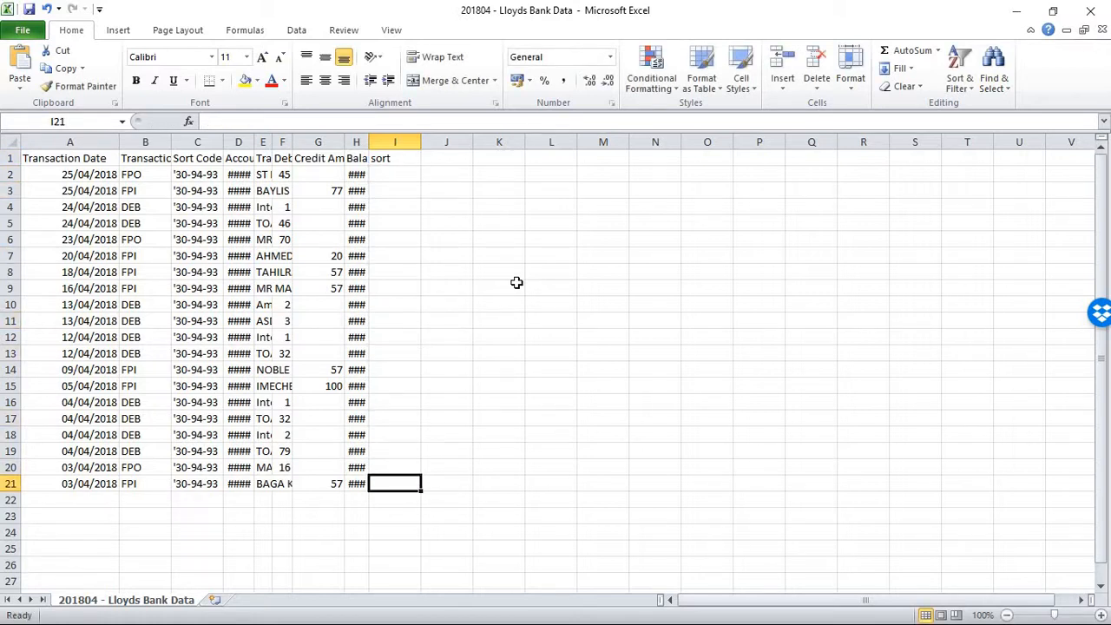
key(Left)
key(Left)
key(Left)
key(Left)
key(Left)
key(Left)
key(Left)
key(Left)
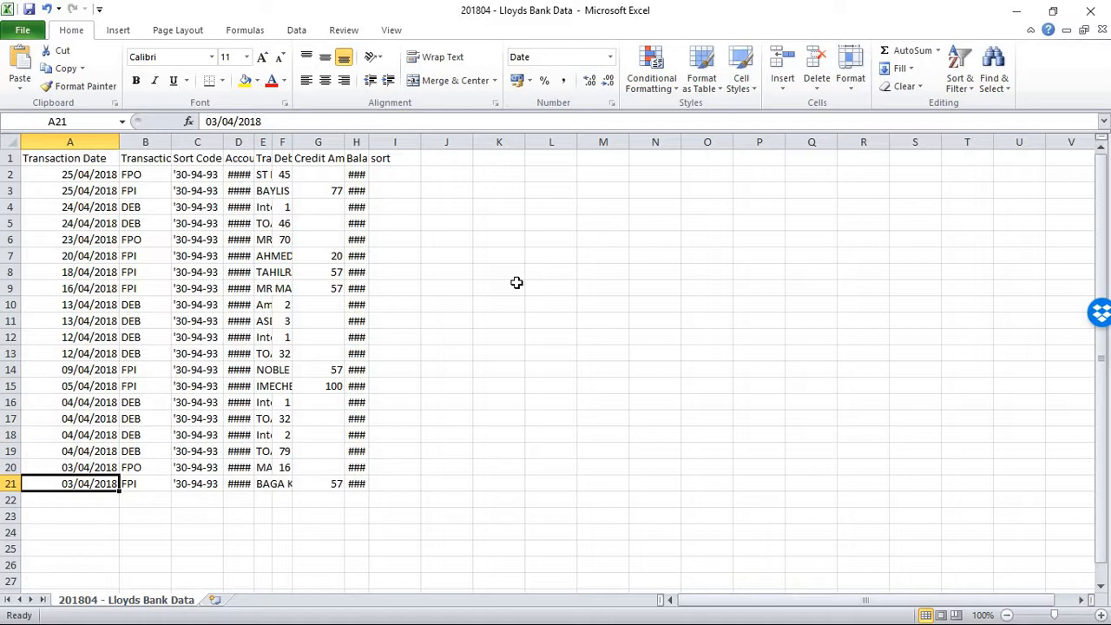
key(Right)
key(Right)
key(Right)
key(Right)
key(Right)
key(Right)
key(Right)
key(Right)
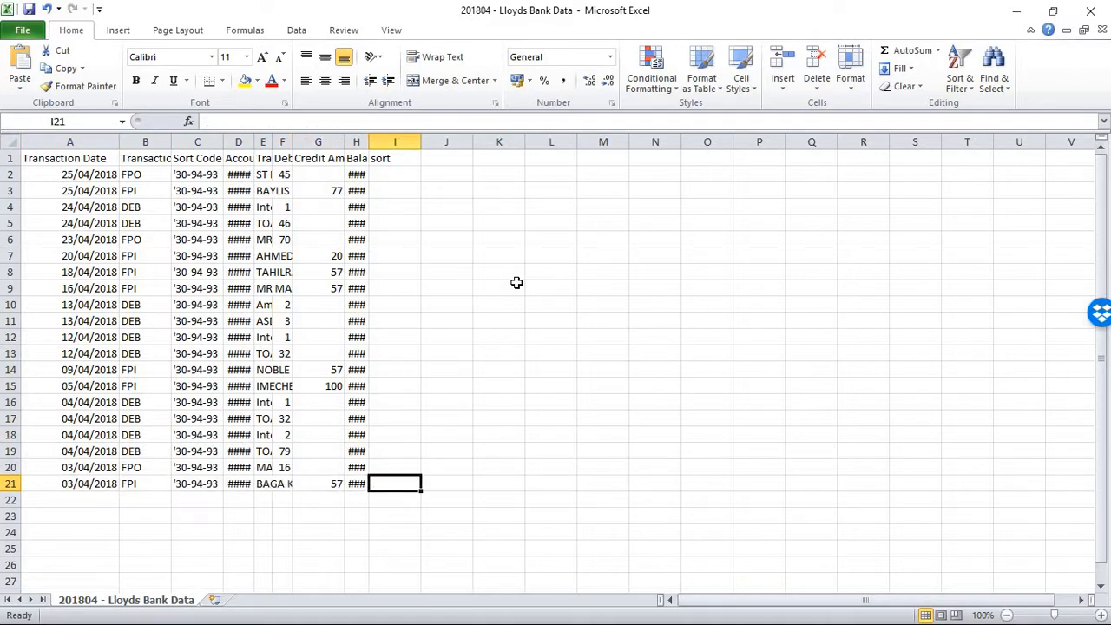
text(1)
key(Up)
text(2)
key(Up)
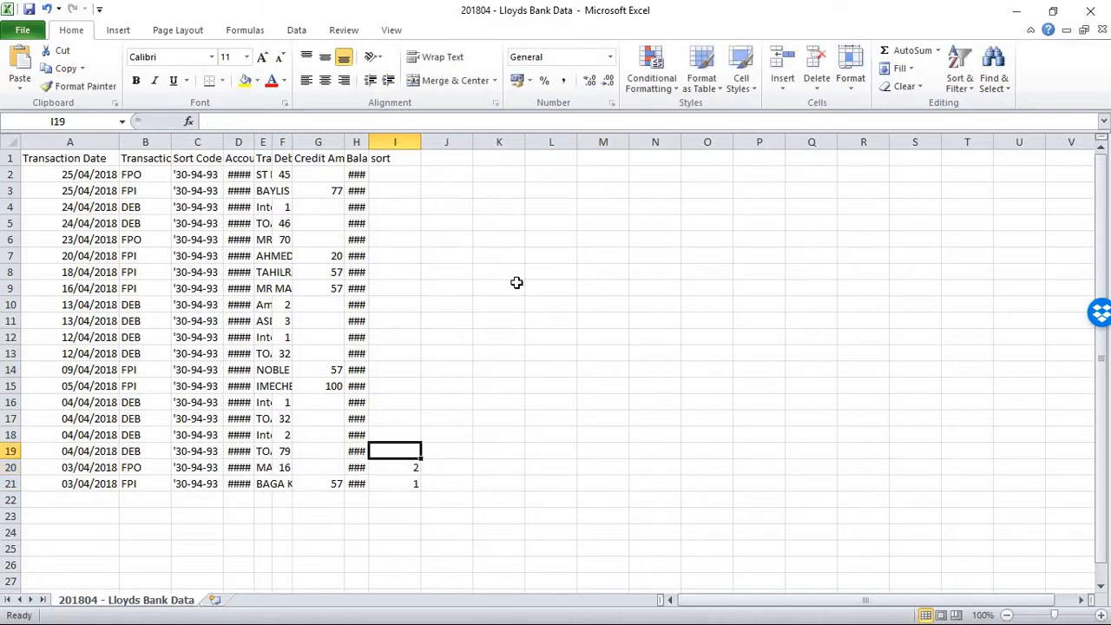
Fill the numbering up to I2 so it reaches 20, then select A1:I21.
drag(397, 483, 398, 176)
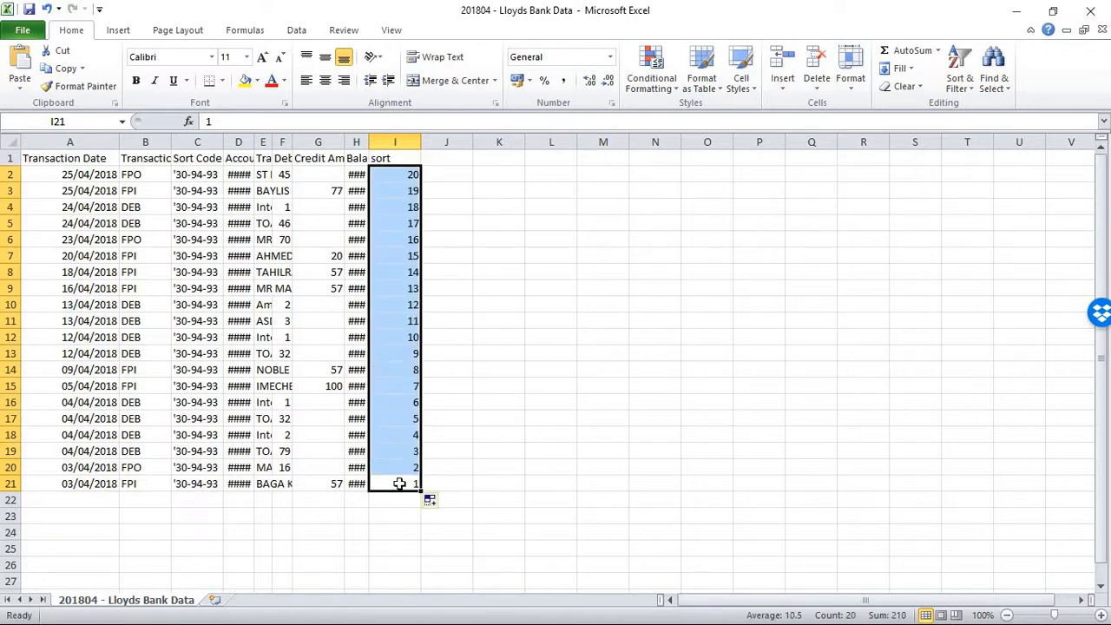
drag(397, 484, 412, 177)
drag(384, 483, 411, 174)
click(390, 479)
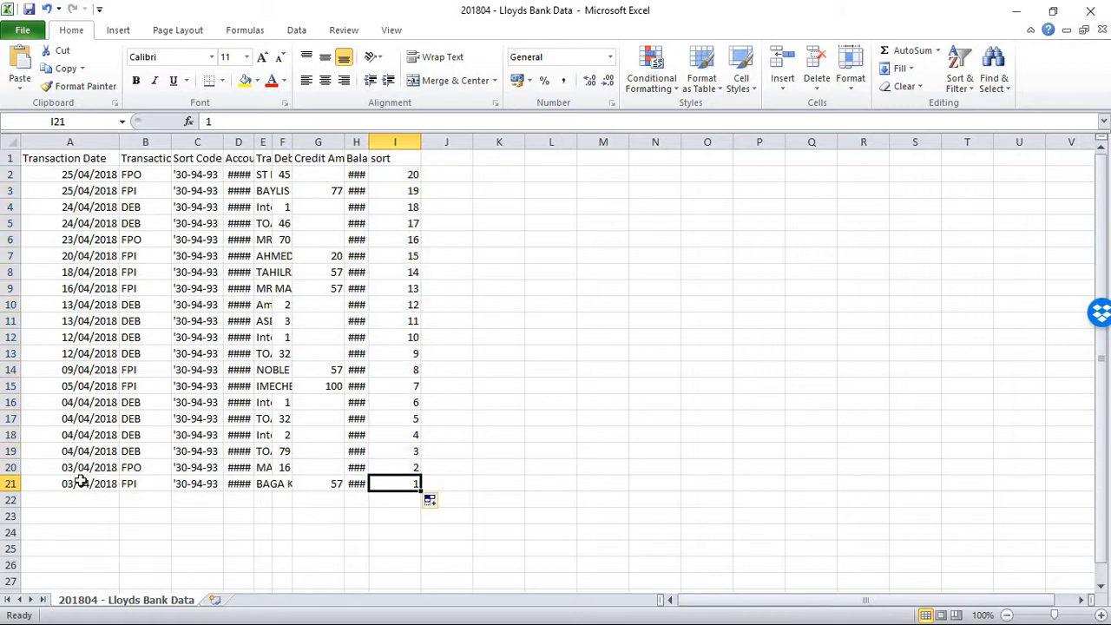
click(81, 482)
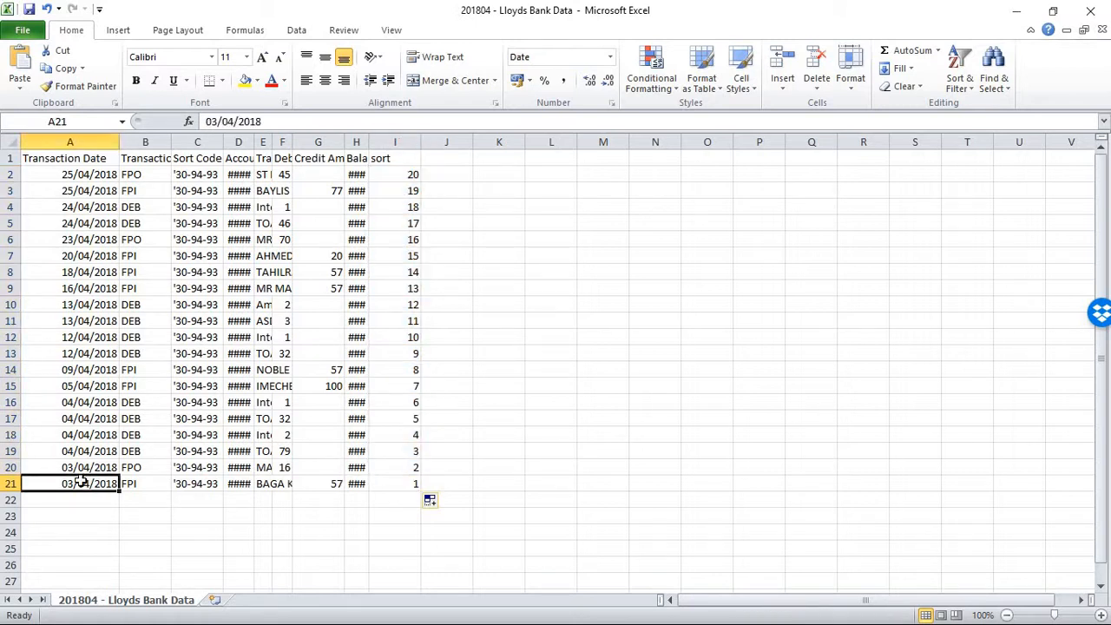
click(412, 175)
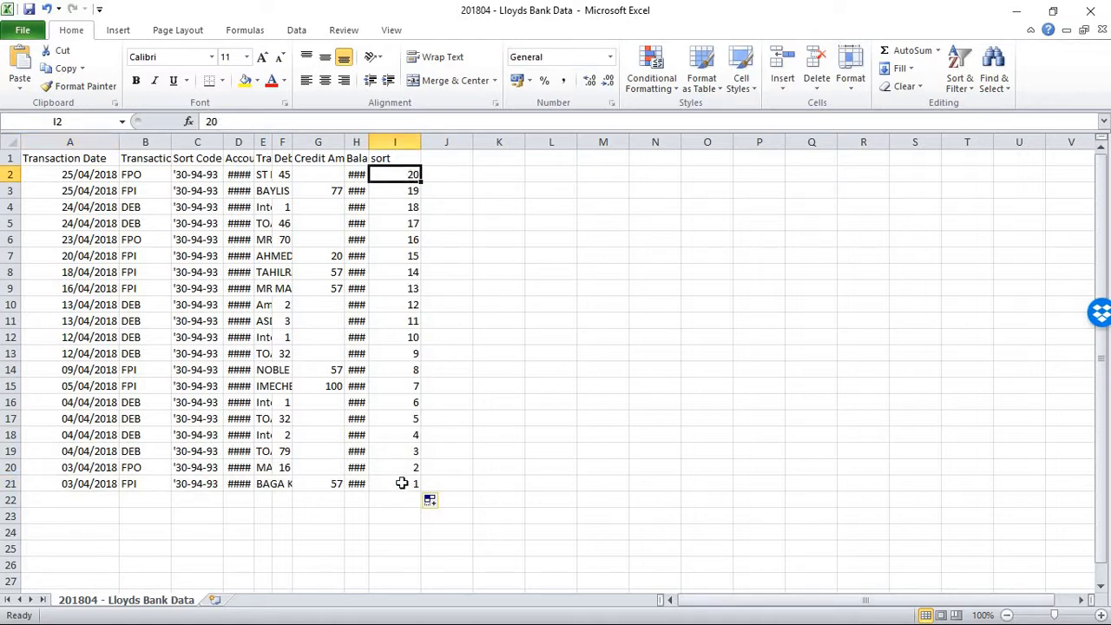
drag(402, 484, 5, 158)
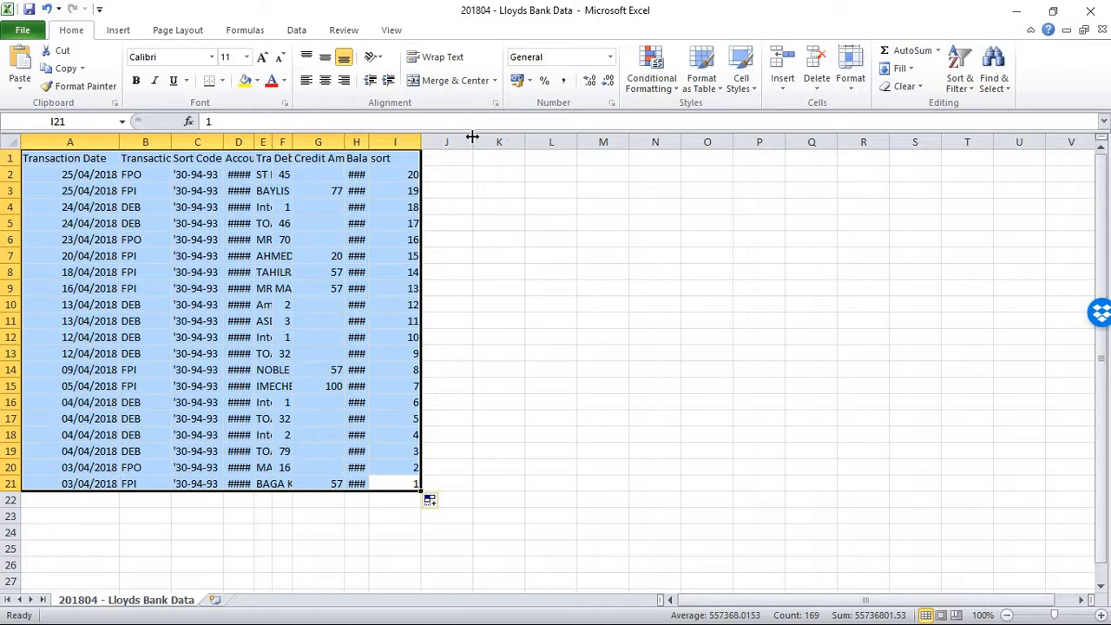
Sort the table by the 'sort' column, Smallest to Largest.
click(296, 30)
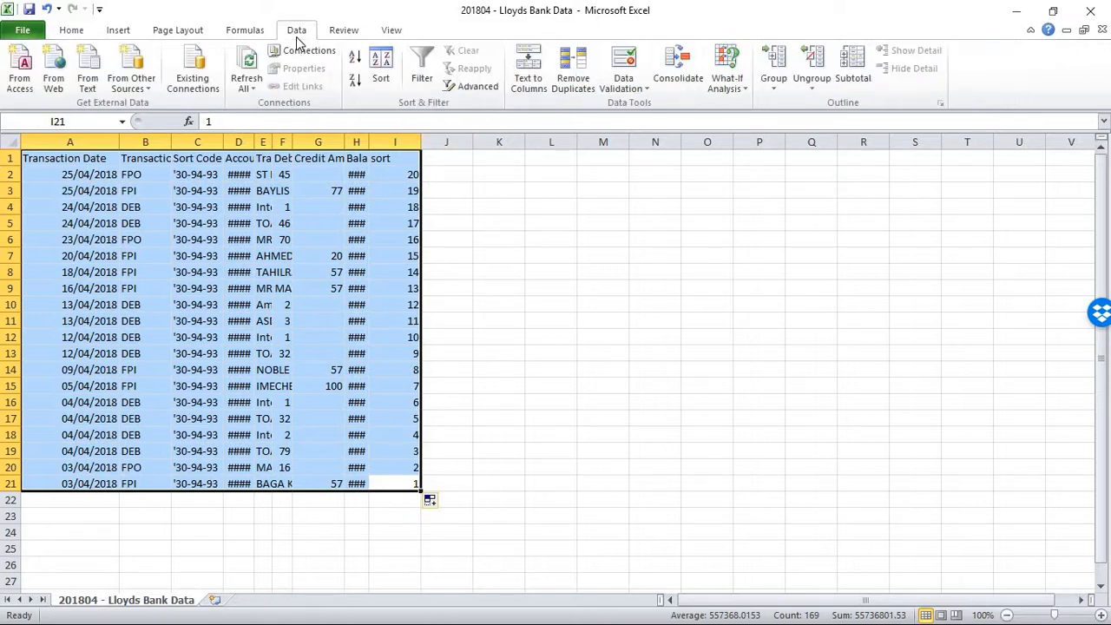
click(380, 78)
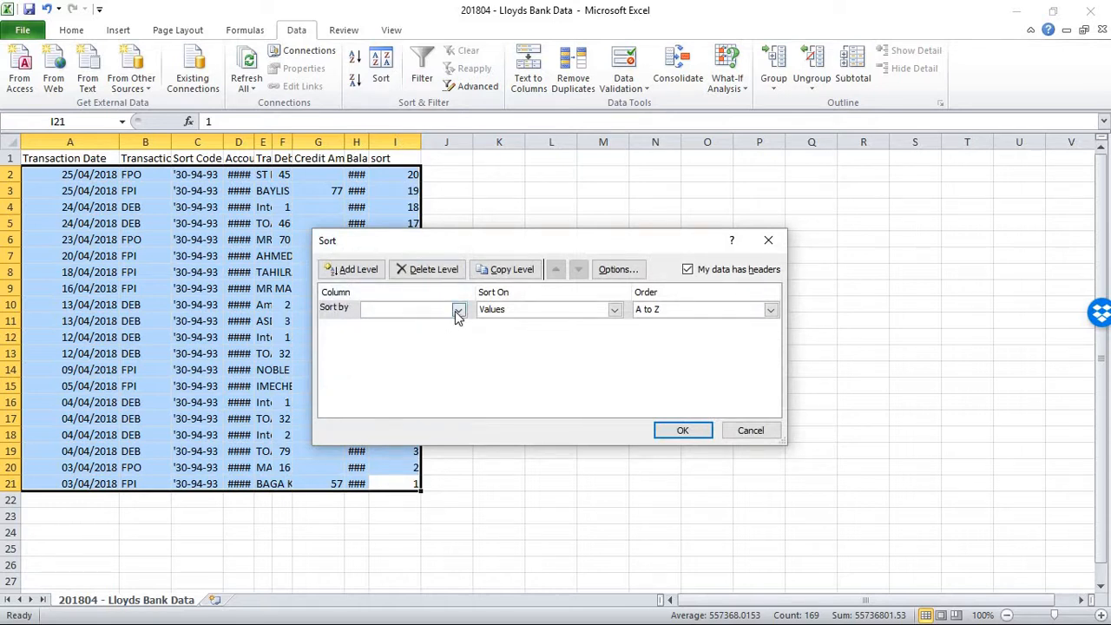
click(457, 311)
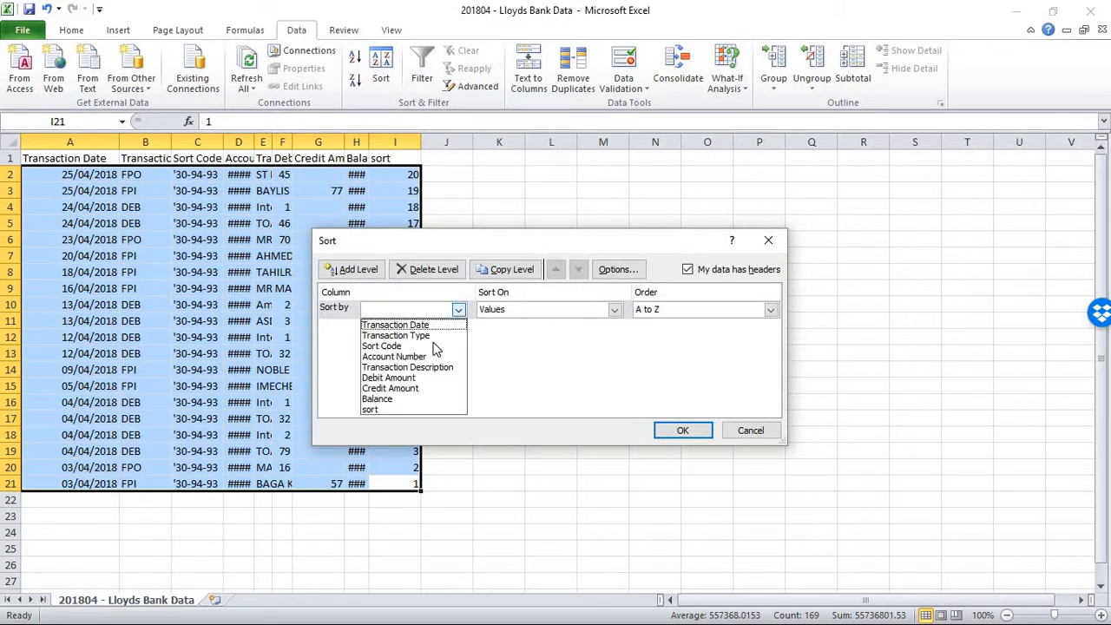
click(401, 410)
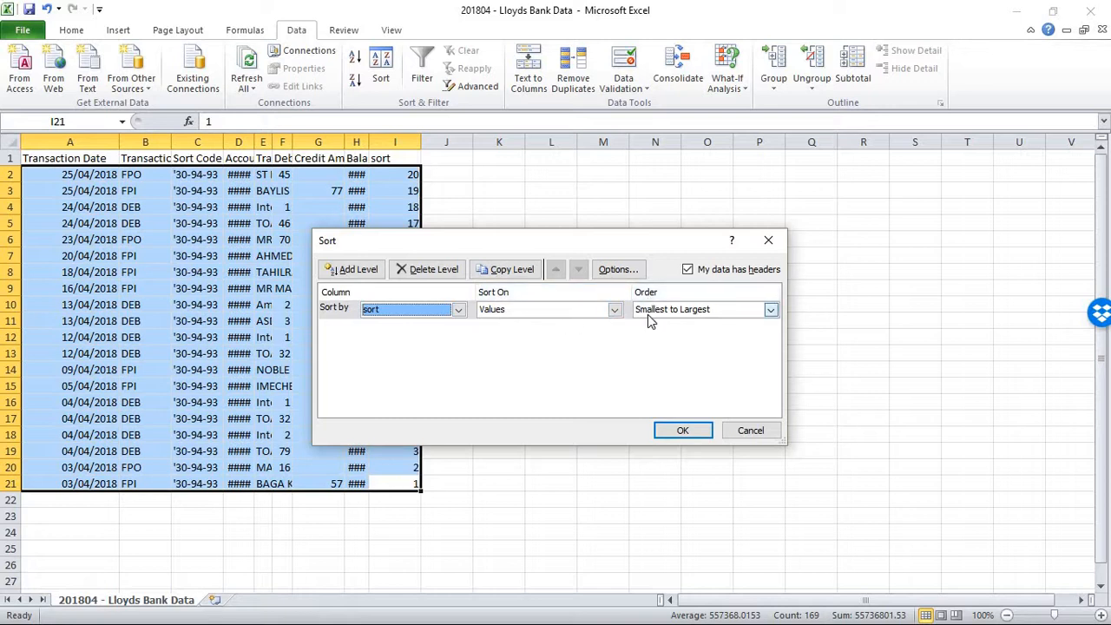
click(684, 429)
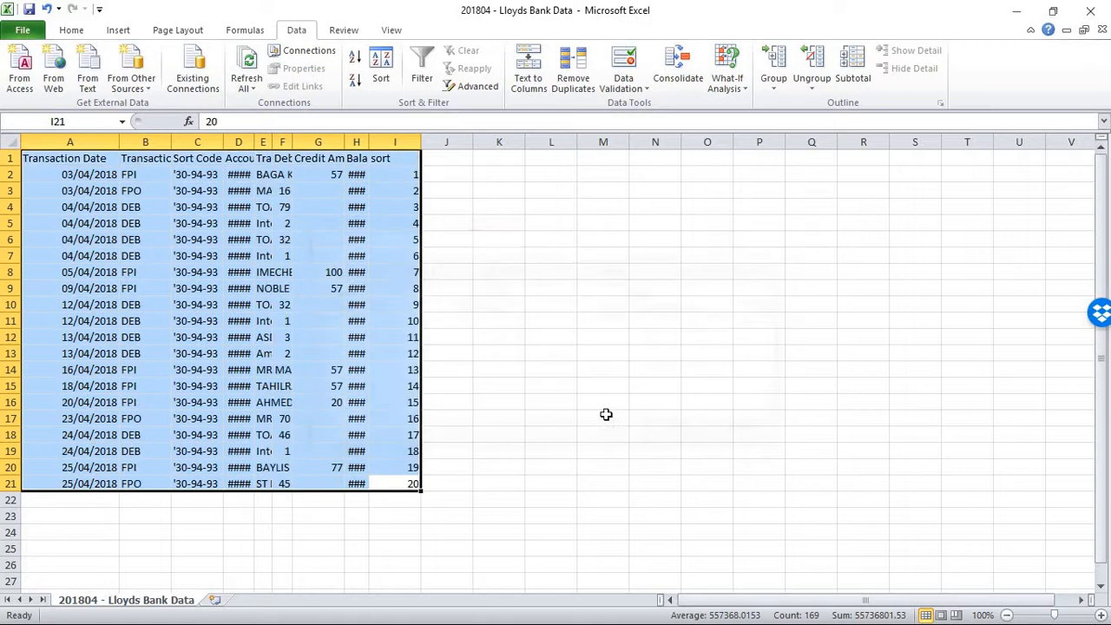
Confirm the dates now run 03/04/2018 to 25/04/2018, then minimise the workbook.
click(396, 186)
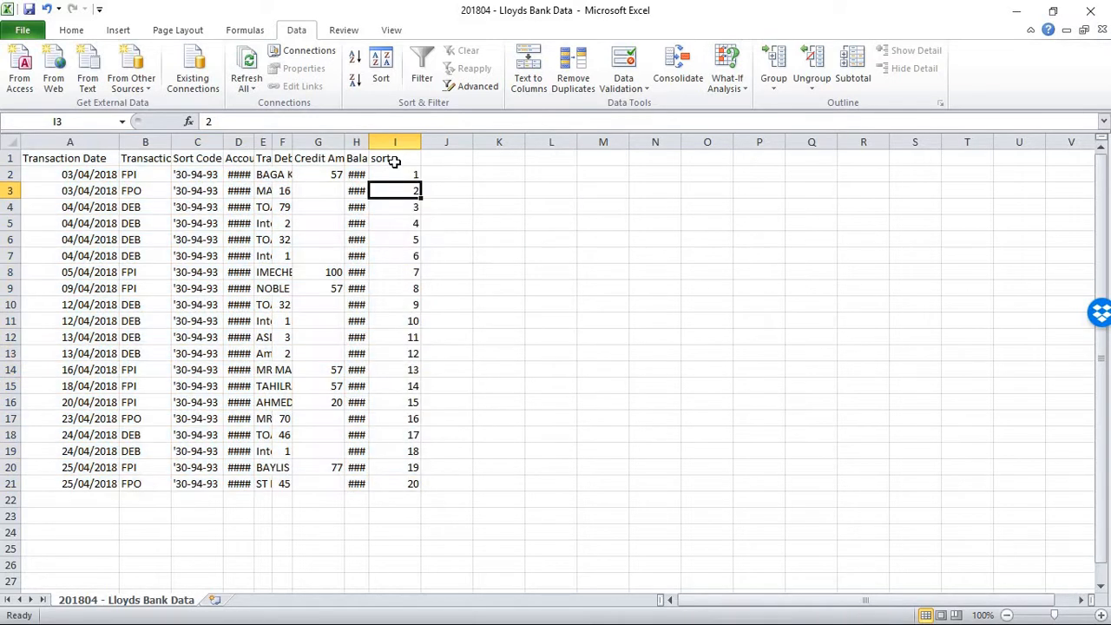
click(395, 163)
key(Down)
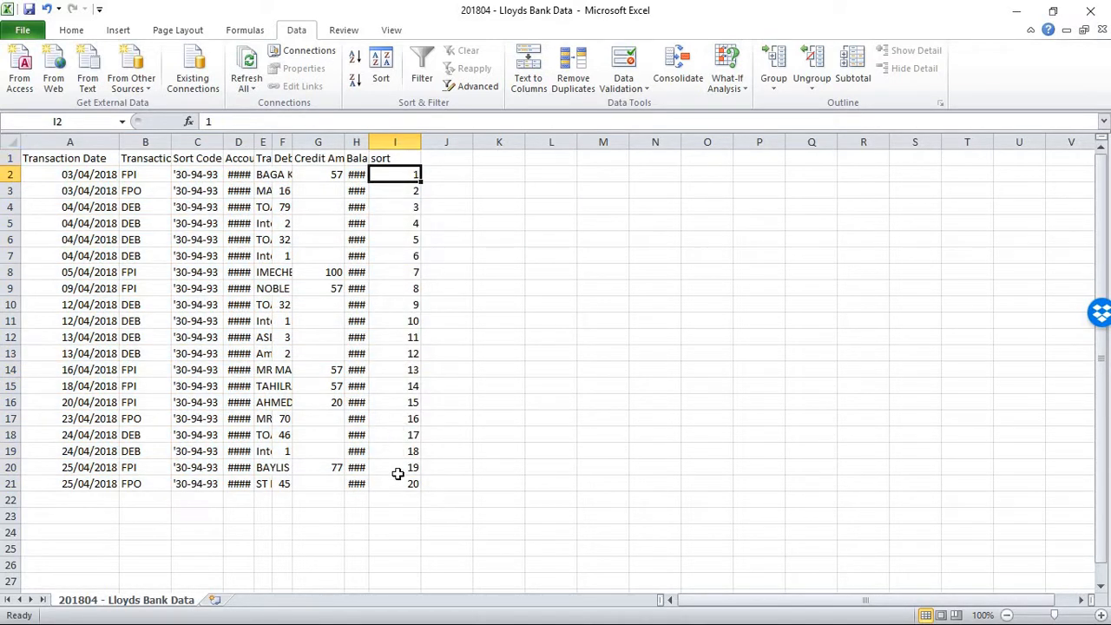
click(398, 479)
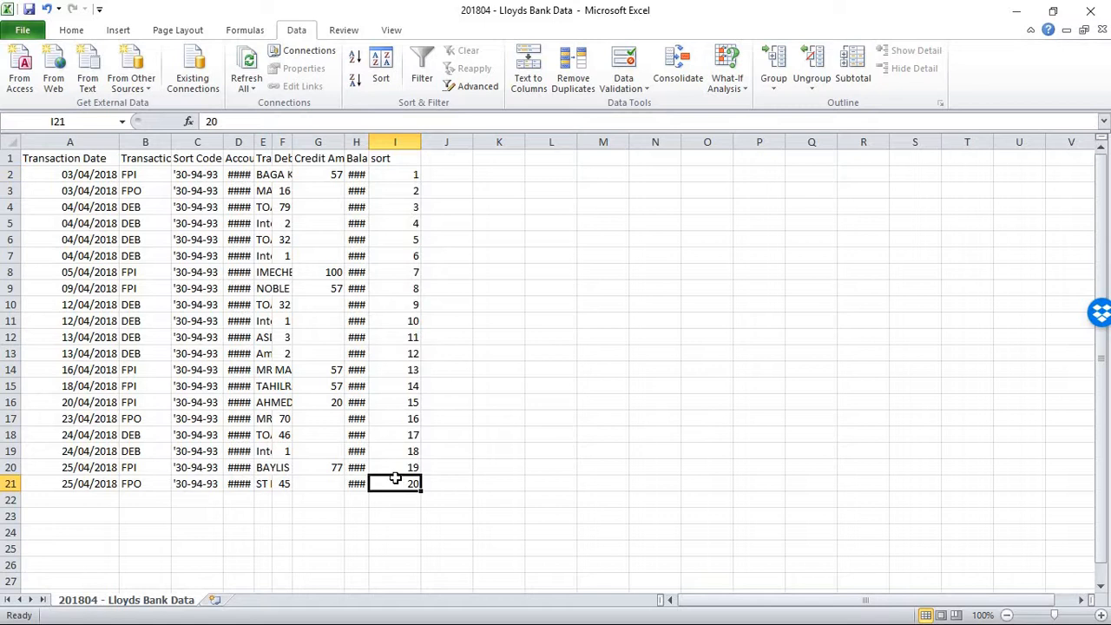
click(66, 171)
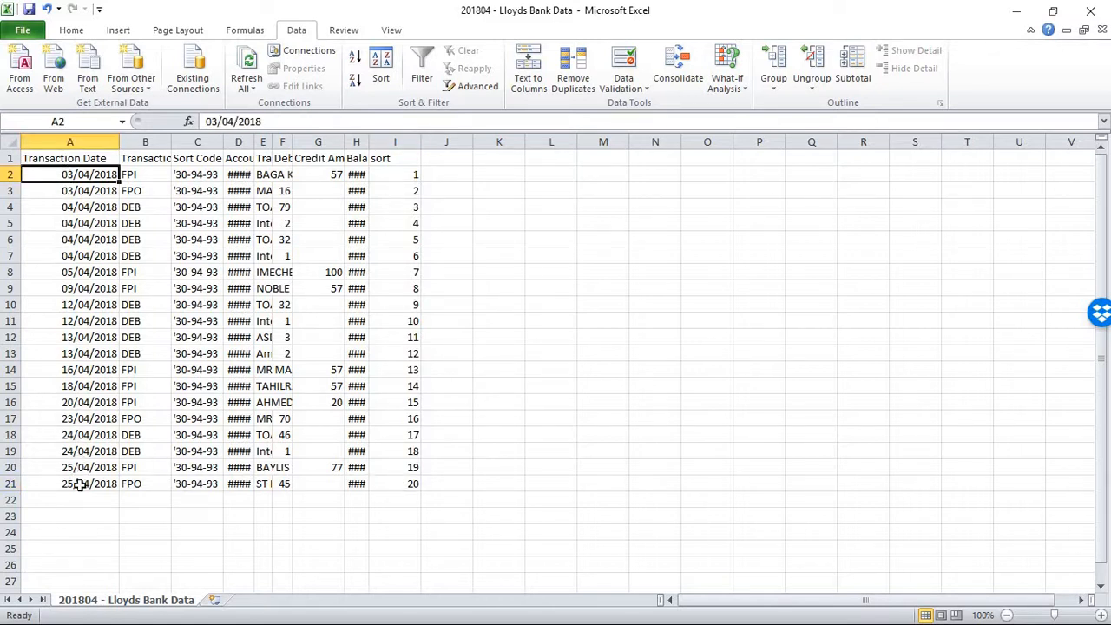
click(79, 487)
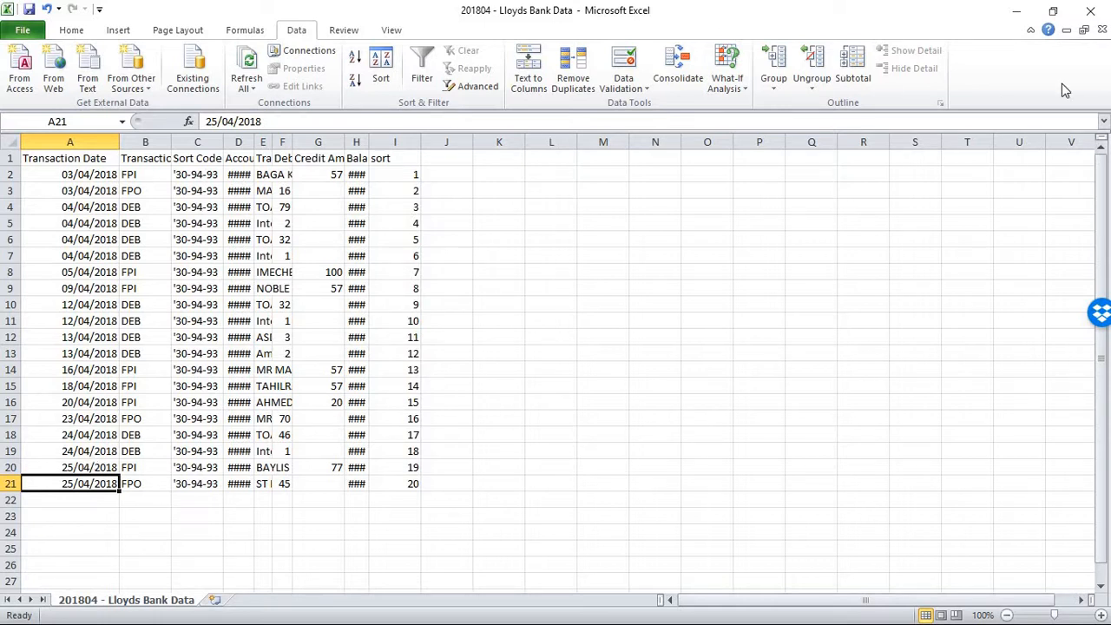
click(1066, 30)
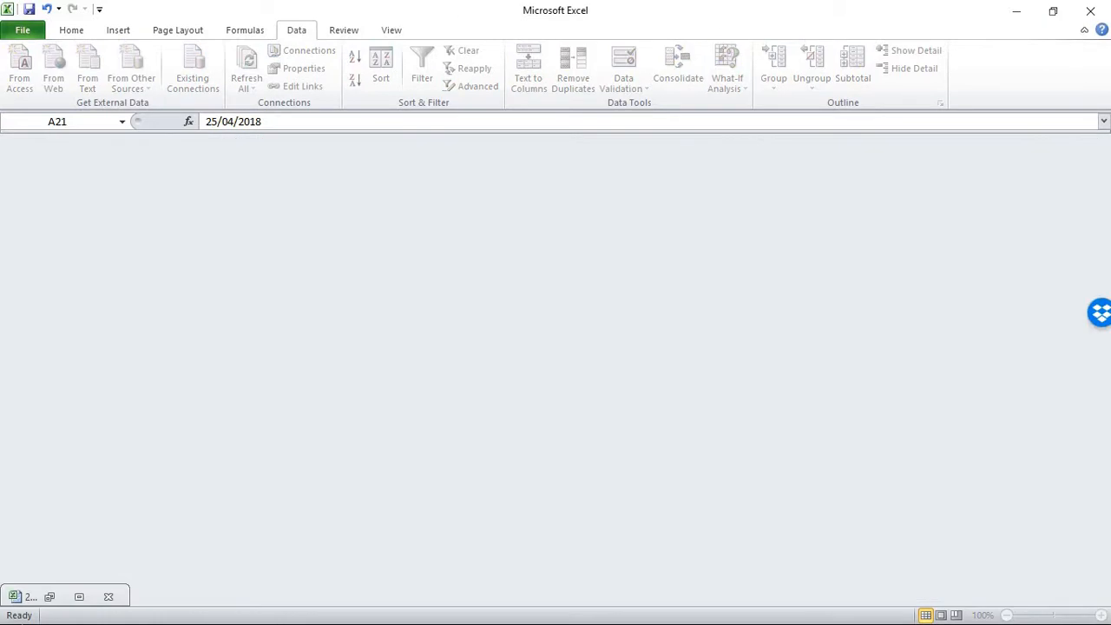
Go up to Spa_Speakers_2017-18 and open the SpaAccounts tutorial workbook in 0. Club Accounts (consolidated).
click(1017, 11)
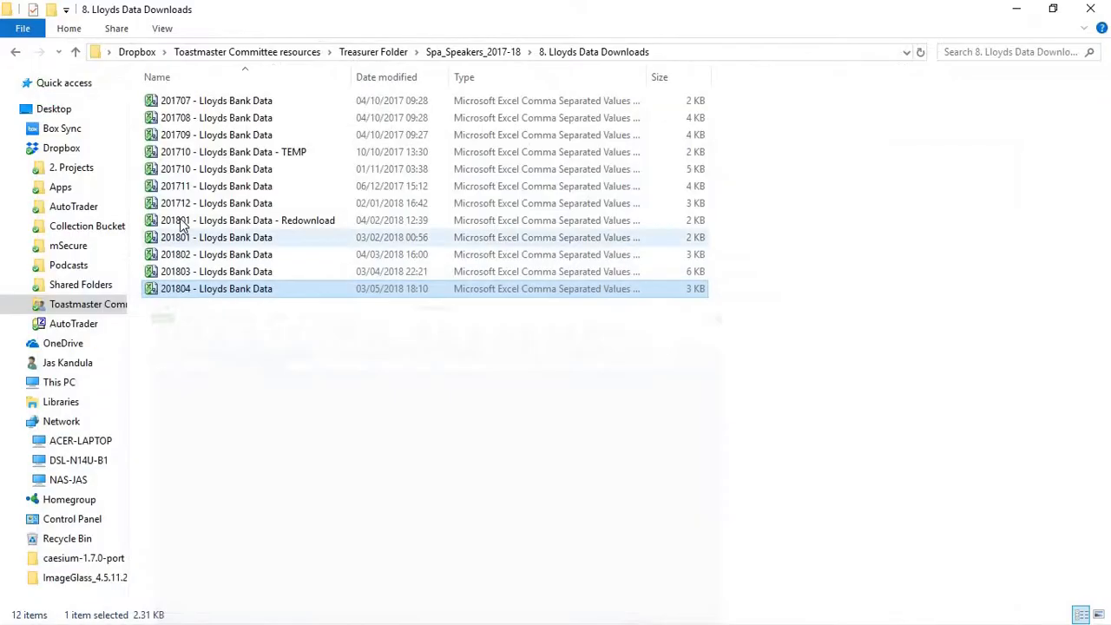
click(460, 54)
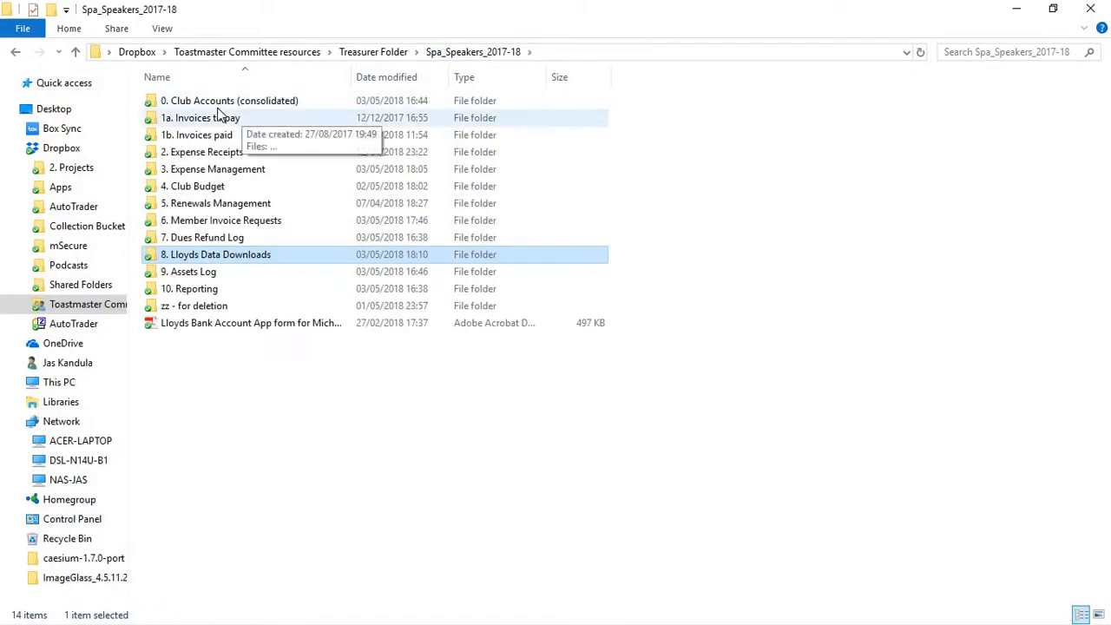
double_click(217, 102)
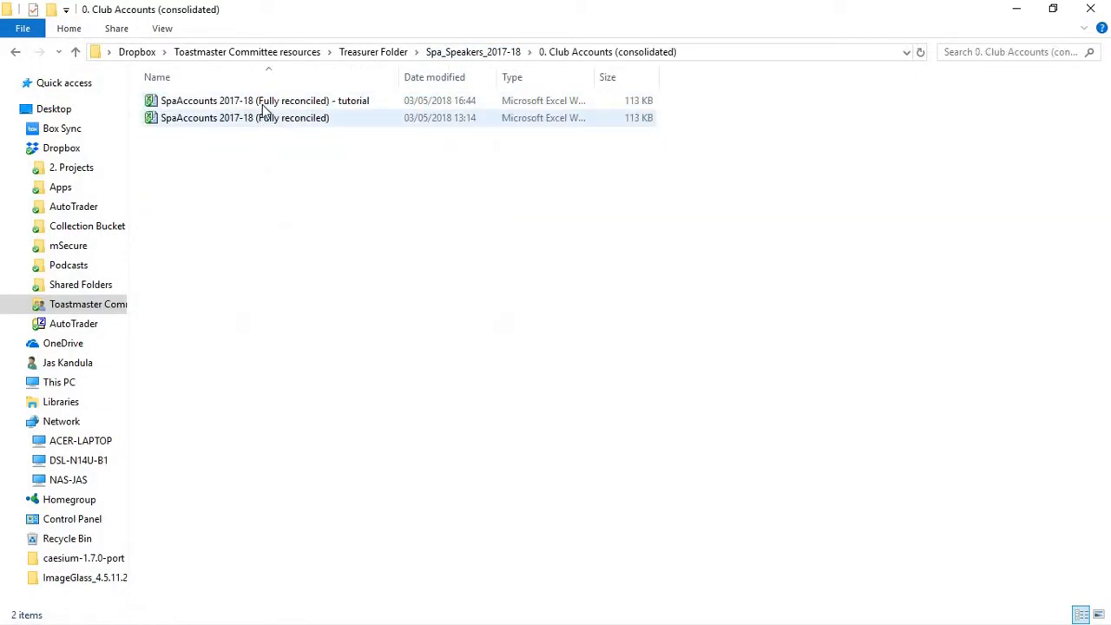
double_click(324, 104)
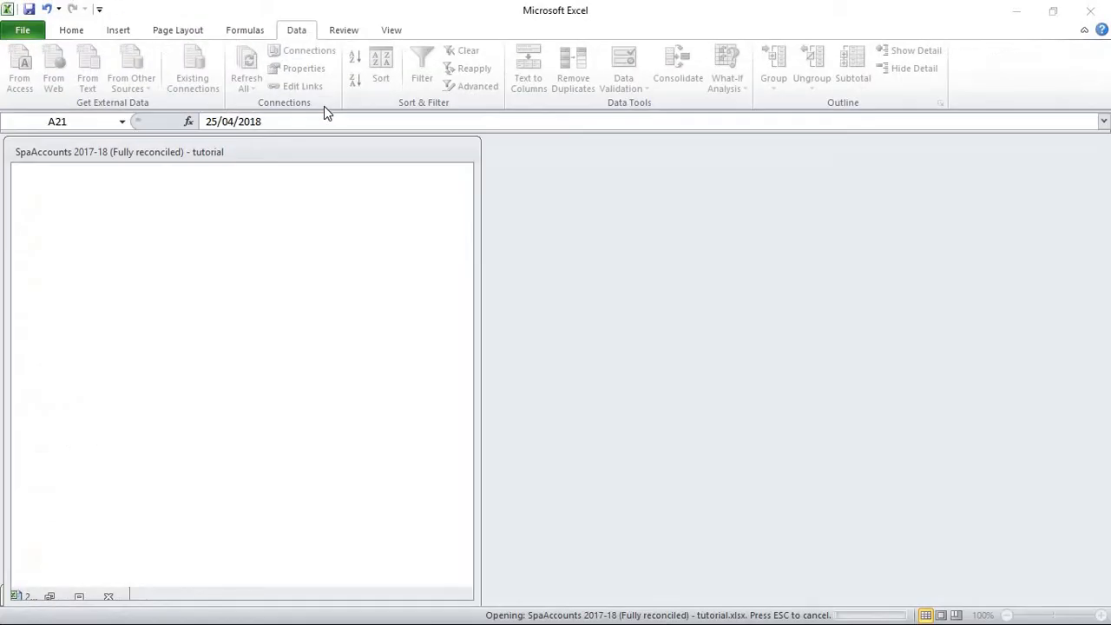
Maximise SpaAccounts, confirm Lloyds Data ends at row 266 (29/03/2018), and select A267.
click(428, 152)
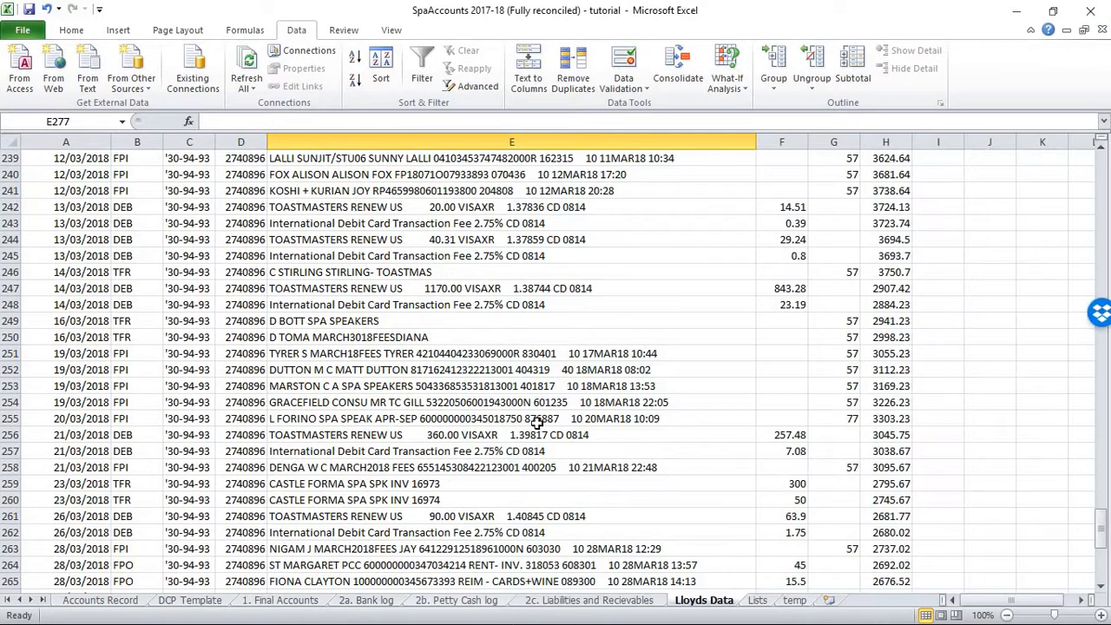
scroll(444, 411, down, 6)
scroll(397, 414, up, 17)
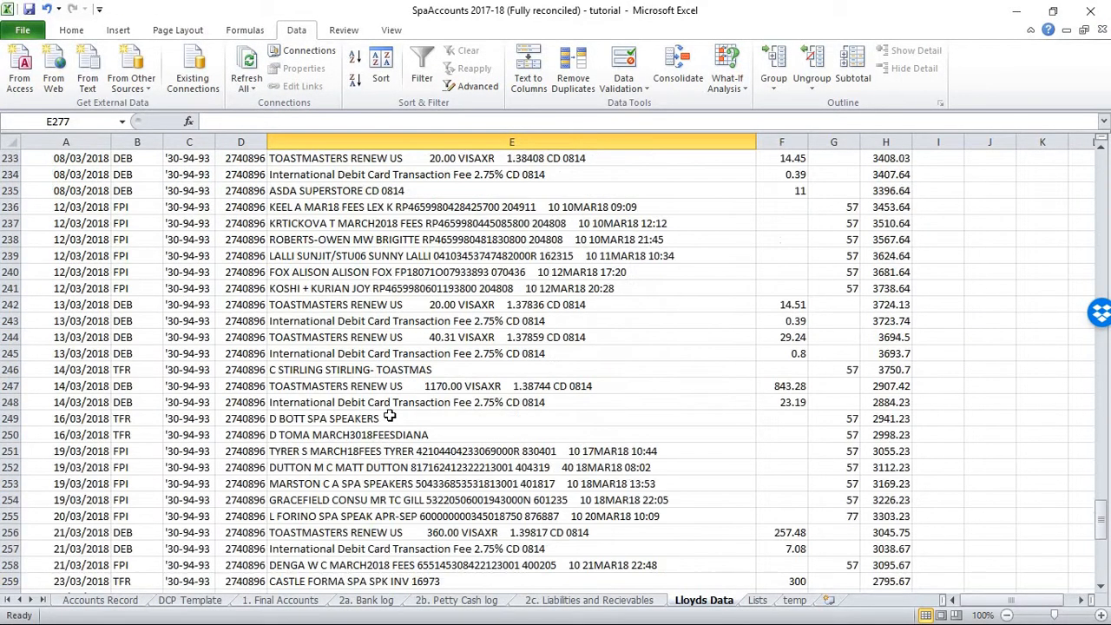
scroll(384, 416, up, 7)
drag(1099, 474, 955, 547)
scroll(873, 437, down, 3)
scroll(868, 434, up, 1)
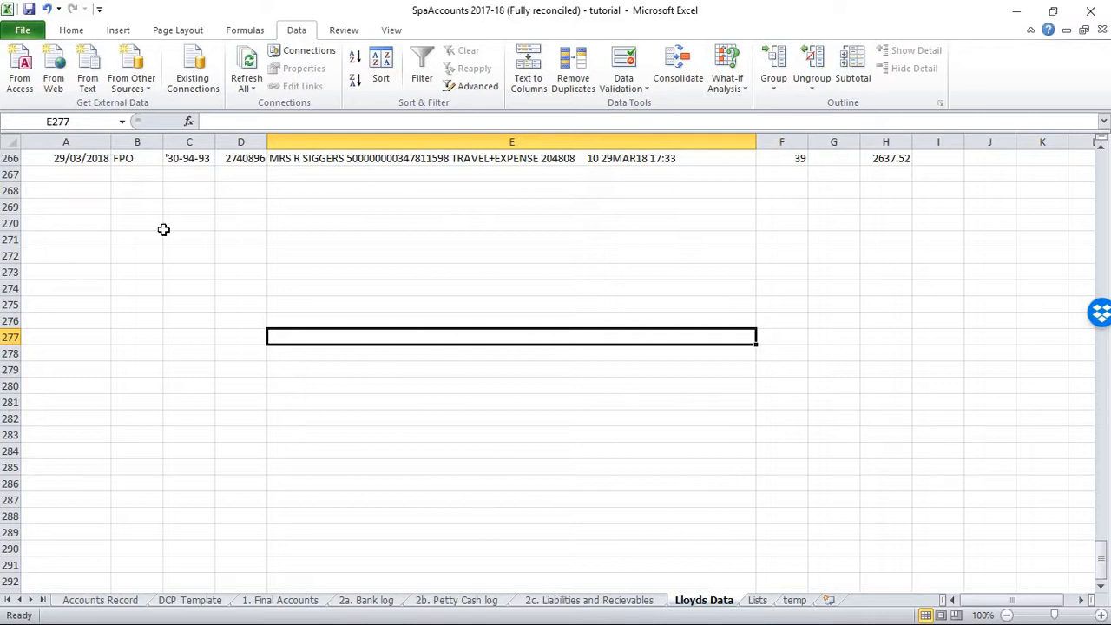
click(52, 178)
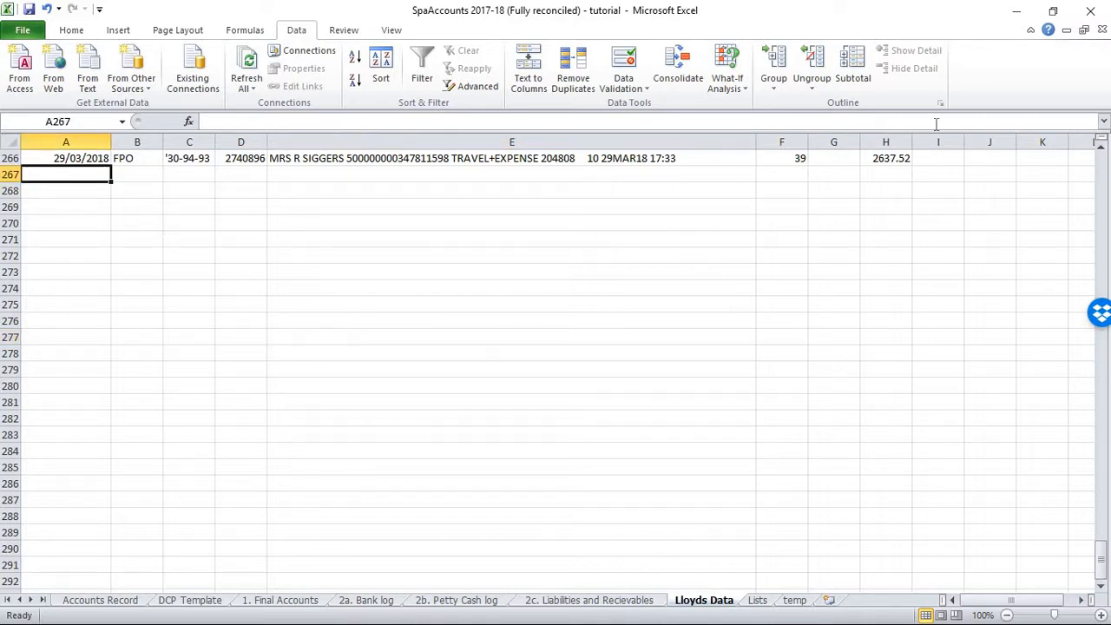
Minimise SpaAccounts and bring 201804 - Lloyds Bank Data back full size.
click(1067, 29)
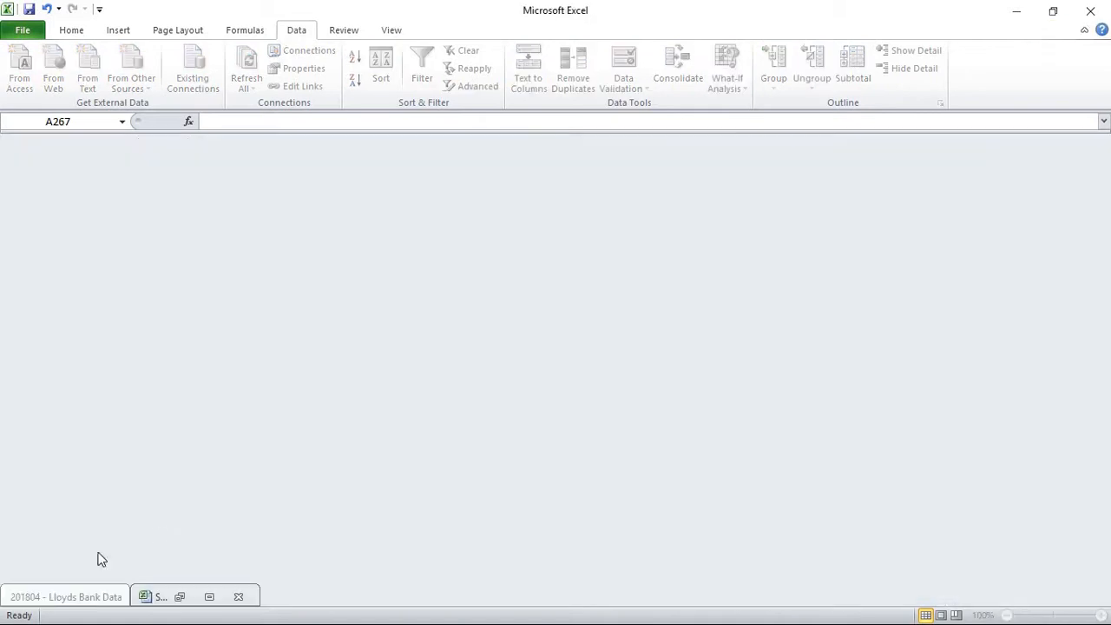
click(74, 600)
click(96, 554)
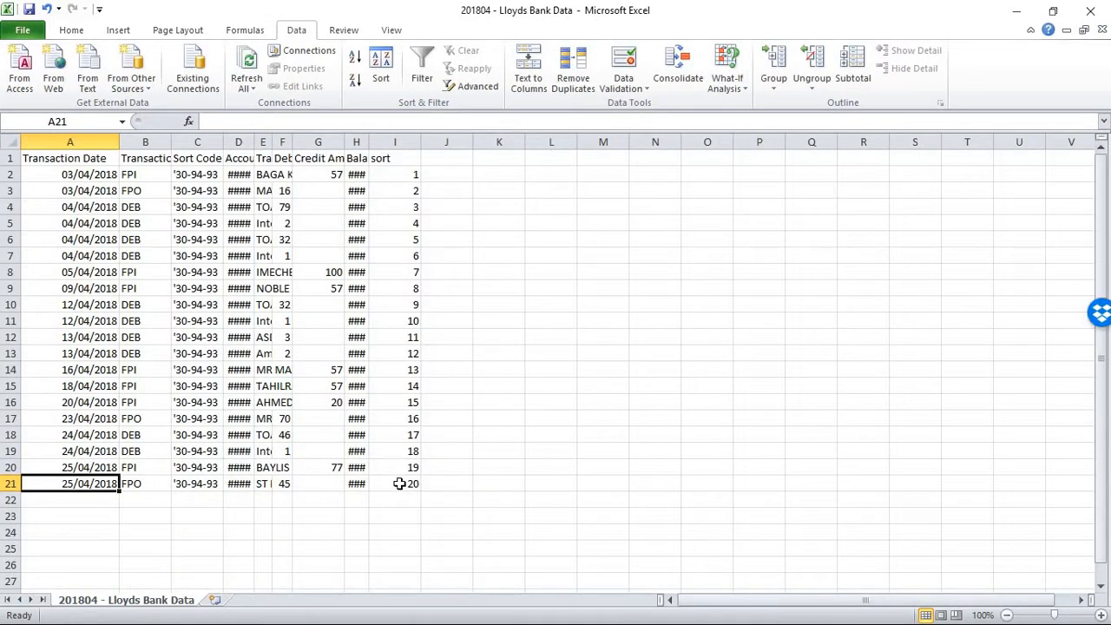
Copy the 20 April transaction rows, without the header, from 201804 - Lloyds Bank Data.
drag(400, 483, 19, 172)
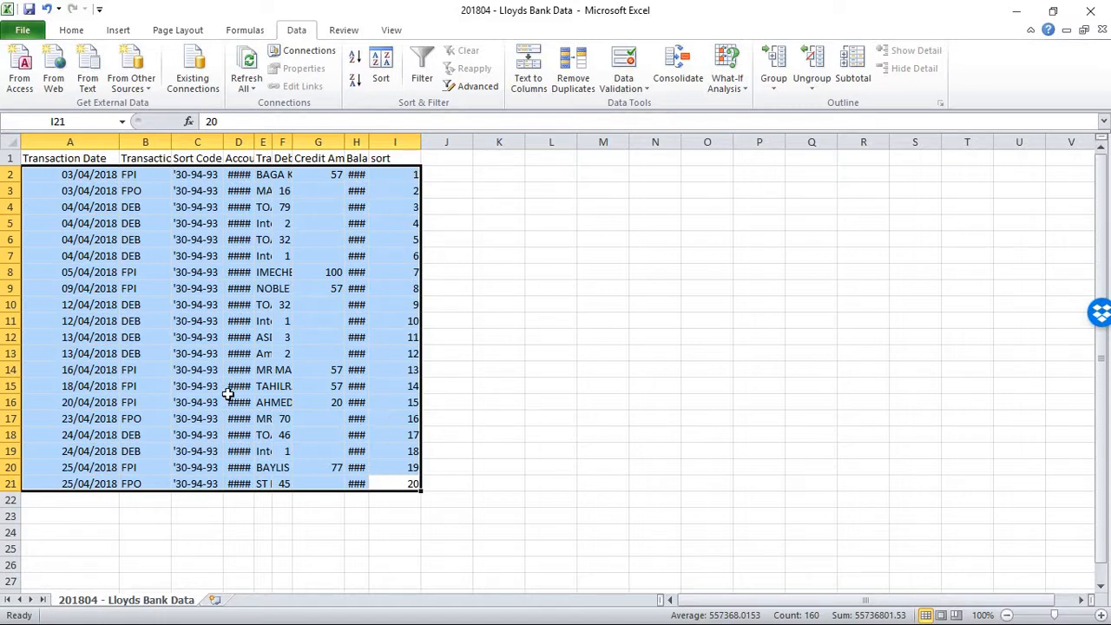
right_click(180, 248)
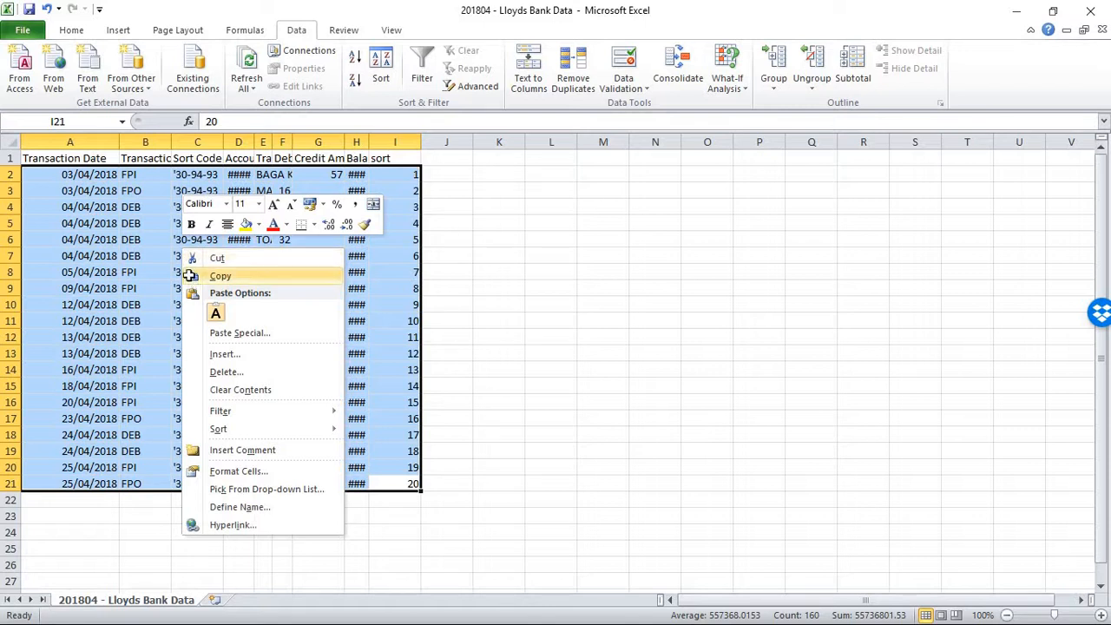
click(193, 276)
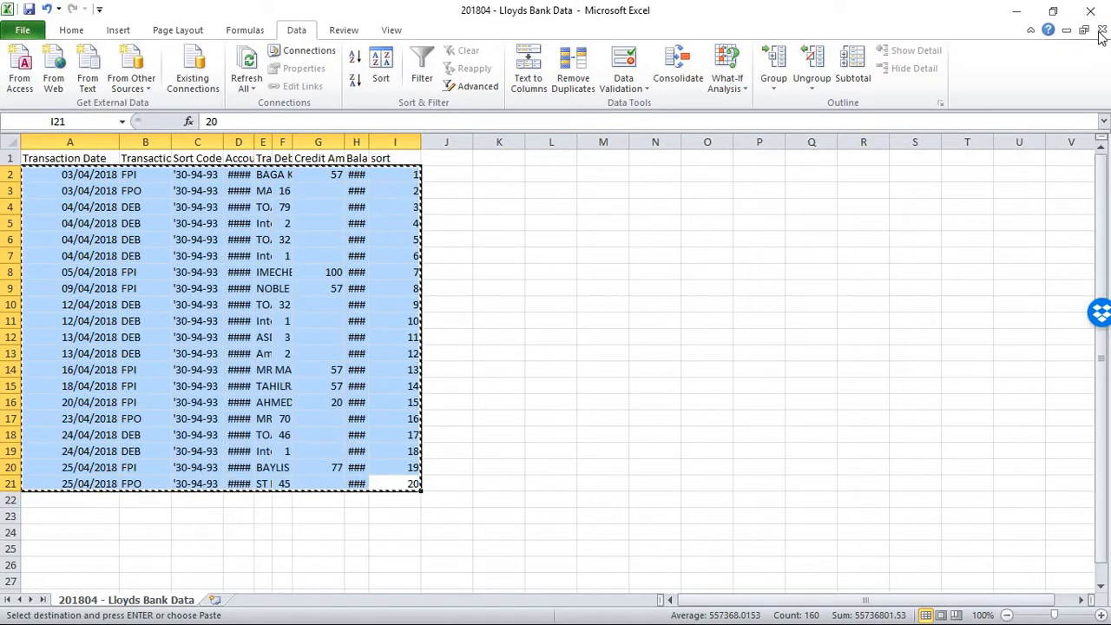
Paste them as values at A267 of the SpaAccounts Lloyds Data sheet.
click(1066, 31)
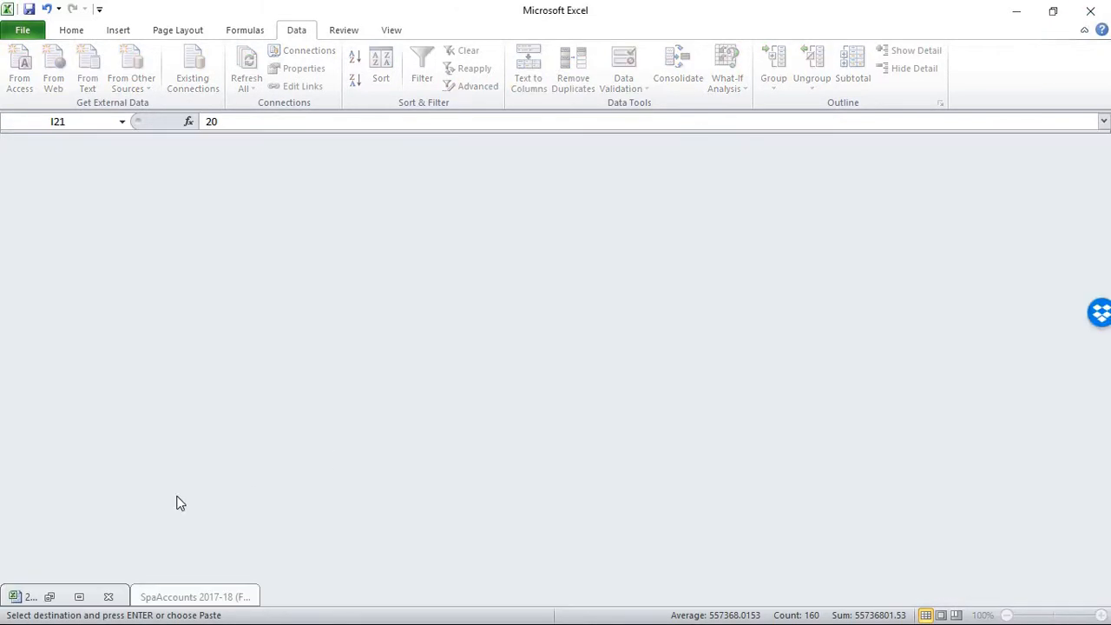
click(211, 599)
click(210, 598)
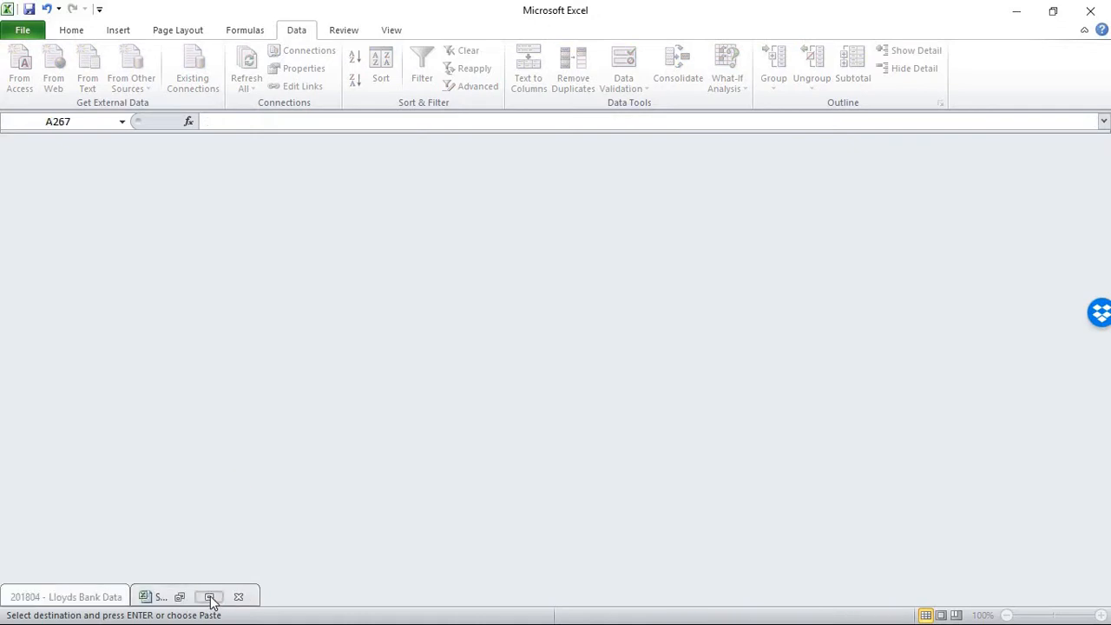
right_click(90, 174)
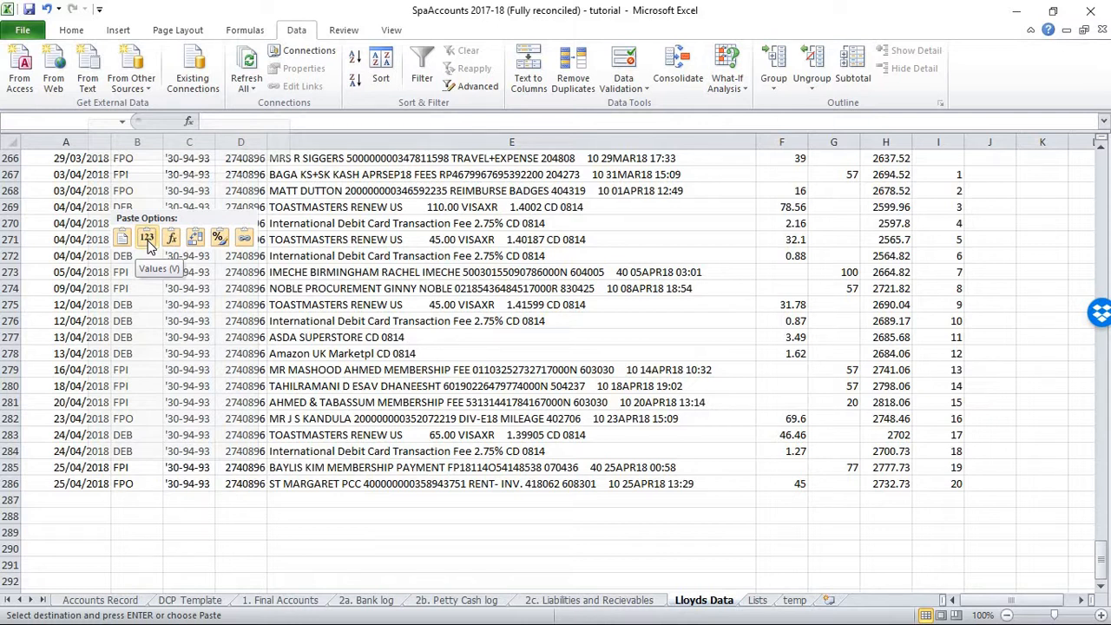
click(148, 239)
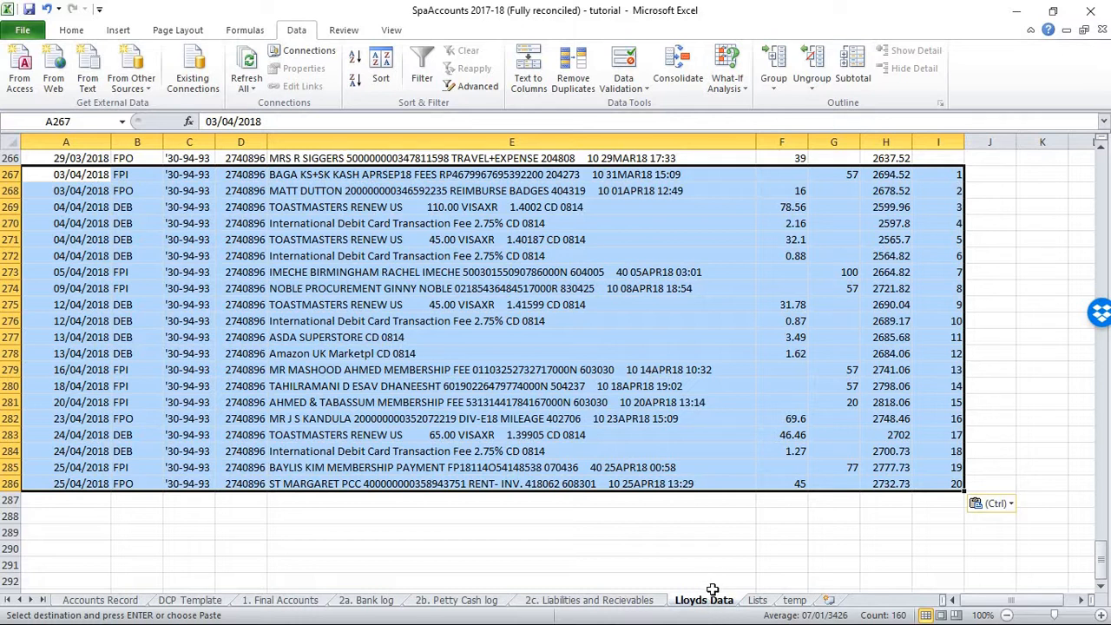
Clear descriptions D275:D294 and categories H275:H294 on the 2a. Bank log sheet.
click(392, 603)
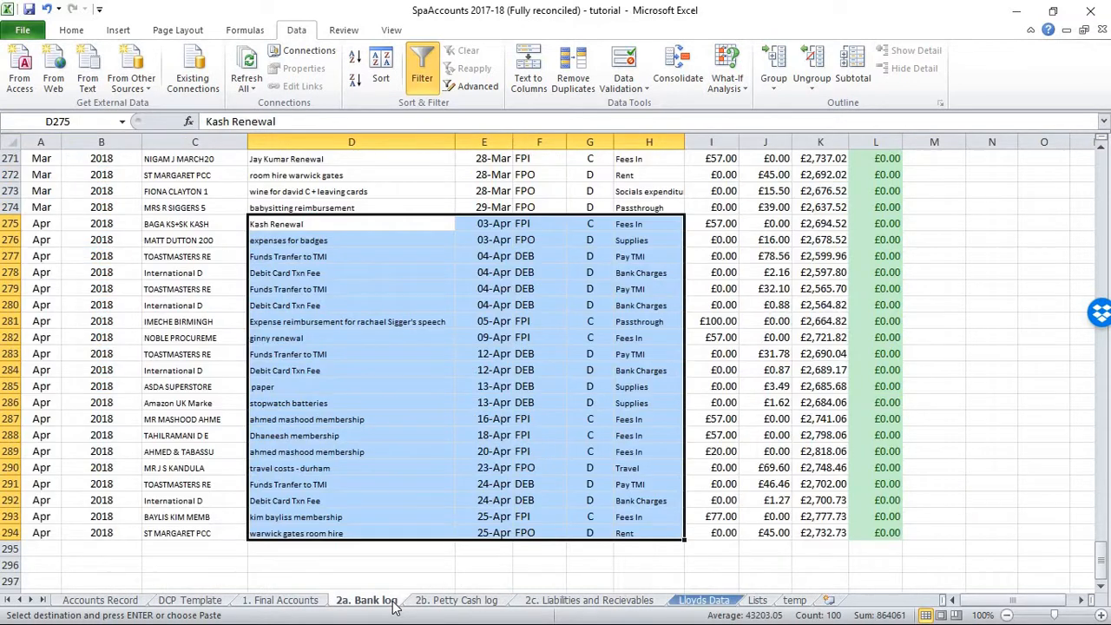
click(318, 468)
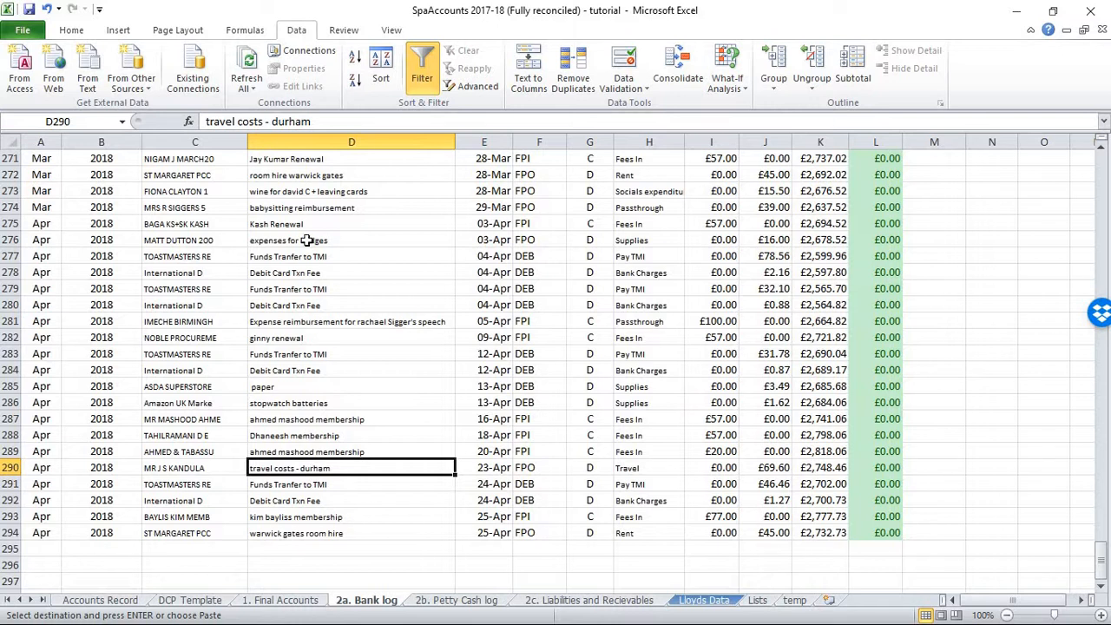
drag(295, 225, 302, 466)
drag(307, 531, 312, 530)
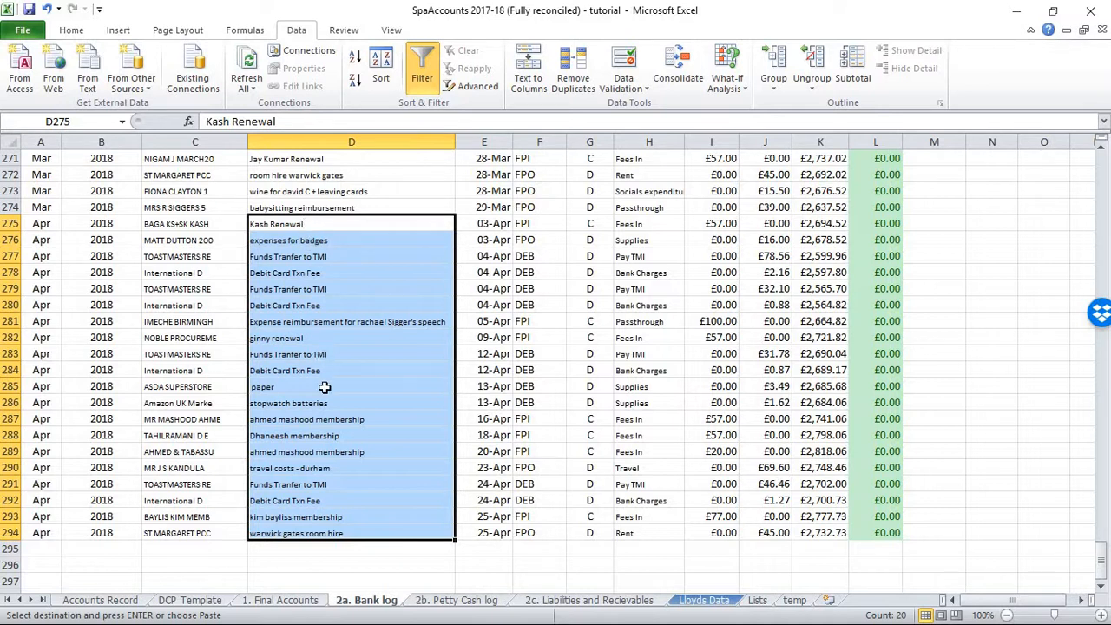
key(Delete)
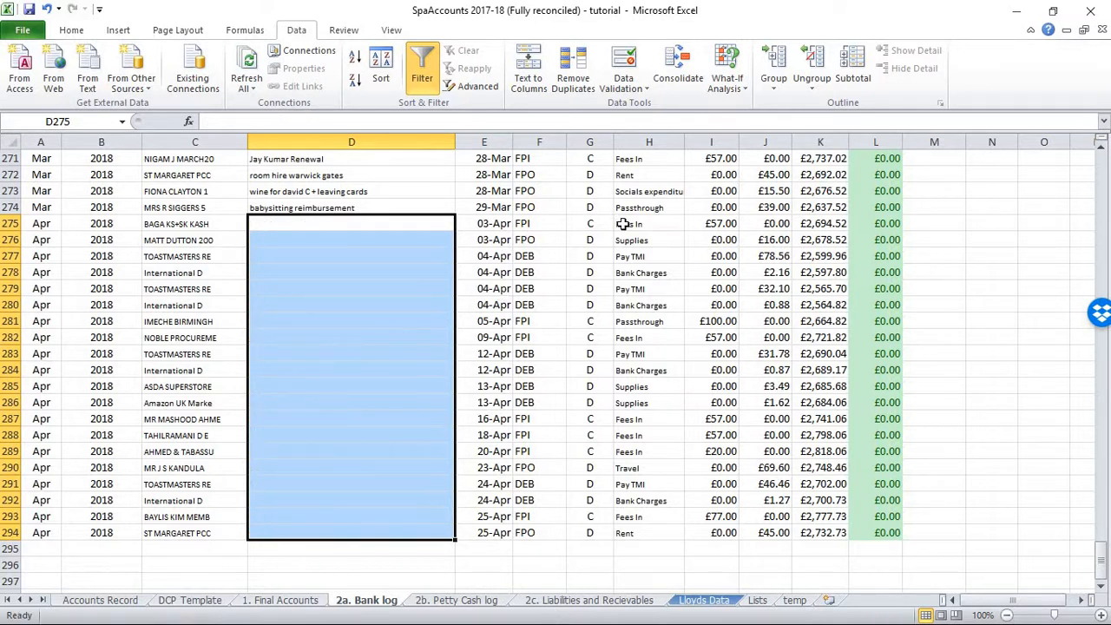
drag(625, 224, 651, 533)
key(Delete)
click(270, 304)
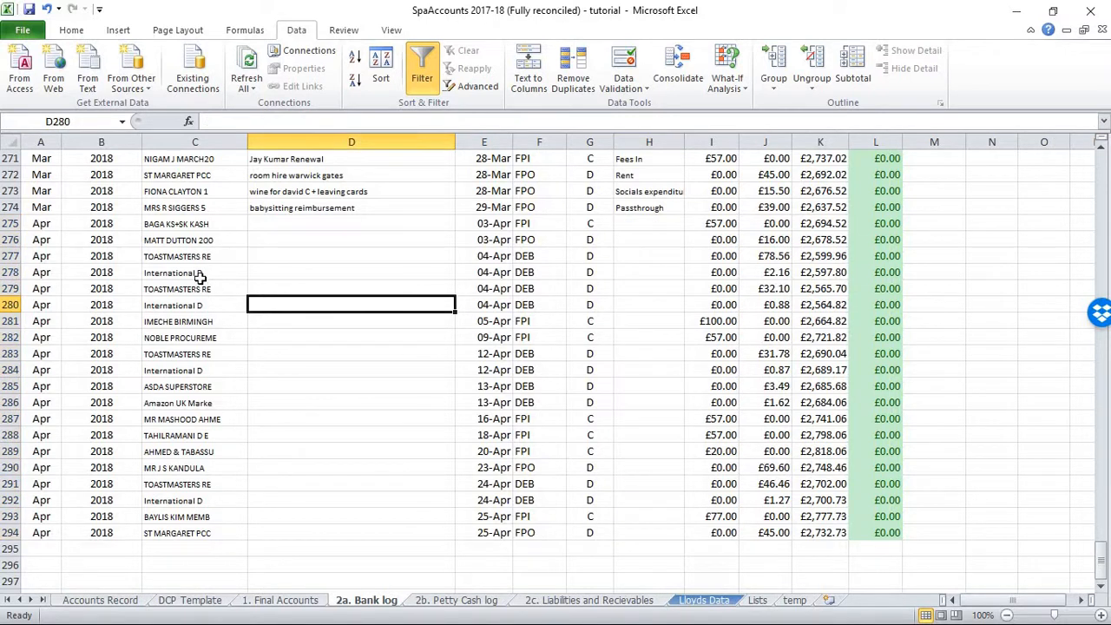
click(39, 224)
click(69, 224)
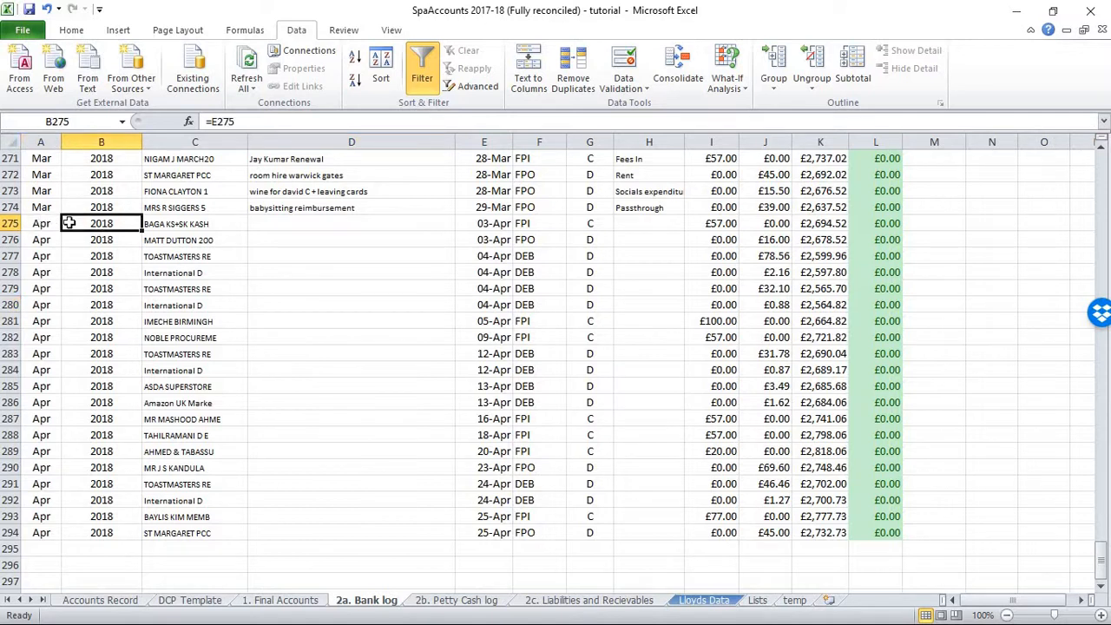
click(45, 223)
click(71, 224)
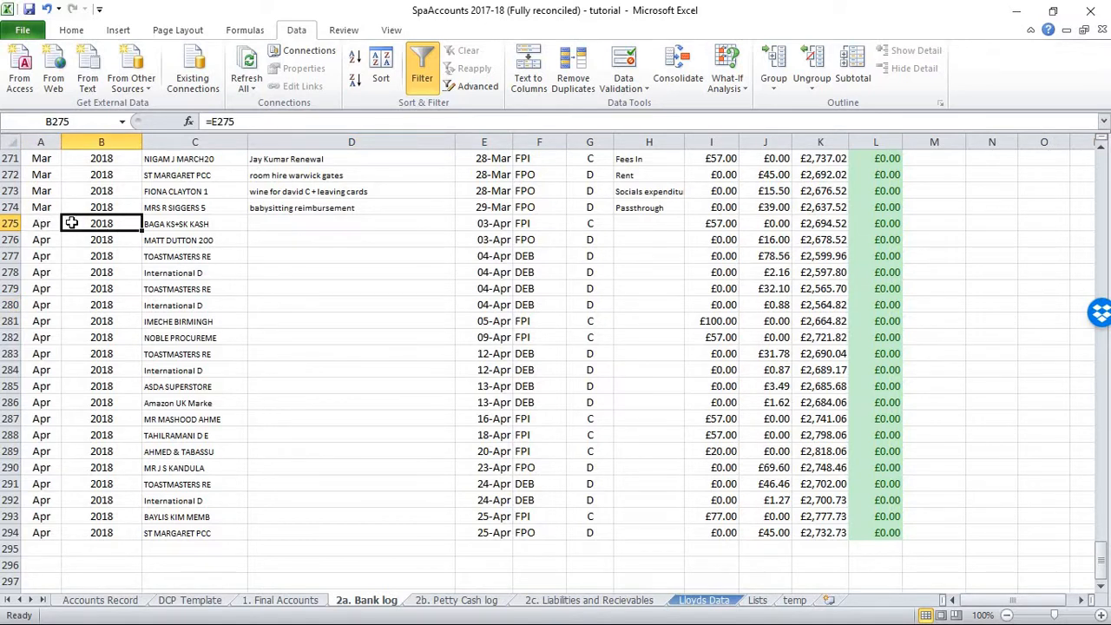
click(170, 225)
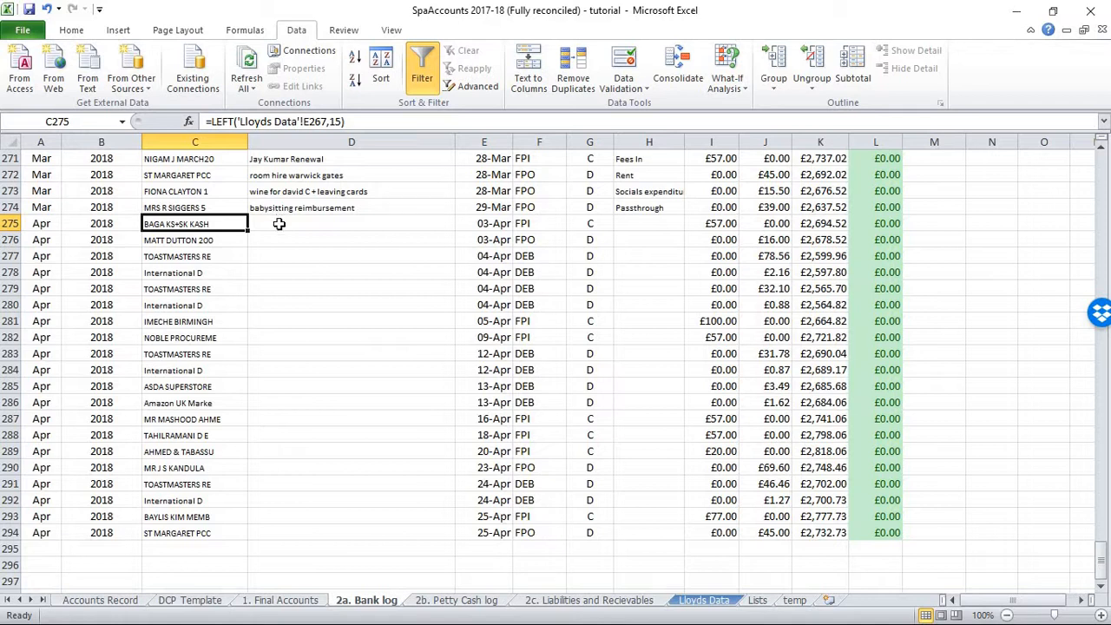
drag(279, 224, 346, 532)
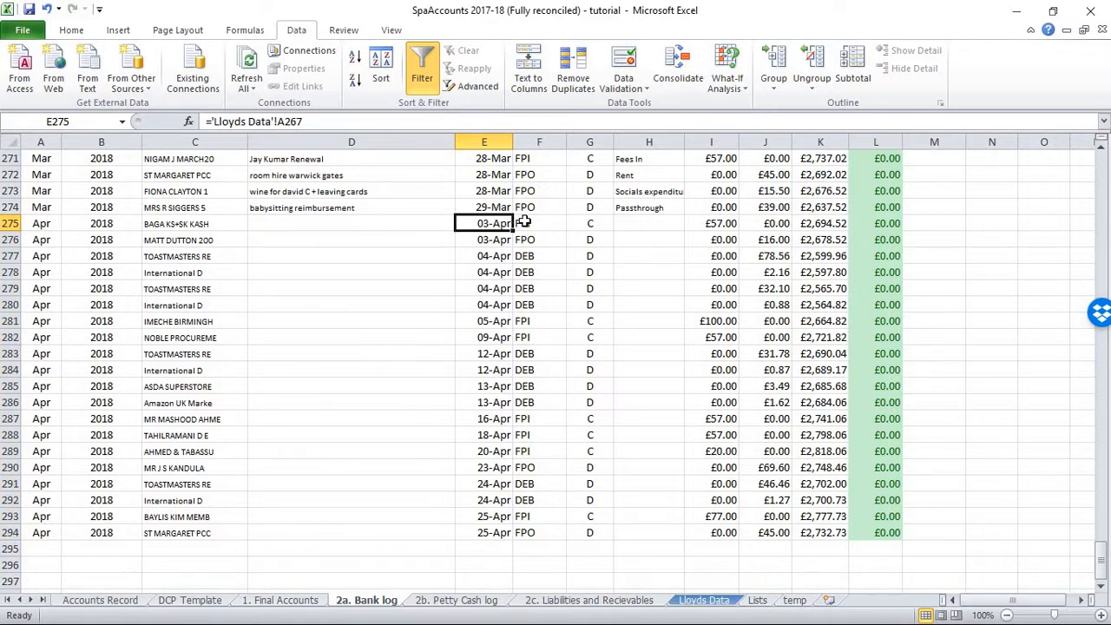
click(525, 223)
click(589, 225)
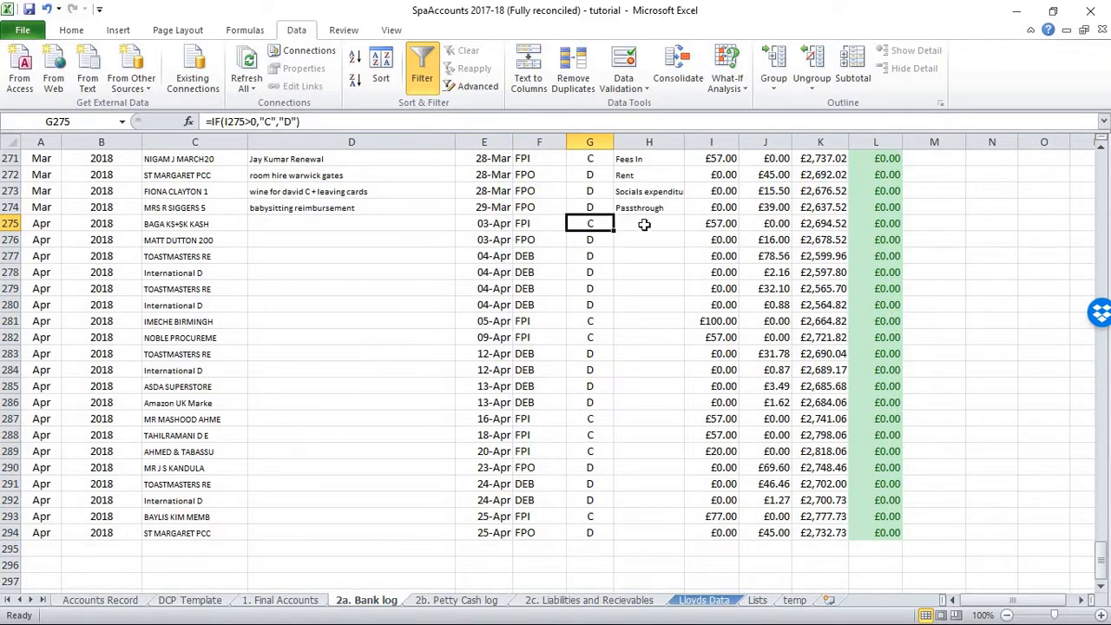
click(645, 225)
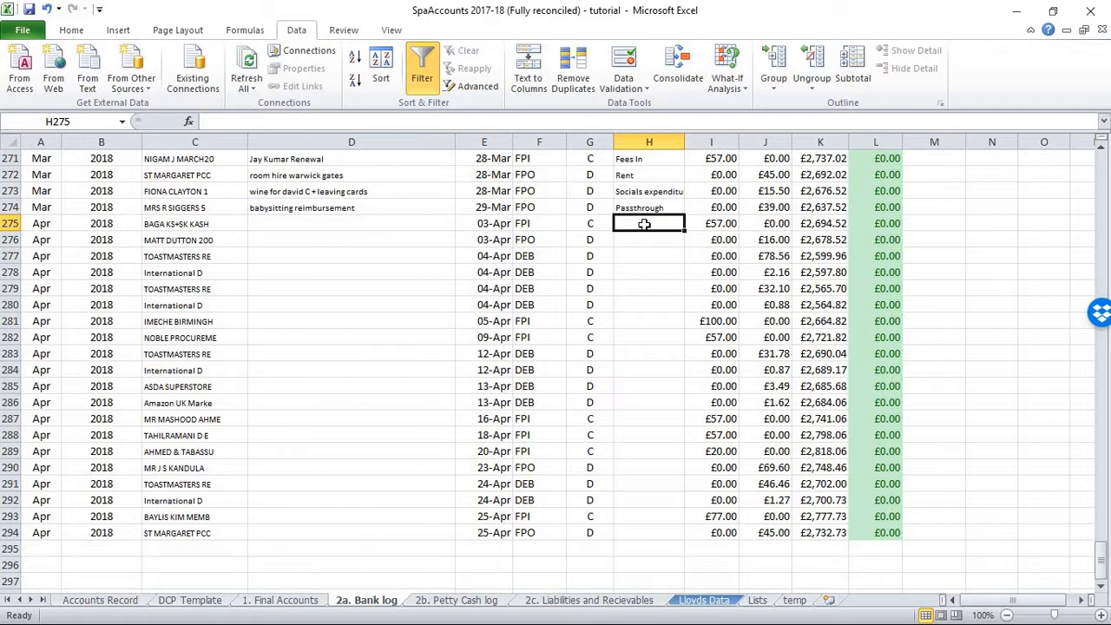
click(641, 208)
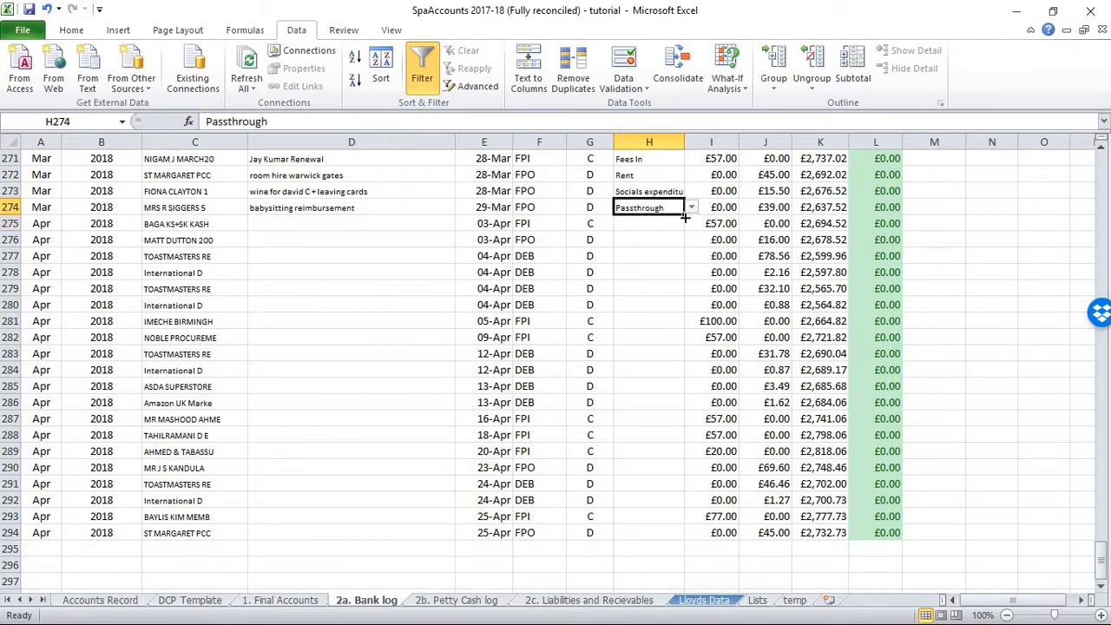
drag(685, 218, 636, 228)
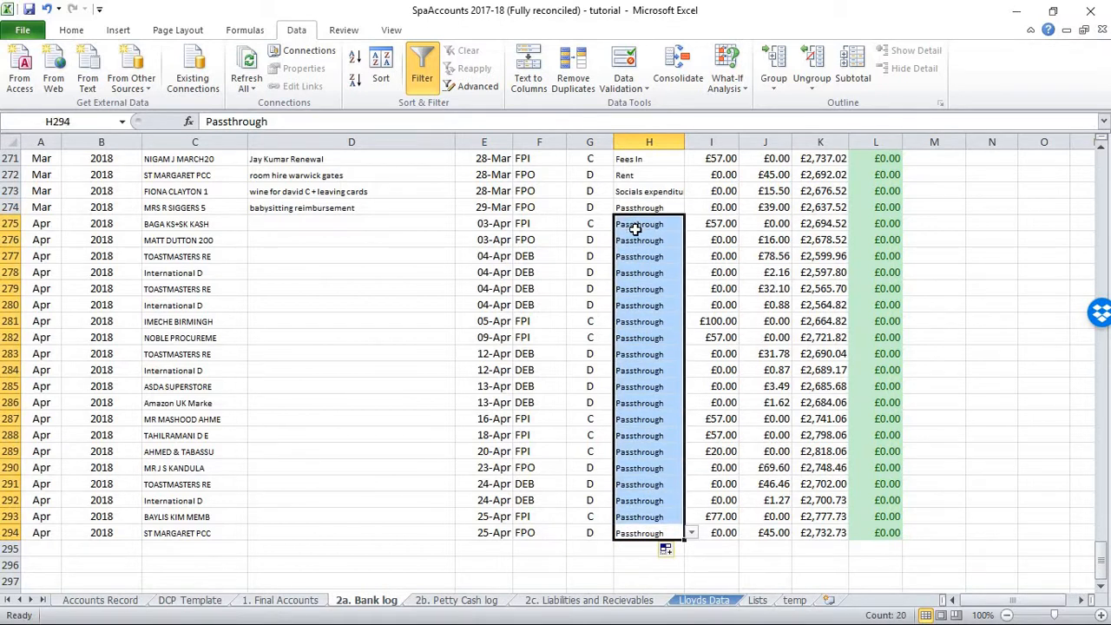
key(Delete)
click(667, 225)
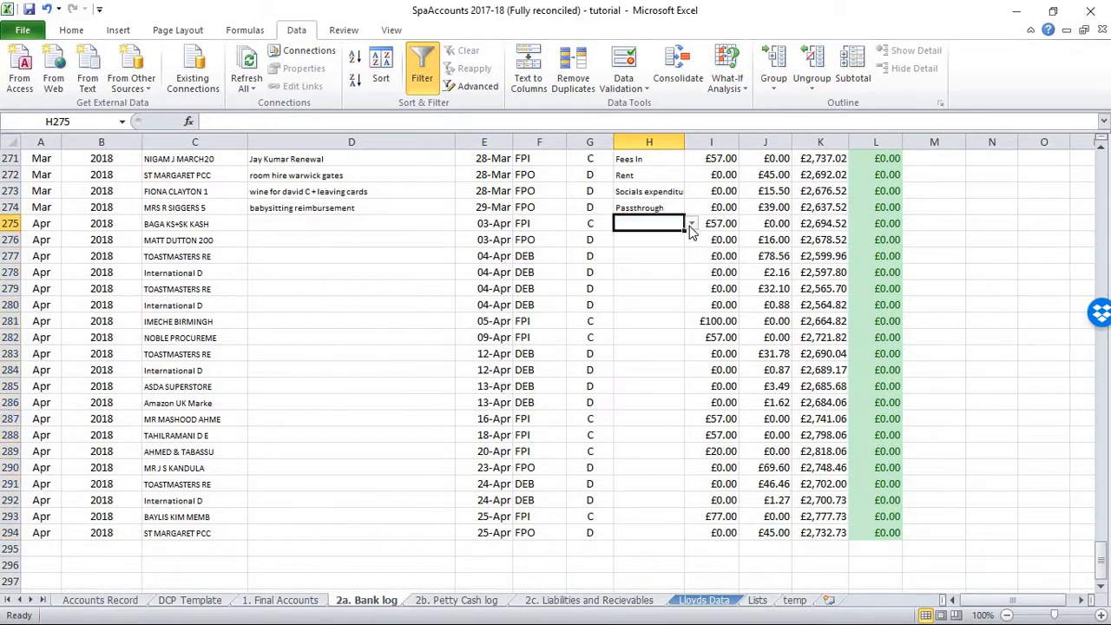
click(692, 224)
mouse_move(692, 247)
mouse_down()
mouse_move(695, 304)
mouse_move(693, 245)
mouse_up()
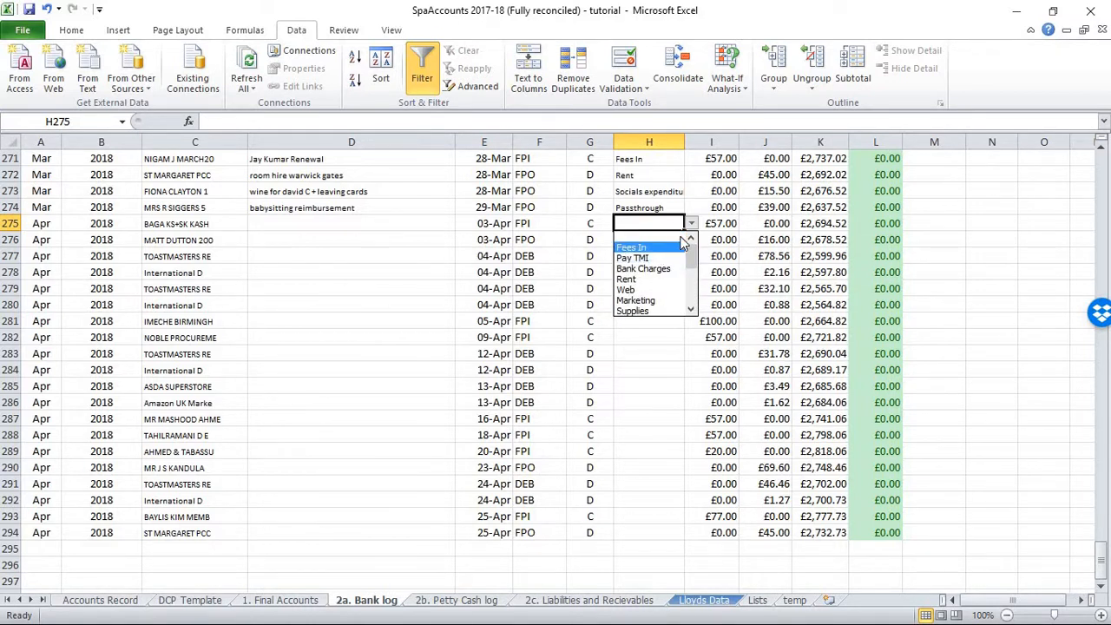
click(666, 224)
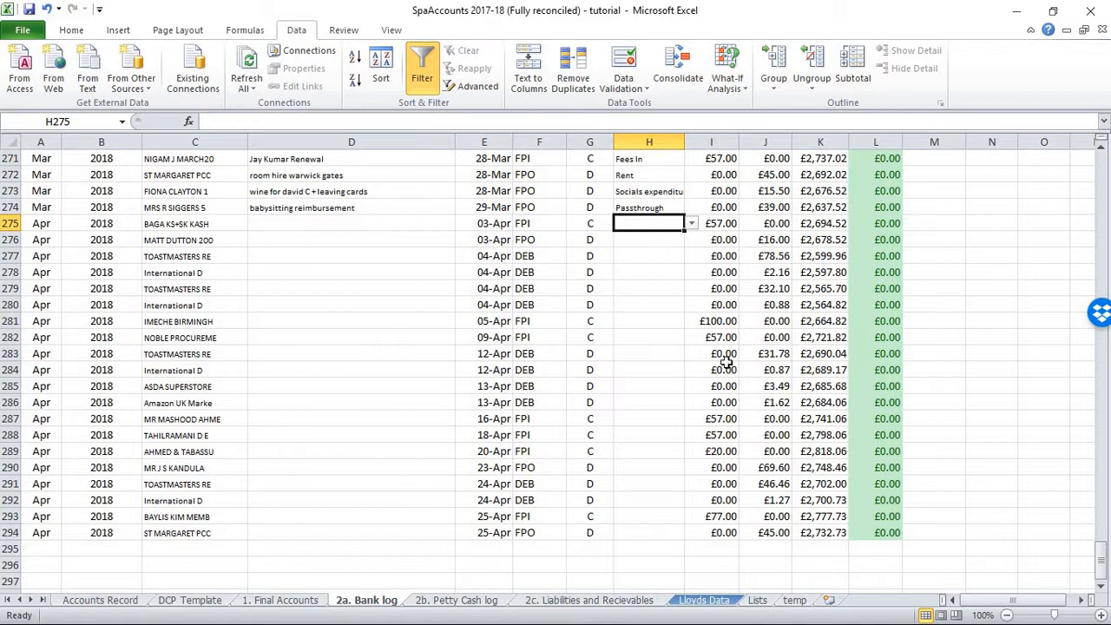
drag(712, 223, 721, 533)
drag(765, 224, 769, 529)
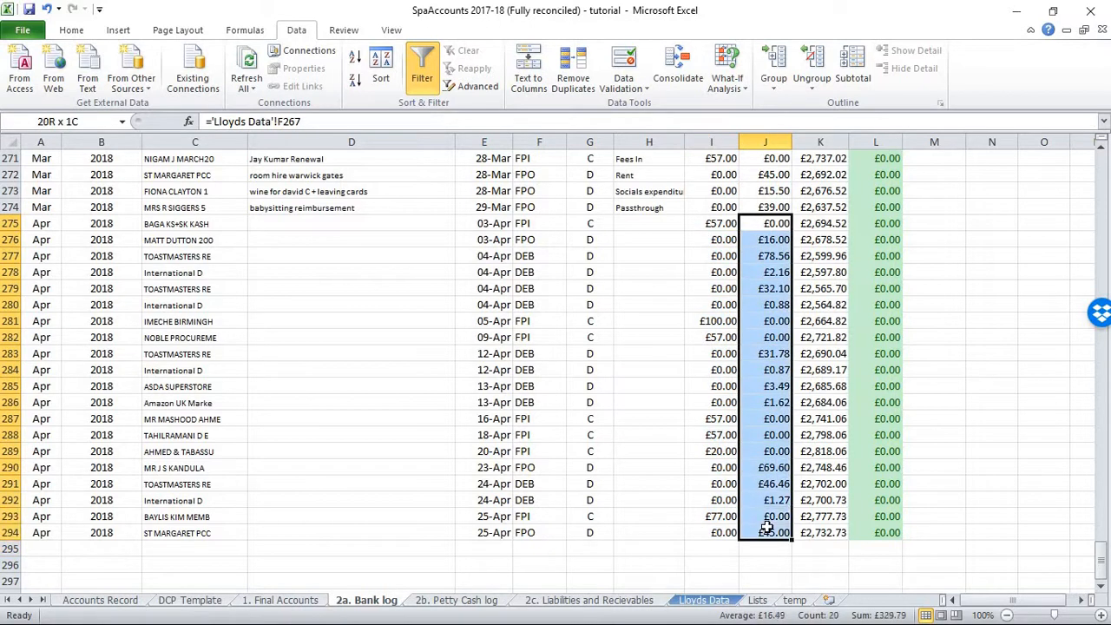
click(890, 530)
shift+click(865, 336)
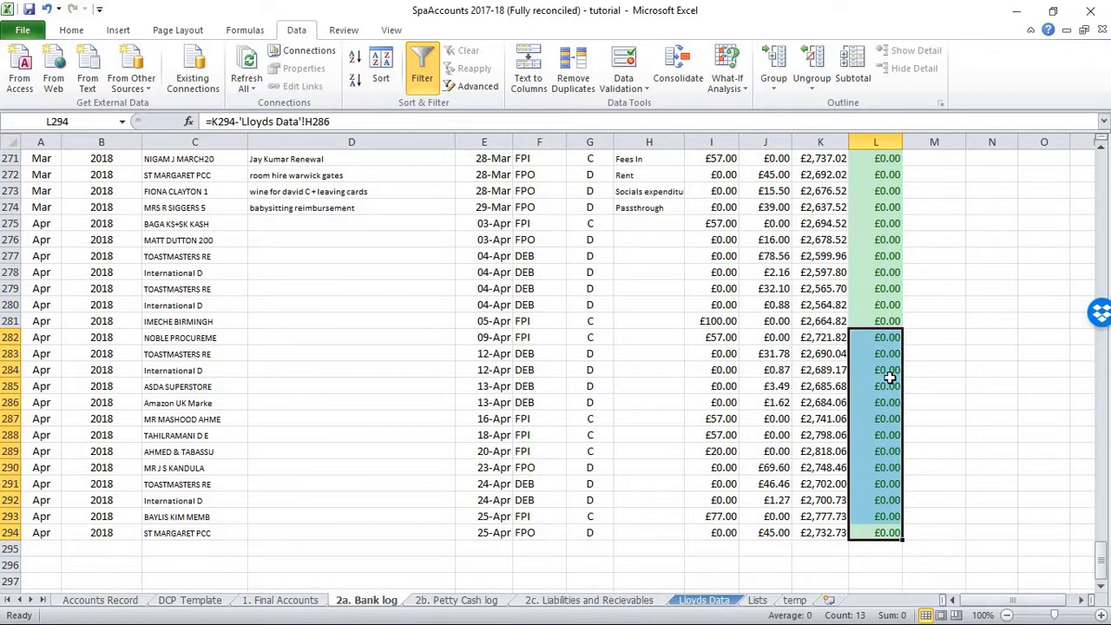
click(895, 531)
key(Up)
click(878, 417)
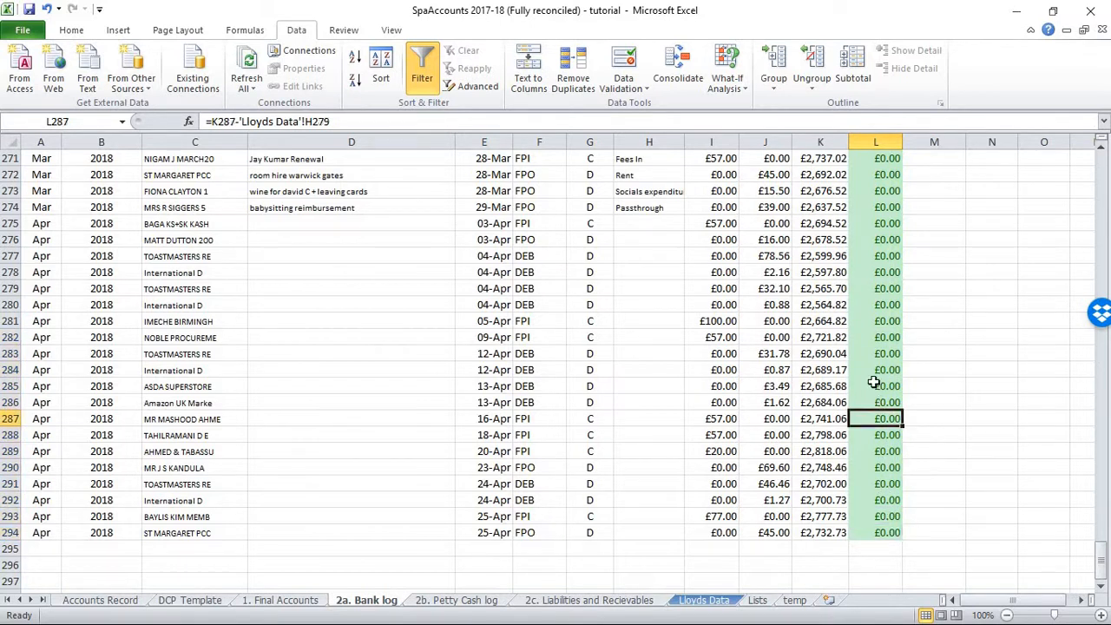
click(875, 386)
click(873, 352)
click(865, 320)
click(884, 354)
click(884, 386)
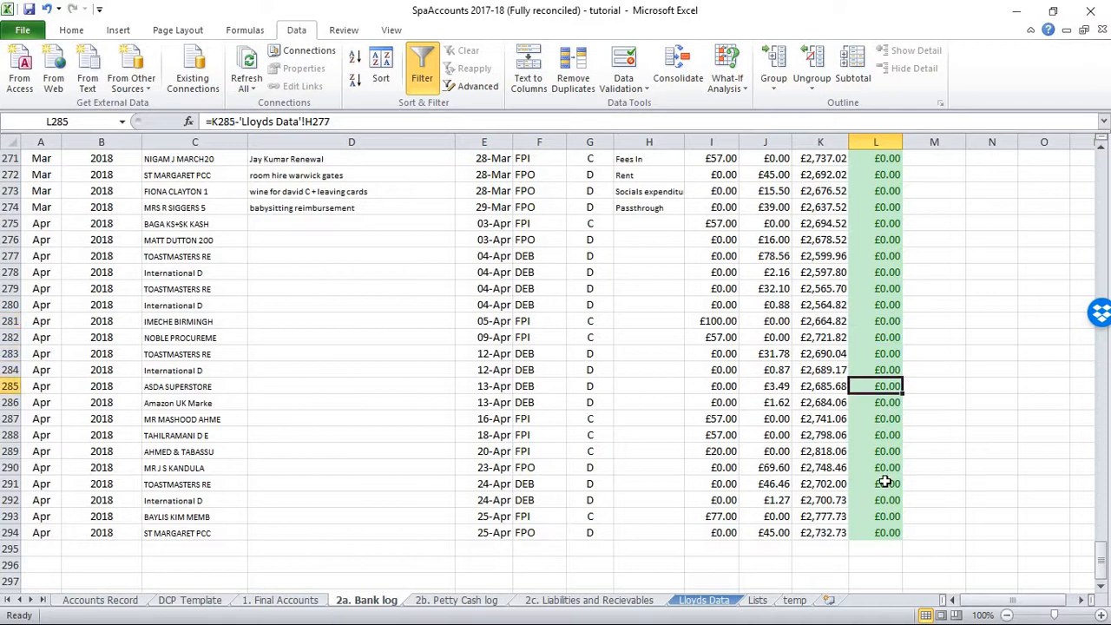
click(884, 418)
click(884, 484)
click(884, 532)
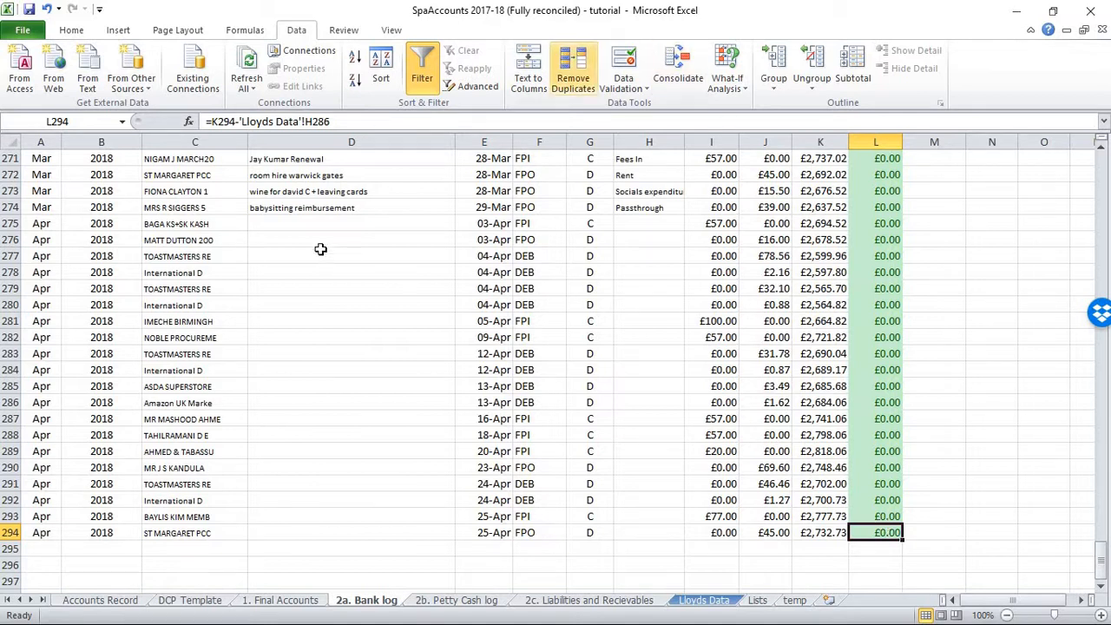
Review the Bank log's March descriptions above April, up to Funds Tranfer to TMI.
click(303, 224)
scroll(288, 303, up, 3)
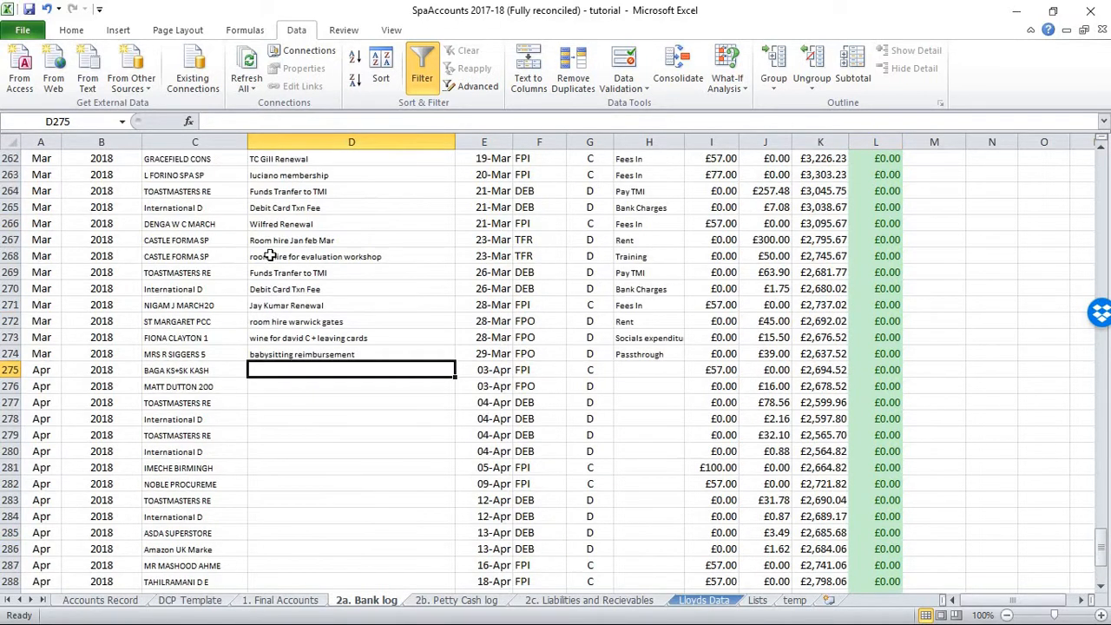
click(267, 227)
click(271, 255)
click(278, 289)
click(283, 338)
click(284, 356)
click(285, 337)
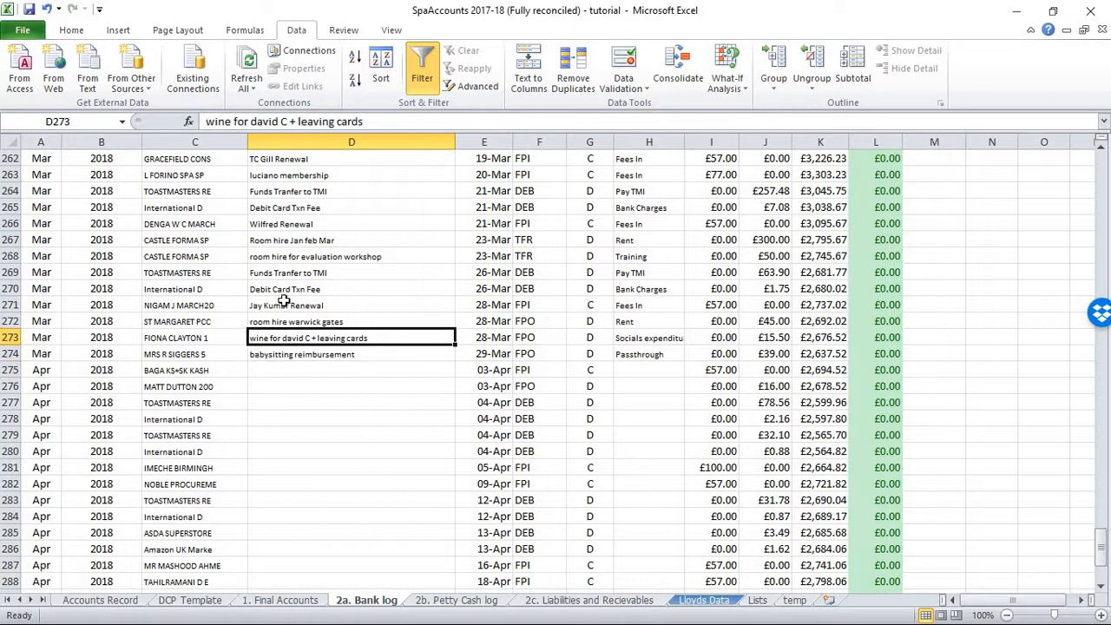
click(285, 321)
click(285, 304)
click(290, 276)
Check the late-March descriptions: Debit Card Txn Fee, renewal, room hire warwick gates, leaving cards.
scroll(293, 280, down, 2)
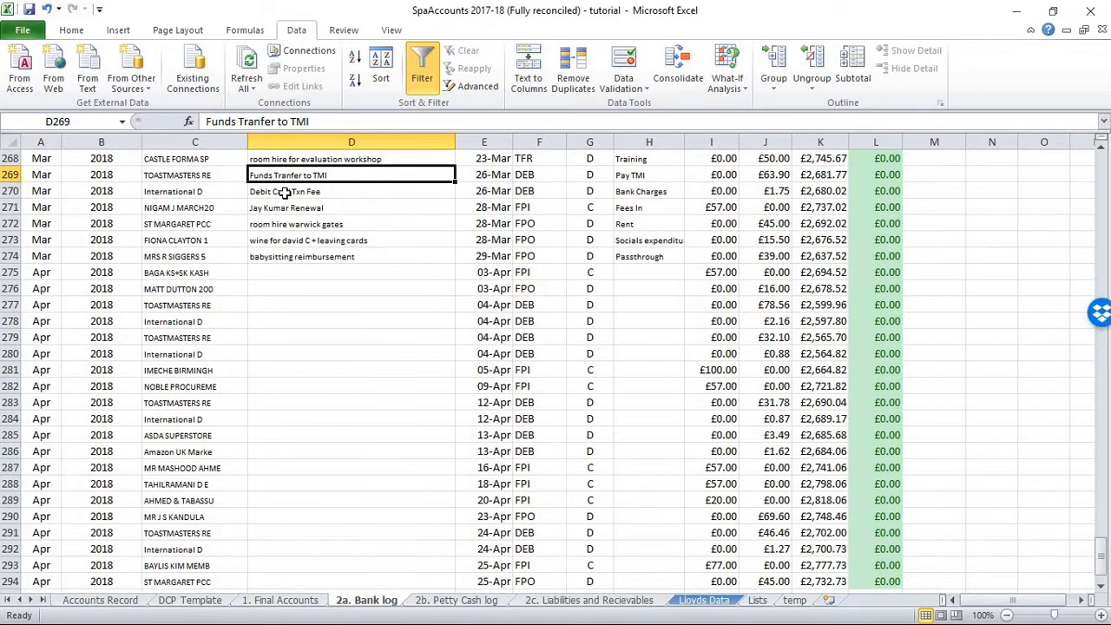
click(285, 192)
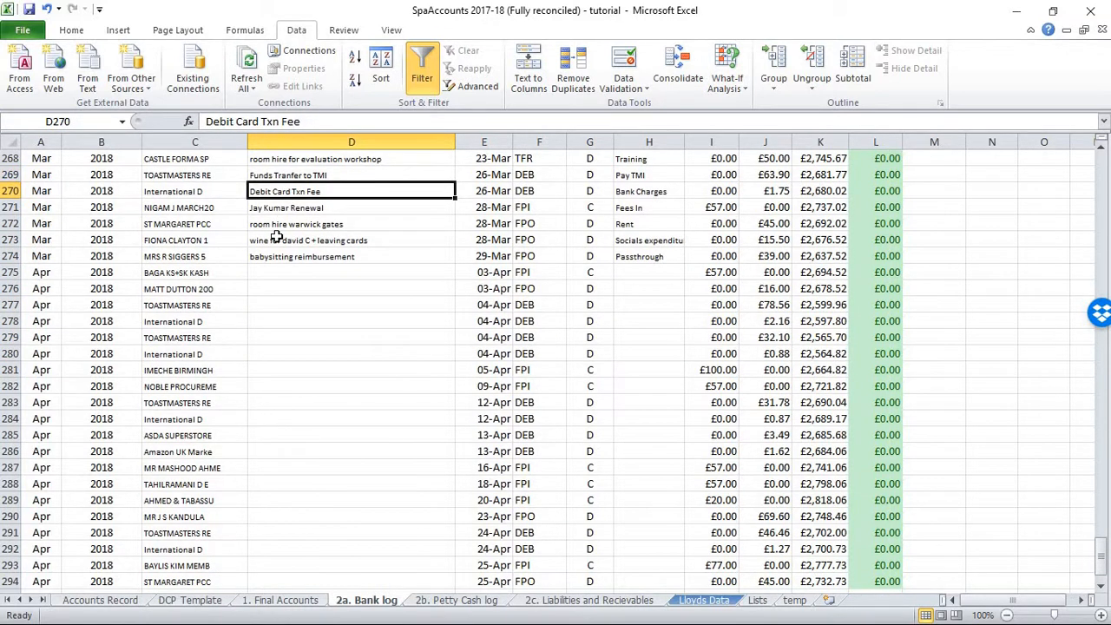
click(283, 209)
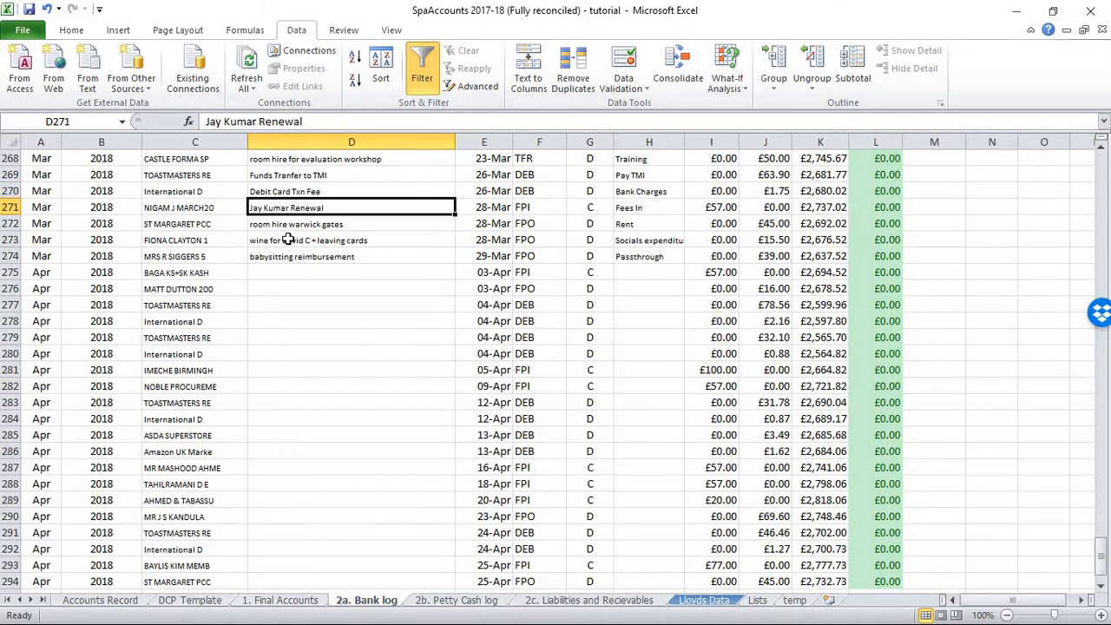
click(288, 226)
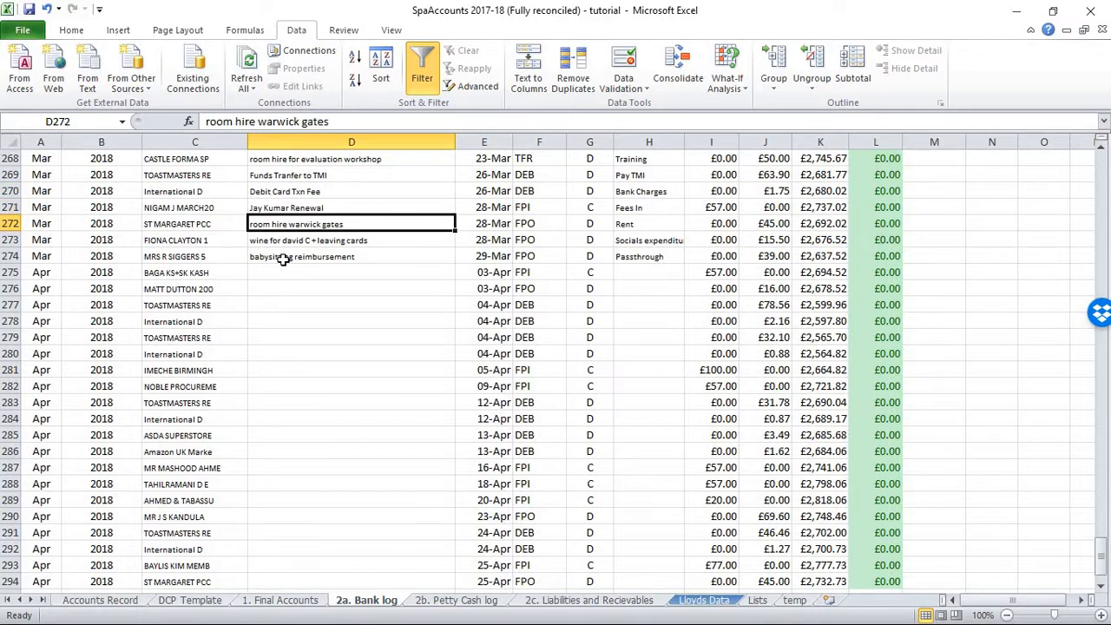
click(326, 243)
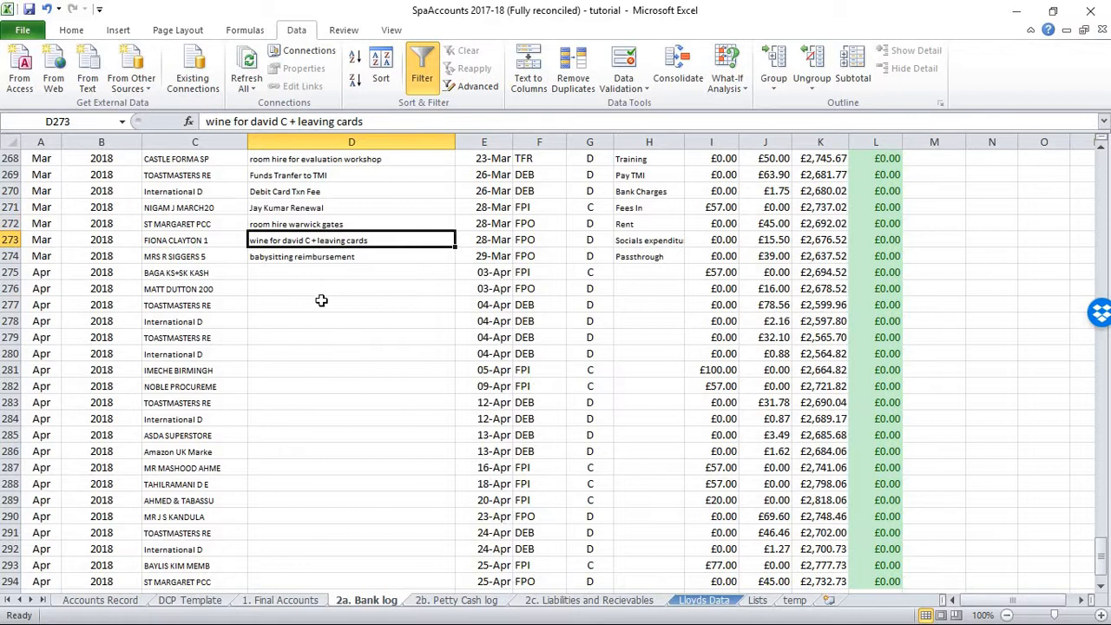
key(Down)
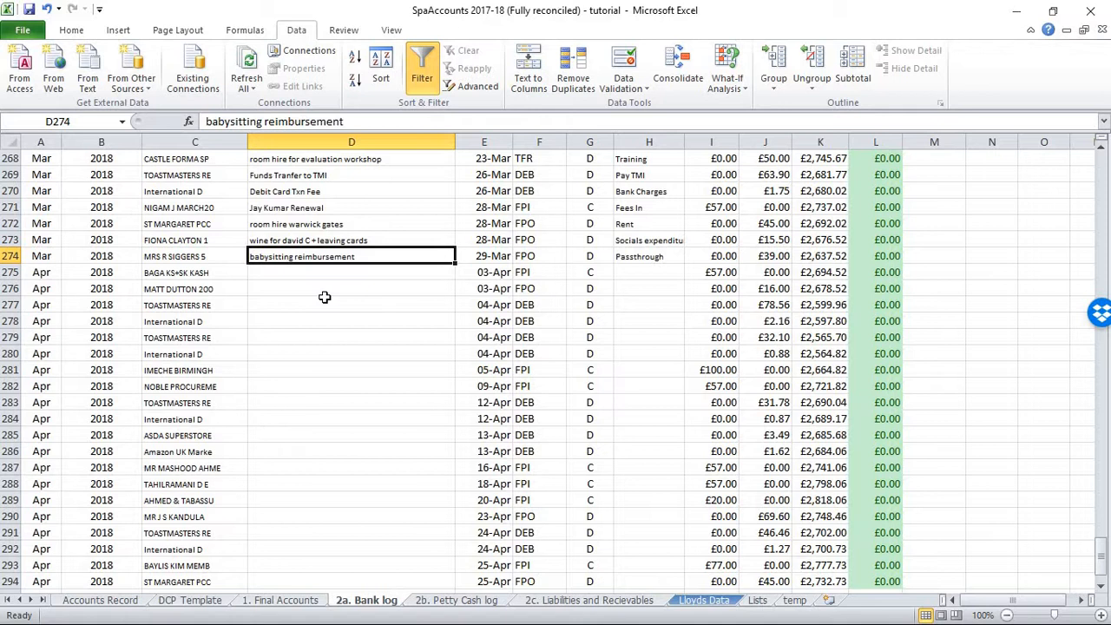
click(627, 193)
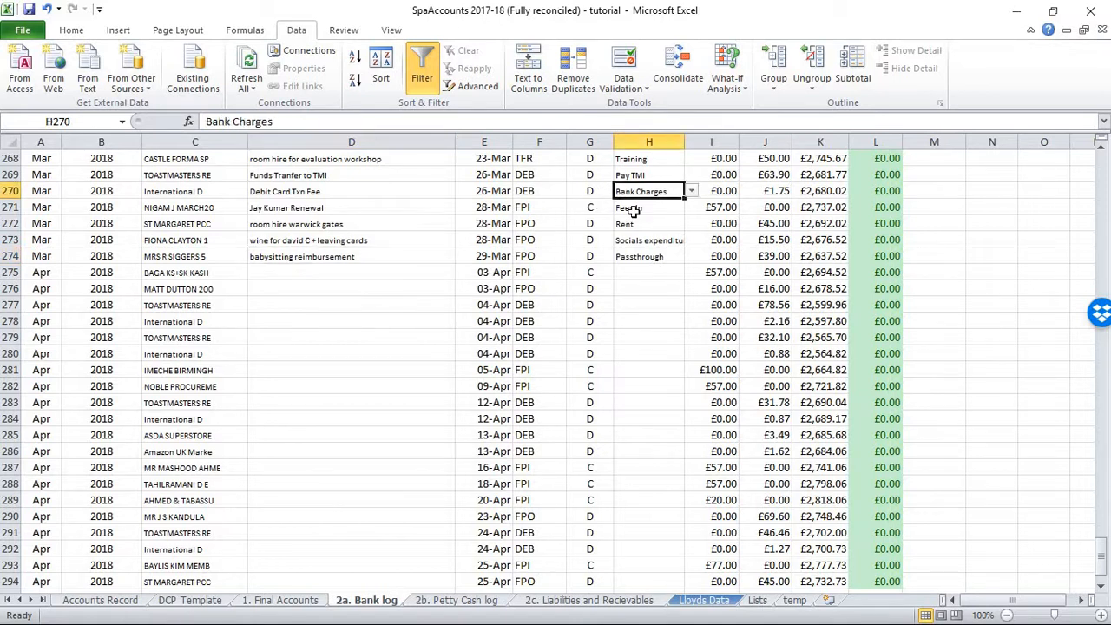
click(634, 213)
click(635, 220)
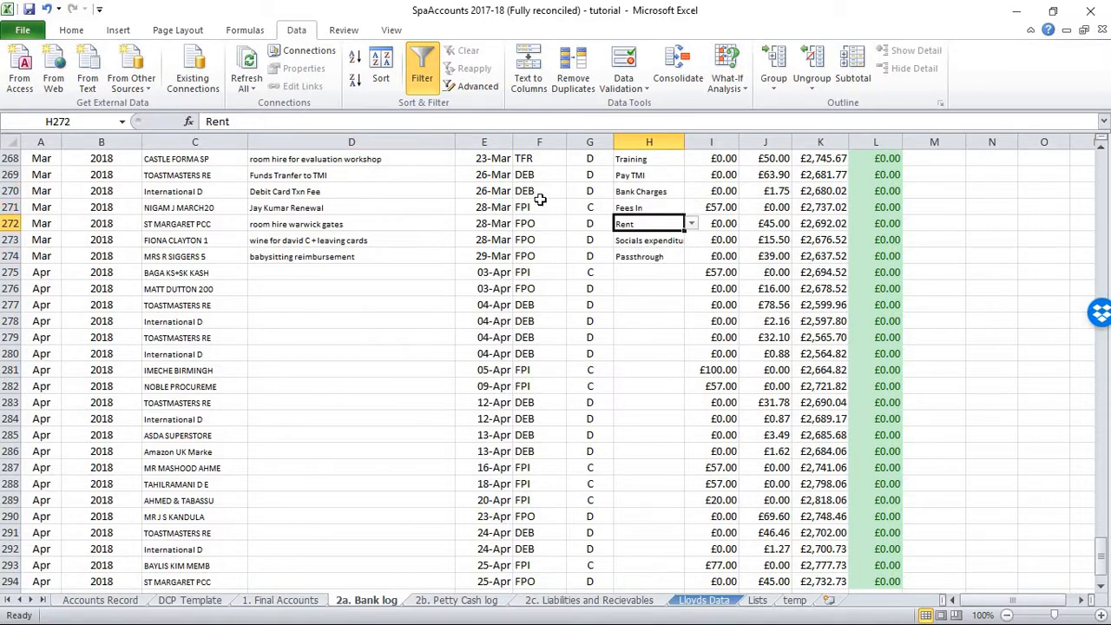
click(330, 191)
click(637, 191)
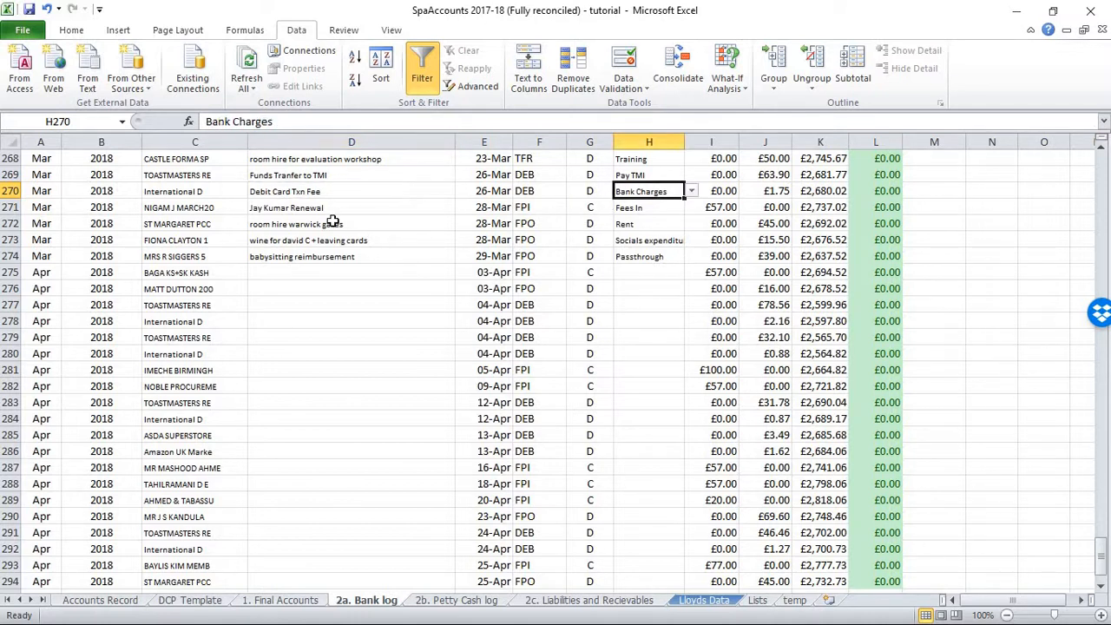
click(310, 207)
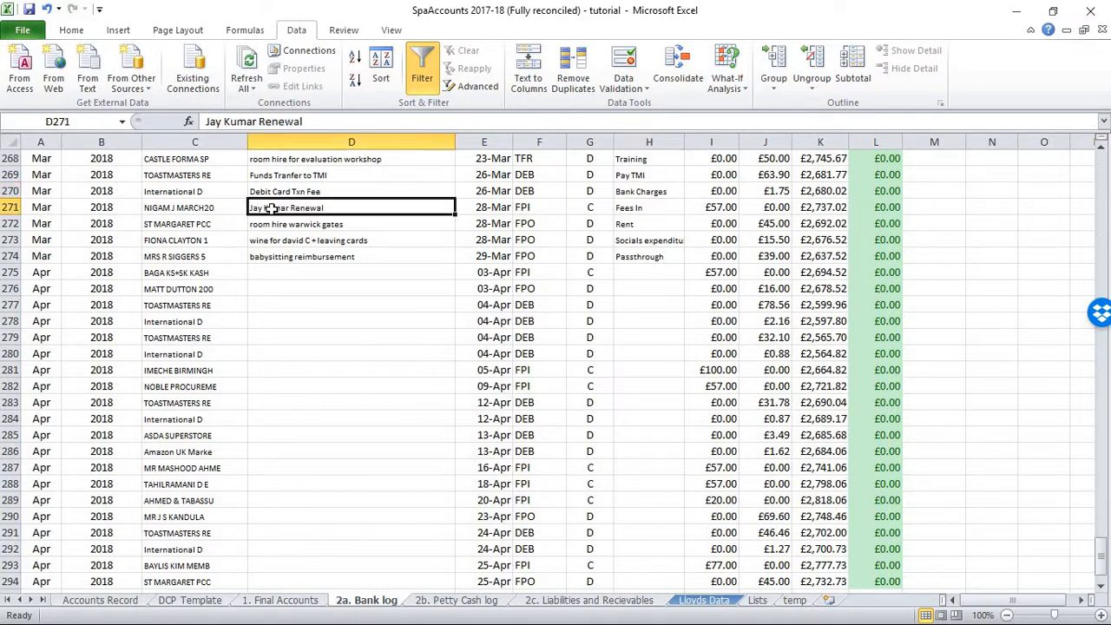
click(660, 209)
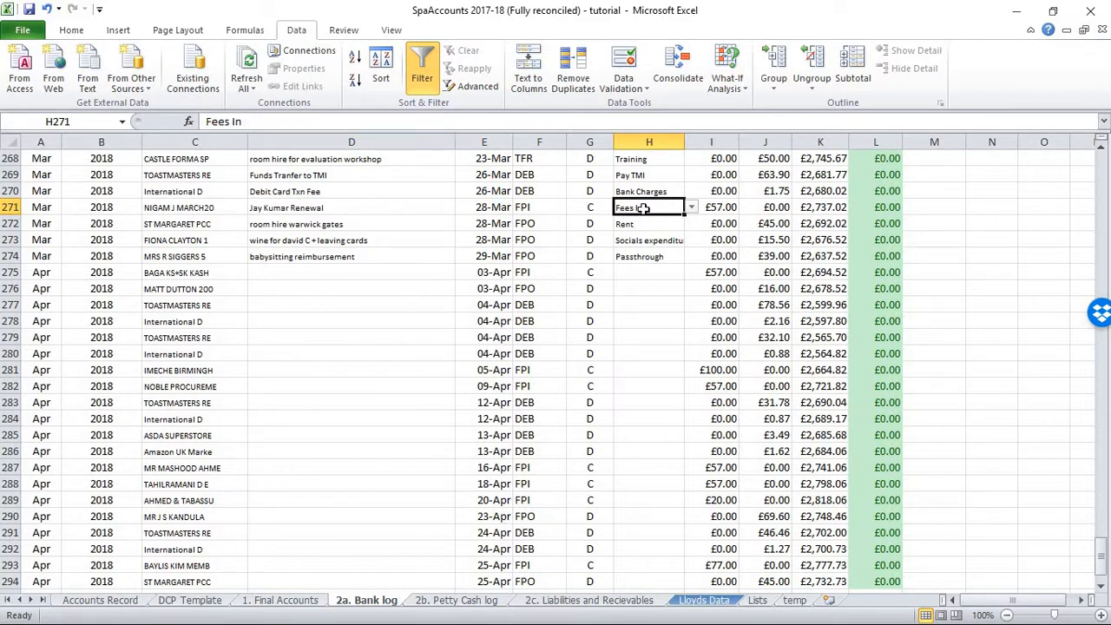
click(593, 209)
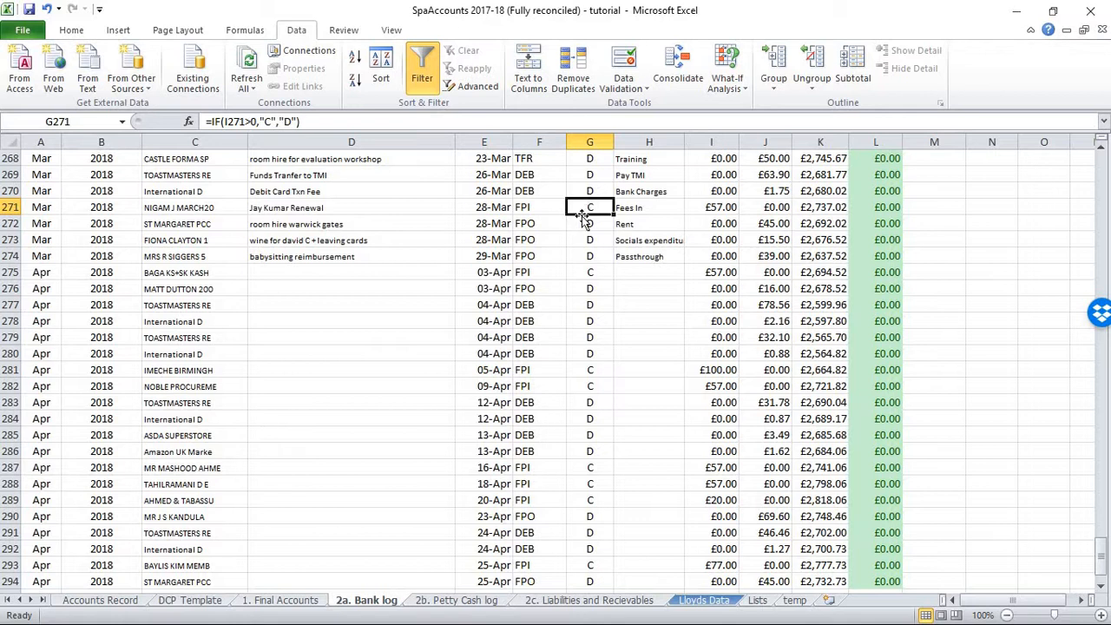
click(643, 209)
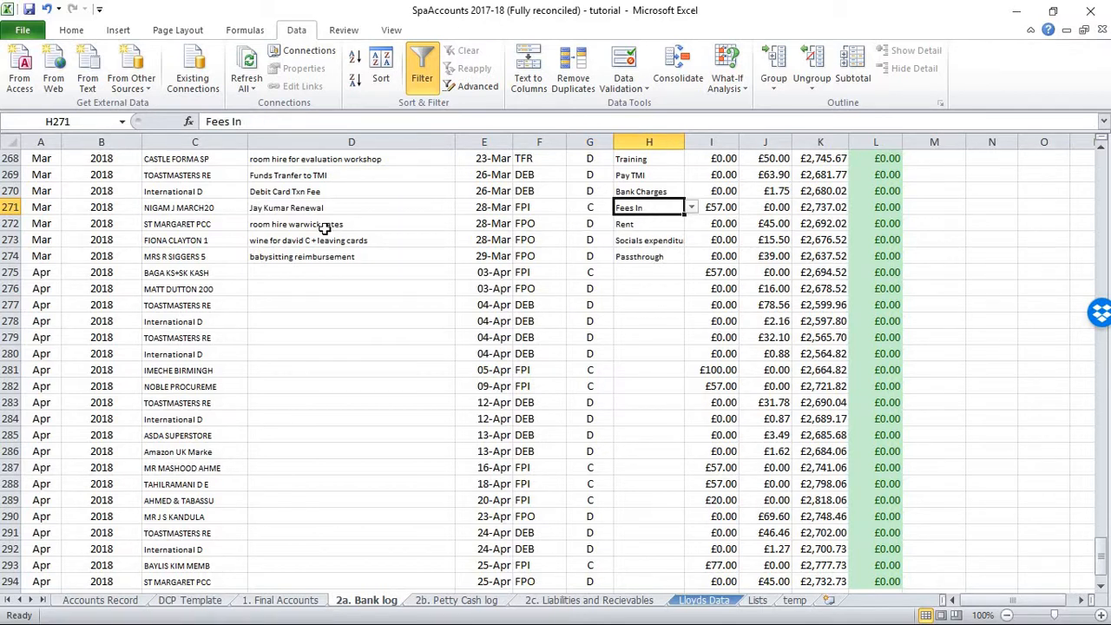
click(584, 191)
click(638, 191)
click(591, 224)
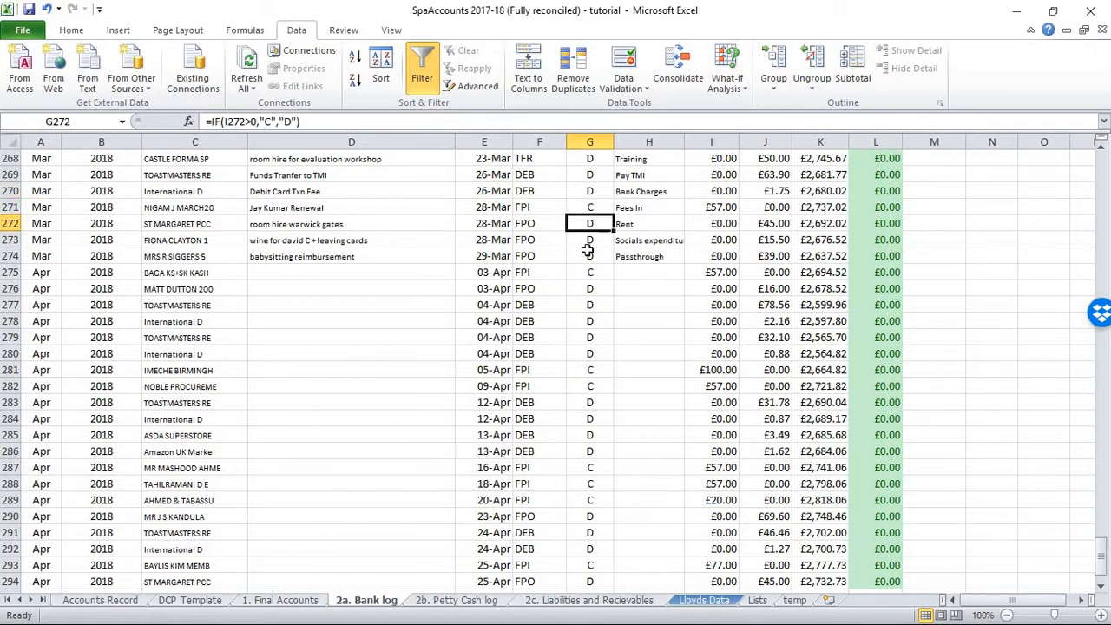
click(590, 241)
click(594, 256)
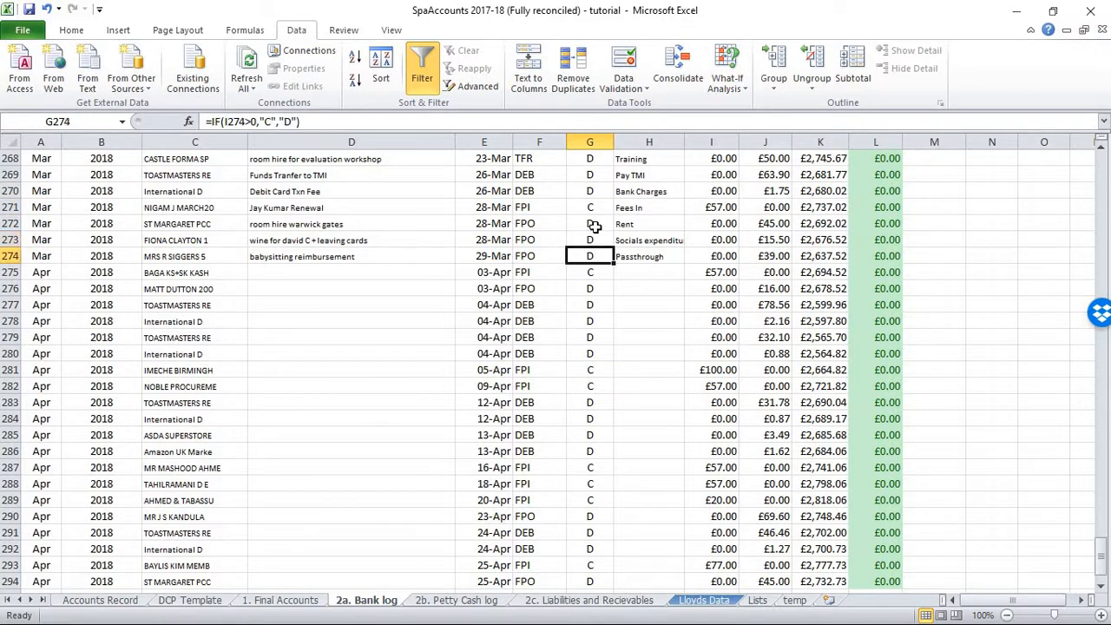
click(592, 225)
click(593, 243)
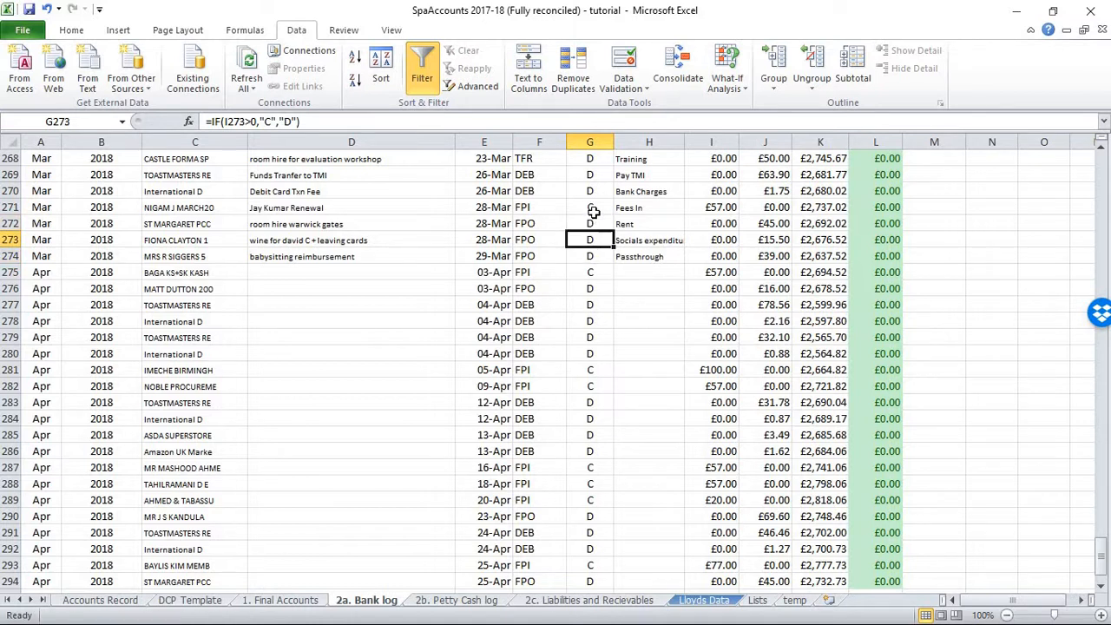
click(593, 211)
click(627, 208)
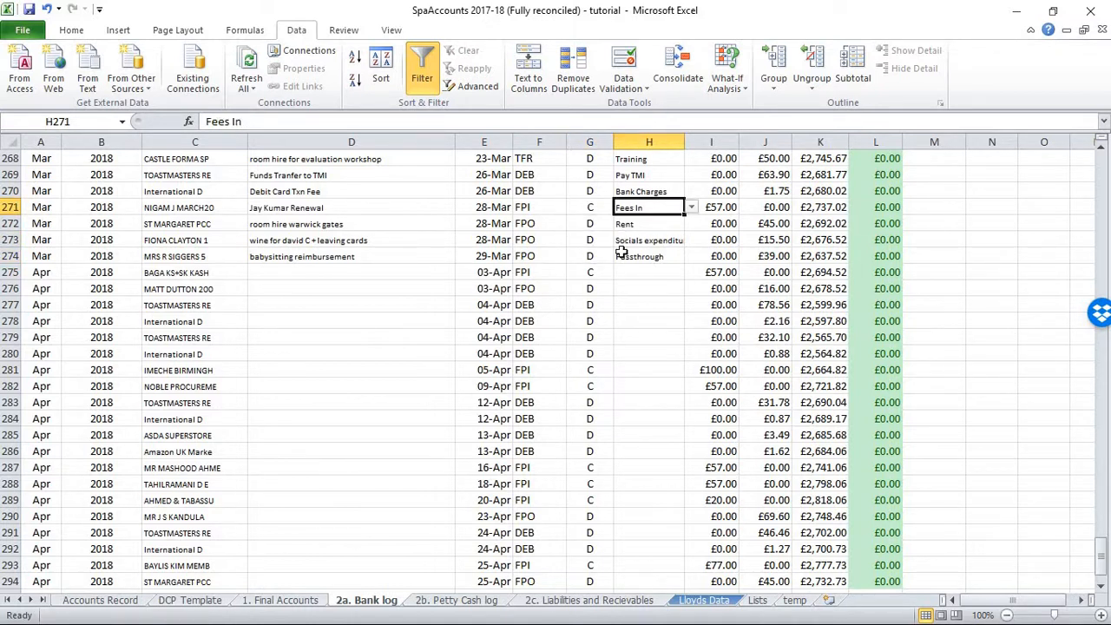
click(625, 258)
click(637, 224)
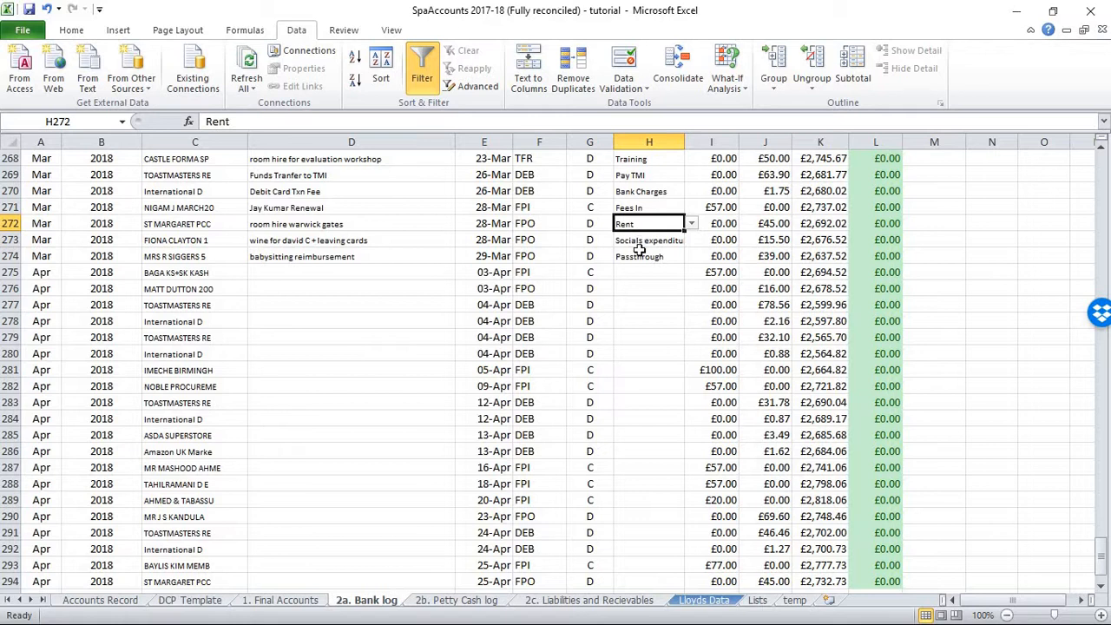
click(640, 243)
click(639, 255)
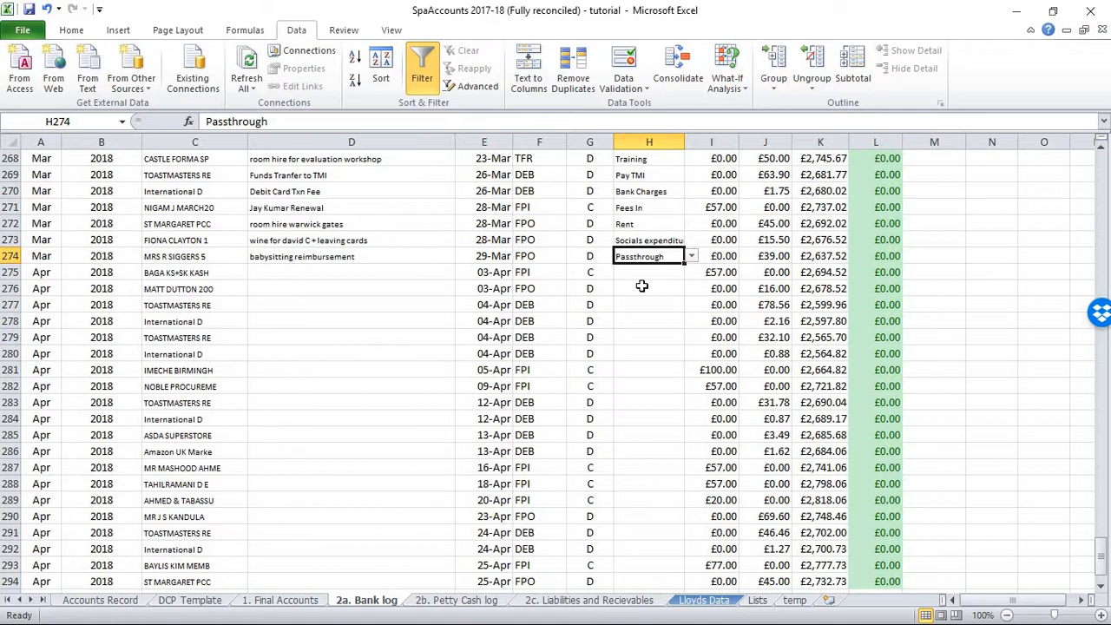
click(250, 273)
click(235, 275)
key(Right)
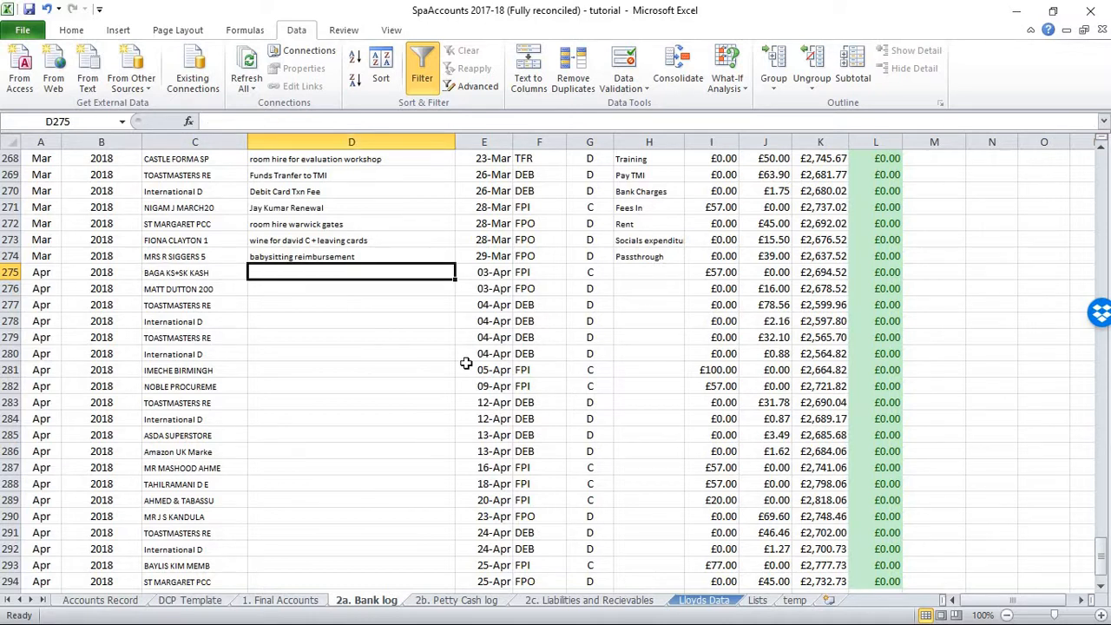
key(Left)
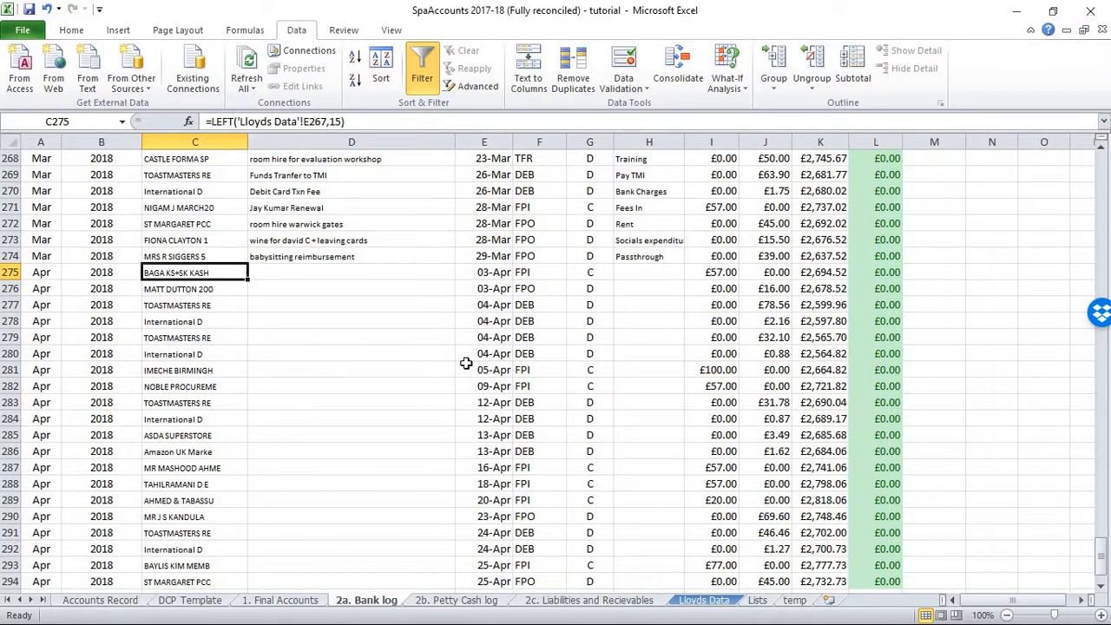
Navigate through the Treasurer Folder and Spa_Speakers_2017-18 into 1b. Invoices paid > TMI Club Statements.
click(1021, 16)
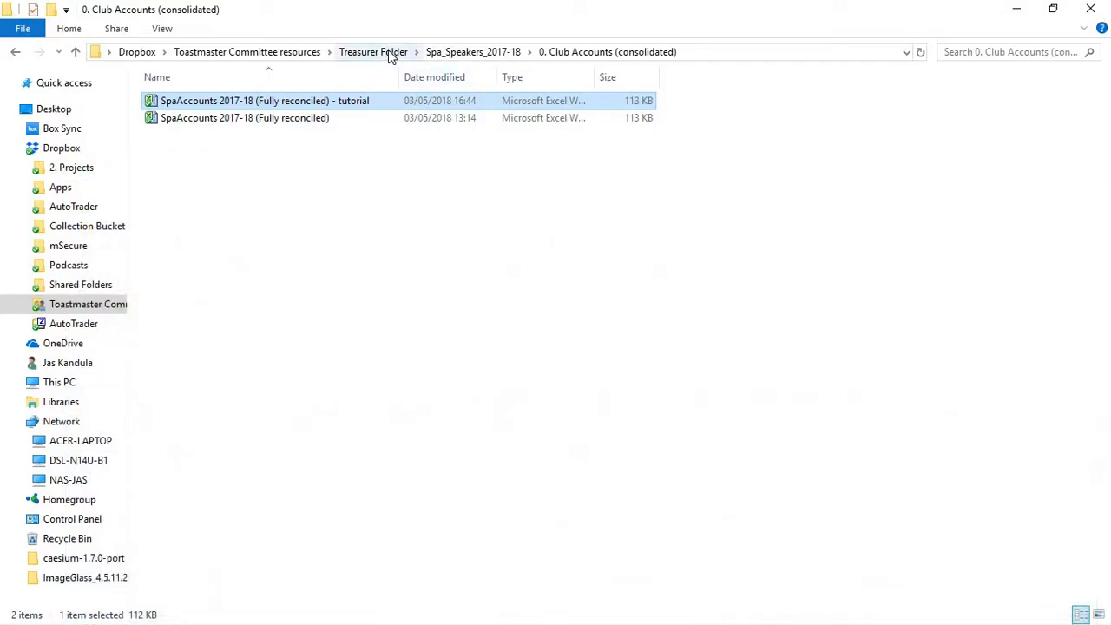
click(449, 52)
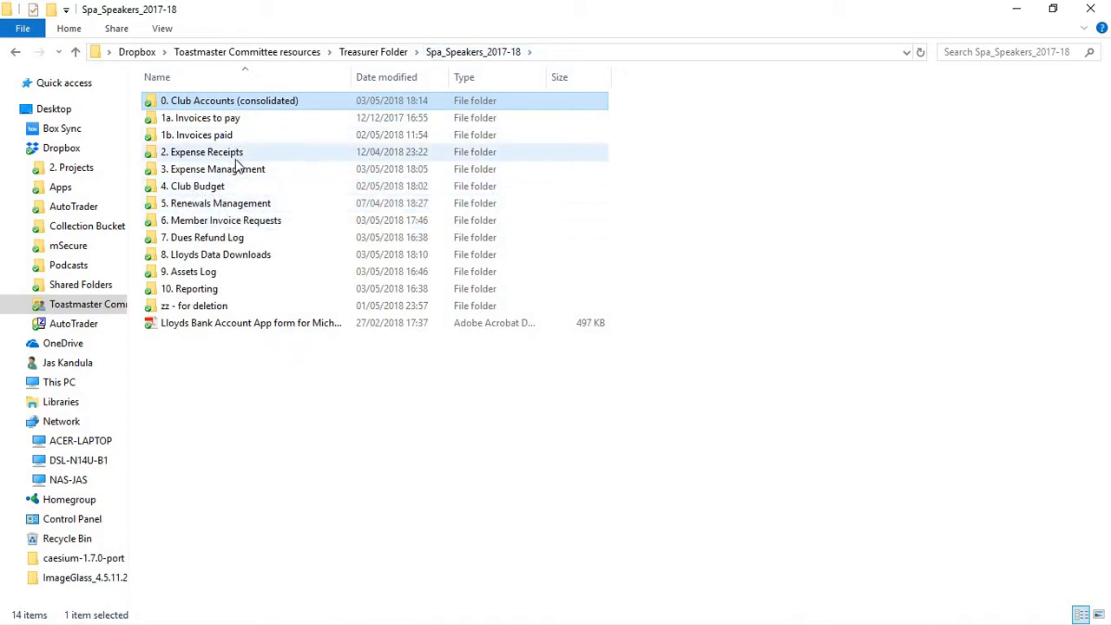
double_click(236, 156)
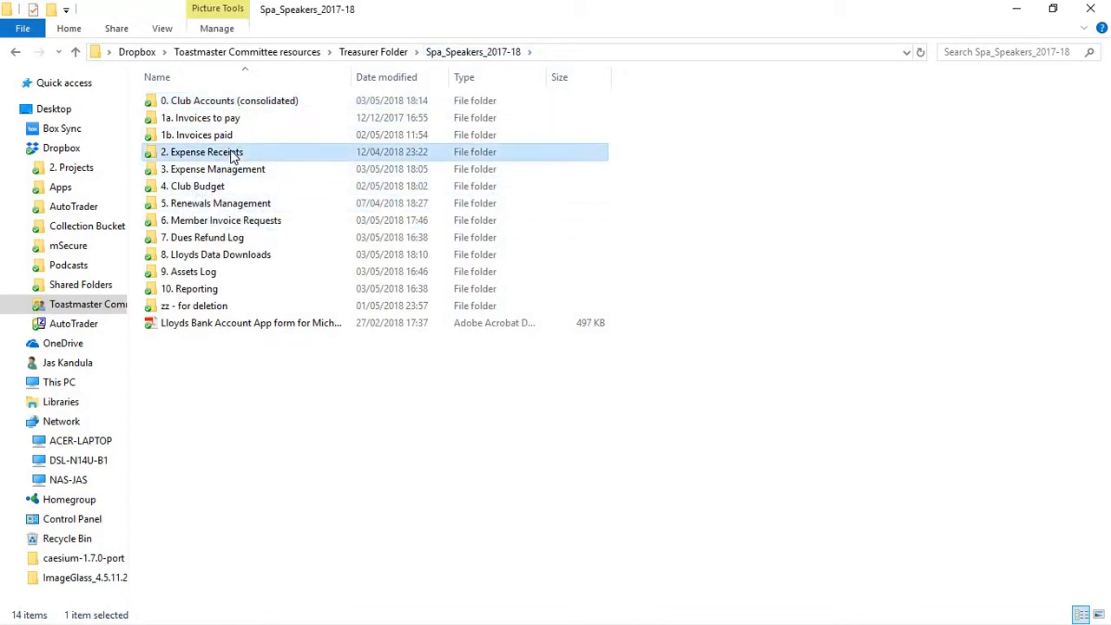
click(364, 52)
click(285, 53)
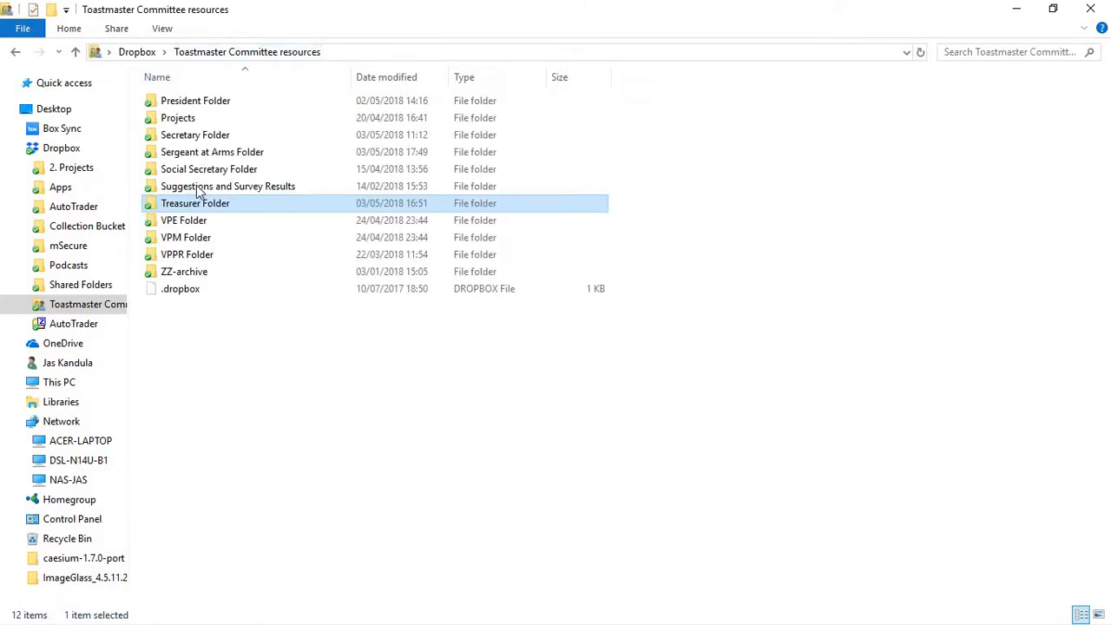
double_click(195, 203)
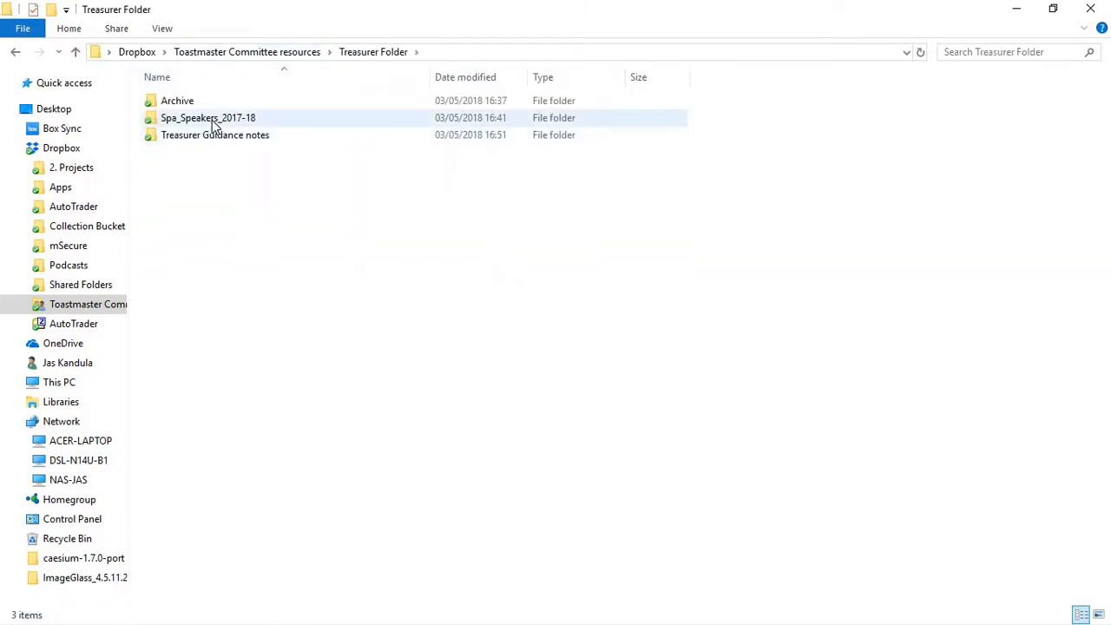
double_click(214, 125)
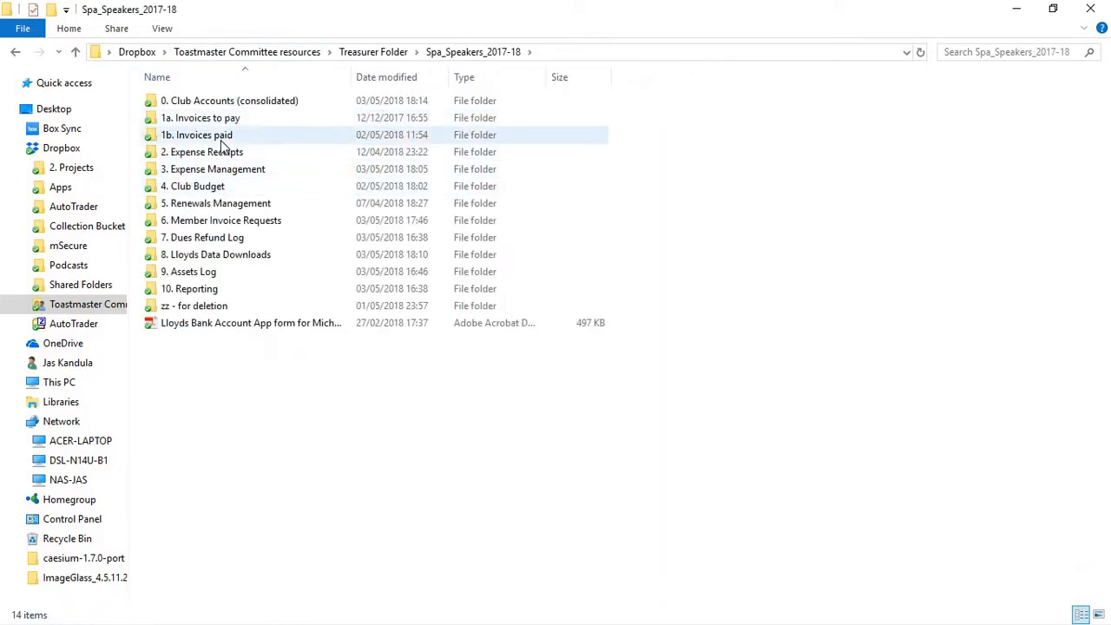
double_click(222, 144)
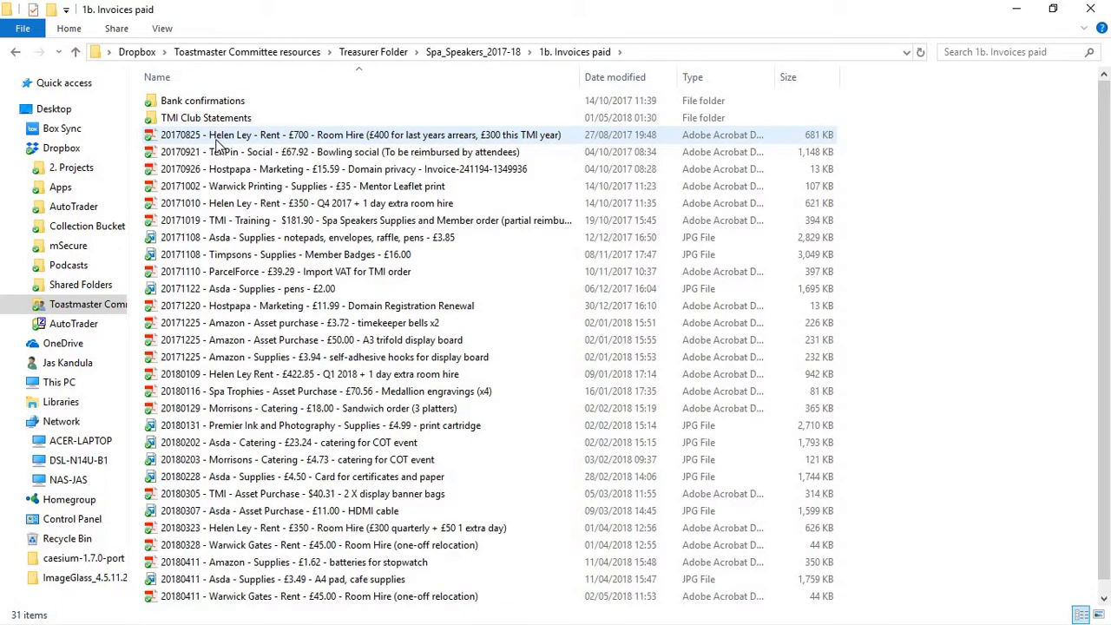
double_click(196, 121)
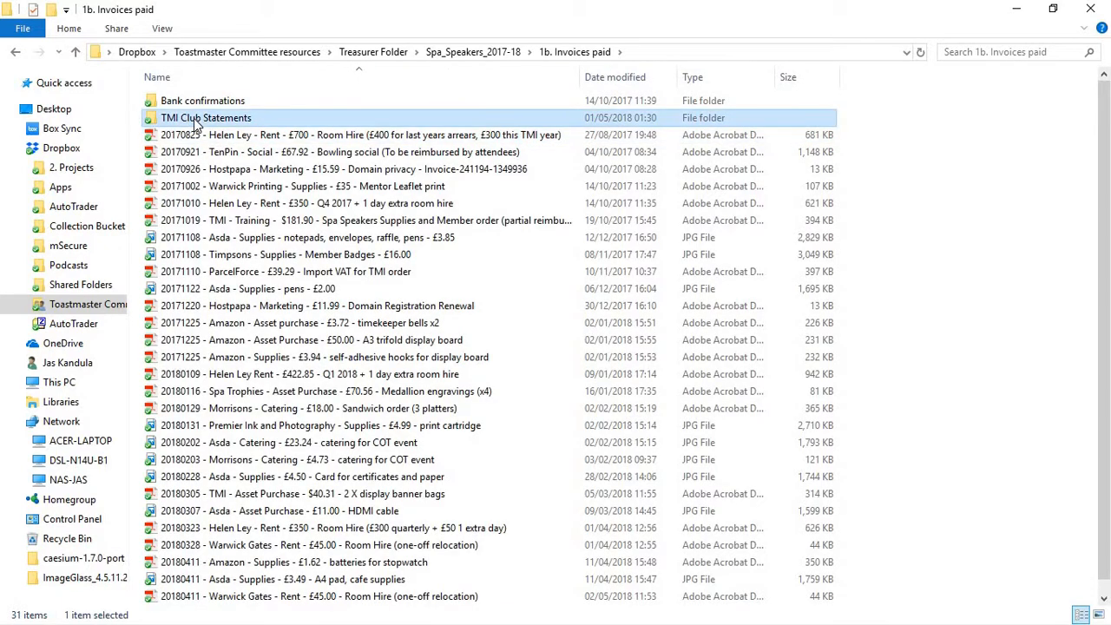
Look over the nine monthly TMI Club statements, then minimise File Explorer.
click(204, 238)
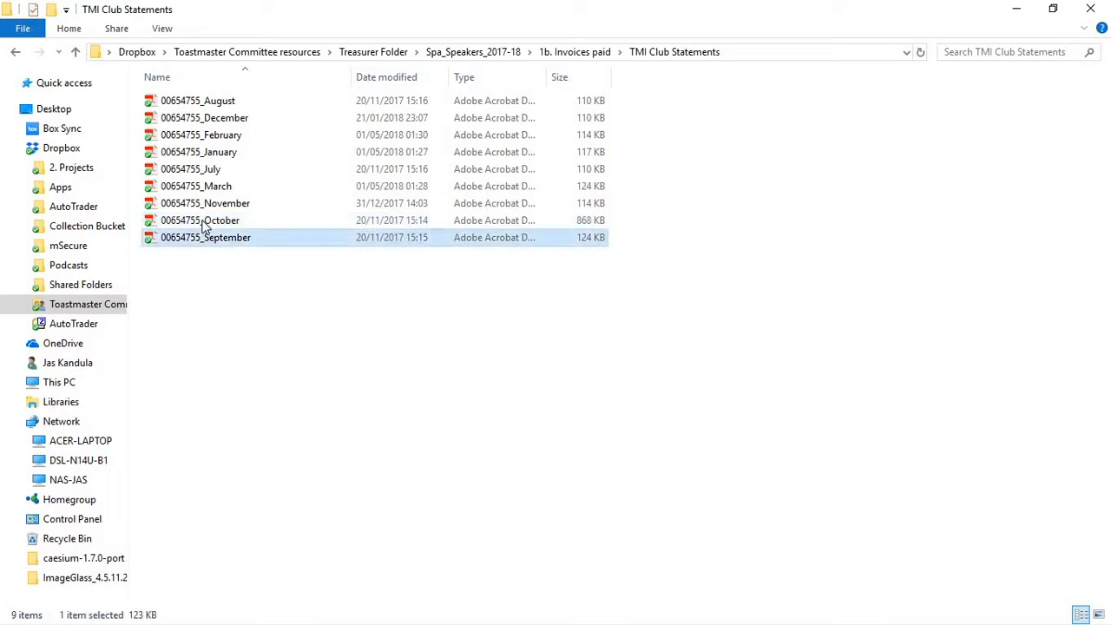
click(211, 218)
click(210, 201)
click(206, 181)
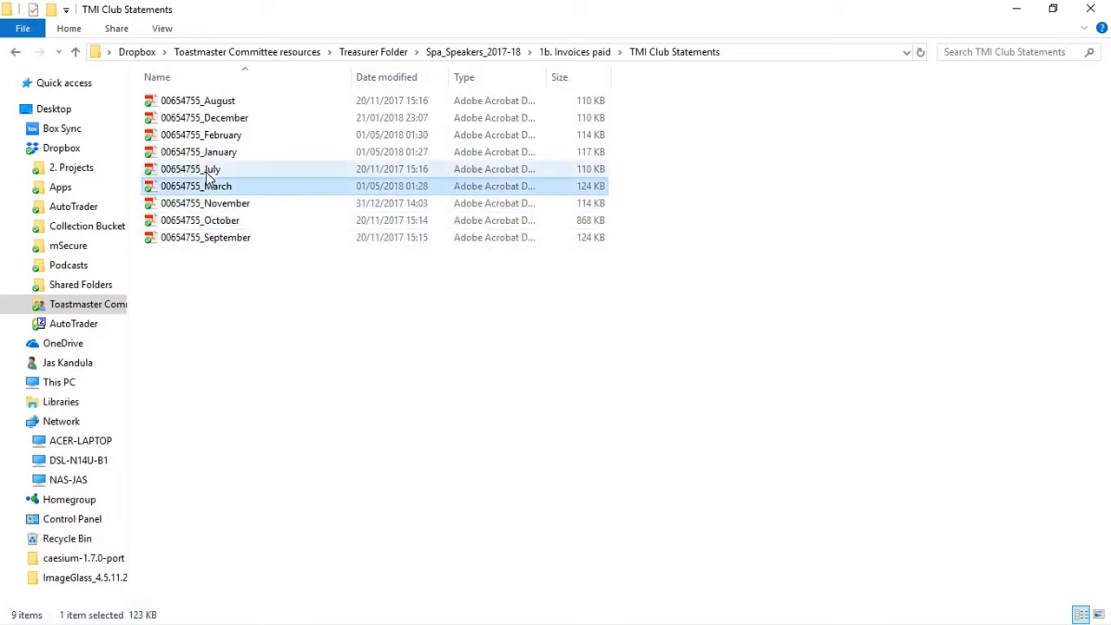
click(206, 167)
click(205, 151)
click(204, 133)
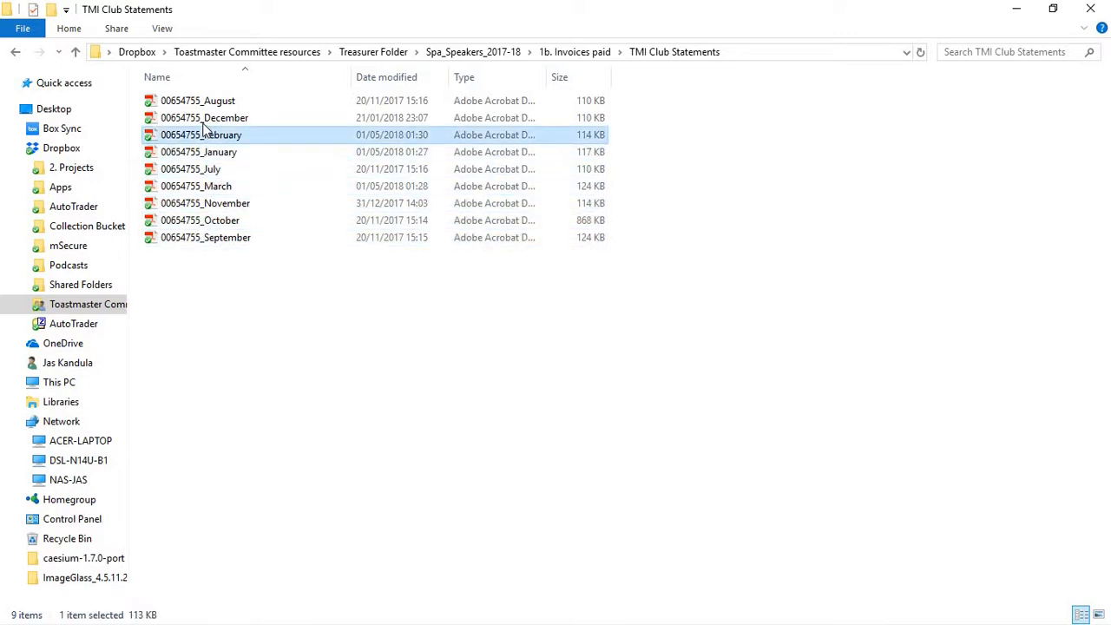
click(204, 117)
click(204, 101)
click(217, 186)
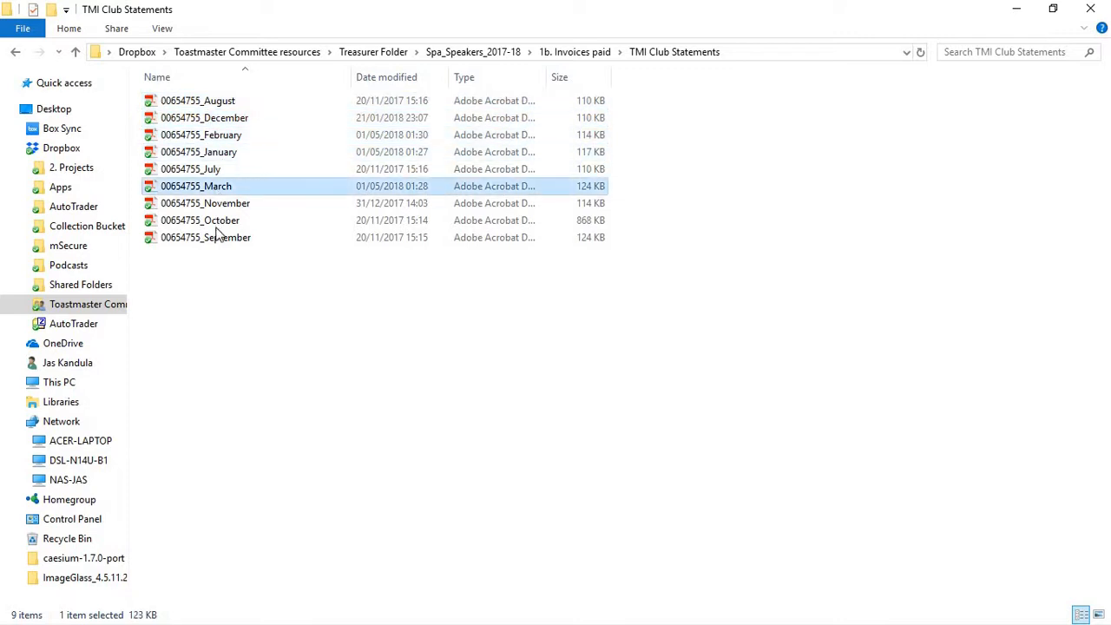
click(217, 220)
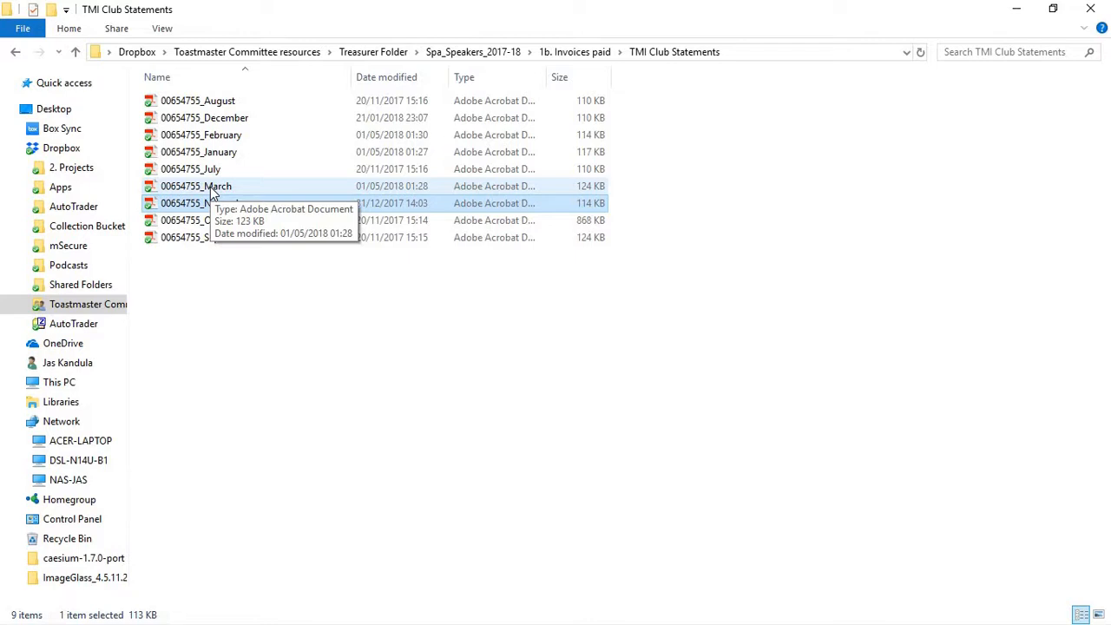
click(1016, 8)
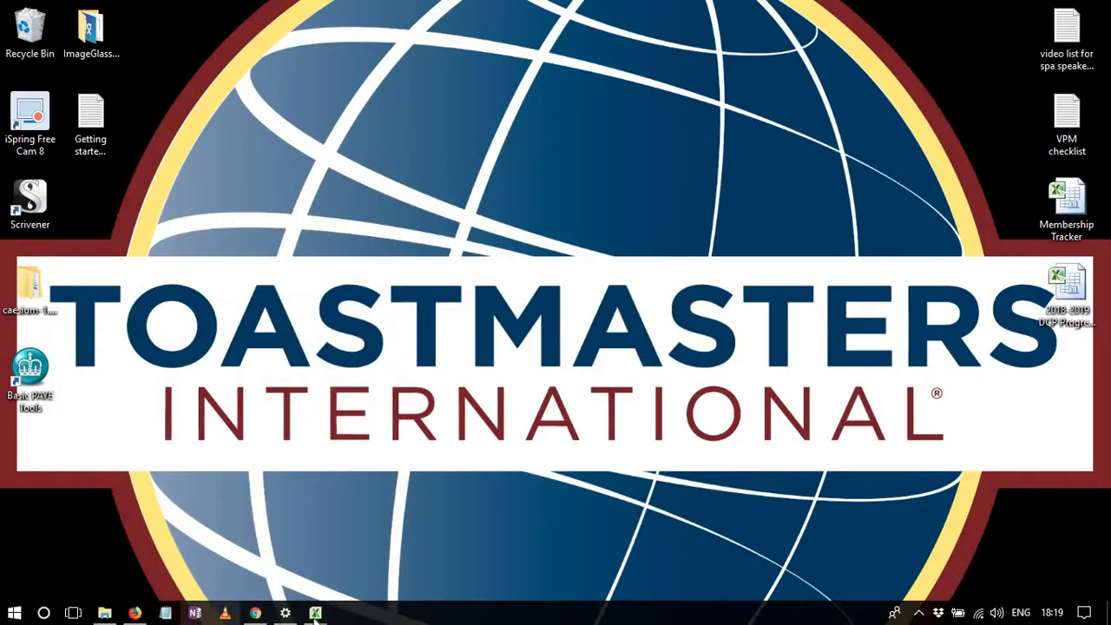
Back in SpaAccounts, inspect row 275's £57.00 amount, credit/debit and payee formulas from Lloyds Data.
mouse_move(318, 615)
click(342, 581)
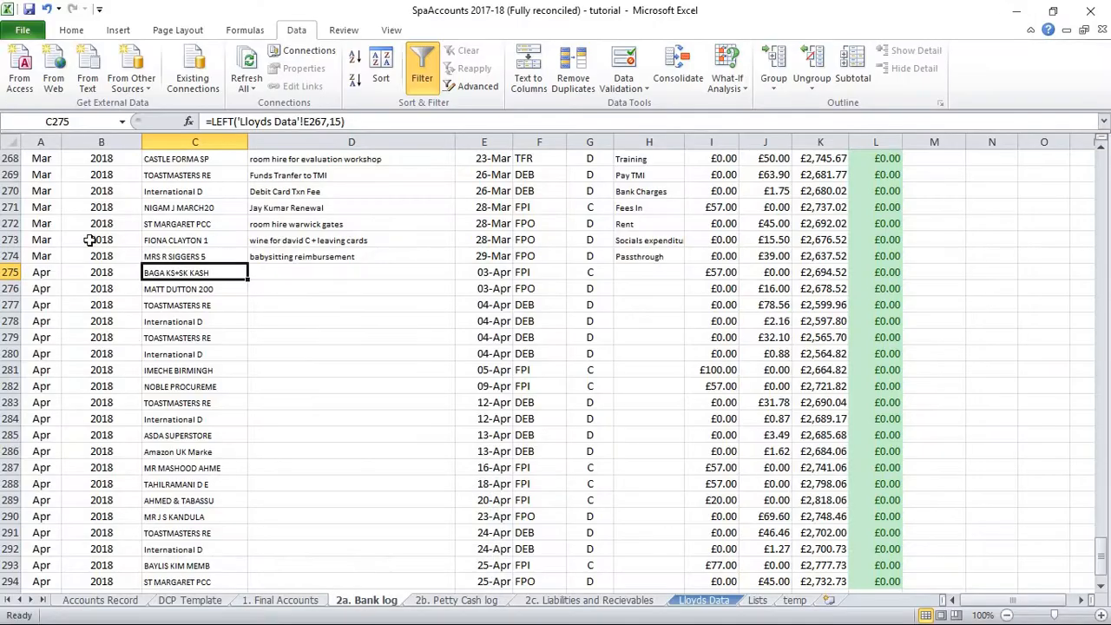
click(708, 271)
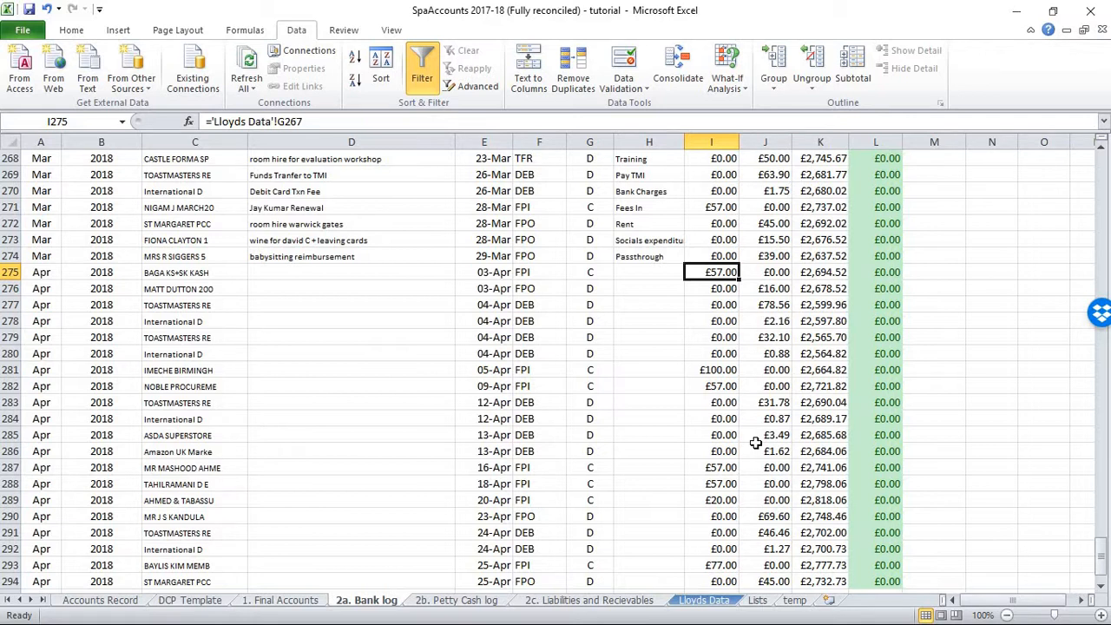
key(Left)
key(Left)
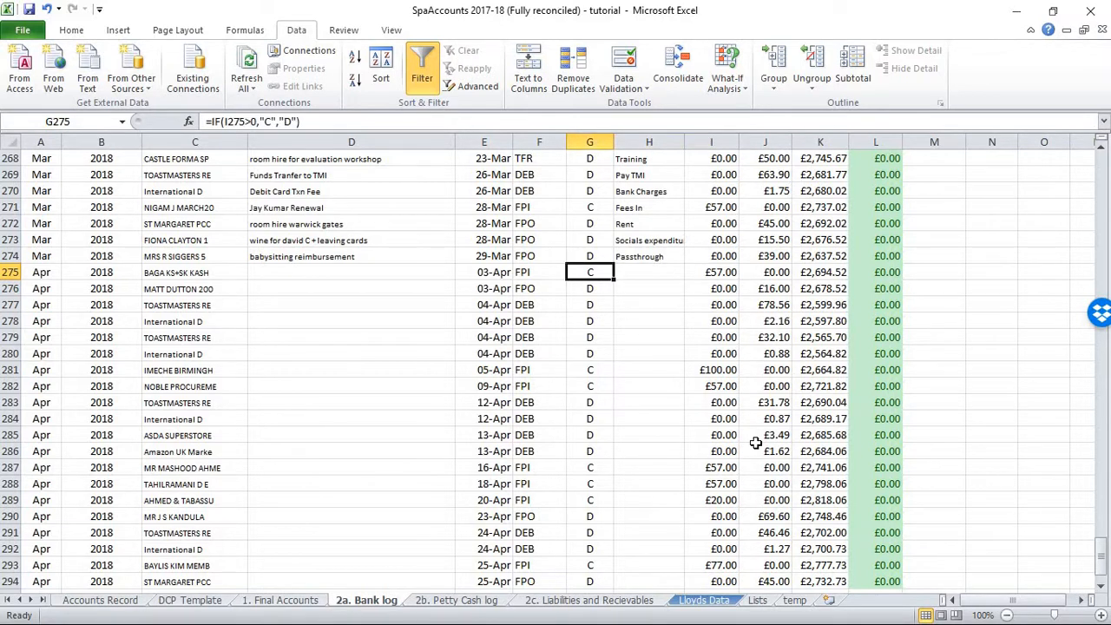
key(Left)
key(Left)
key(Left)
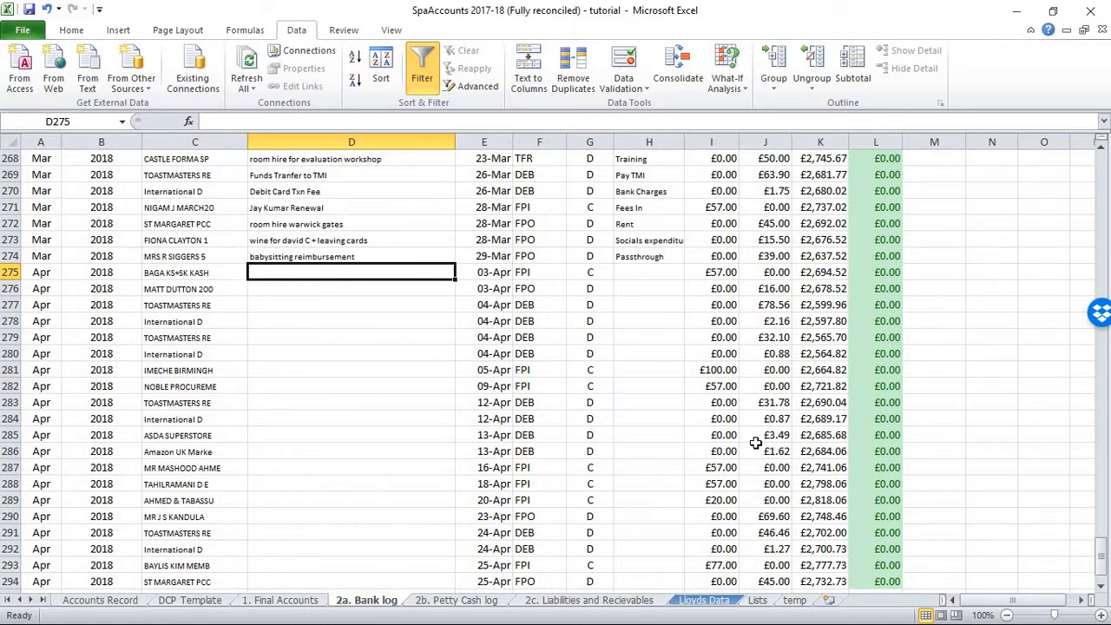
key(Left)
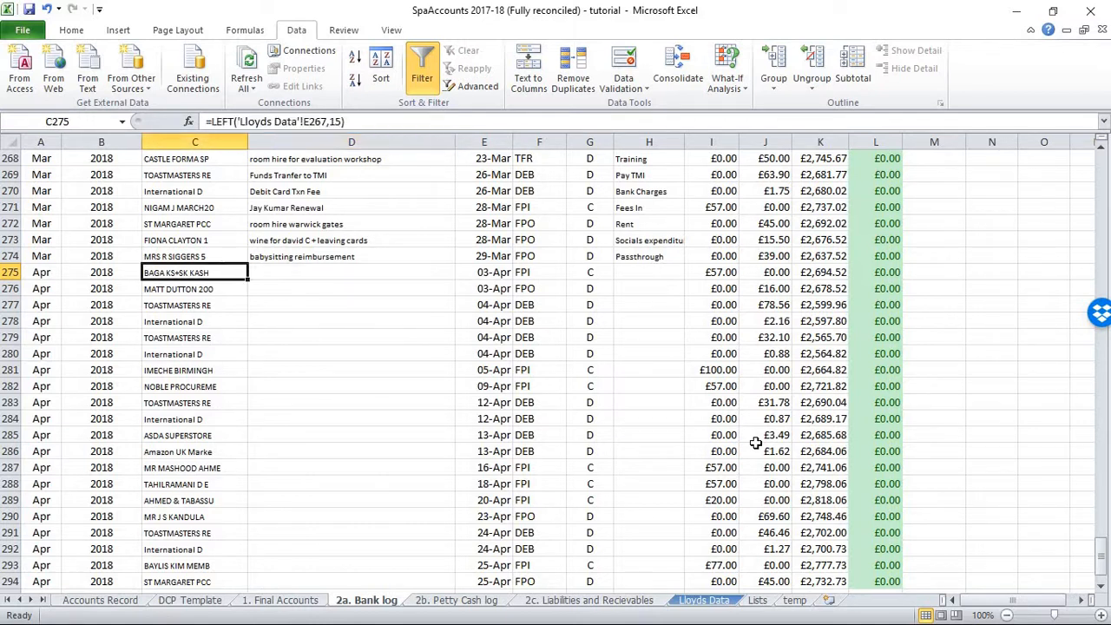
key(Right)
key(Left)
Enter the member's name followed by 'Renewal' as row 275's description in D275.
click(290, 270)
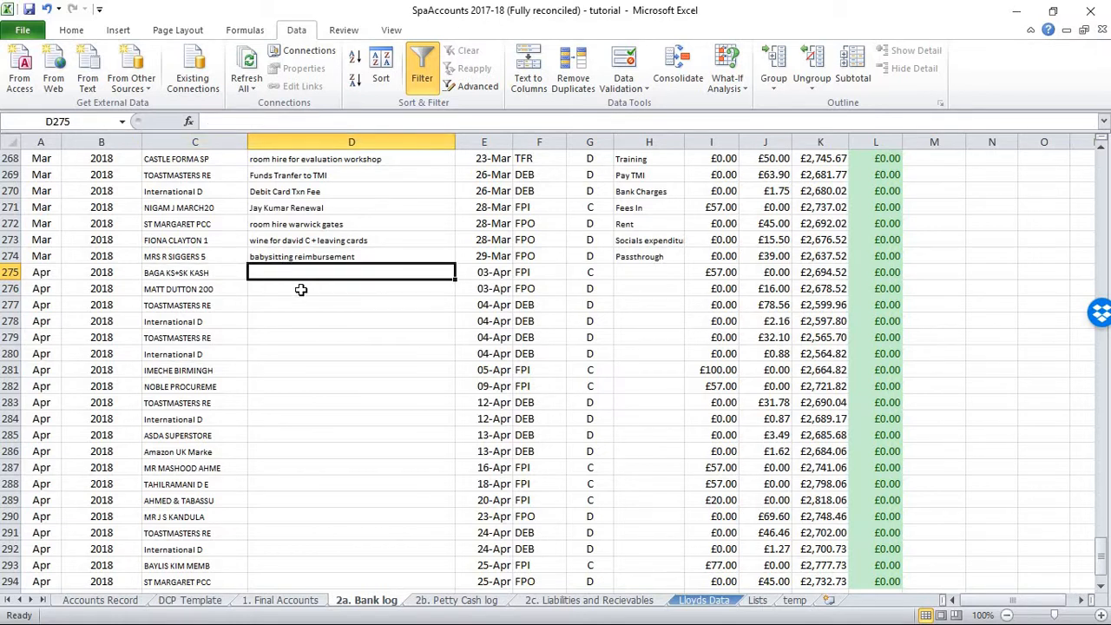
text(Kas)
key(Return)
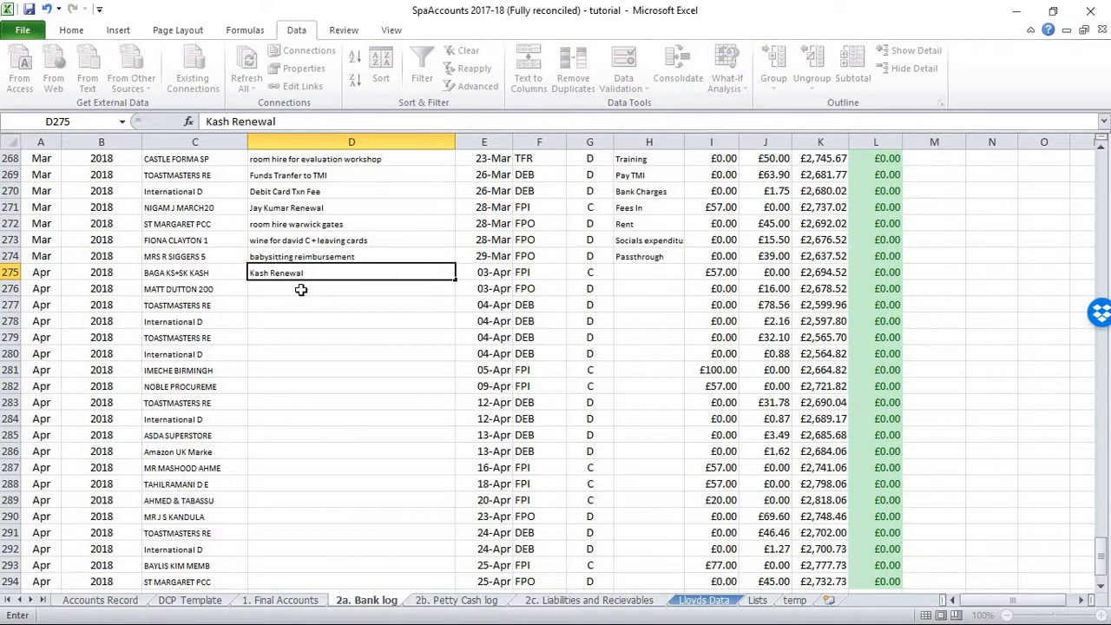
key(Up)
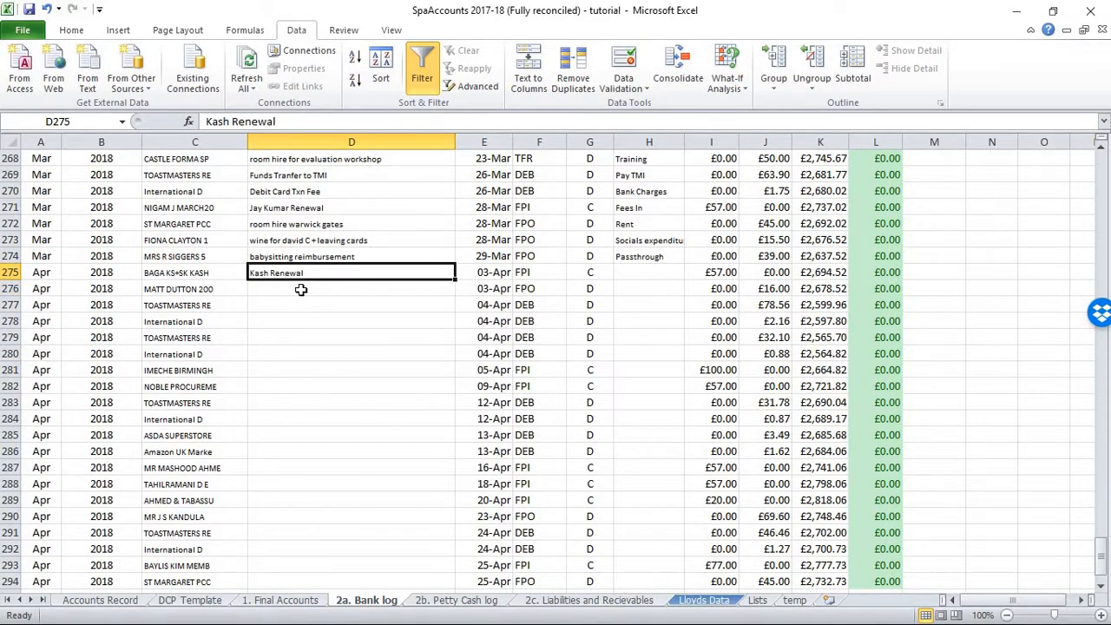
click(232, 122)
text(Baga)
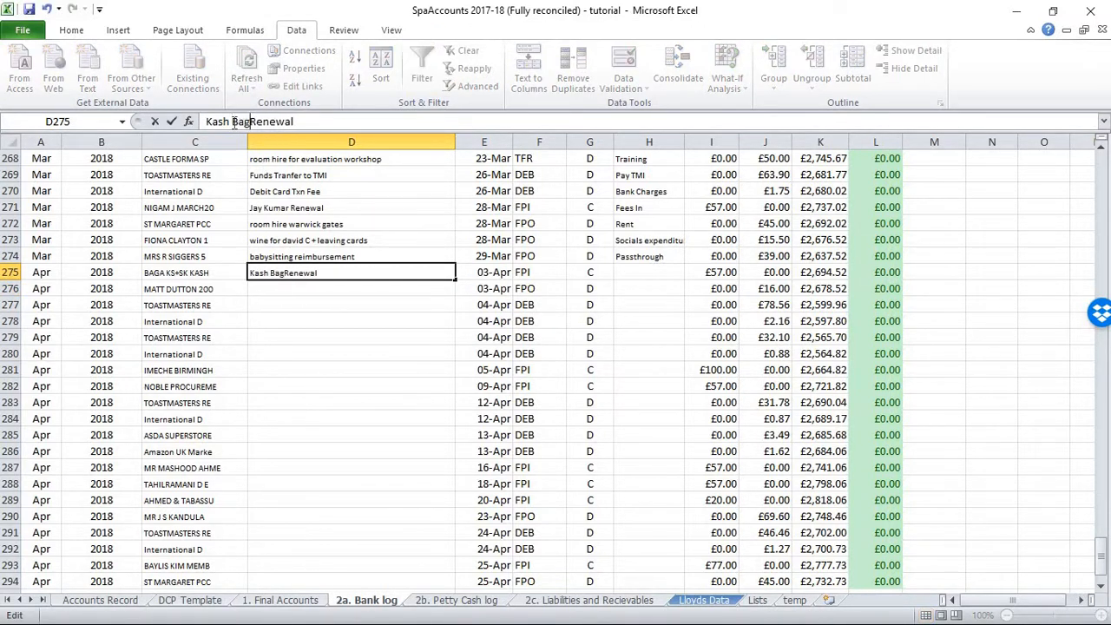
key(Return)
key(Up)
Set row 275's category in H275 to Fees In.
key(Right)
key(Right)
key(Right)
key(Right)
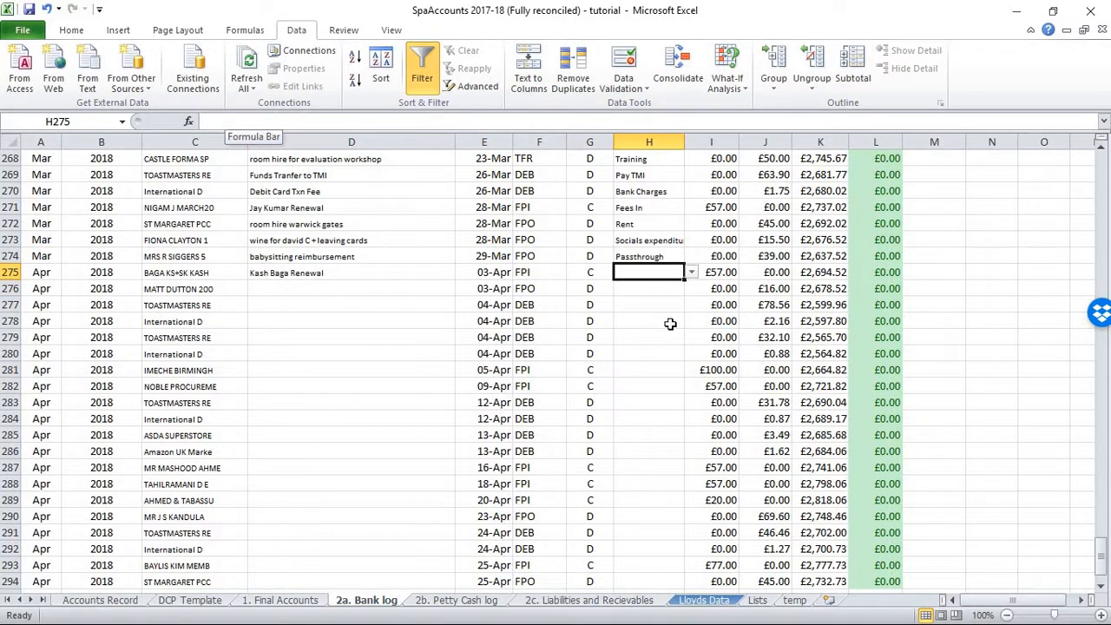
click(692, 273)
click(665, 296)
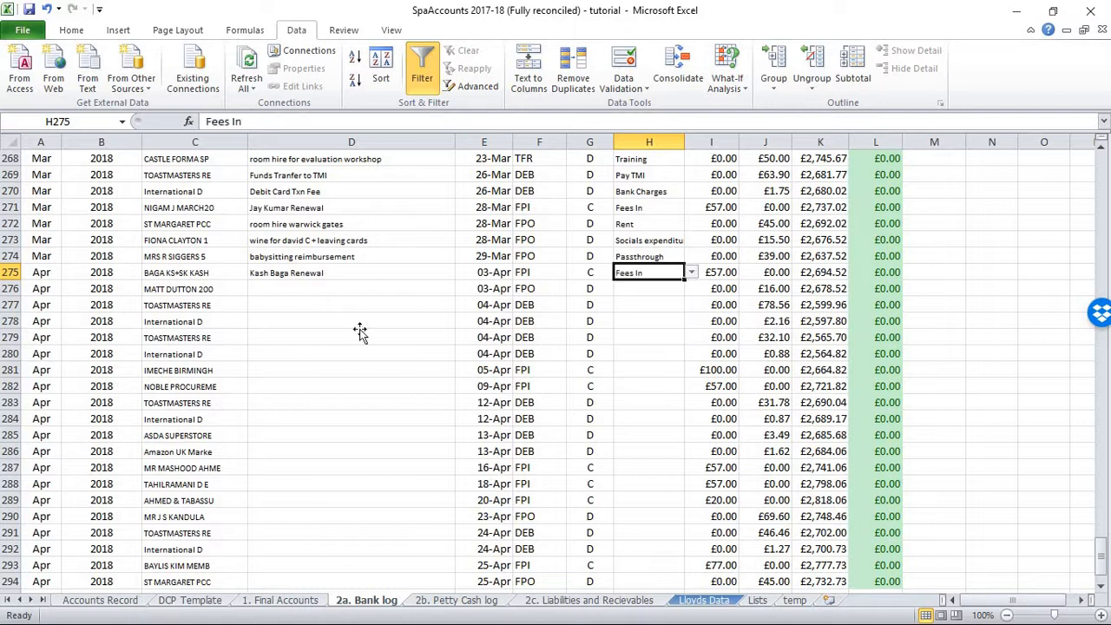
click(337, 335)
drag(318, 276, 305, 467)
click(301, 336)
click(300, 295)
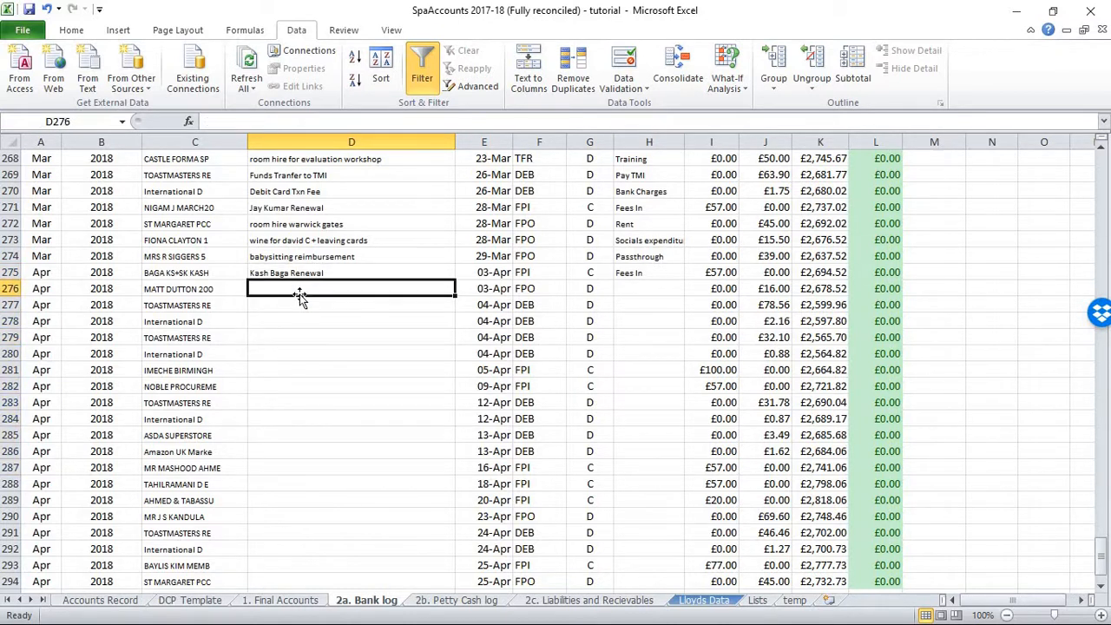
key(Down)
key(Down)
key(Up)
key(Up)
key(Down)
key(Down)
key(Down)
key(Down)
key(Down)
key(Down)
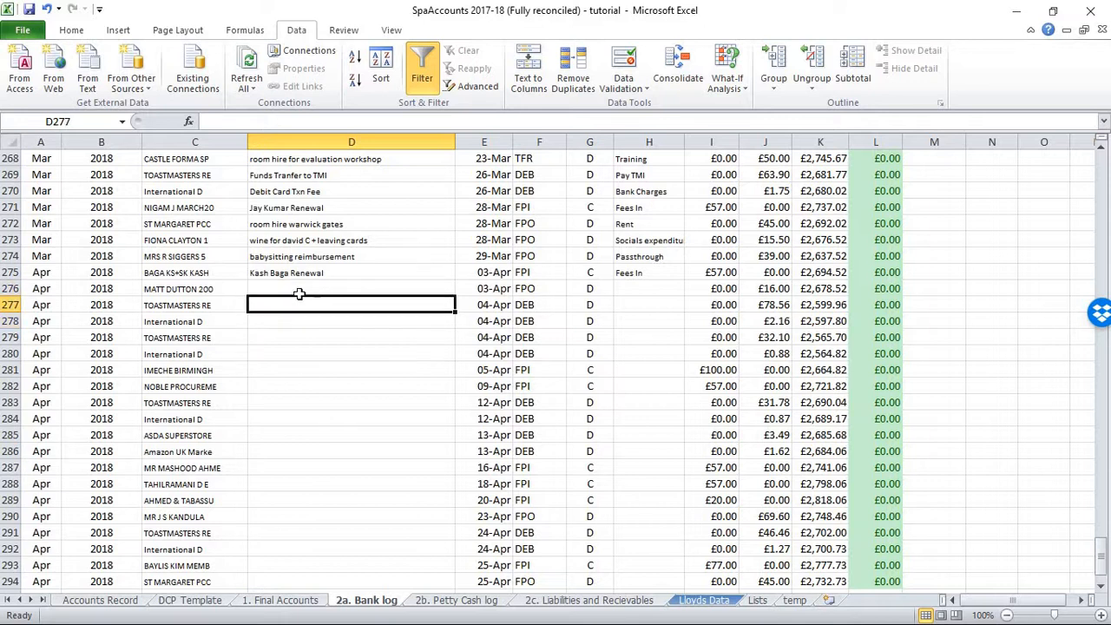
key(Down)
key(Down)
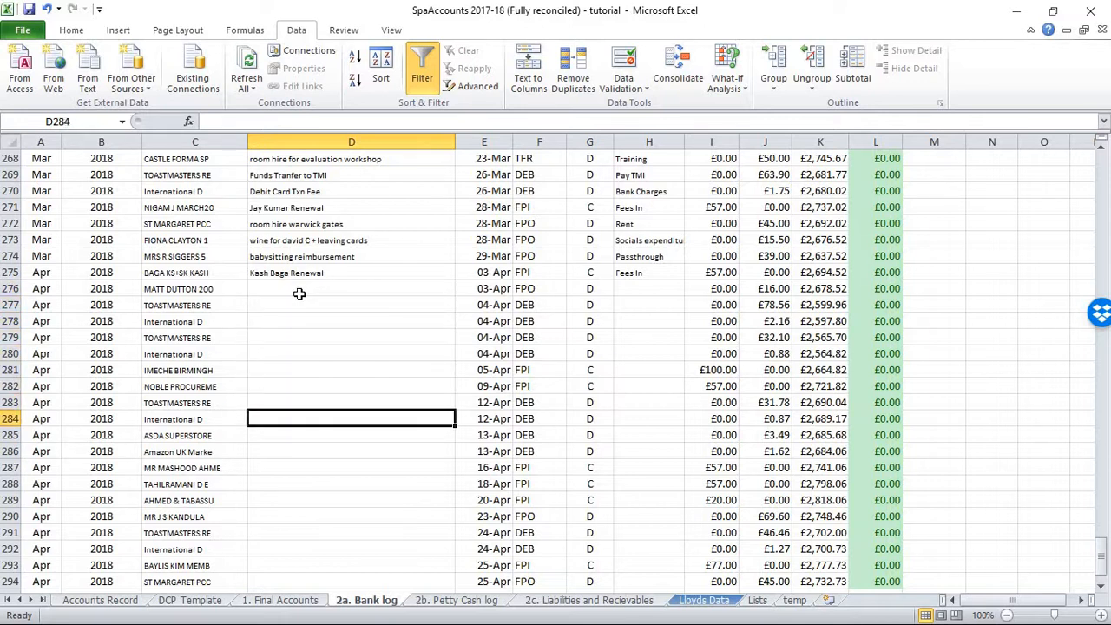
key(Up)
key(Up)
key(Up)
key(Up)
key(Up)
key(Up)
key(Up)
key(Up)
key(Right)
key(Right)
key(Right)
key(Right)
key(Right)
key(Right)
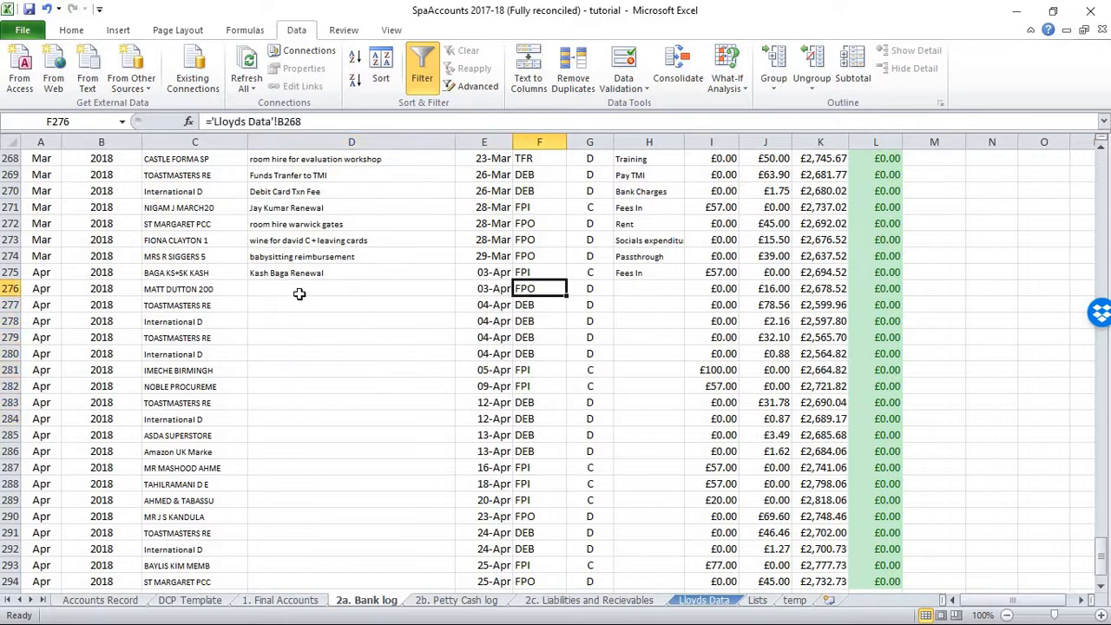
key(Left)
key(Left)
key(Left)
key(Left)
key(Left)
key(Left)
key(Left)
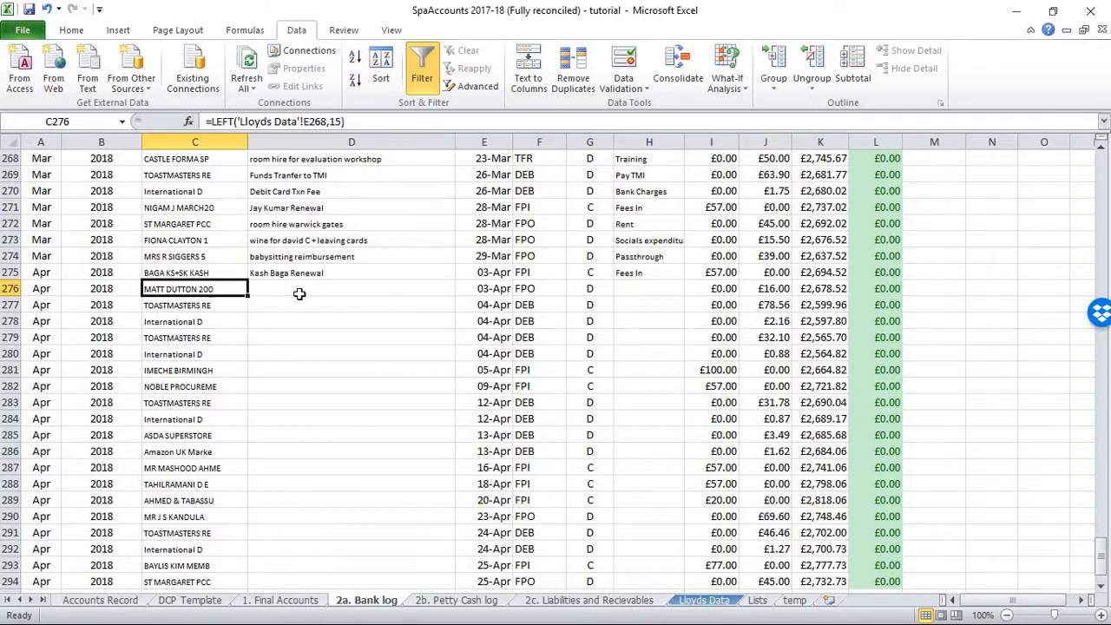
key(Right)
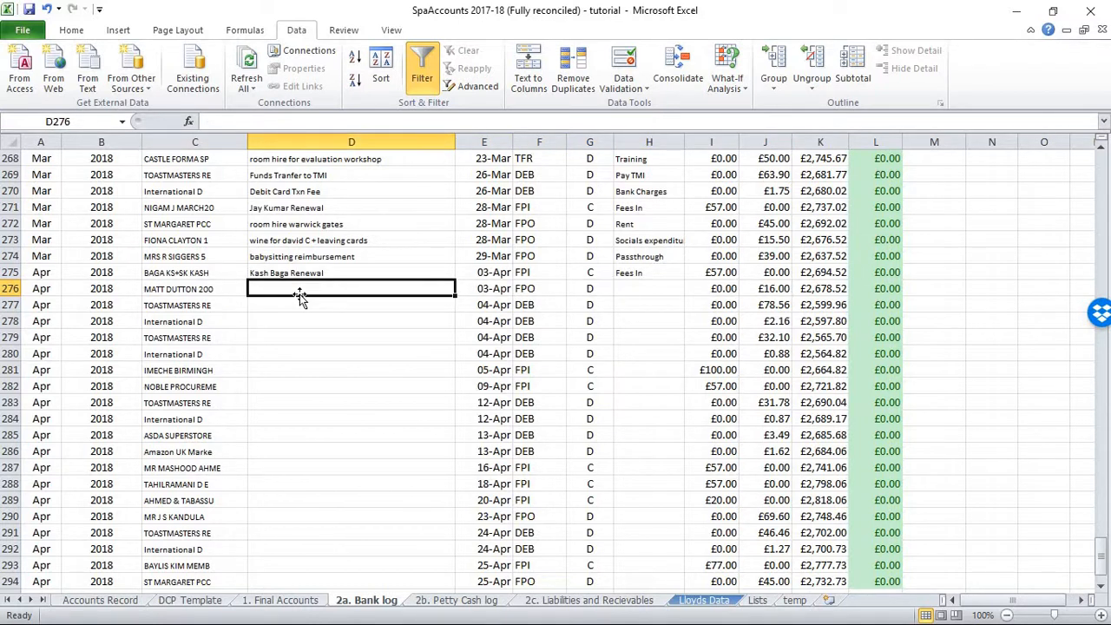
key(Left)
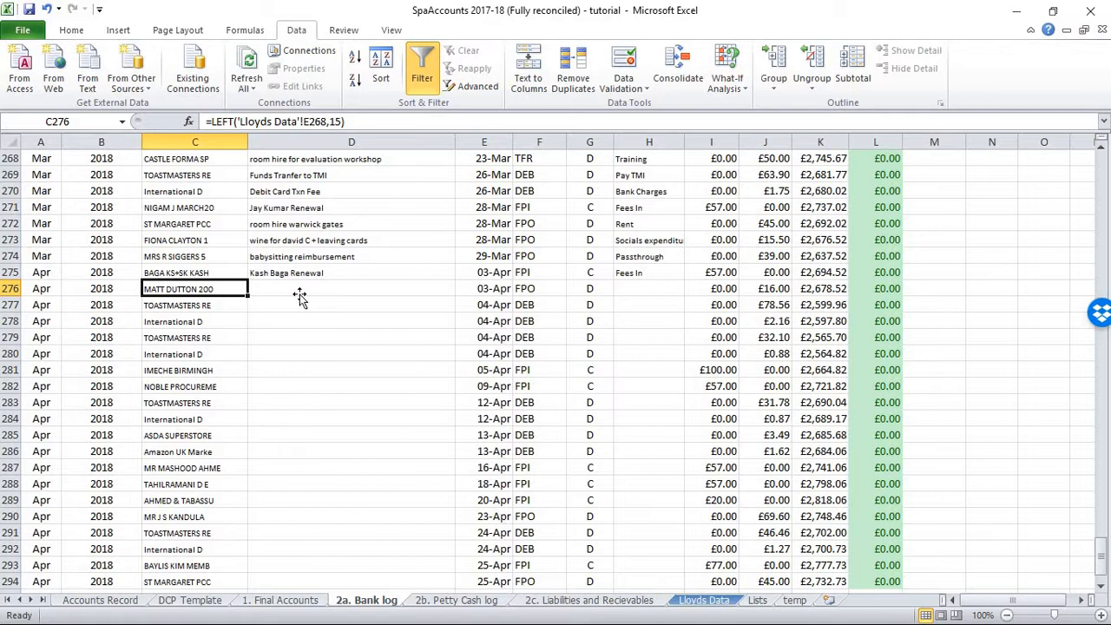
key(Right)
key(Right)
key(Right)
key(Right)
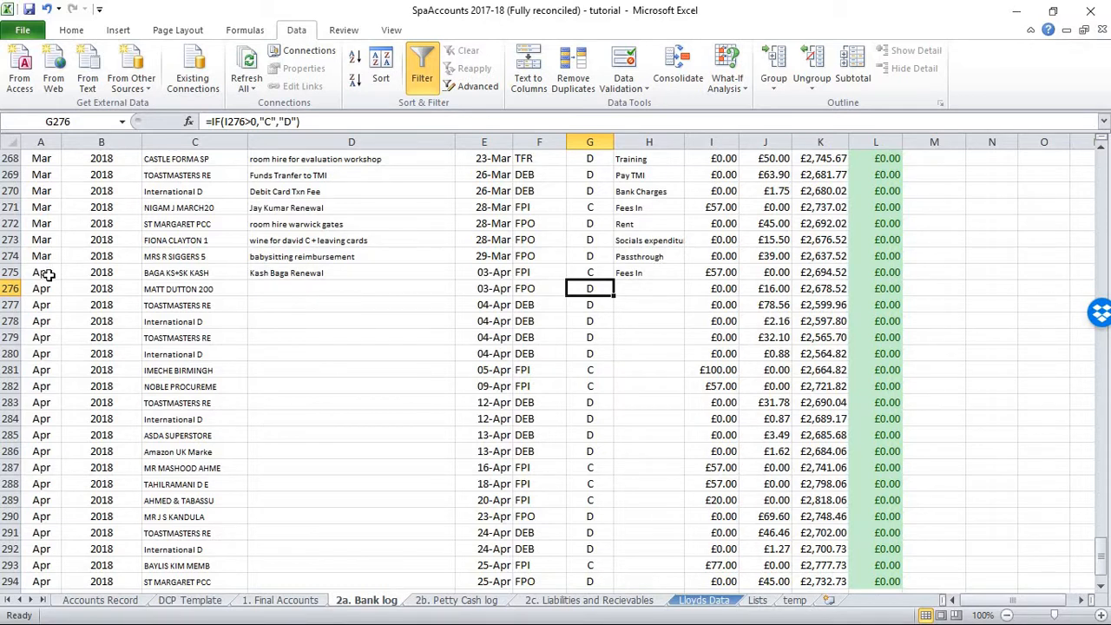
key(Left)
key(Left)
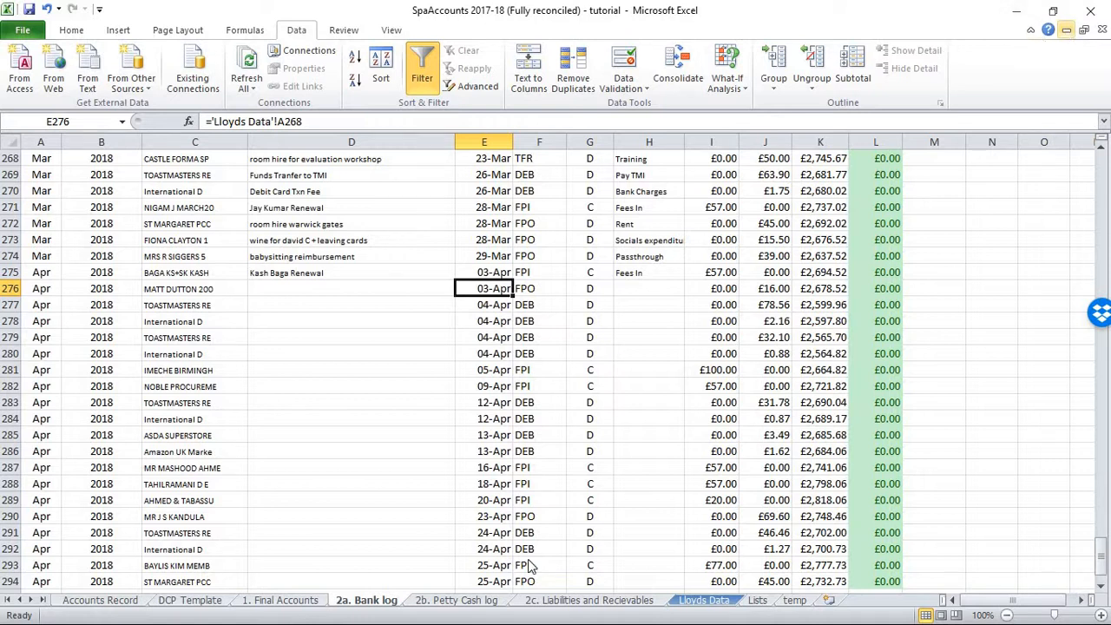
click(1066, 29)
Open the 2017-2018 Expense Reimbursement Manager from Spa_Speakers_2017-18 > 3. Expense Management.
click(1016, 11)
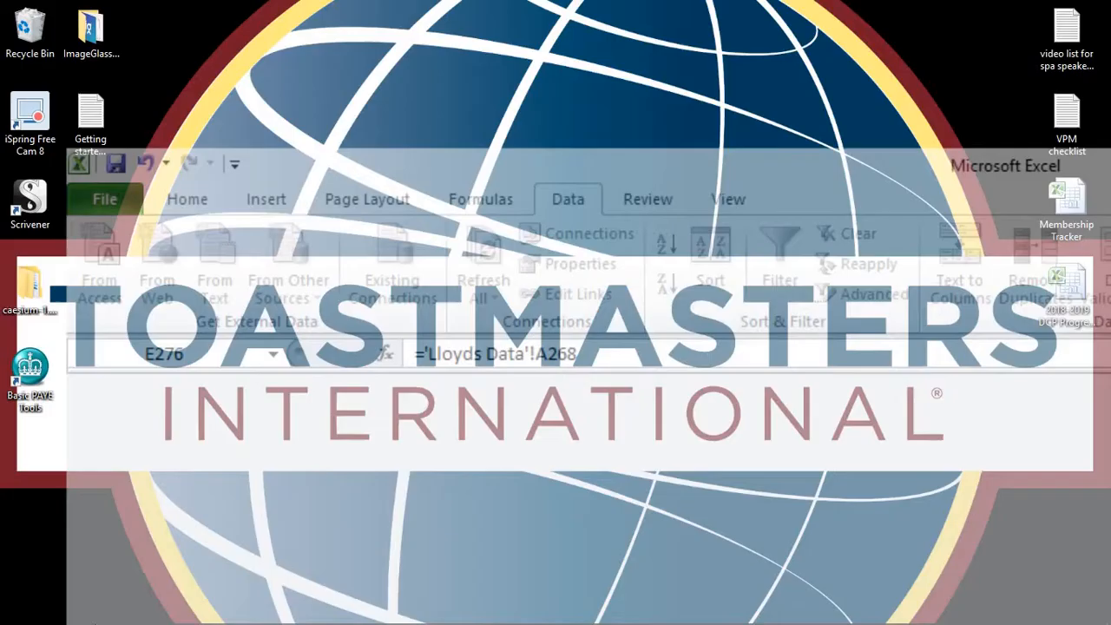
click(126, 615)
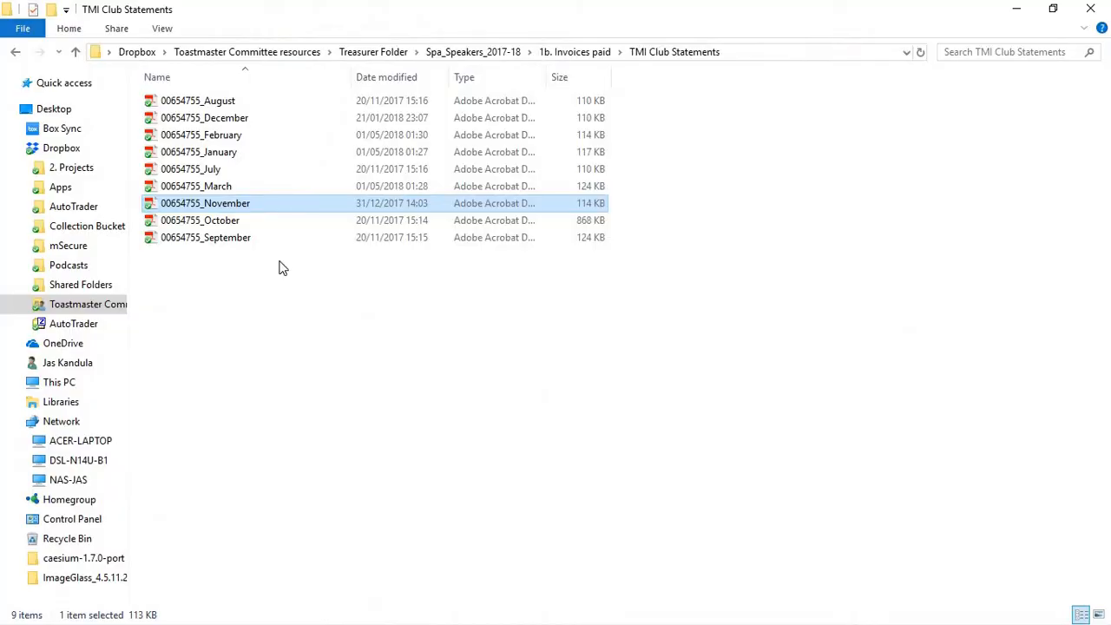
click(476, 54)
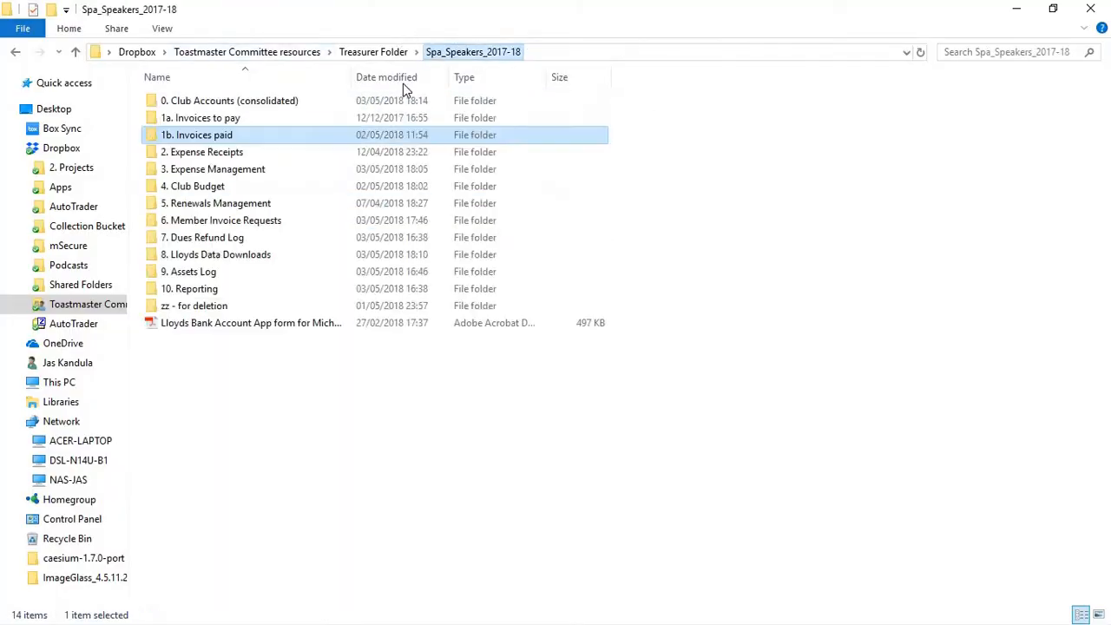
double_click(196, 170)
double_click(207, 136)
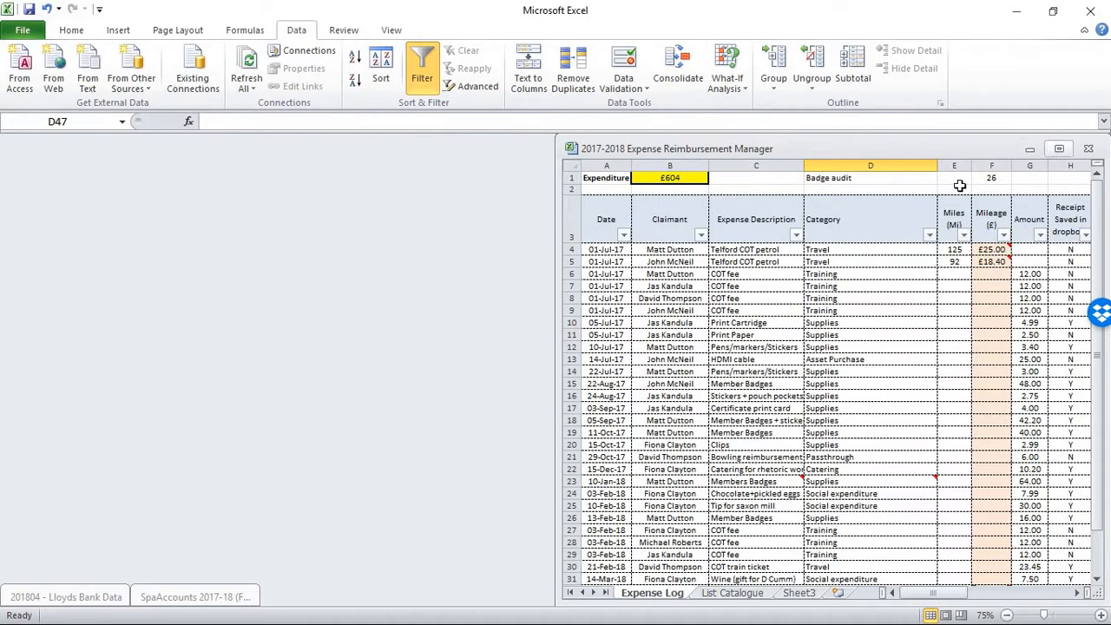
Maximise the expense workbook and check the 30-Mar-18 expense's 16.00 amount and 01-Apr paid date.
click(1054, 148)
scroll(168, 361, down, 5)
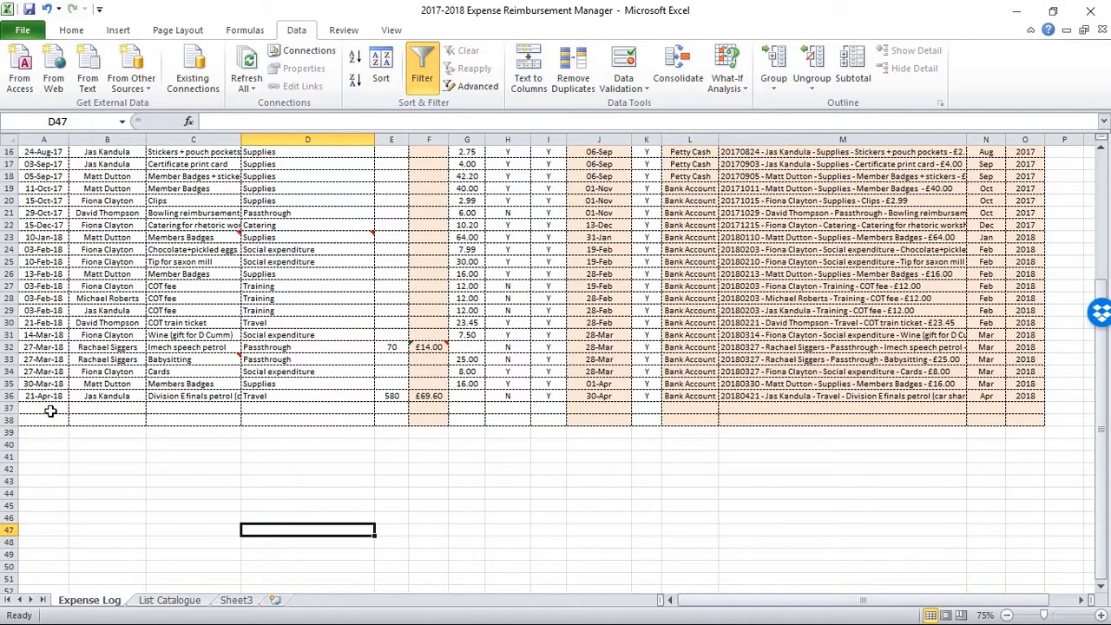
click(50, 393)
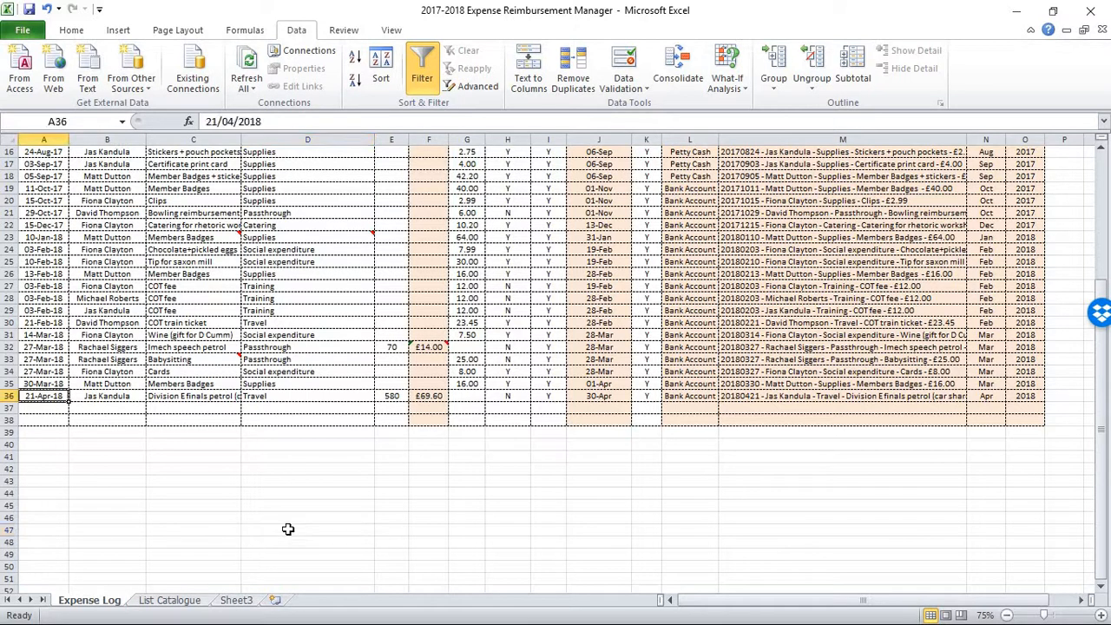
key(Up)
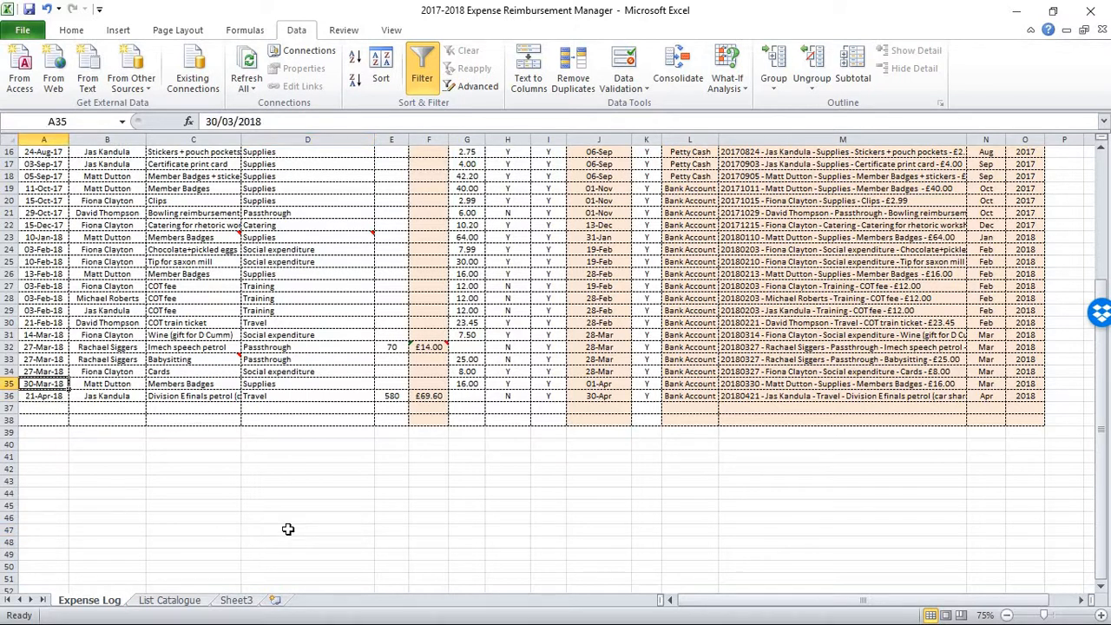
key(Right)
key(Right)
key(Right)
key(Right)
key(Right)
key(Right)
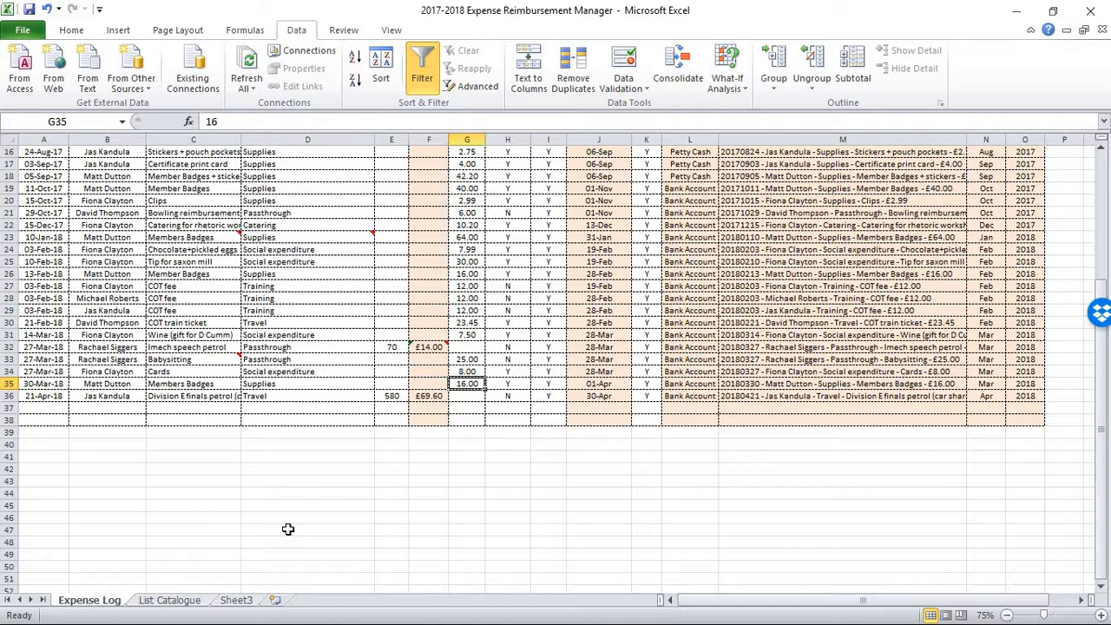
key(Right)
key(Right)
key(Right)
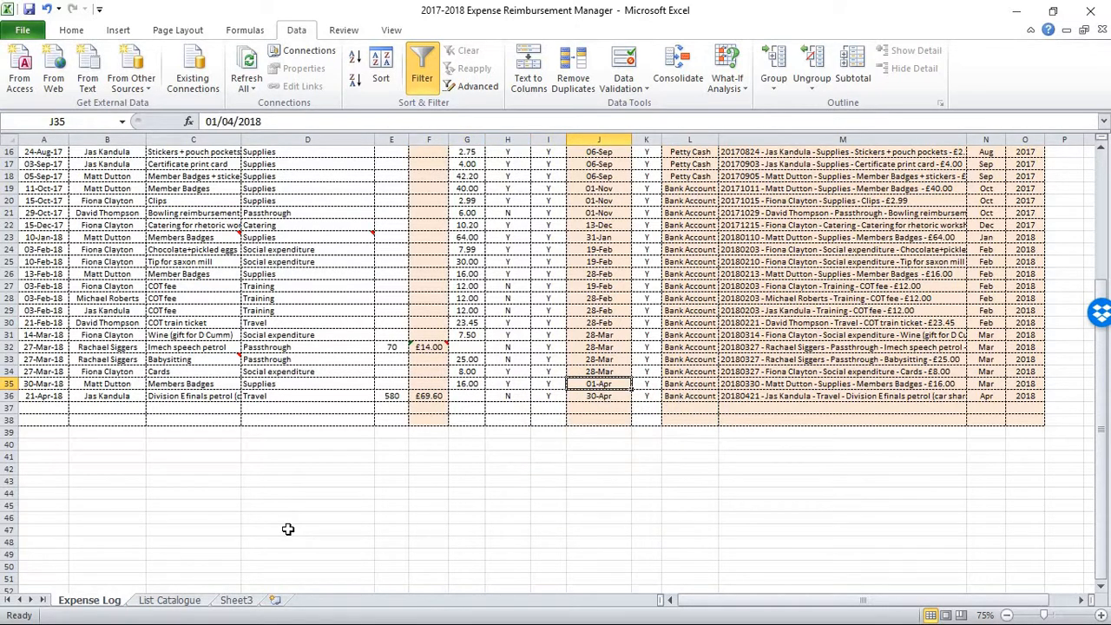
scroll(291, 486, up, 5)
scroll(574, 400, down, 3)
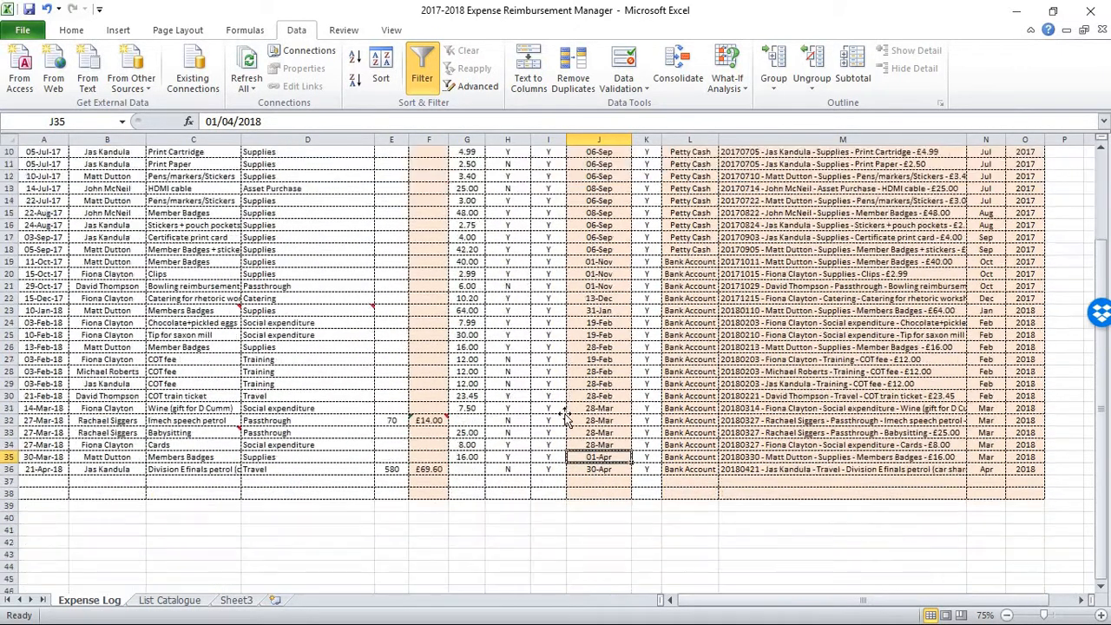
scroll(565, 415, down, 1)
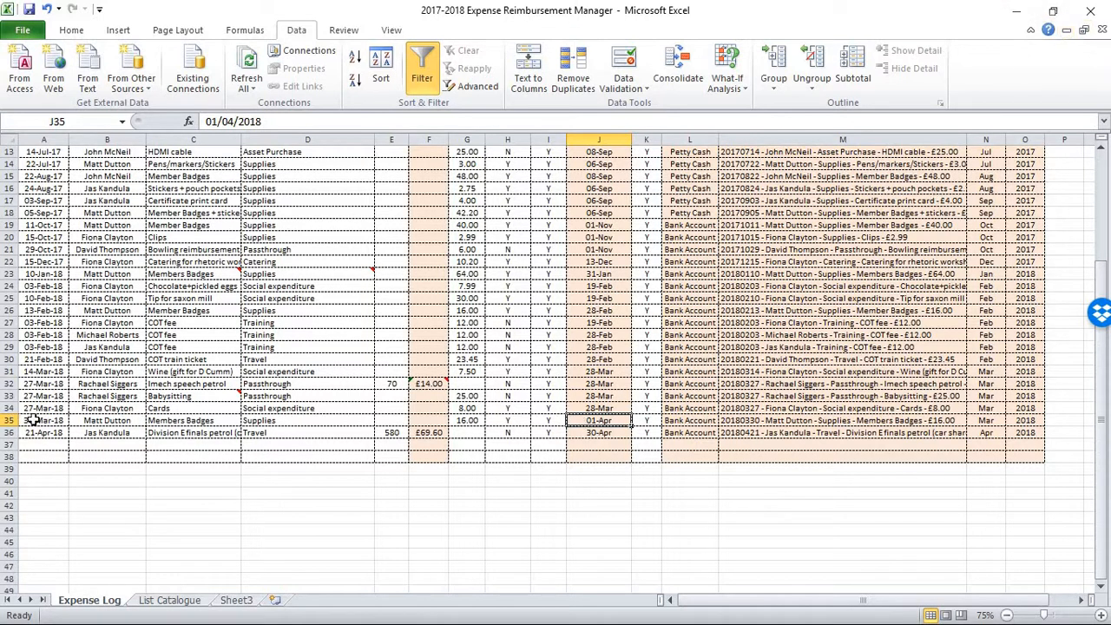
Review row 35's claimant, details, reference formula and receipt status, then minimise the workbook.
drag(43, 421, 599, 420)
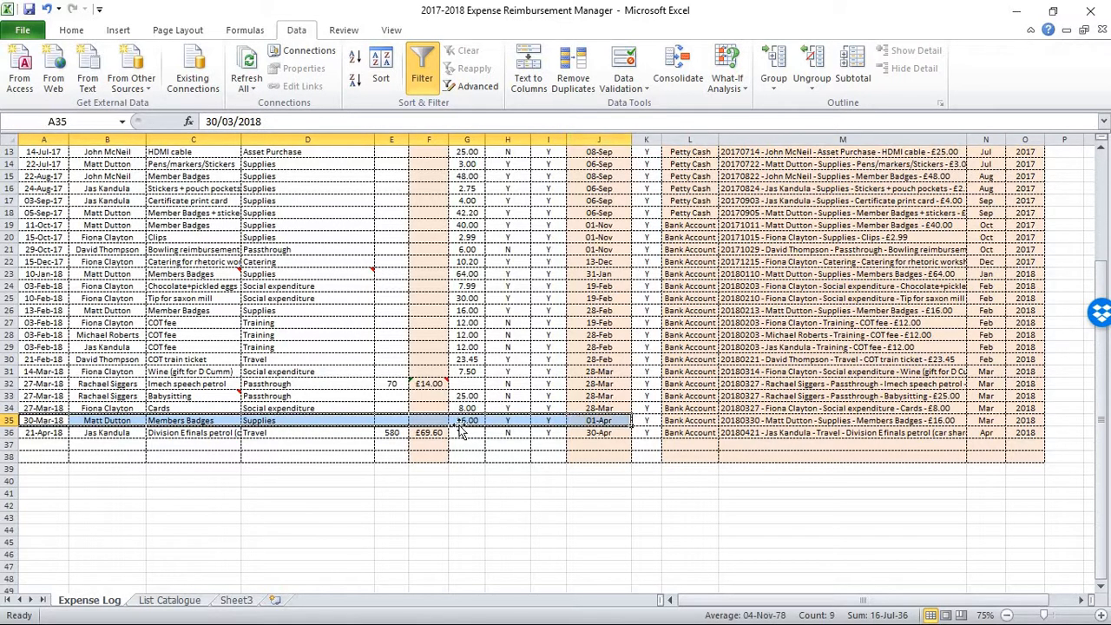
click(211, 422)
click(108, 422)
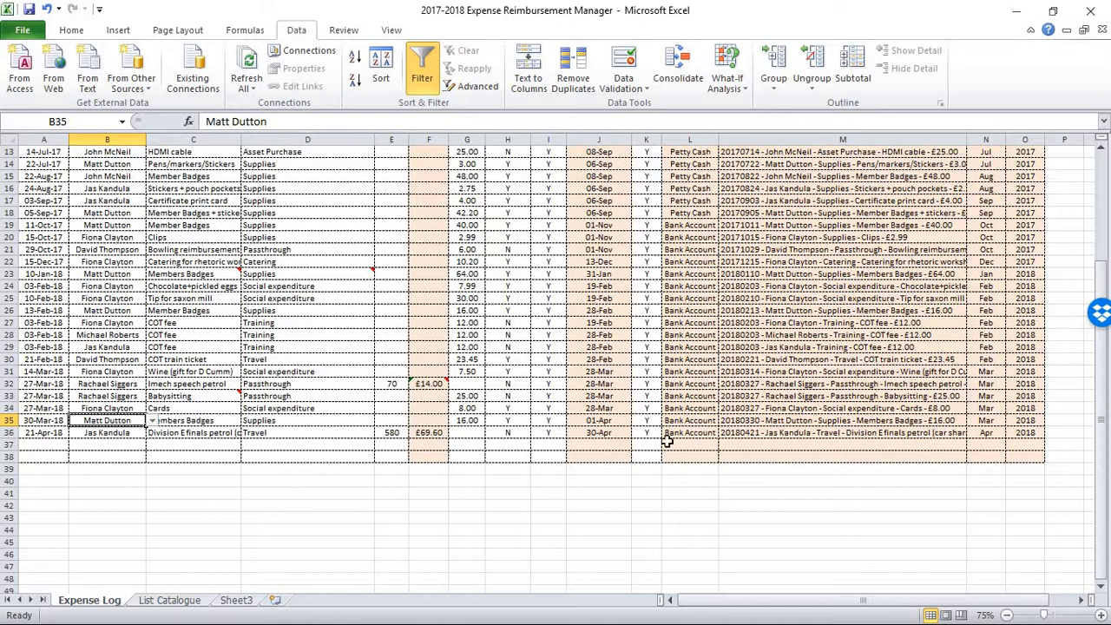
click(764, 422)
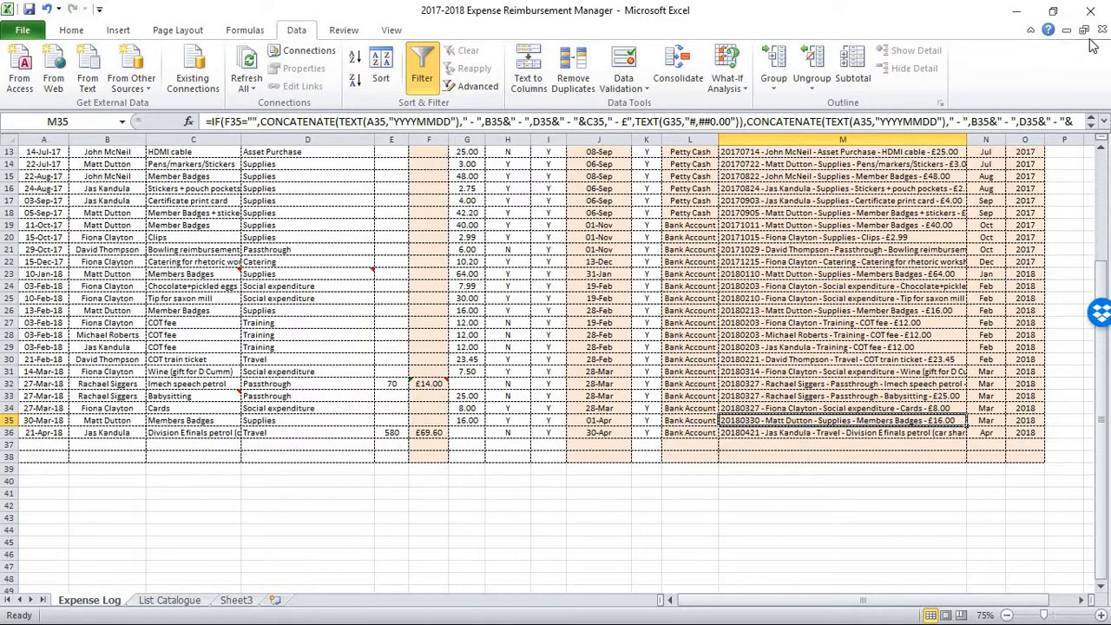
click(497, 422)
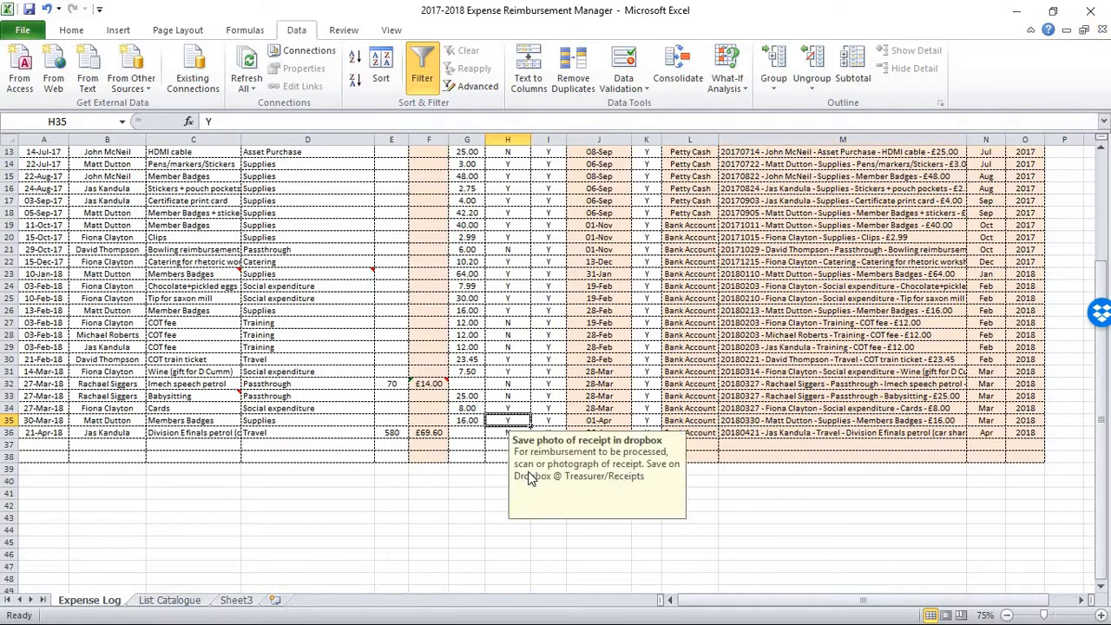
key(Left)
key(Right)
key(Right)
key(Left)
key(Left)
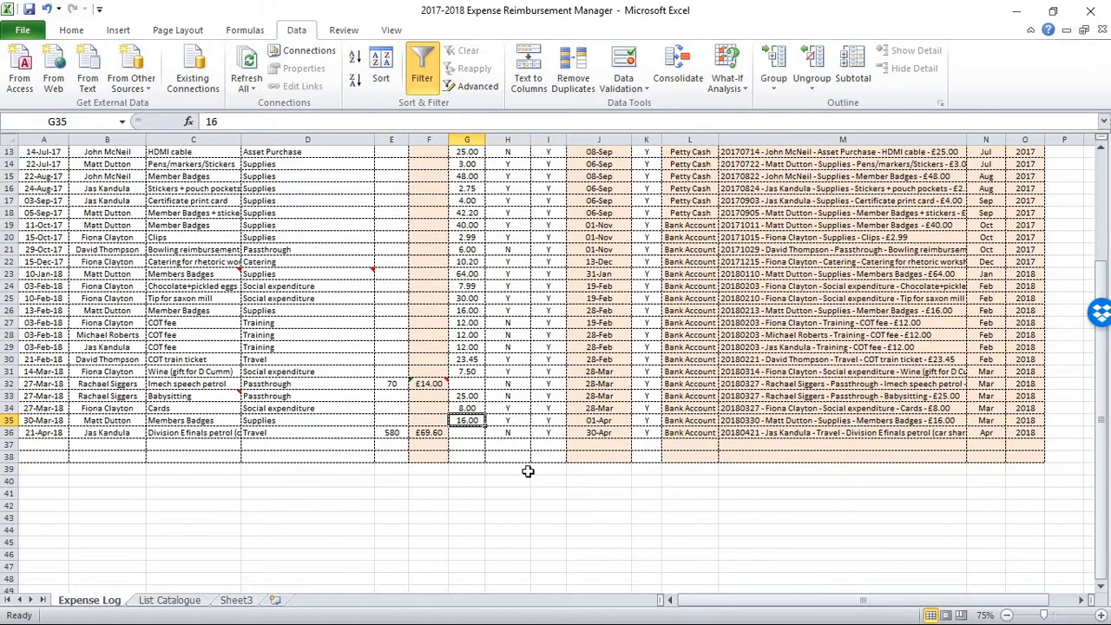
key(Right)
key(Right)
key(Right)
key(Right)
key(Left)
key(Left)
key(Left)
key(Left)
click(1066, 29)
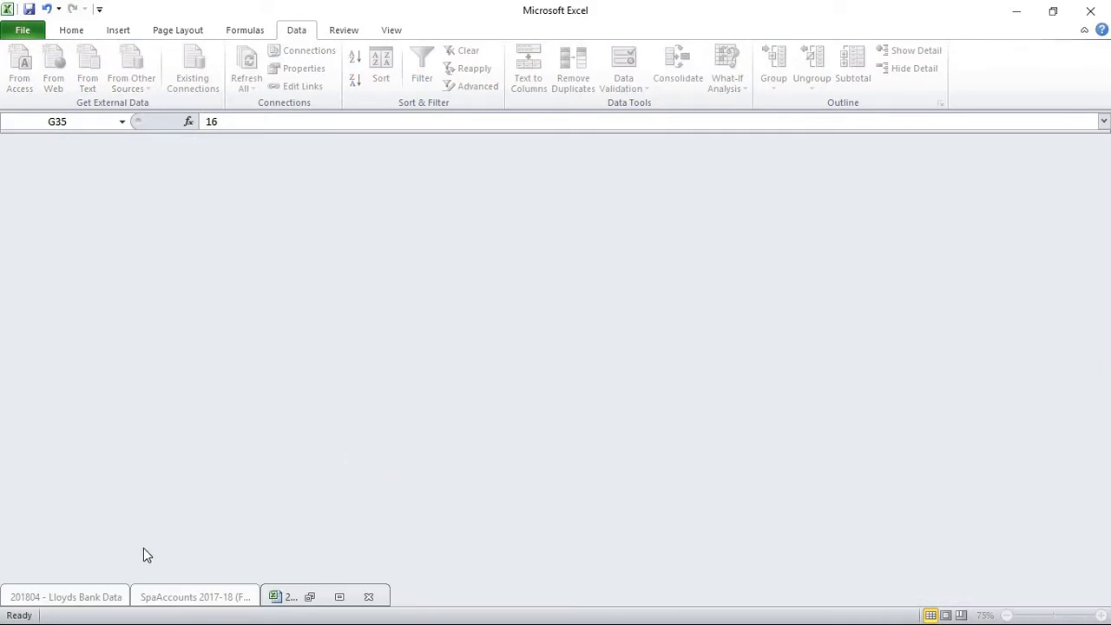
In SpaAccounts, enter 'expenses for badges' as row 276's description.
double_click(216, 597)
click(297, 291)
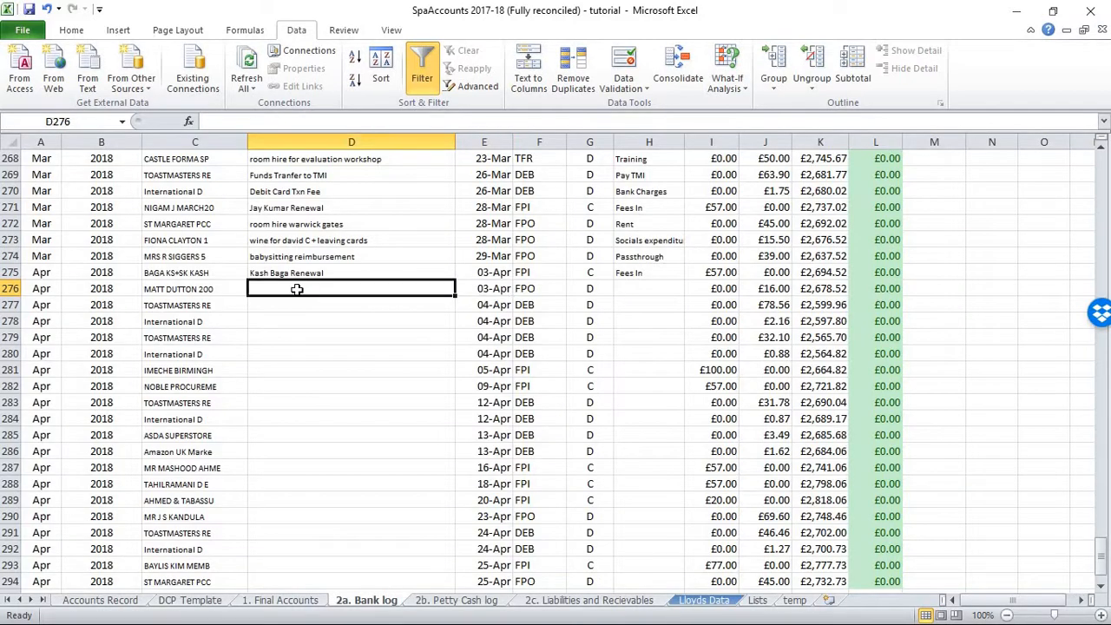
text(Bag)
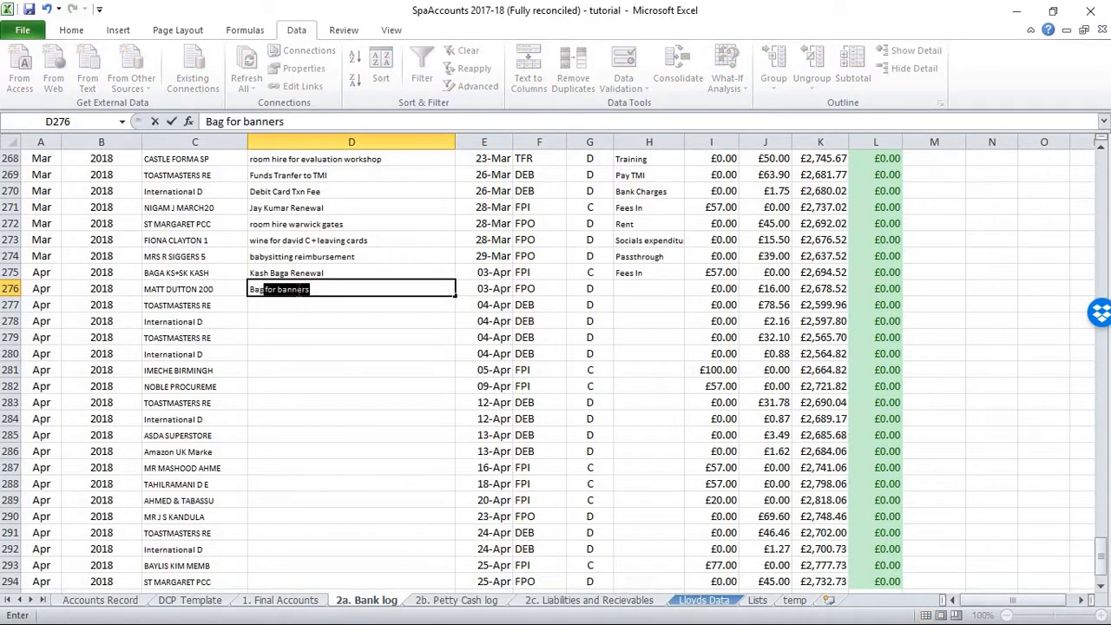
key(BackSpace)
key(BackSpace)
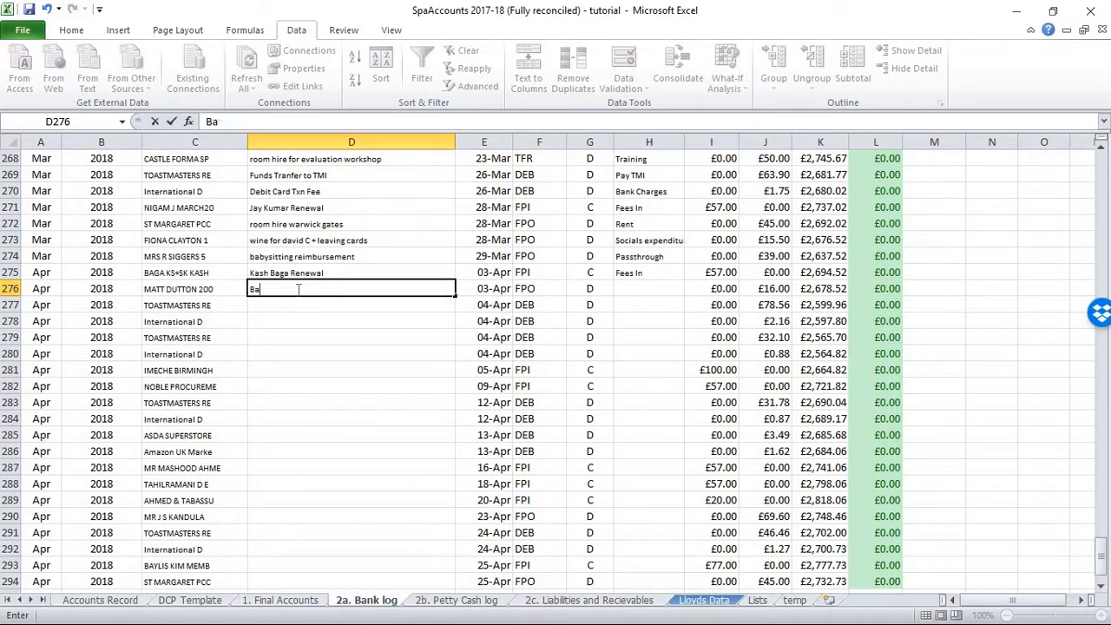
text(Expe)
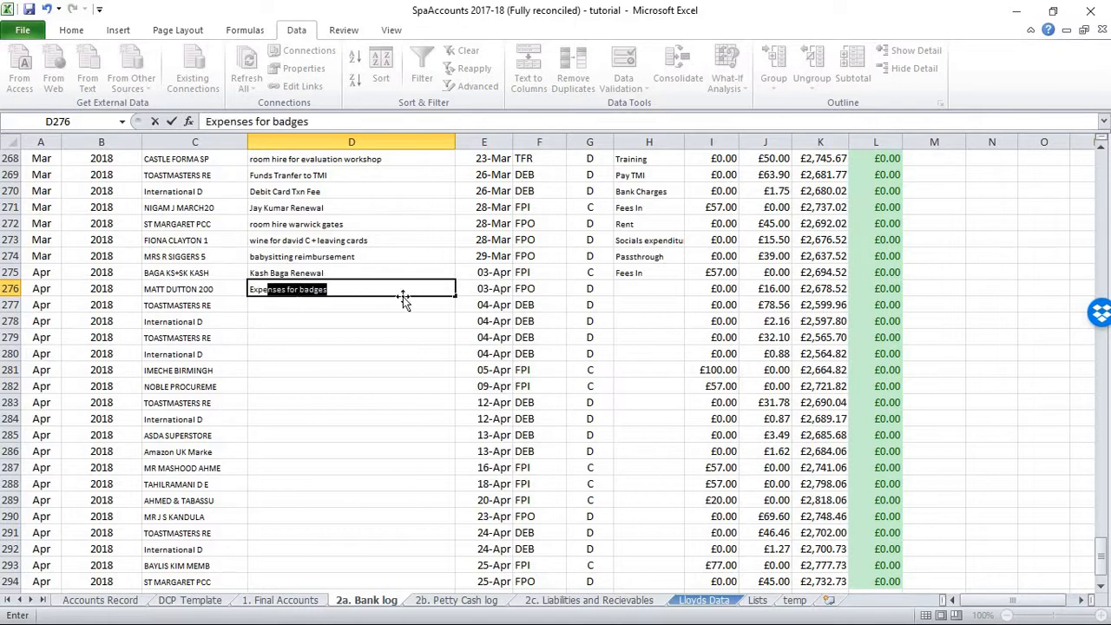
scroll(359, 334, down, 1)
click(355, 321)
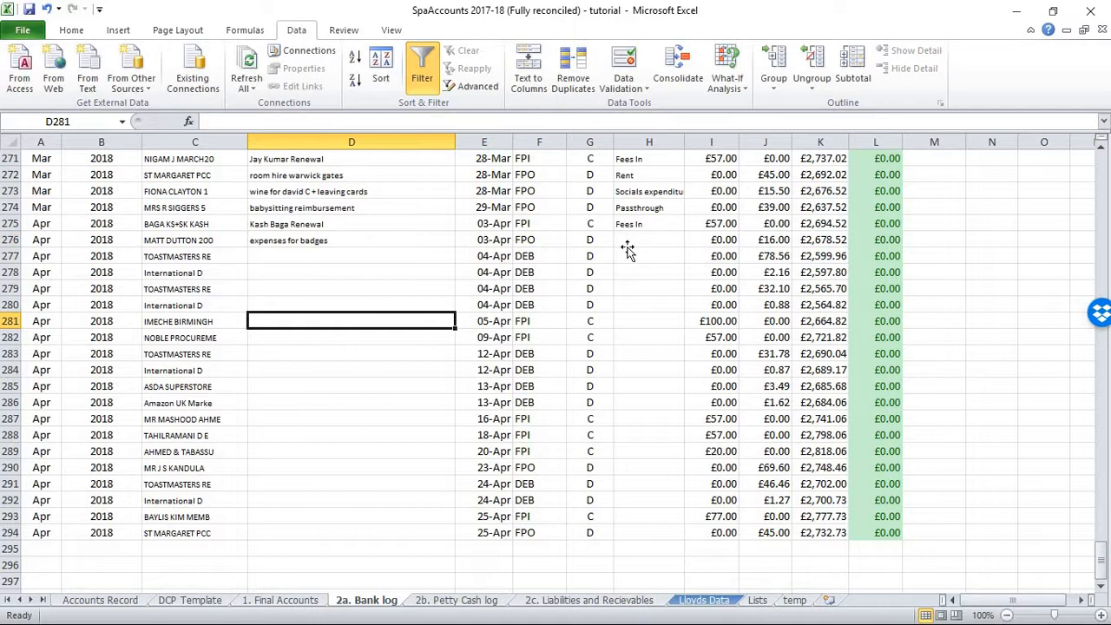
Set row 276's category to Supplies, then select the temp sheet's prepared descriptions.
click(626, 244)
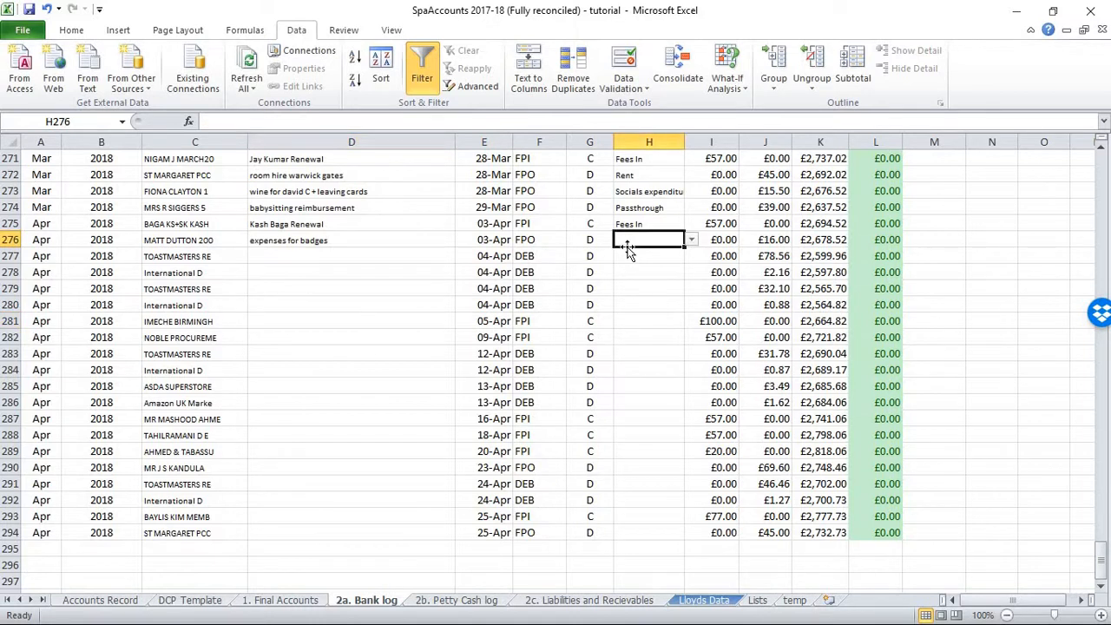
click(692, 240)
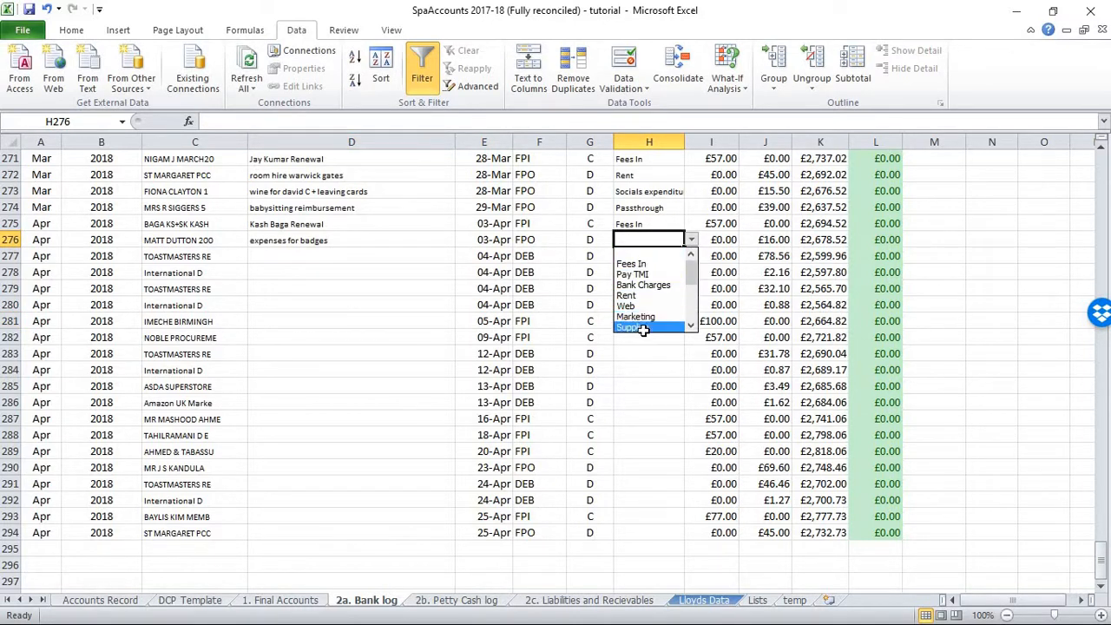
click(642, 329)
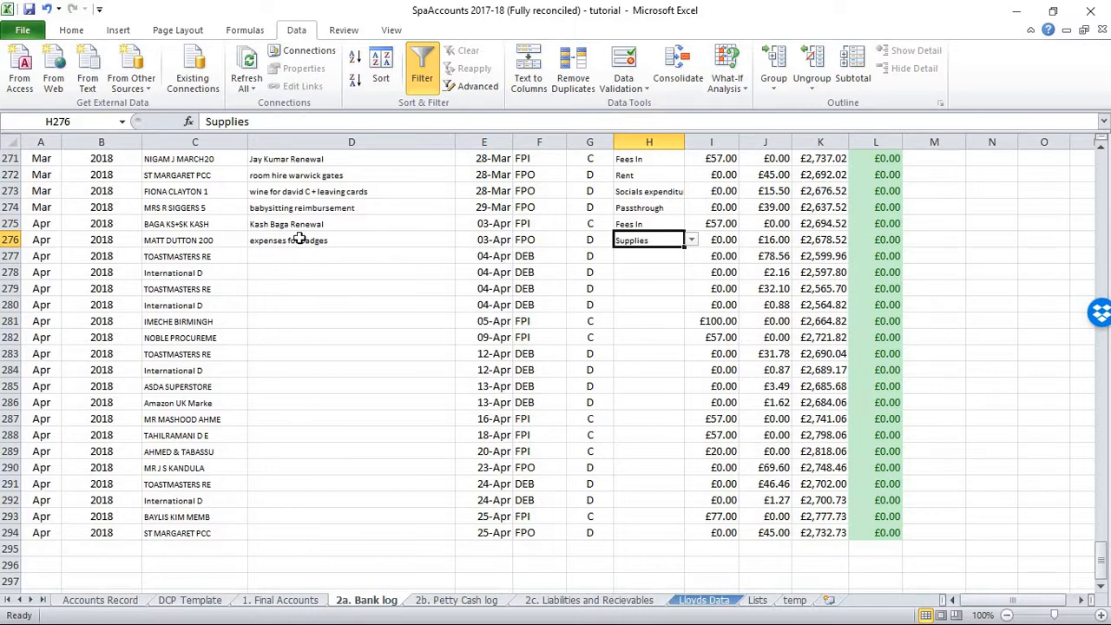
drag(298, 239, 287, 532)
click(299, 467)
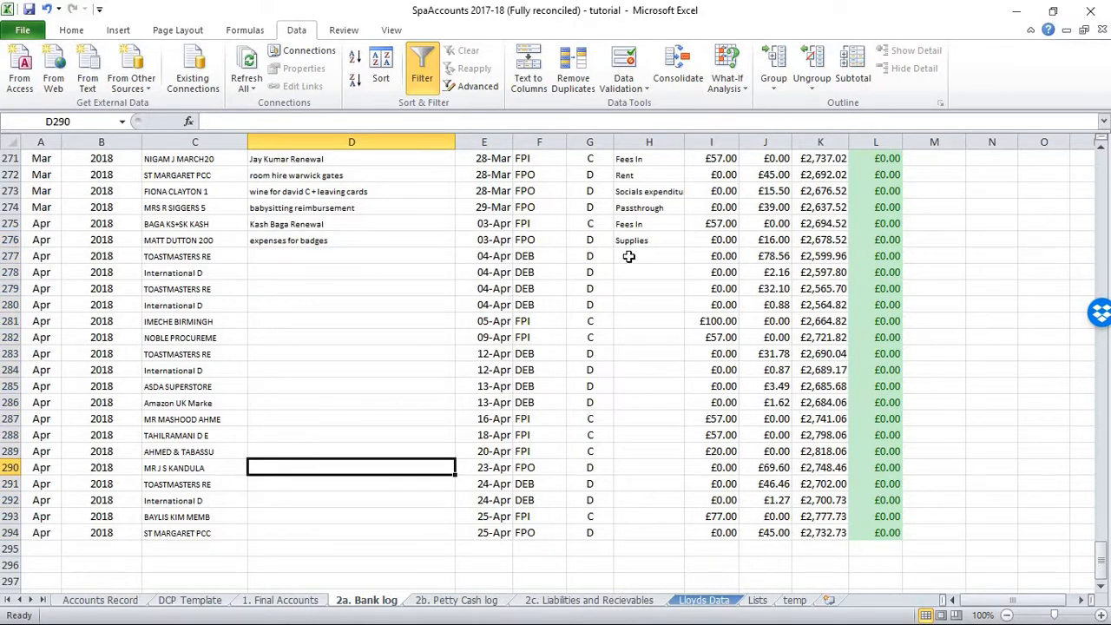
drag(665, 227, 649, 259)
click(652, 303)
click(652, 260)
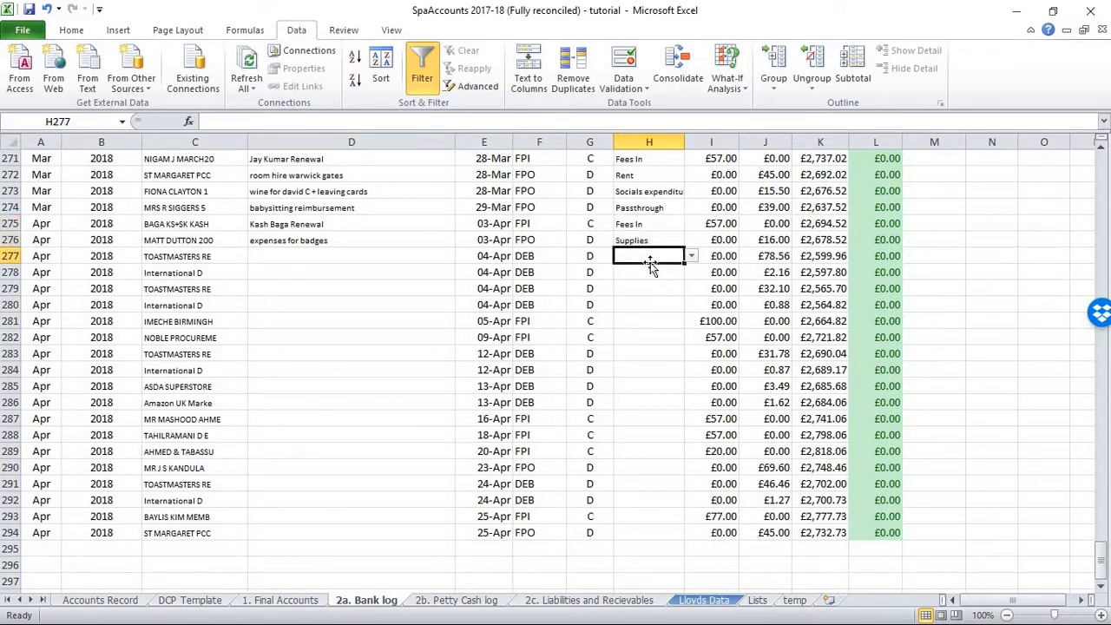
click(794, 600)
drag(153, 174, 142, 490)
Copy the 20 prepared descriptions and paste them as values into Bank log D275:D294.
right_click(152, 427)
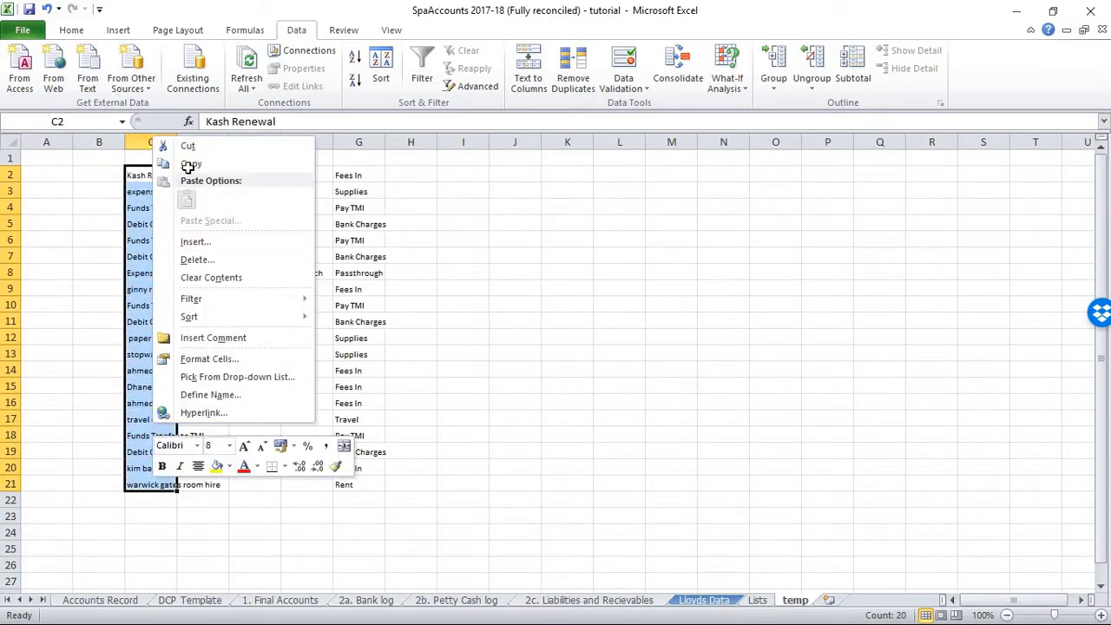
click(190, 163)
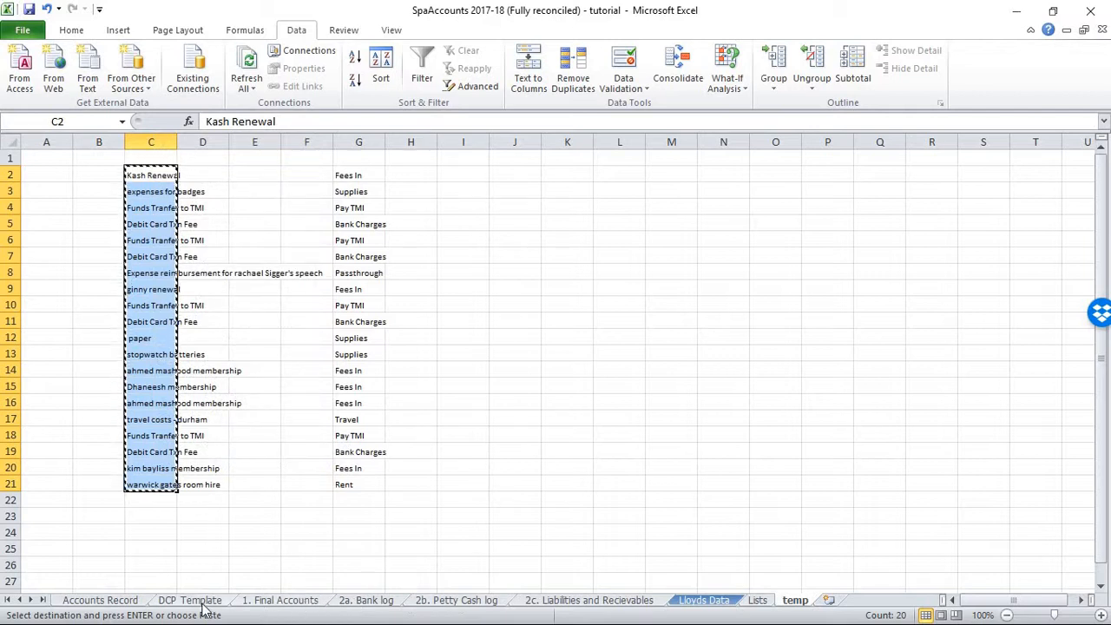
click(367, 600)
right_click(293, 226)
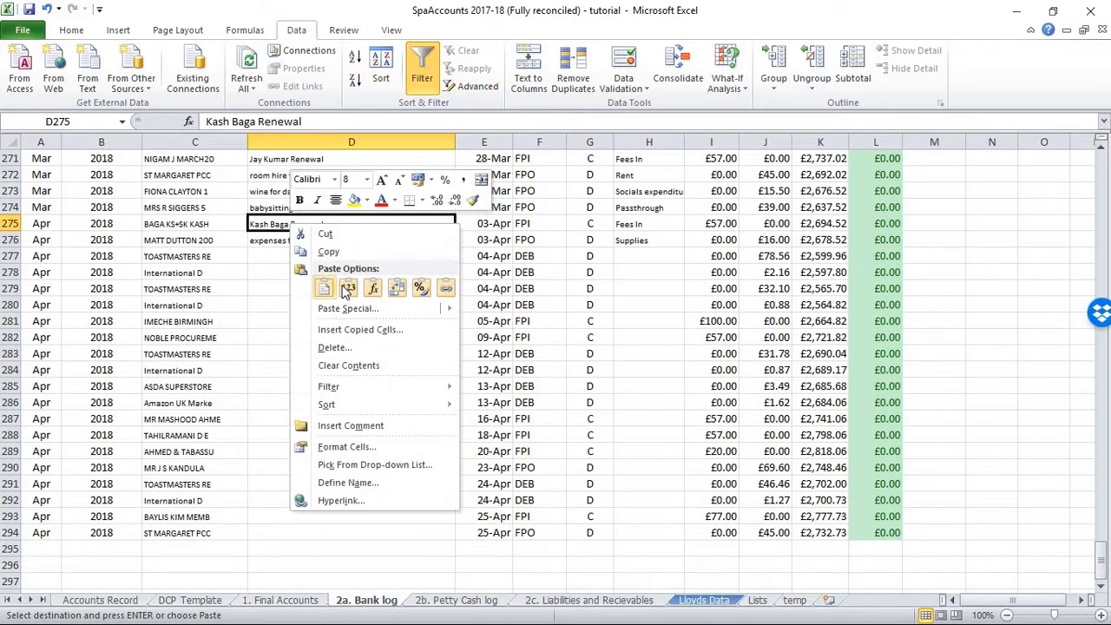
click(348, 287)
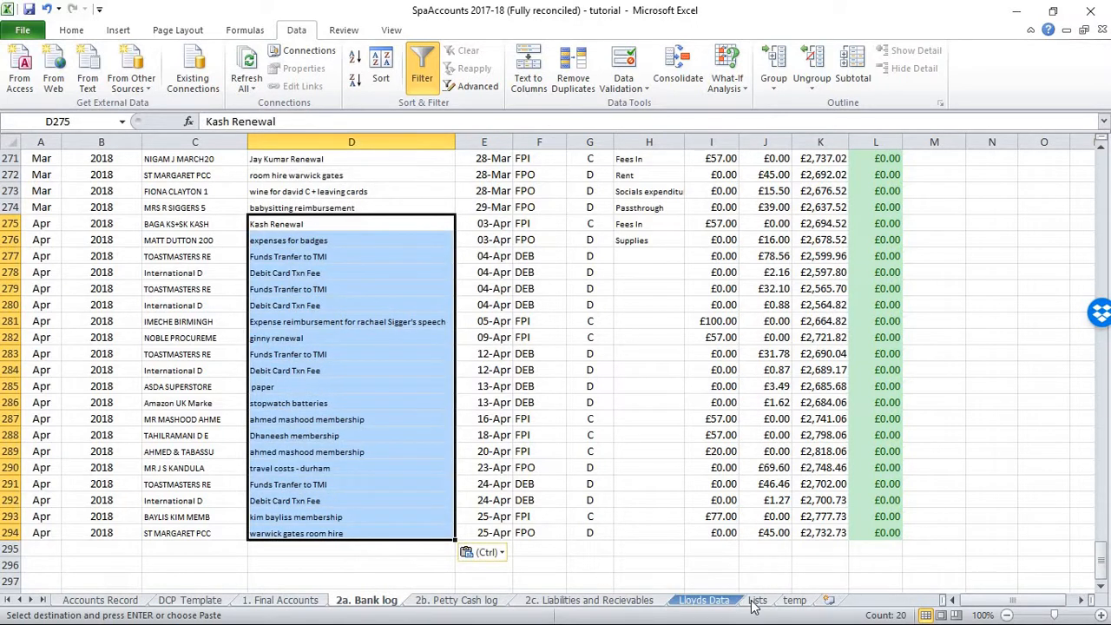
Copy the prepared categories temp!G2:G21 and paste them into Bank log H275:H294.
click(755, 601)
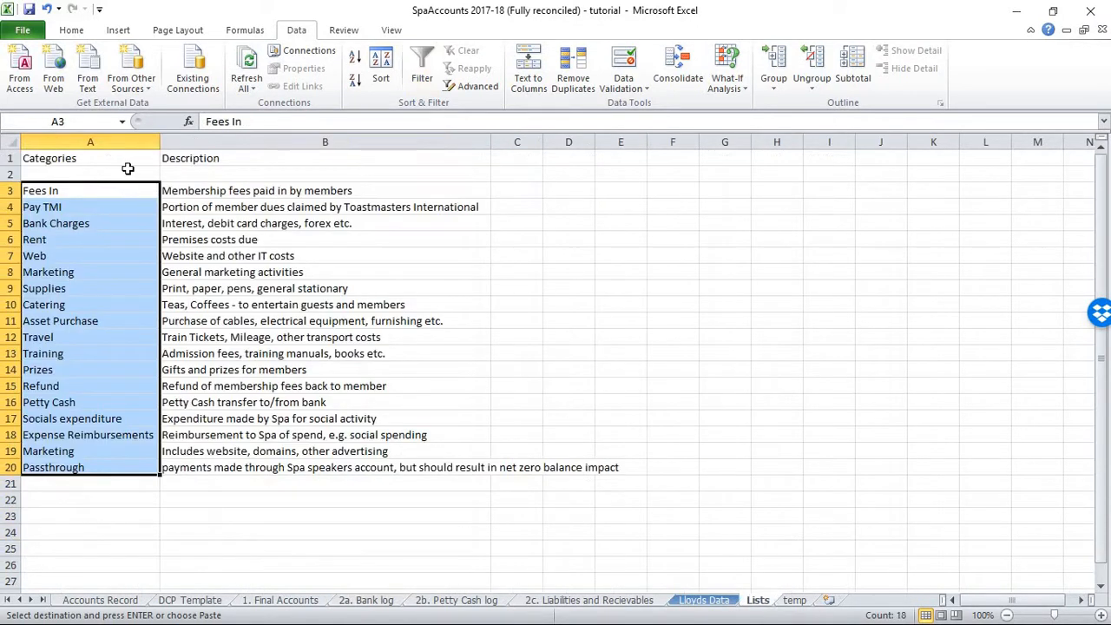
click(794, 600)
click(342, 173)
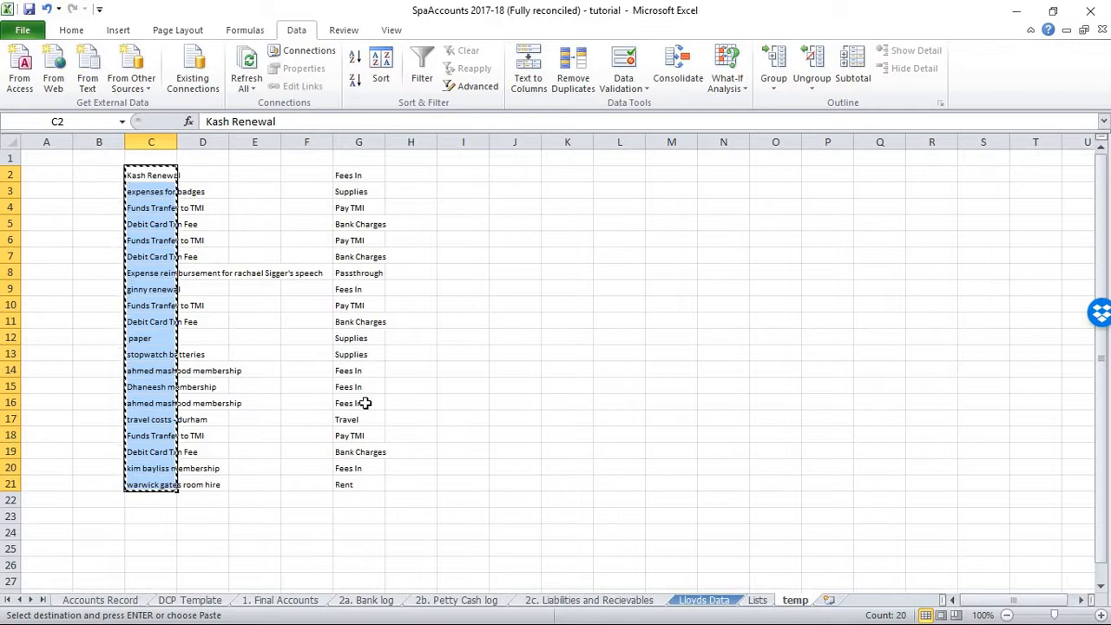
shift+click(365, 401)
drag(367, 477, 363, 485)
right_click(373, 311)
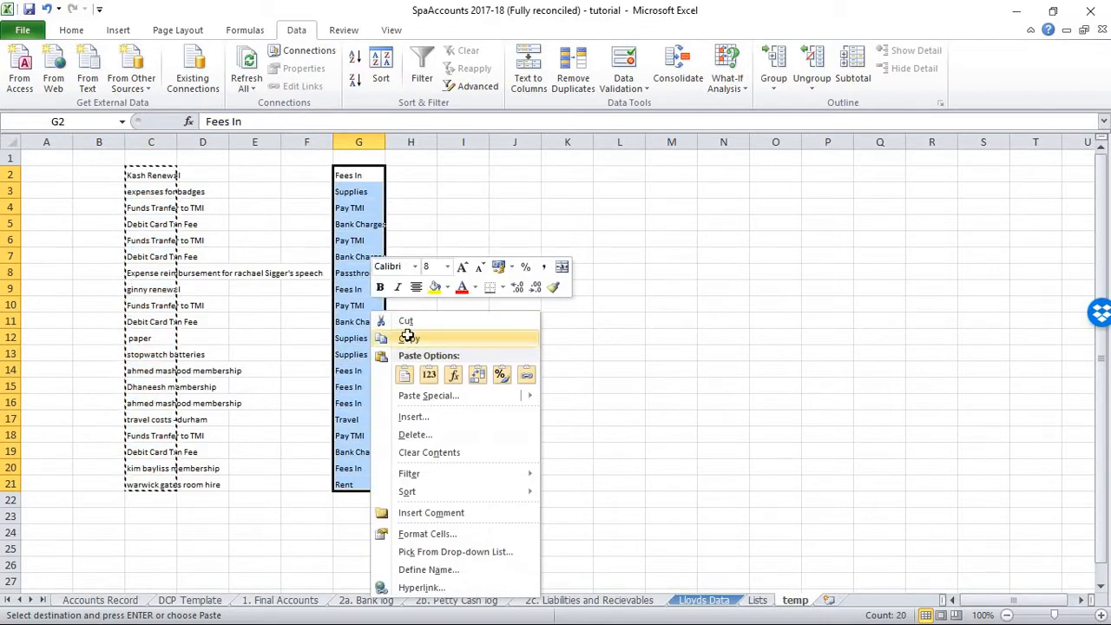
click(409, 338)
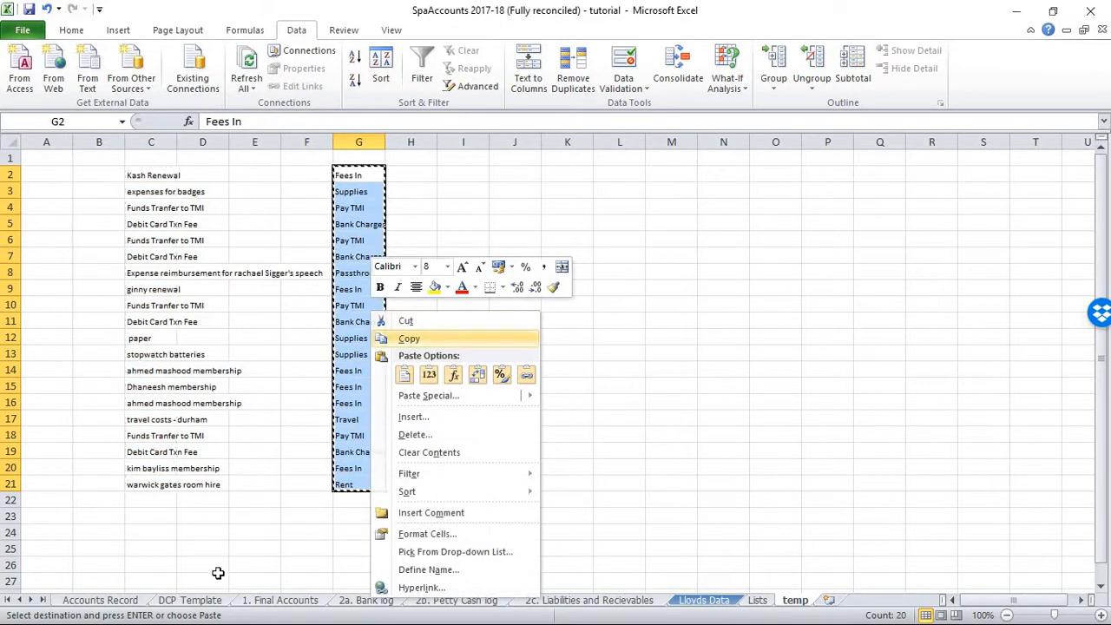
click(345, 604)
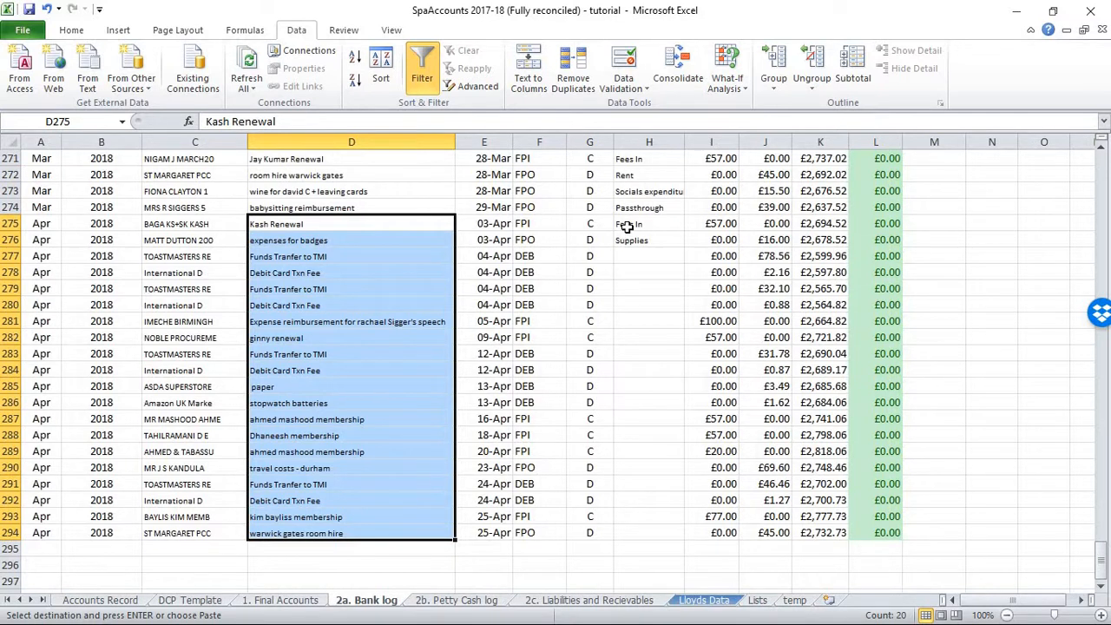
click(627, 227)
right_click(629, 227)
click(684, 292)
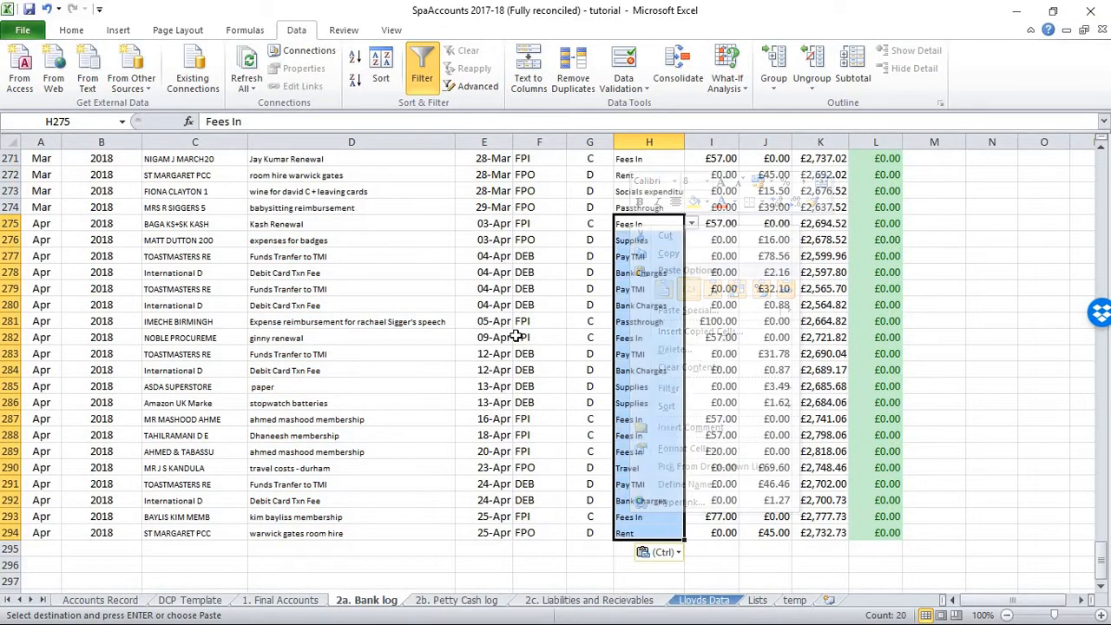
click(517, 337)
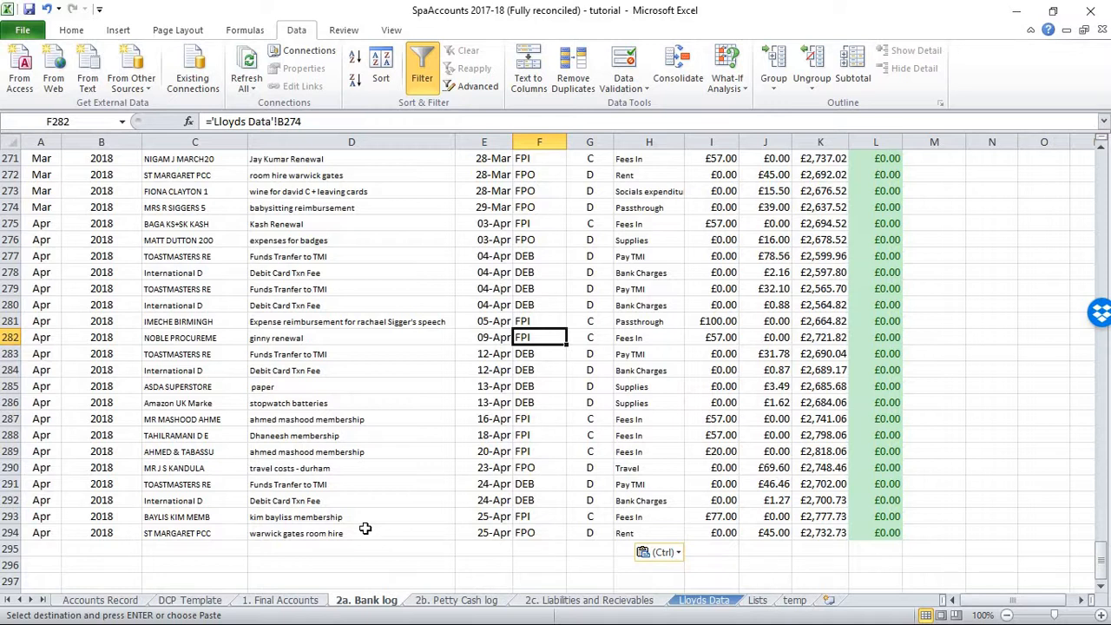
click(295, 605)
scroll(221, 354, down, 2)
scroll(102, 204, up, 2)
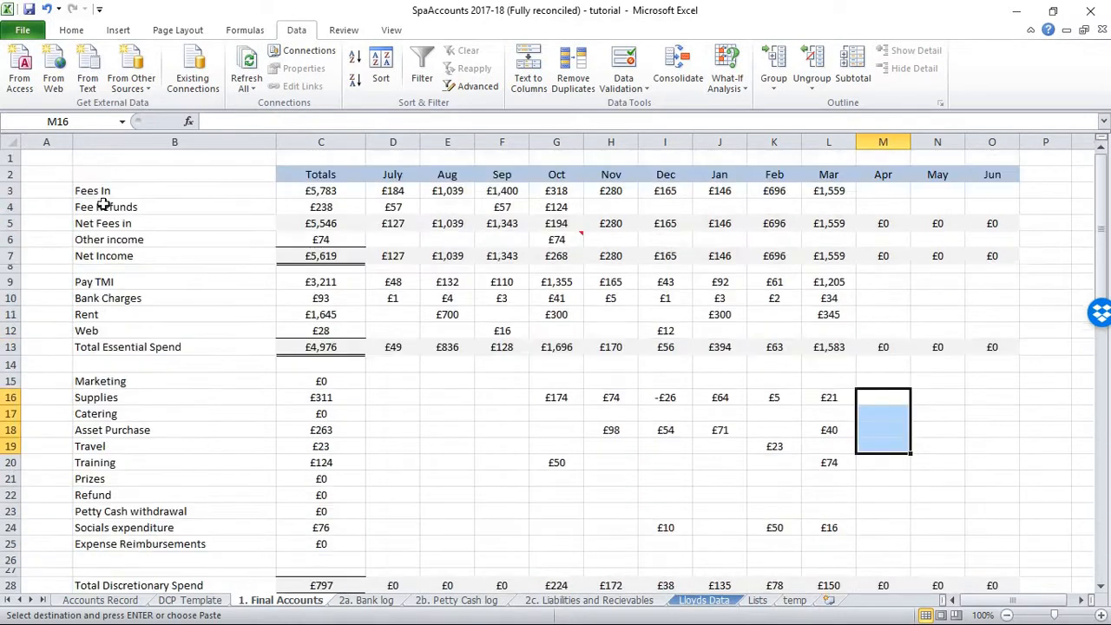
drag(101, 192, 130, 315)
drag(392, 177, 491, 170)
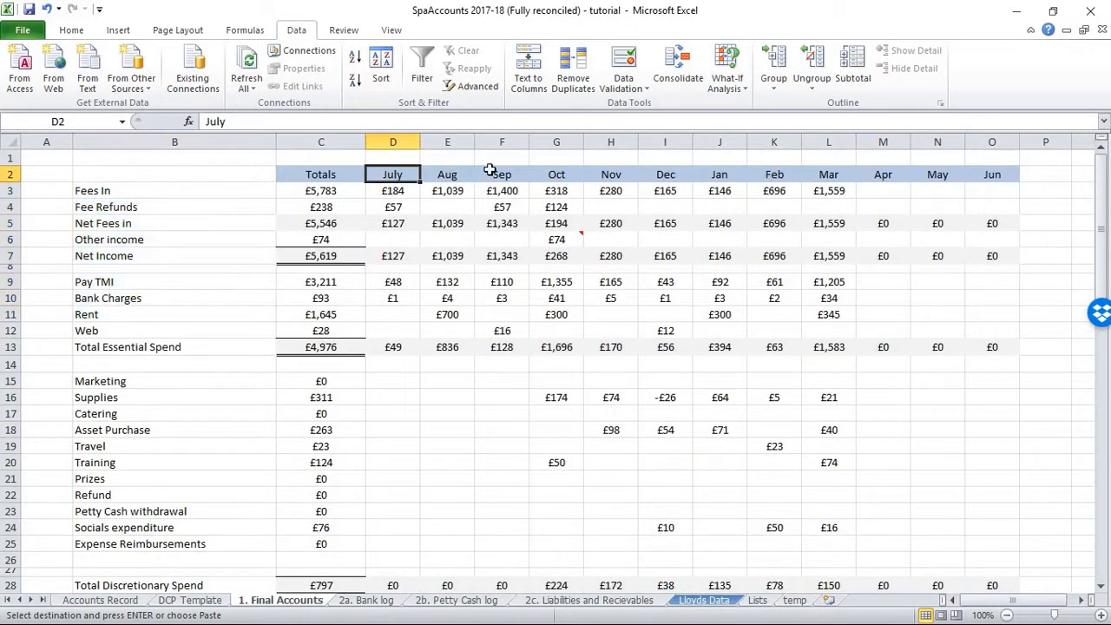
key(Right)
key(Right)
key(Right)
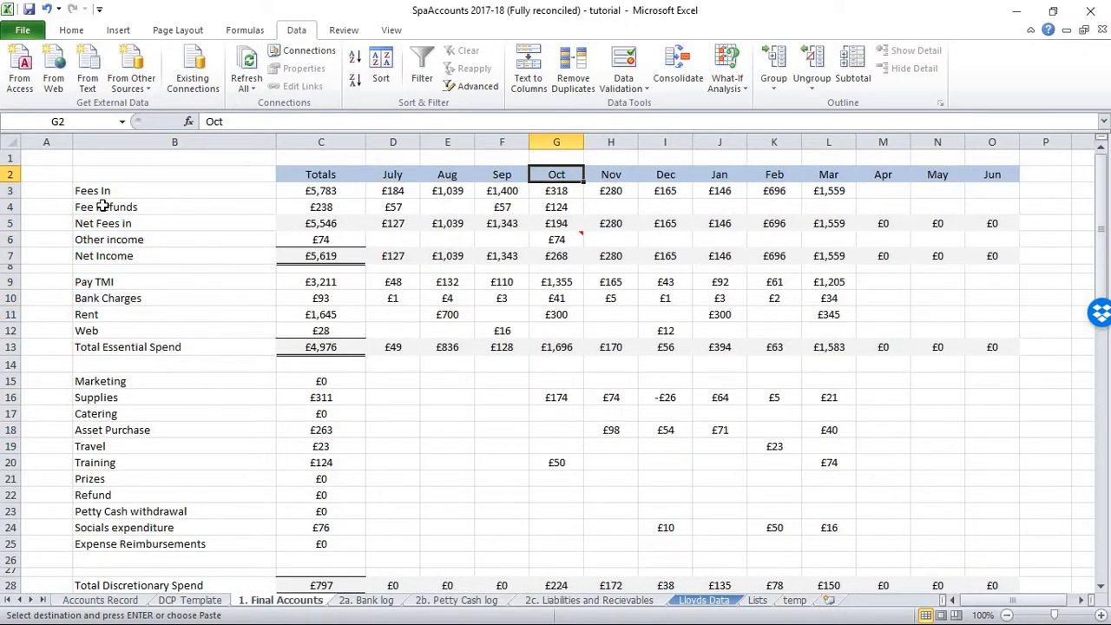
click(100, 192)
key(Down)
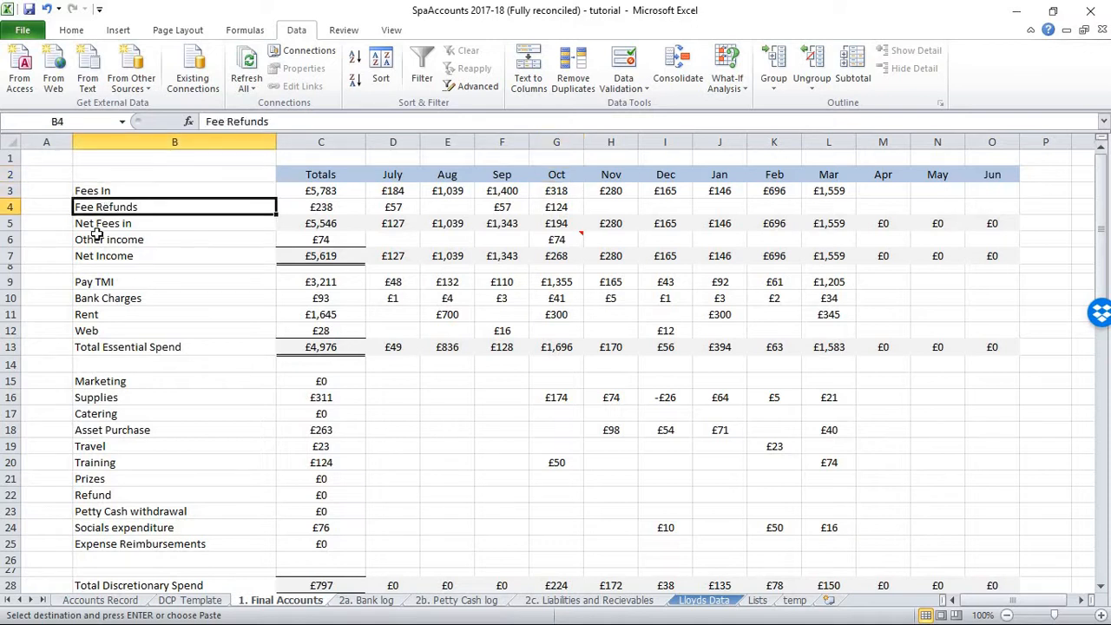
key(Down)
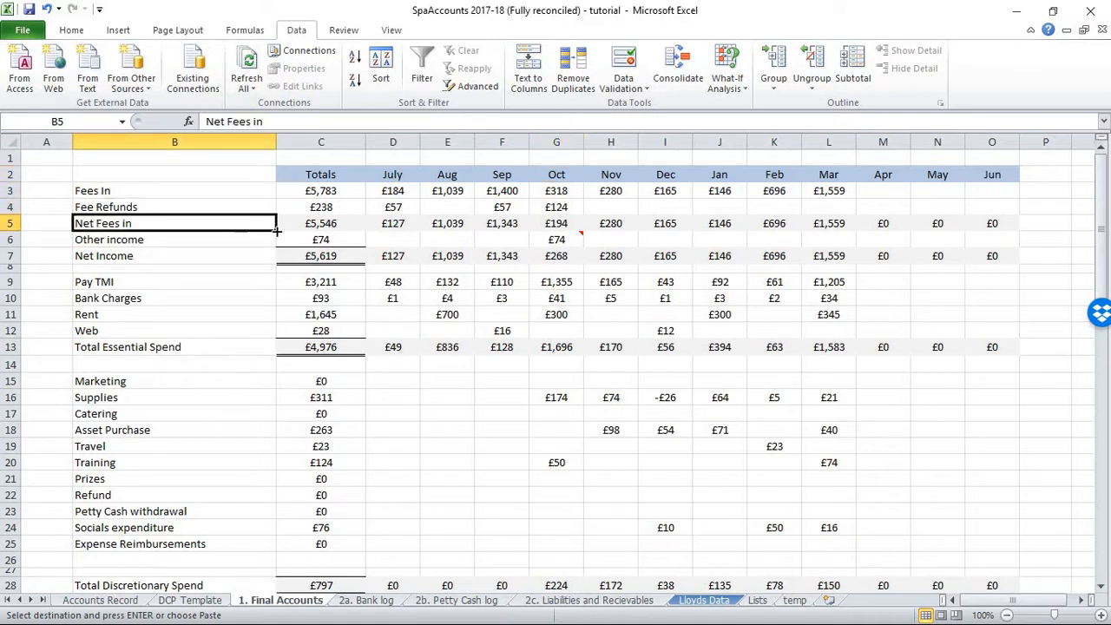
key(Right)
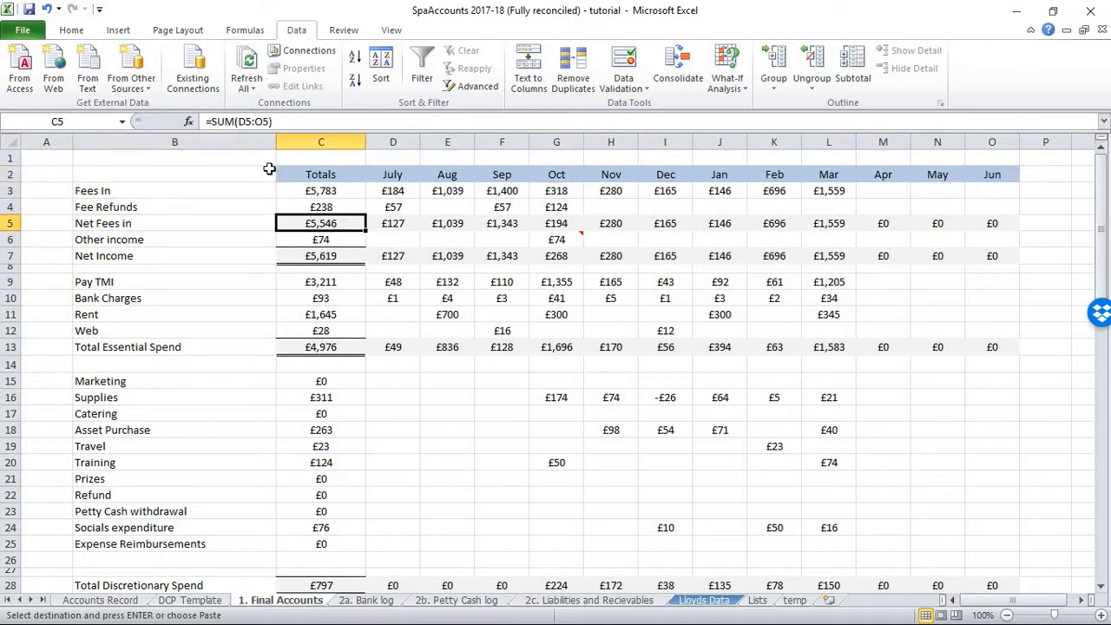
click(312, 207)
click(318, 223)
click(315, 209)
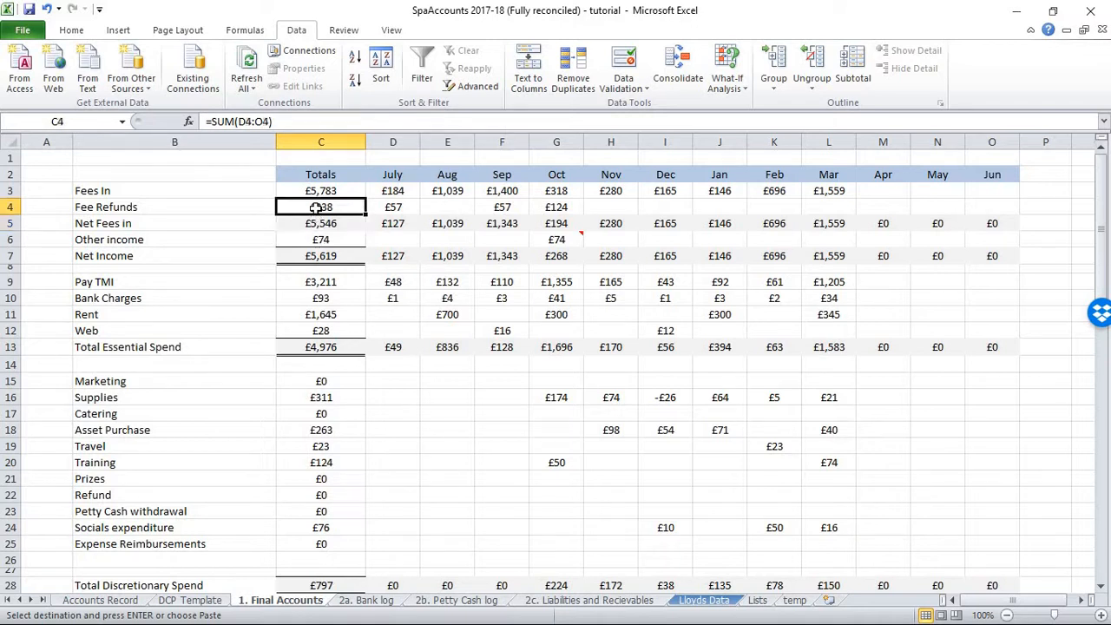
click(317, 254)
click(317, 223)
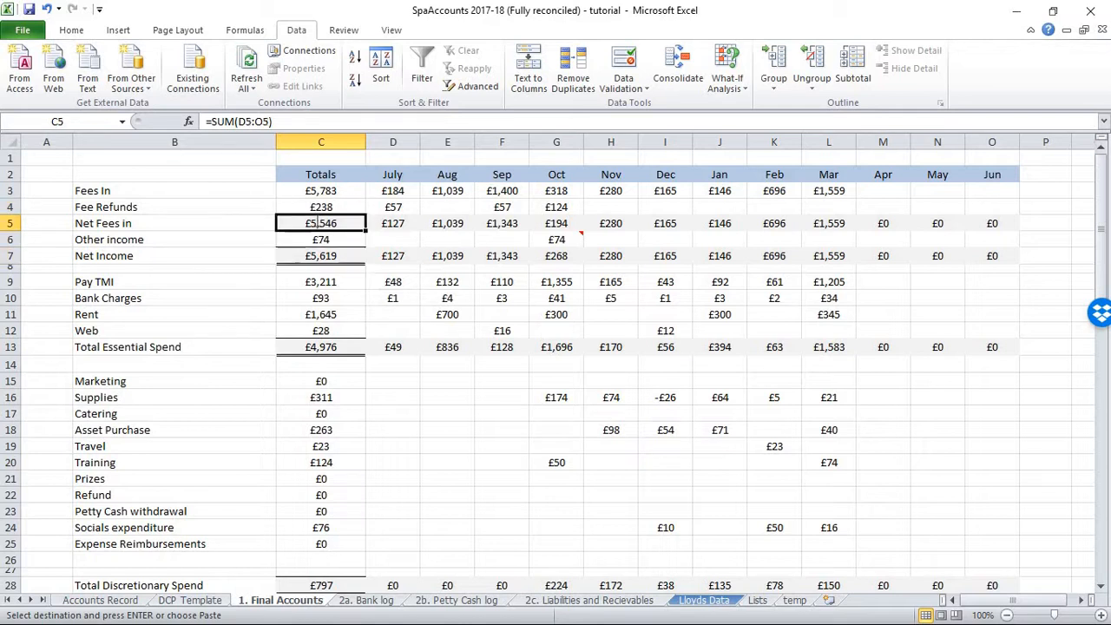
double_click(317, 224)
key(Return)
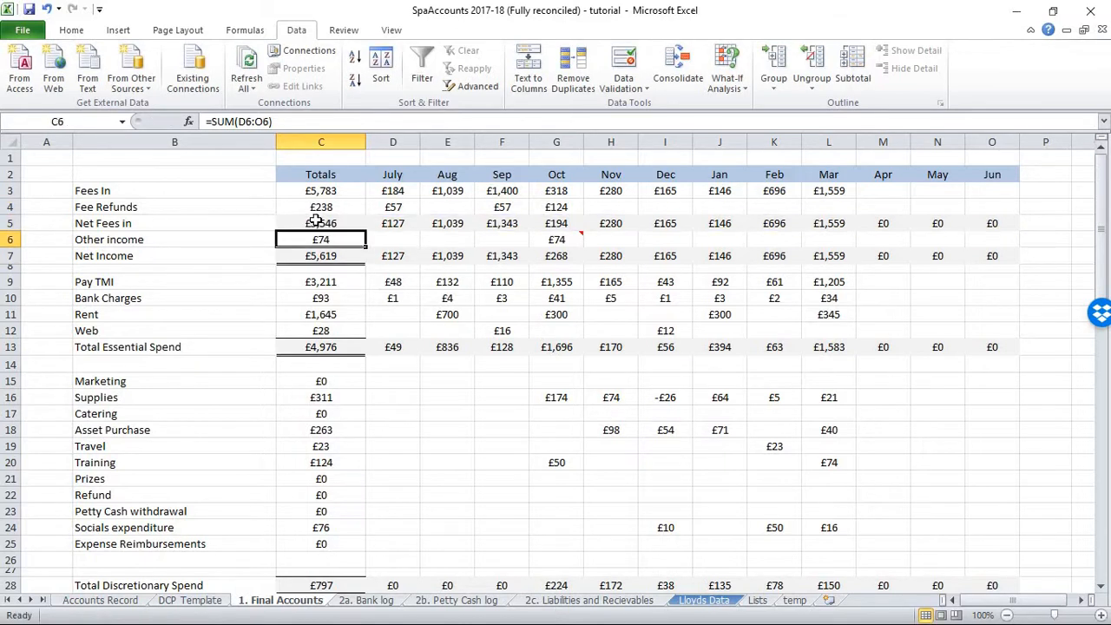
key(Up)
key(Right)
key(Up)
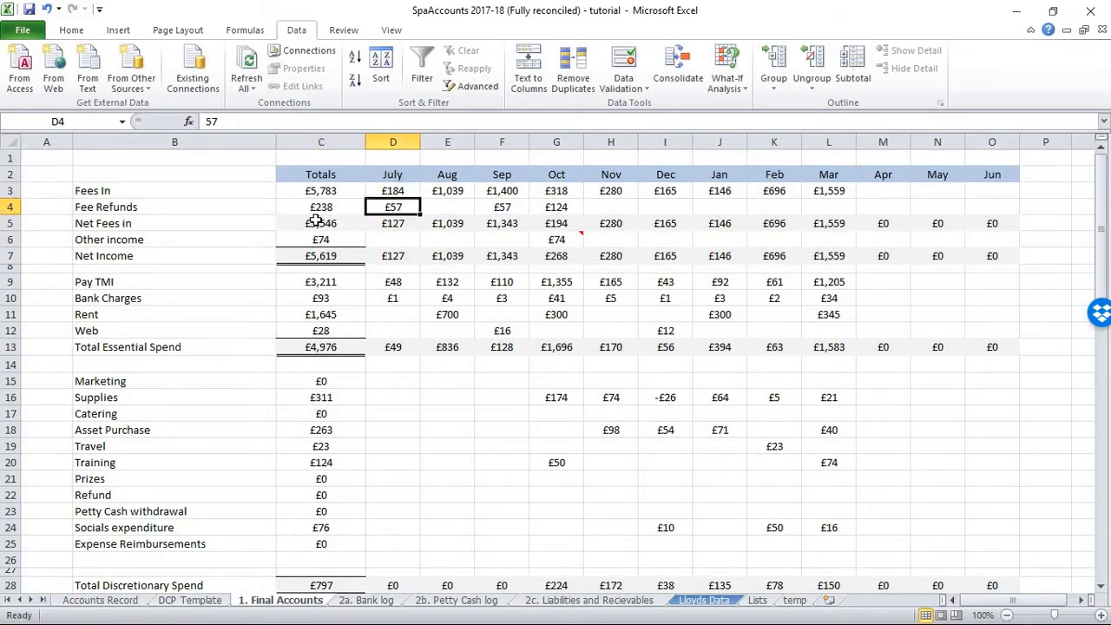
key(Down)
key(Left)
key(Down)
key(Left)
key(Up)
key(Right)
key(Right)
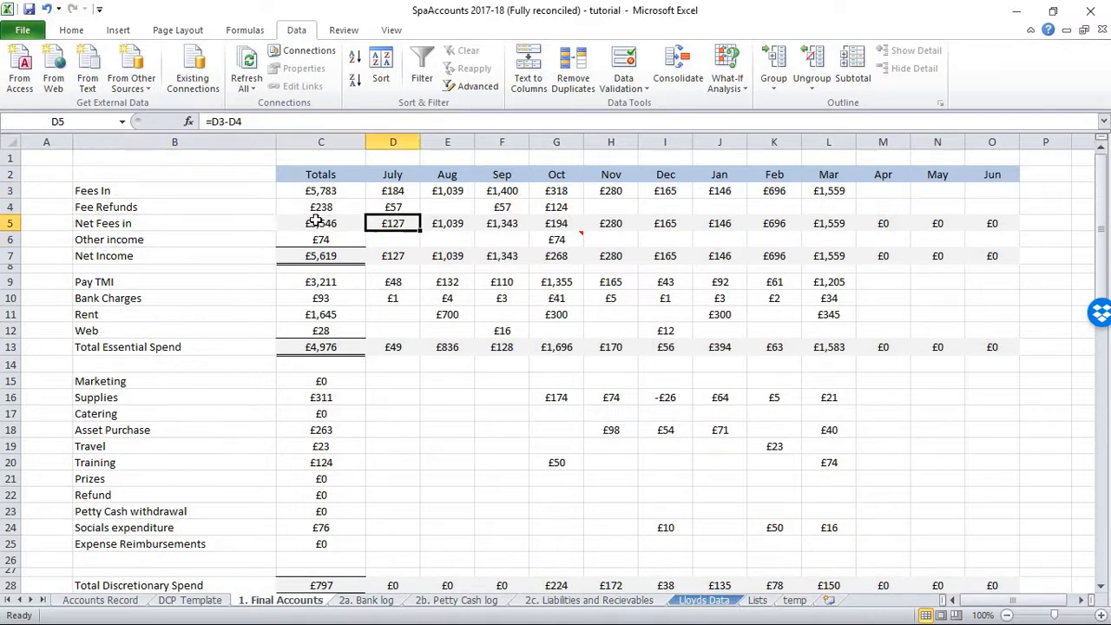
key(Left)
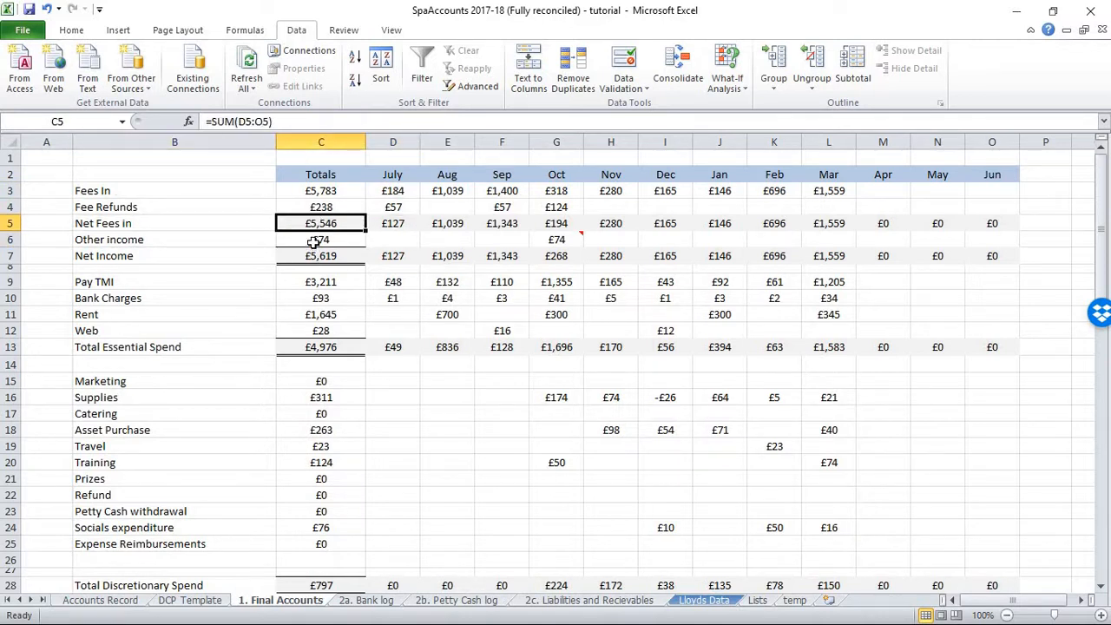
drag(313, 282, 317, 332)
click(156, 346)
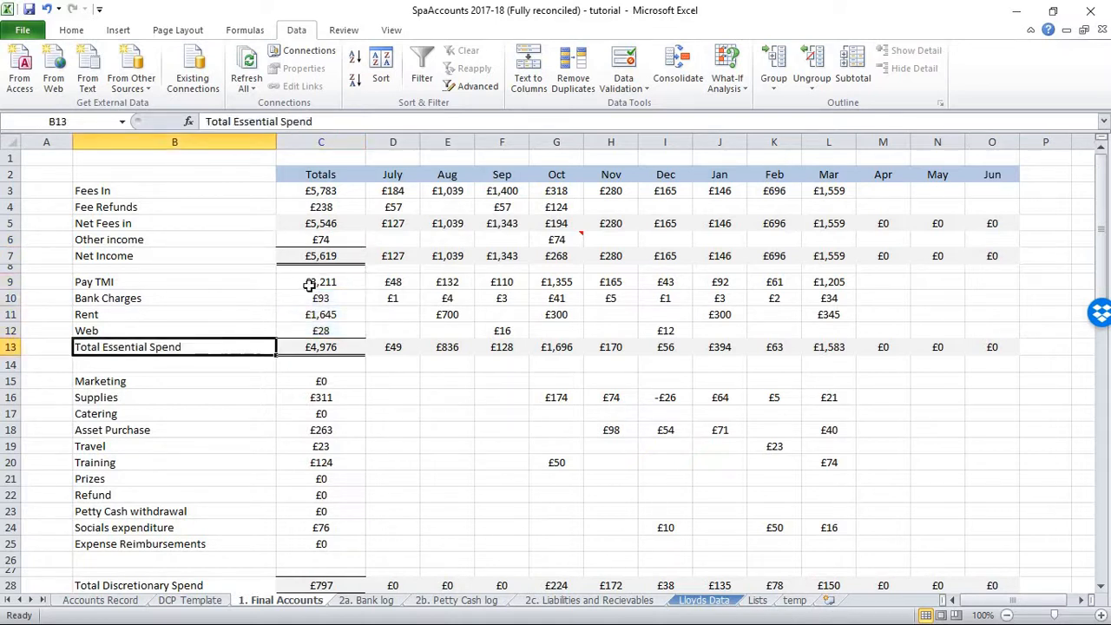
click(310, 285)
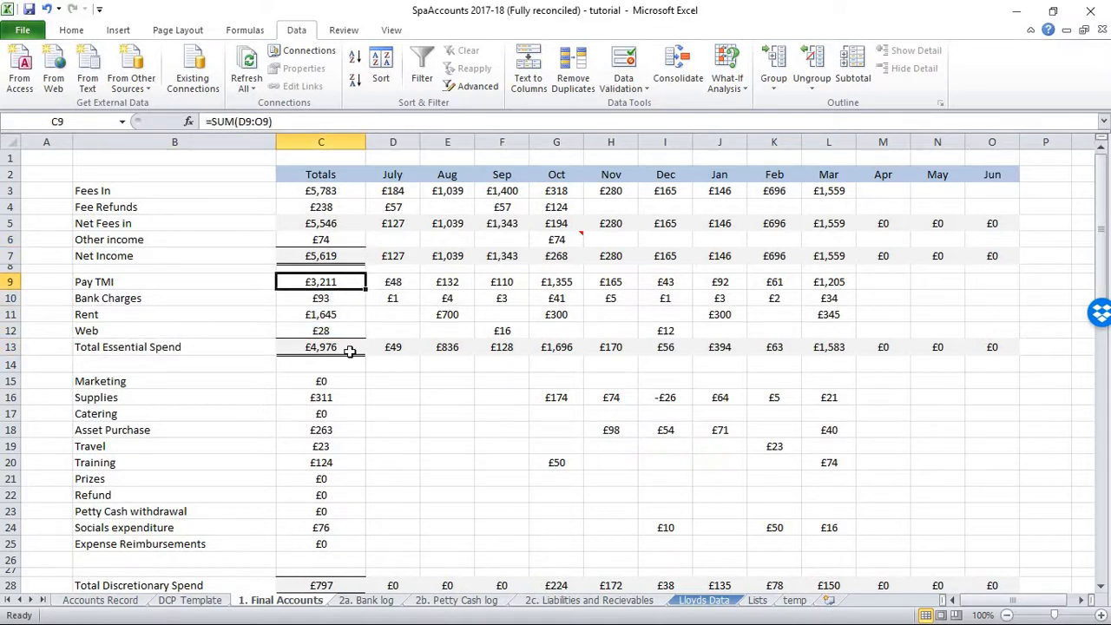
key(Down)
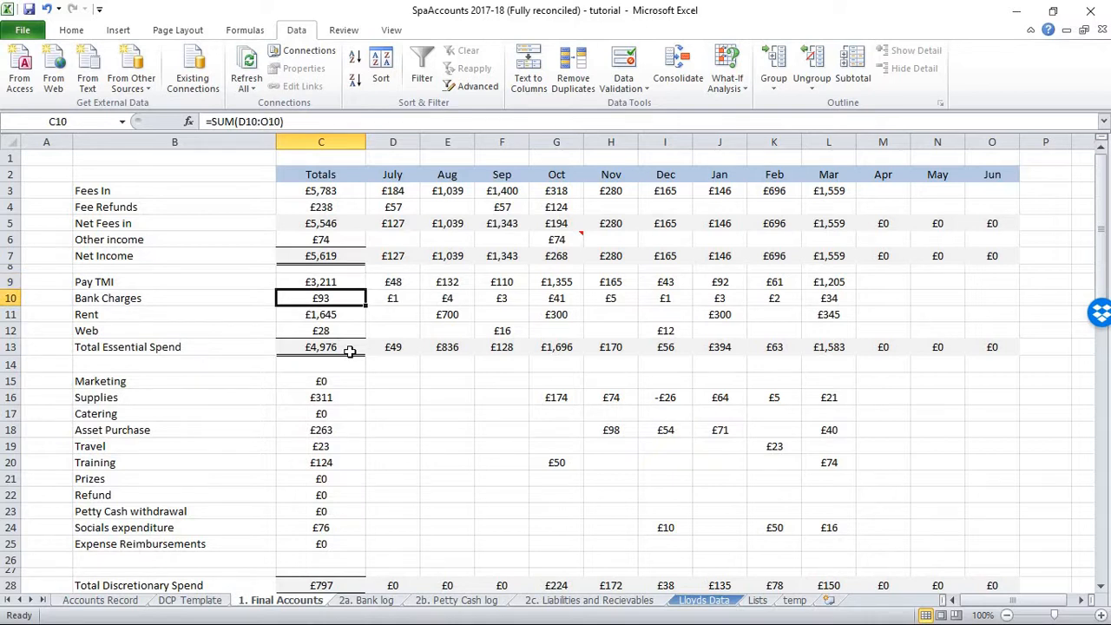
key(Down)
key(Down)
scroll(171, 300, down, 2)
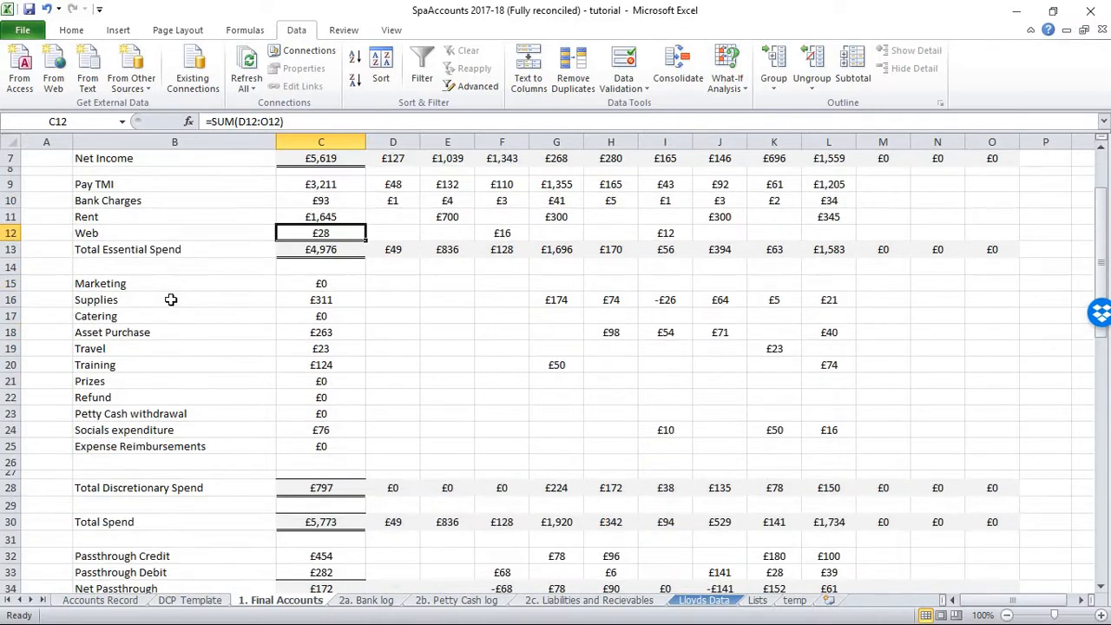
click(106, 284)
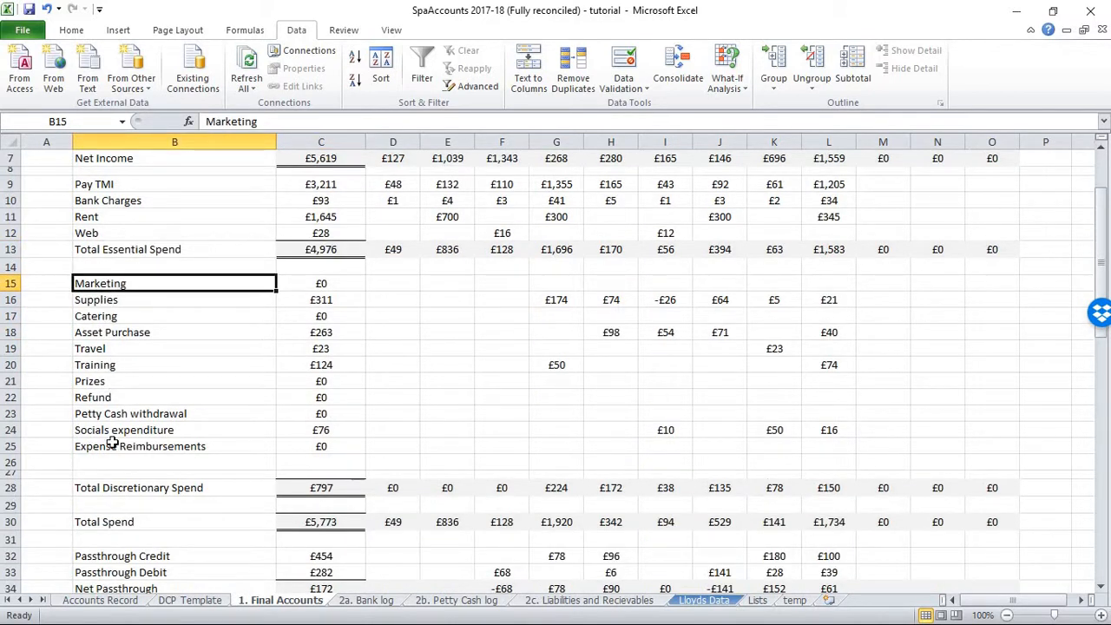
drag(113, 443, 115, 440)
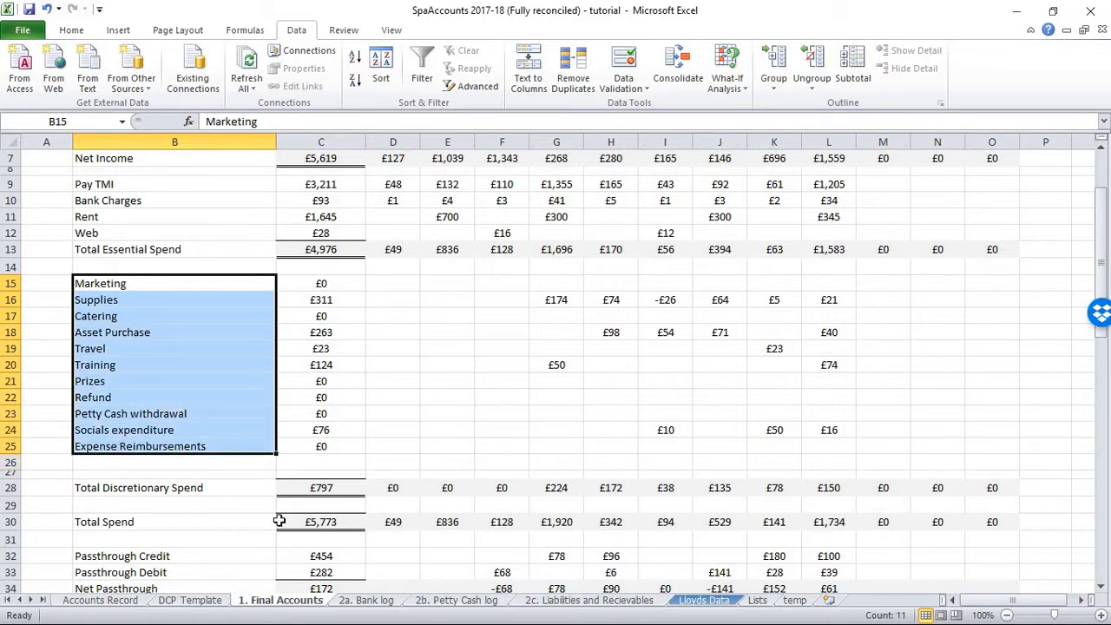
click(366, 603)
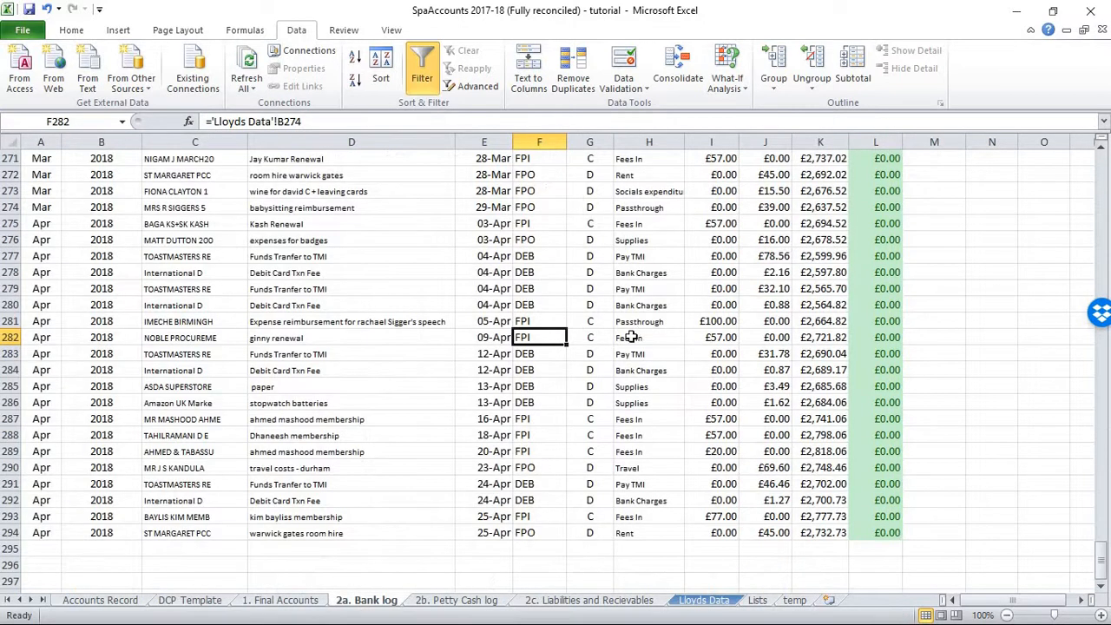
click(631, 337)
click(266, 601)
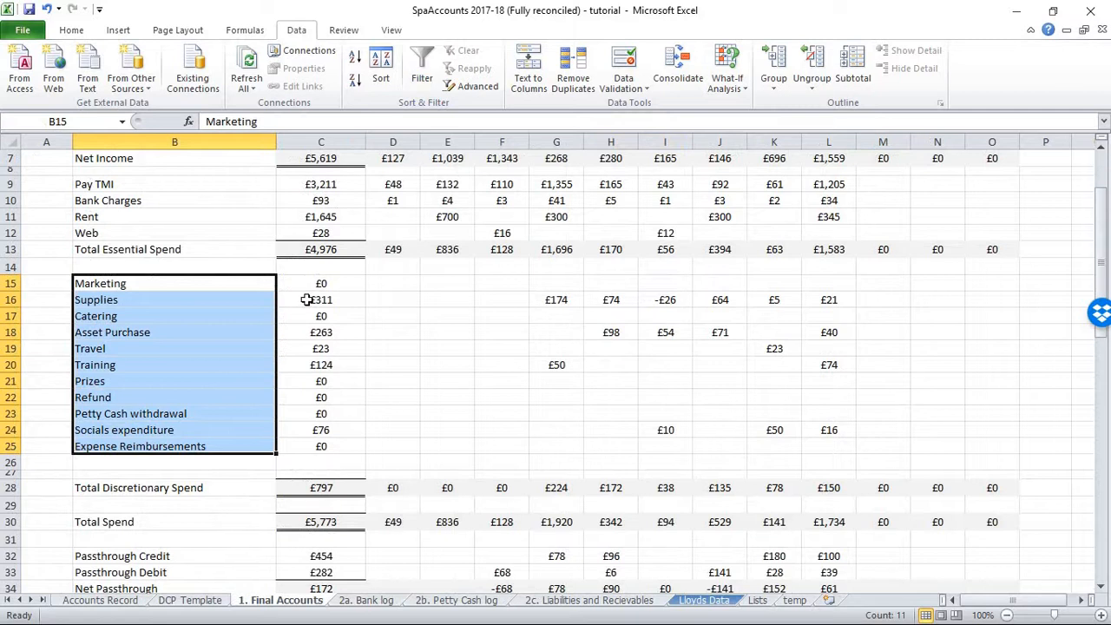
key(Right)
key(Down)
key(Down)
key(Down)
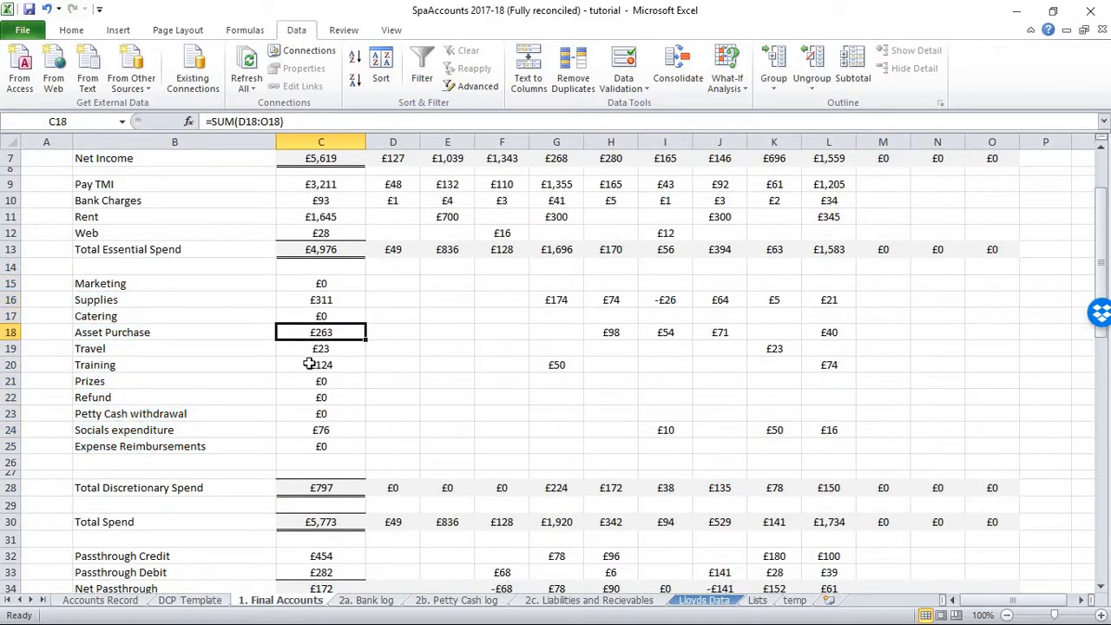
key(Down)
key(Down)
key(Down)
key(Down)
key(Down)
key(Down)
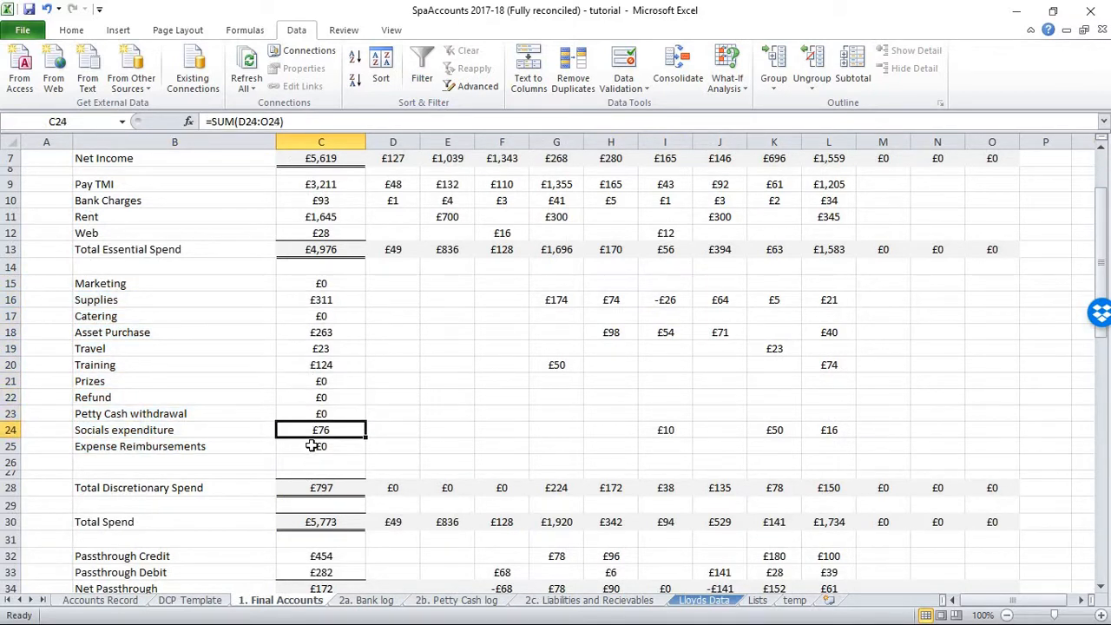
key(Down)
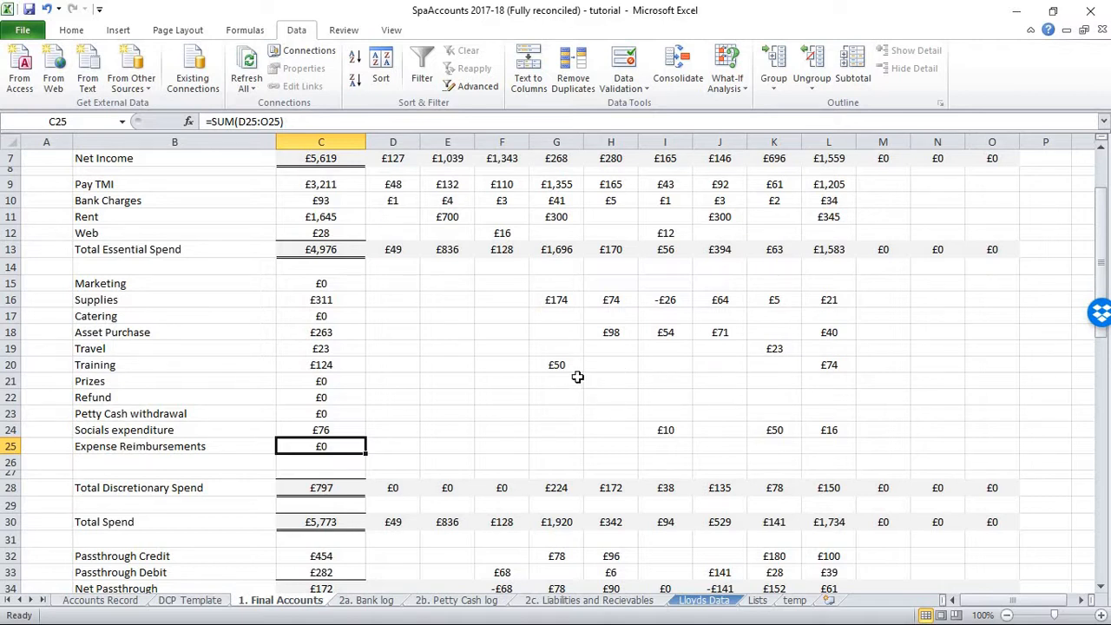
scroll(573, 374, down, 2)
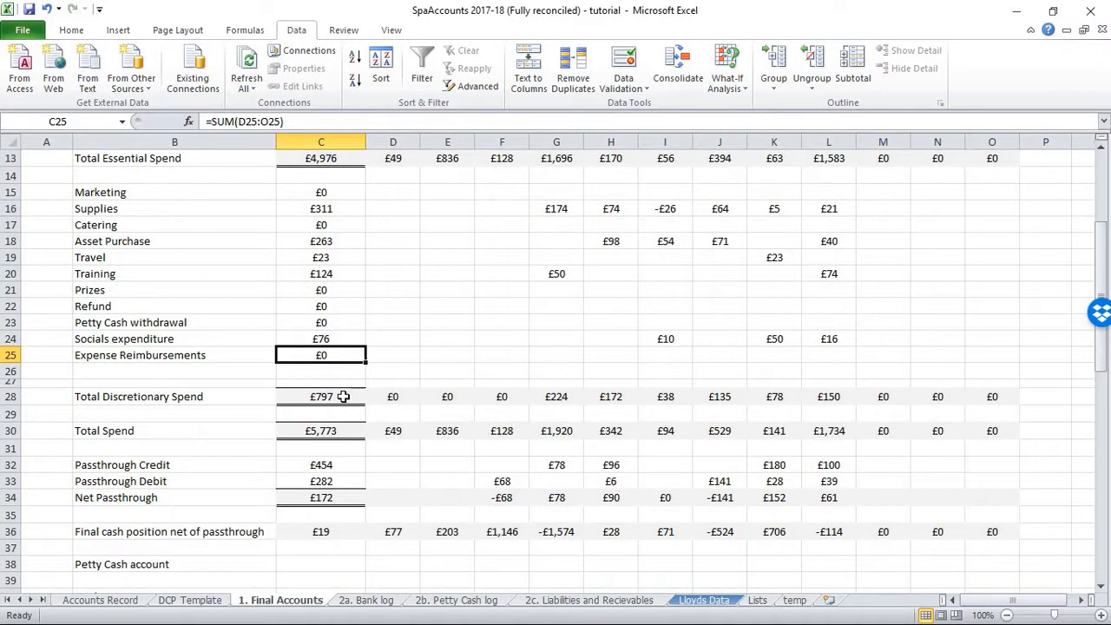
scroll(344, 397, down, 1)
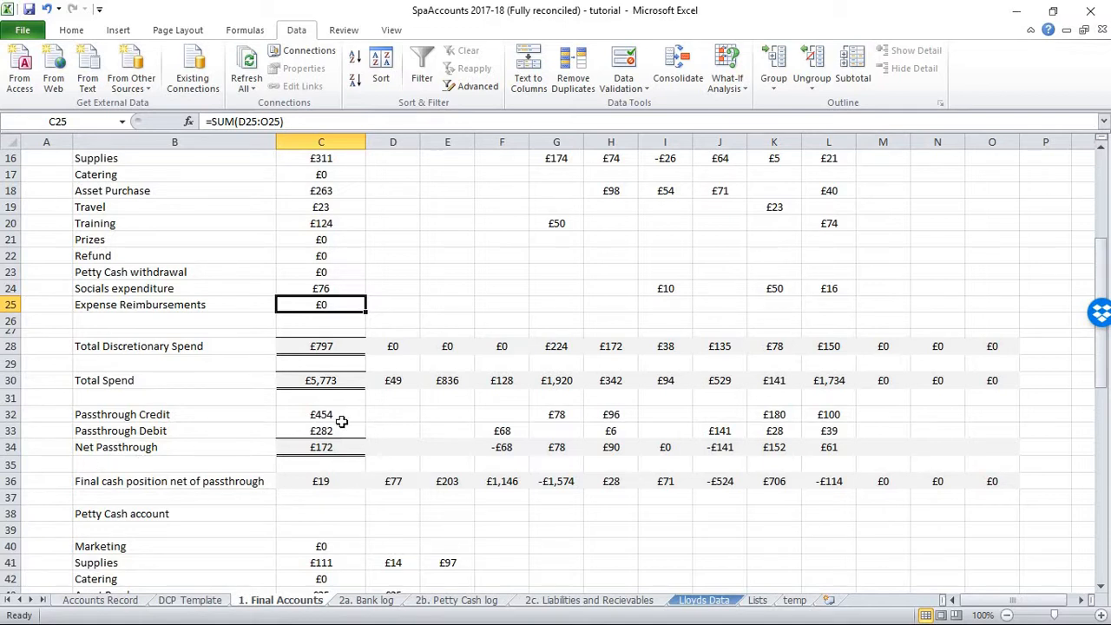
drag(338, 417, 335, 427)
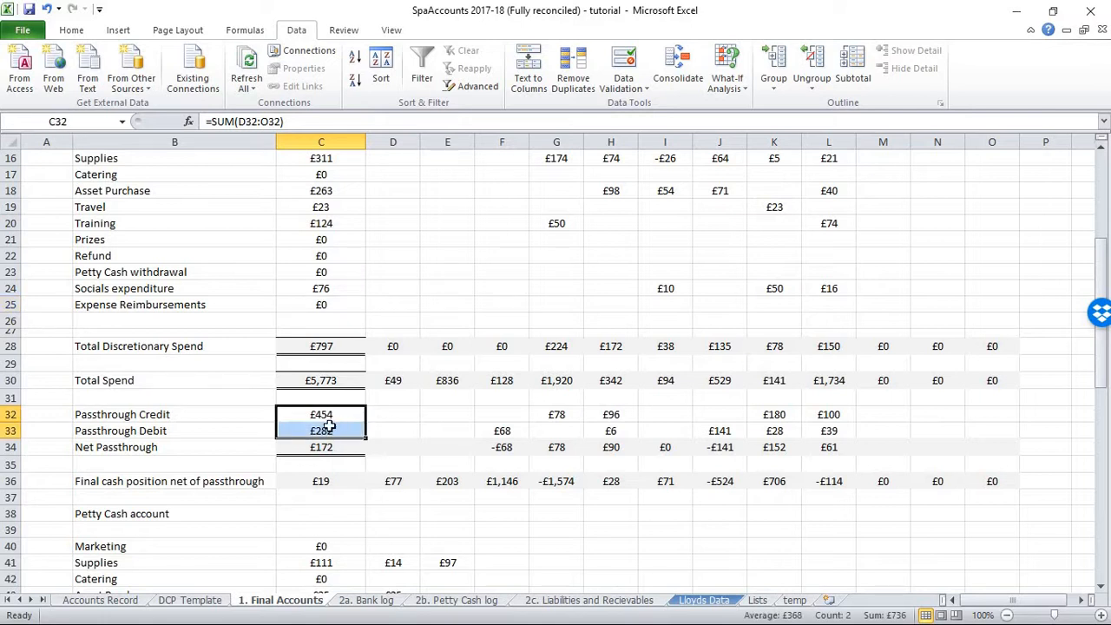
click(331, 417)
key(Down)
click(324, 414)
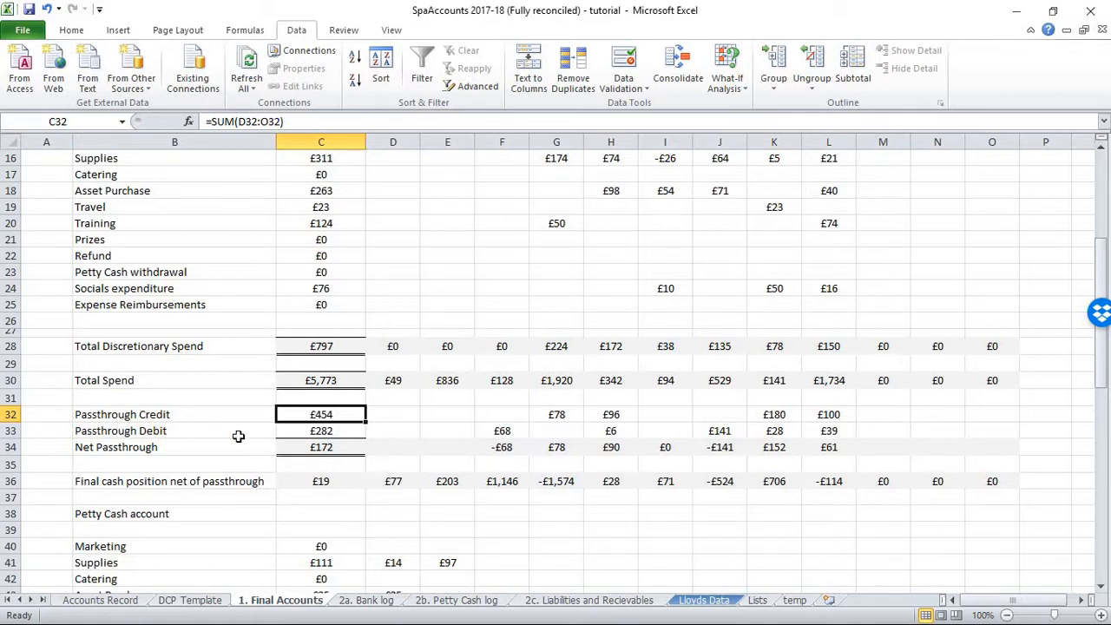
click(282, 433)
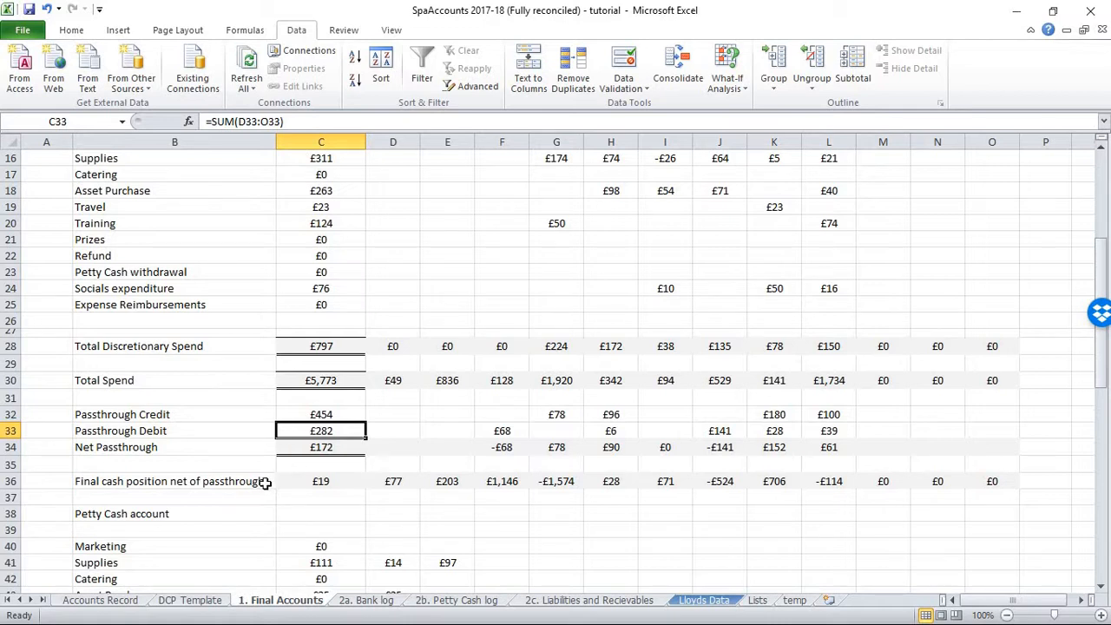
key(Down)
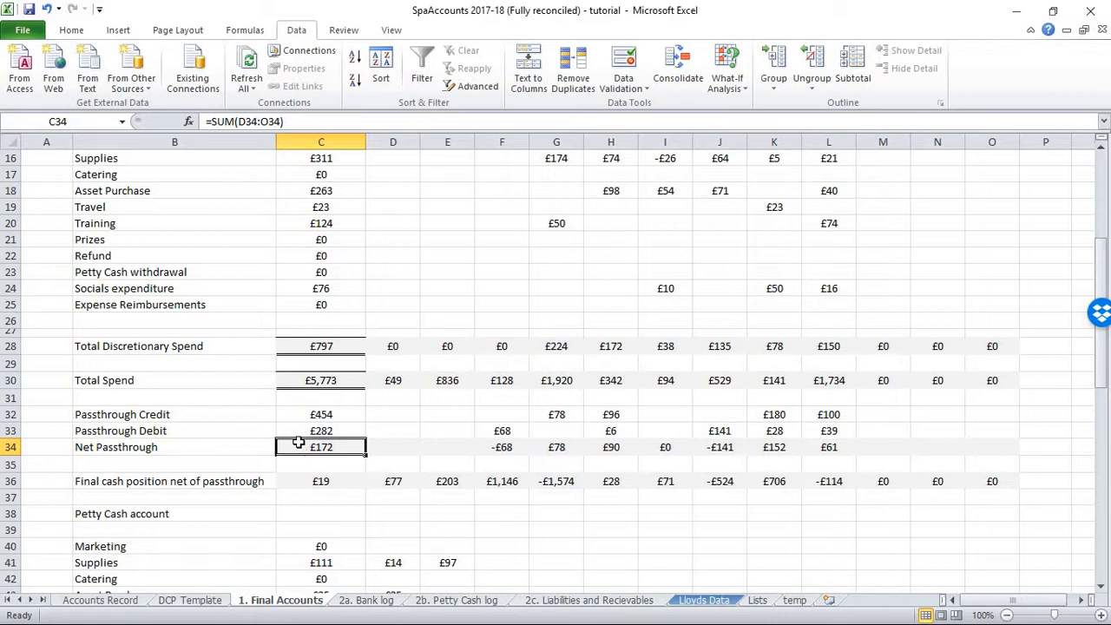
Select the passthrough credit, debit and net rows and the Petty Cash block to check its totals.
drag(179, 414, 315, 450)
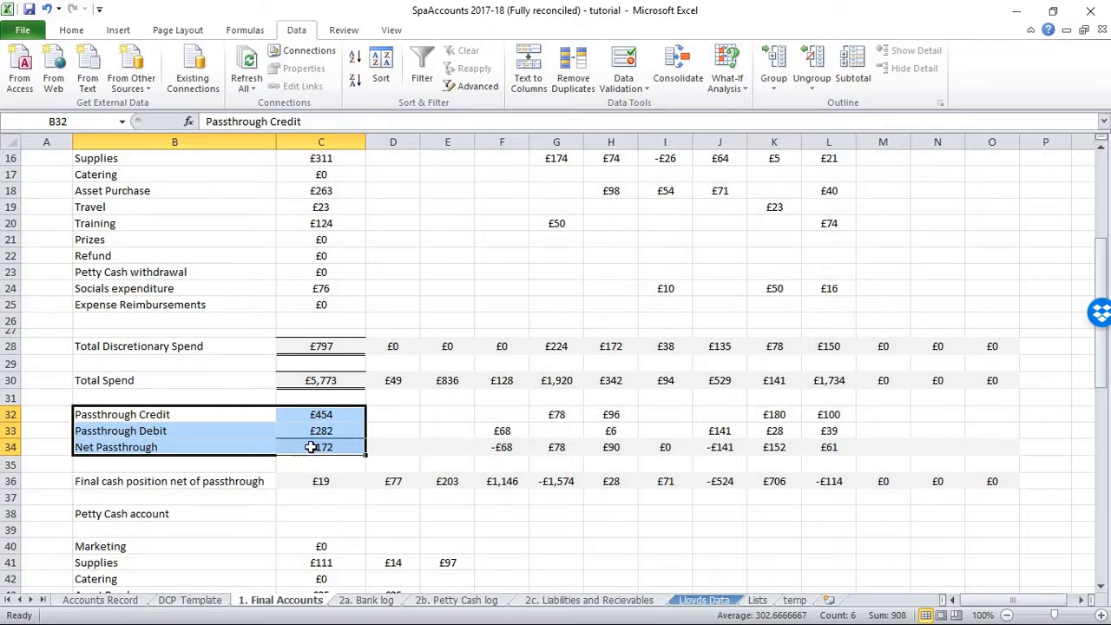
scroll(314, 459, down, 4)
drag(105, 327, 428, 525)
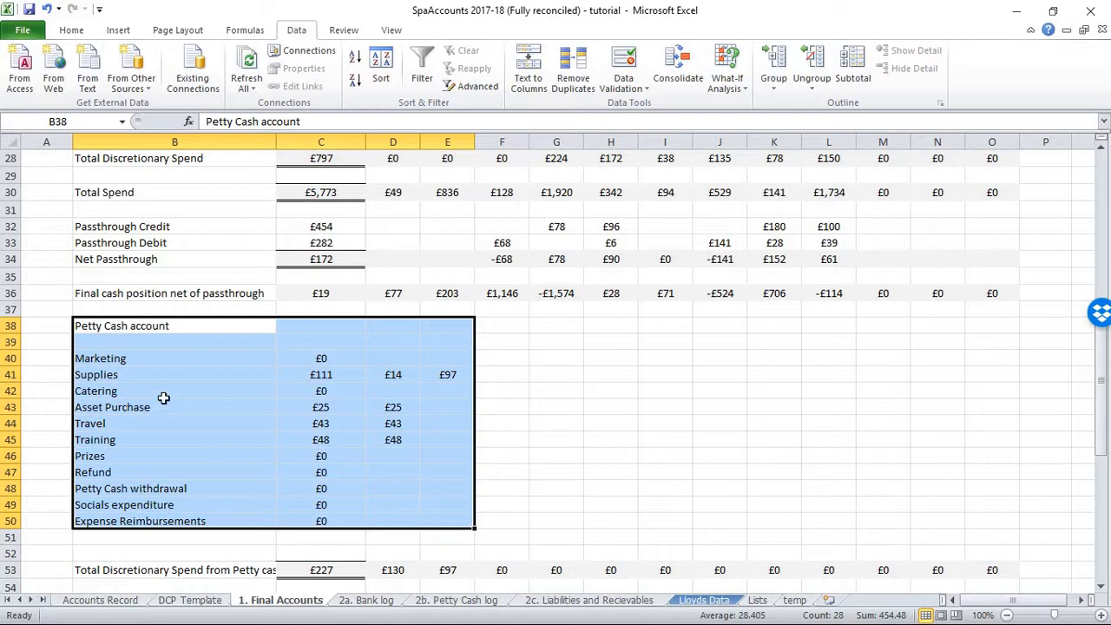
click(151, 341)
key(Down)
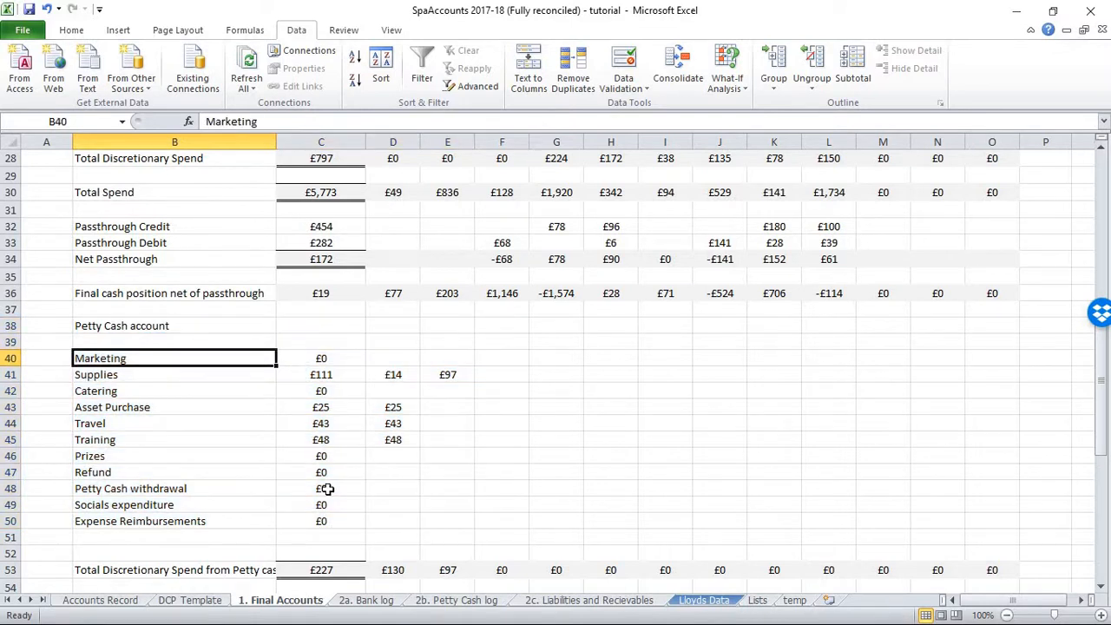
drag(322, 358, 348, 521)
drag(447, 521, 310, 352)
click(130, 403)
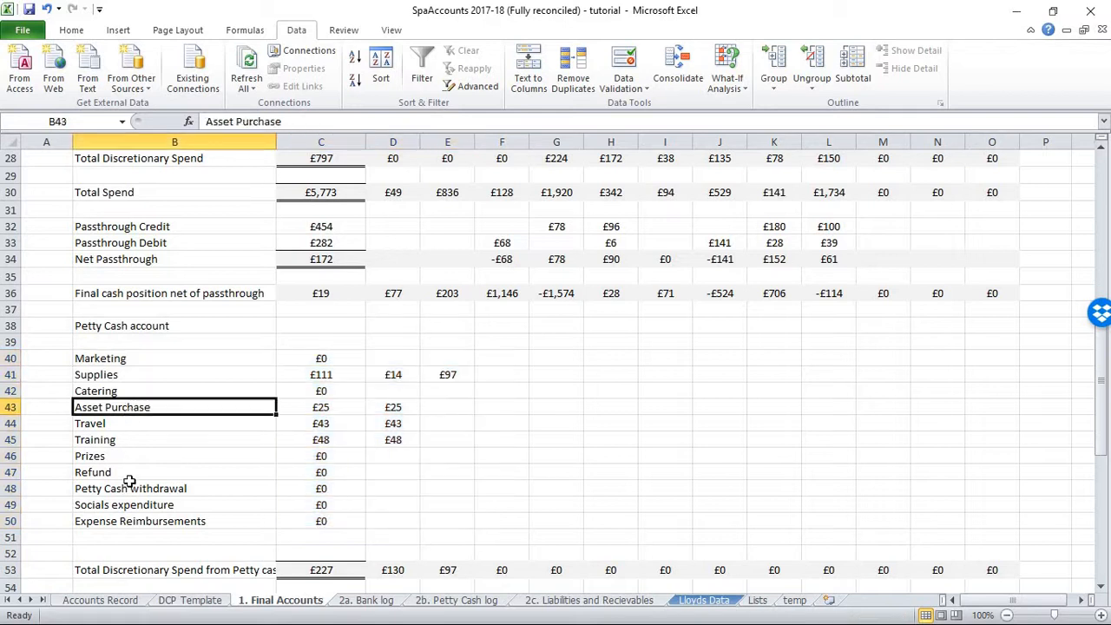
click(132, 456)
click(139, 489)
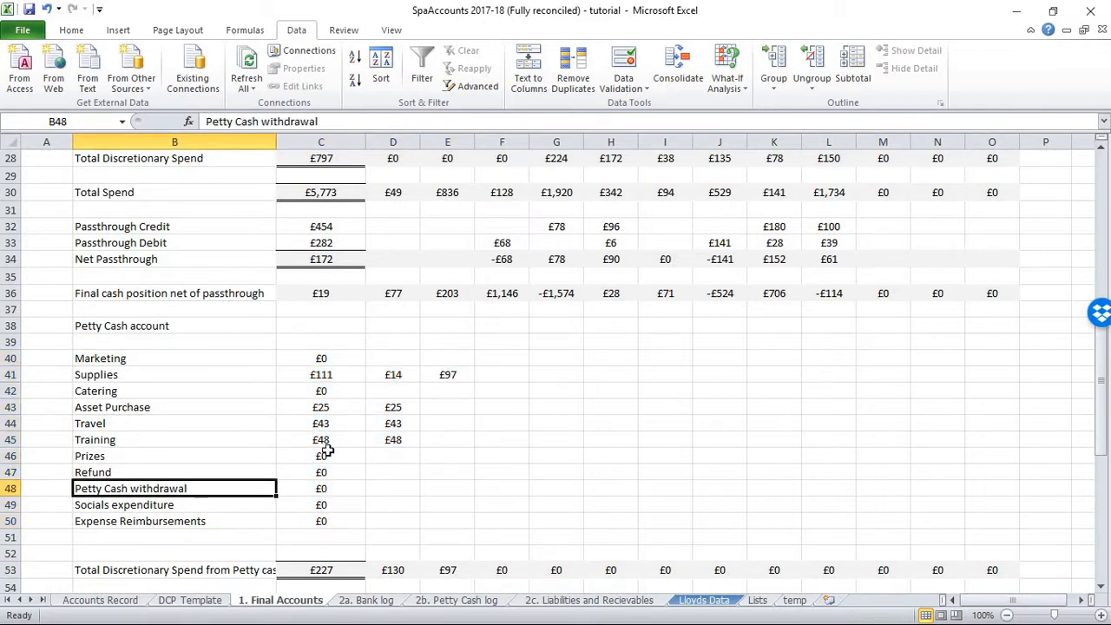
Inspect the Marketing, Catering, Training and Petty Cash withdrawal total formulas on Final Accounts.
scroll(300, 301, down, 4)
scroll(290, 318, down, 4)
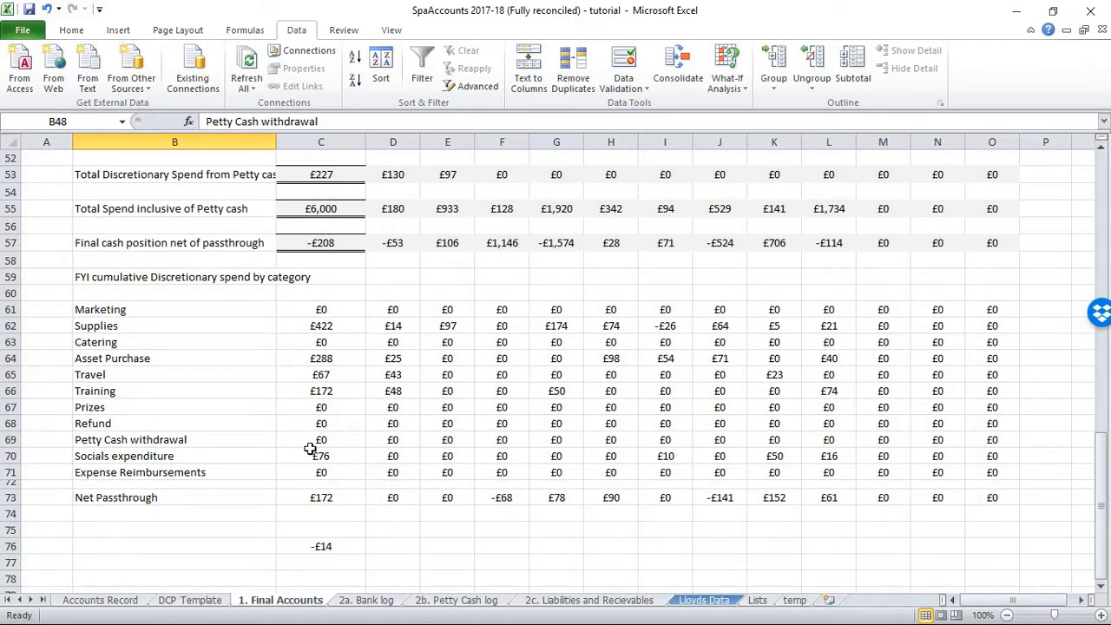
scroll(310, 449, up, 16)
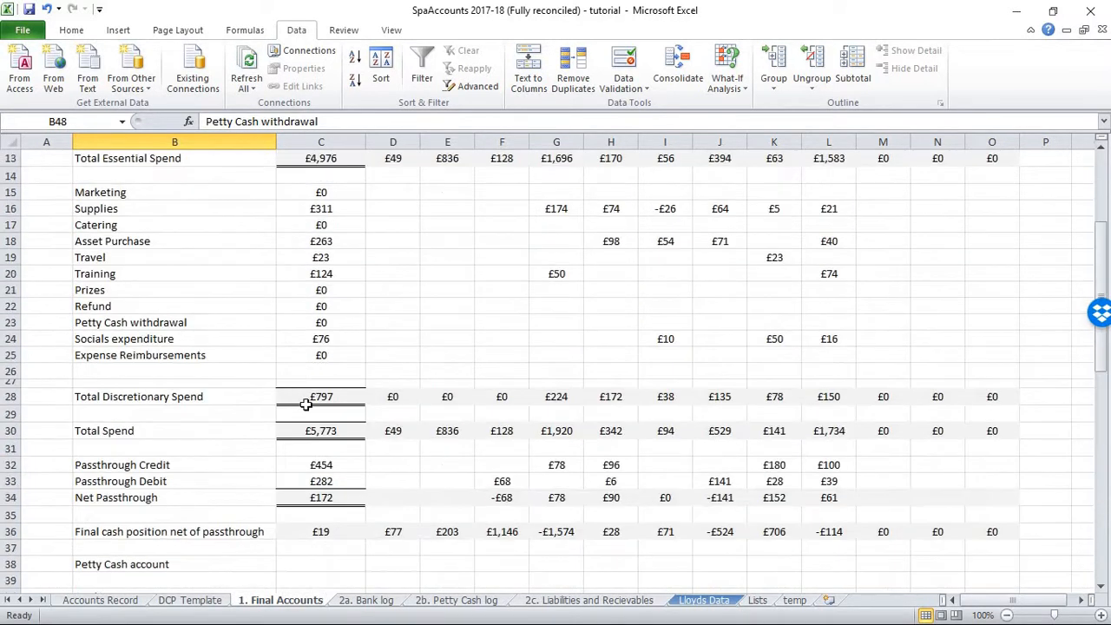
click(310, 333)
click(310, 365)
click(315, 414)
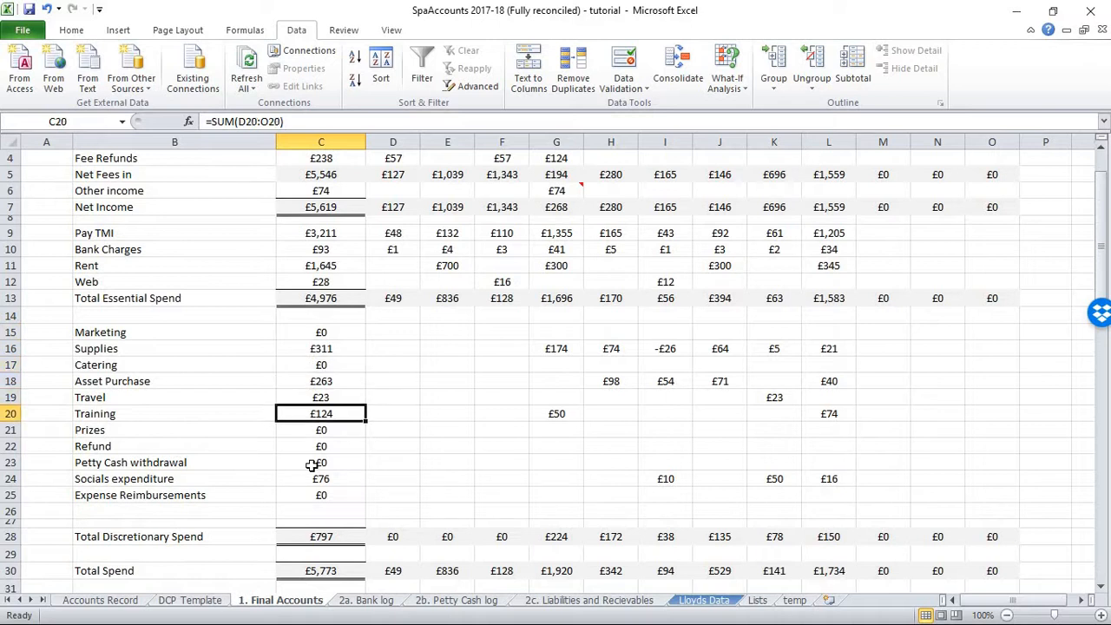
click(316, 462)
click(344, 600)
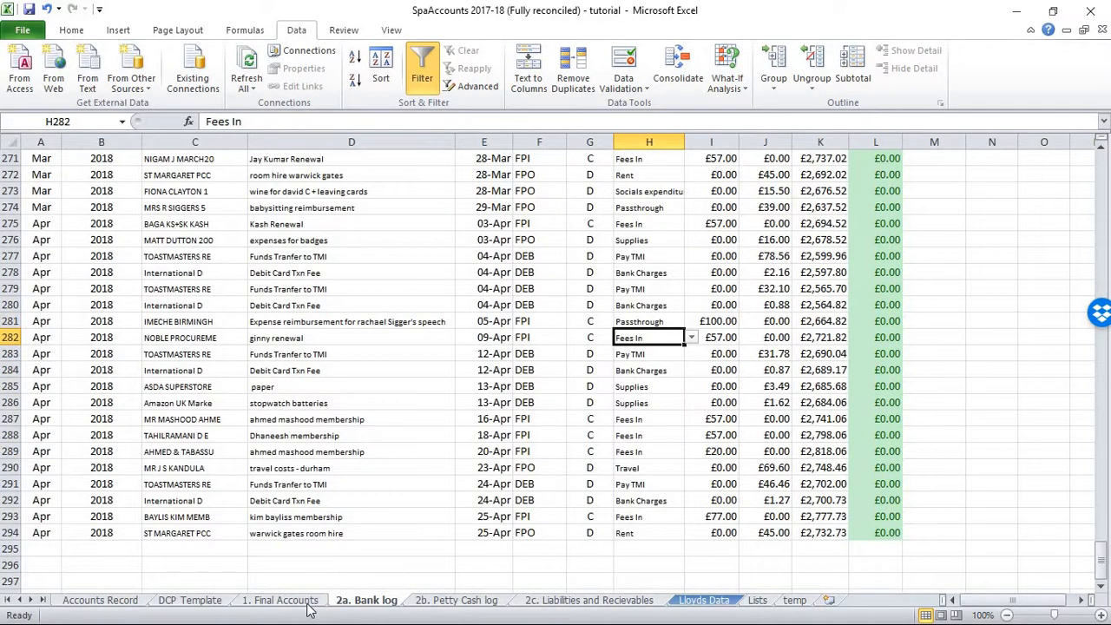
click(309, 602)
Check the petty cash Catering, Travel, Prizes, withdrawal, Asset Purchase and Supplies totals.
scroll(303, 504, down, 6)
scroll(304, 469, down, 1)
click(311, 432)
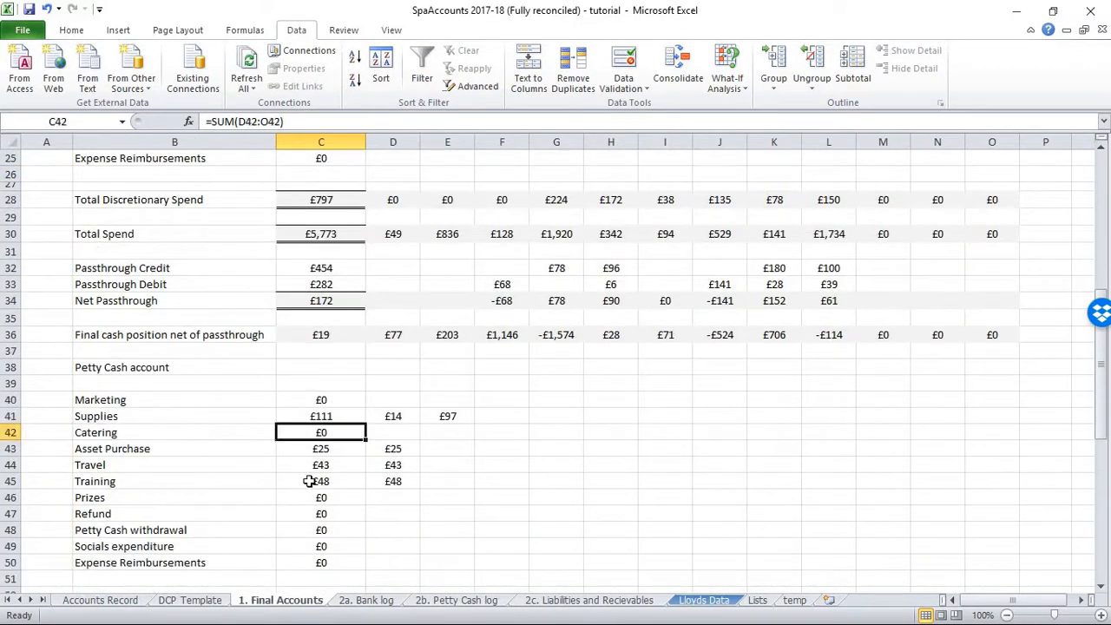
click(315, 464)
click(323, 497)
click(320, 530)
click(320, 497)
click(320, 465)
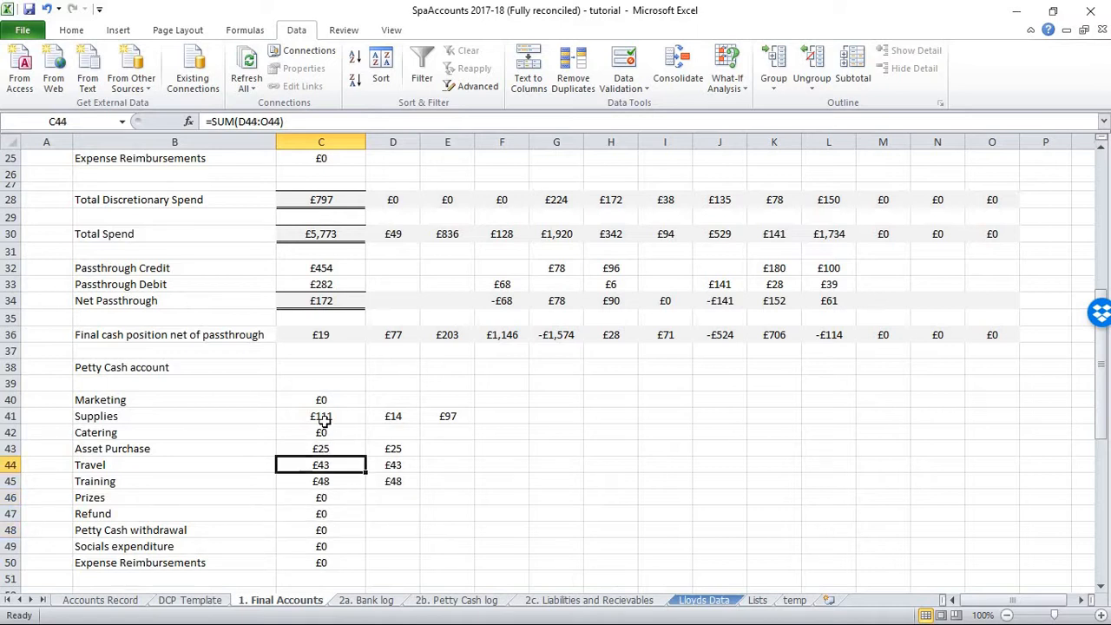
click(319, 449)
click(322, 416)
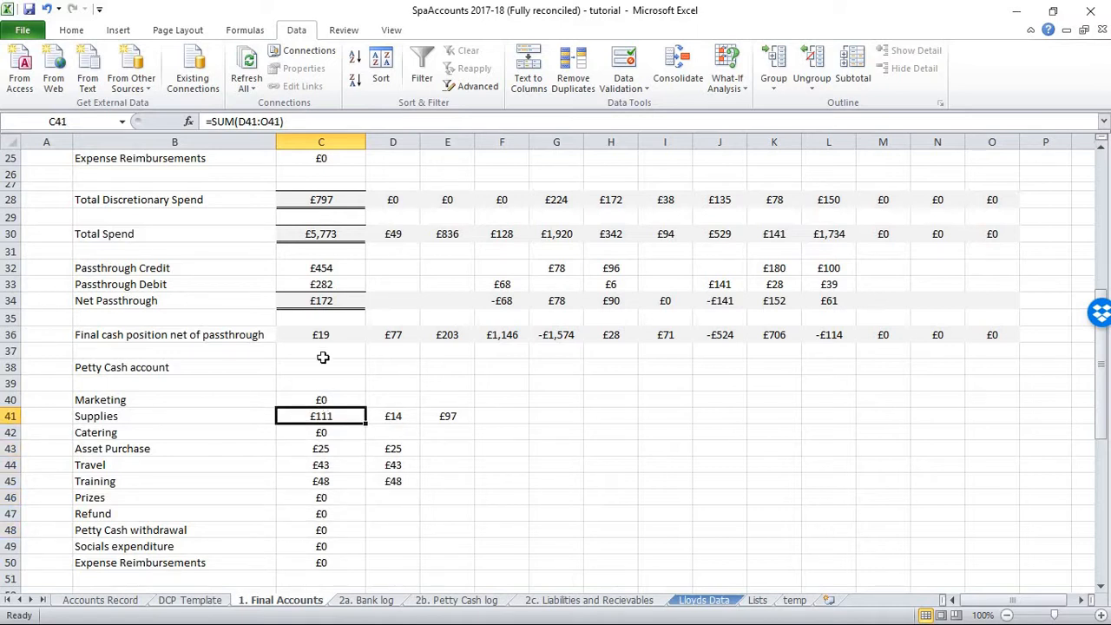
Recheck the Training, Socials, Prizes and Travel totals and the petty cash Marketing and Catering totals.
scroll(317, 416, down, 1)
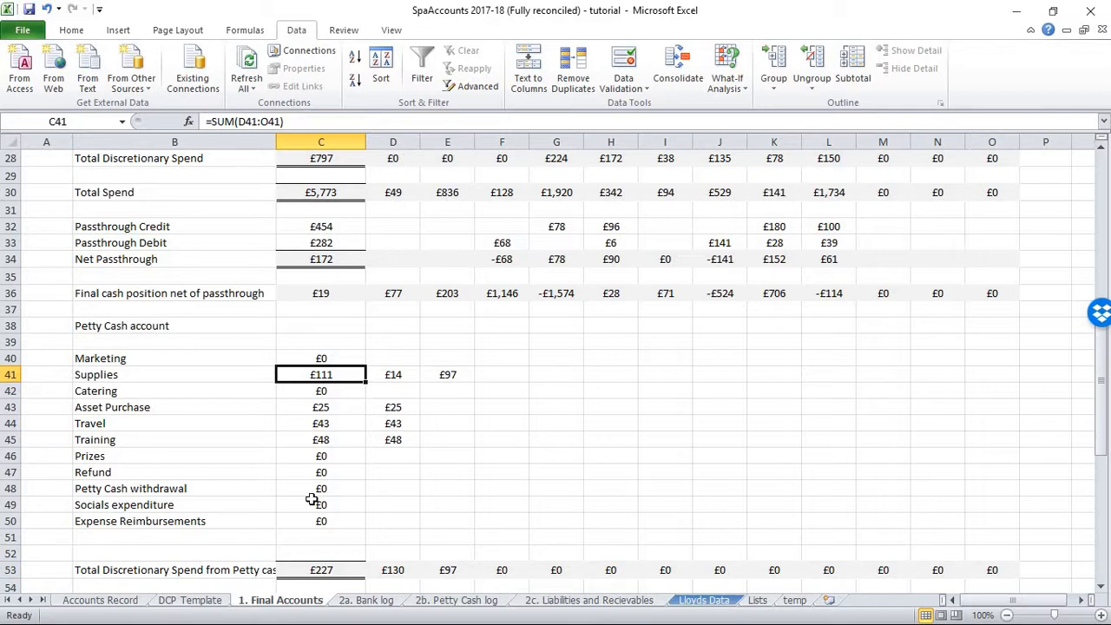
scroll(311, 500, up, 6)
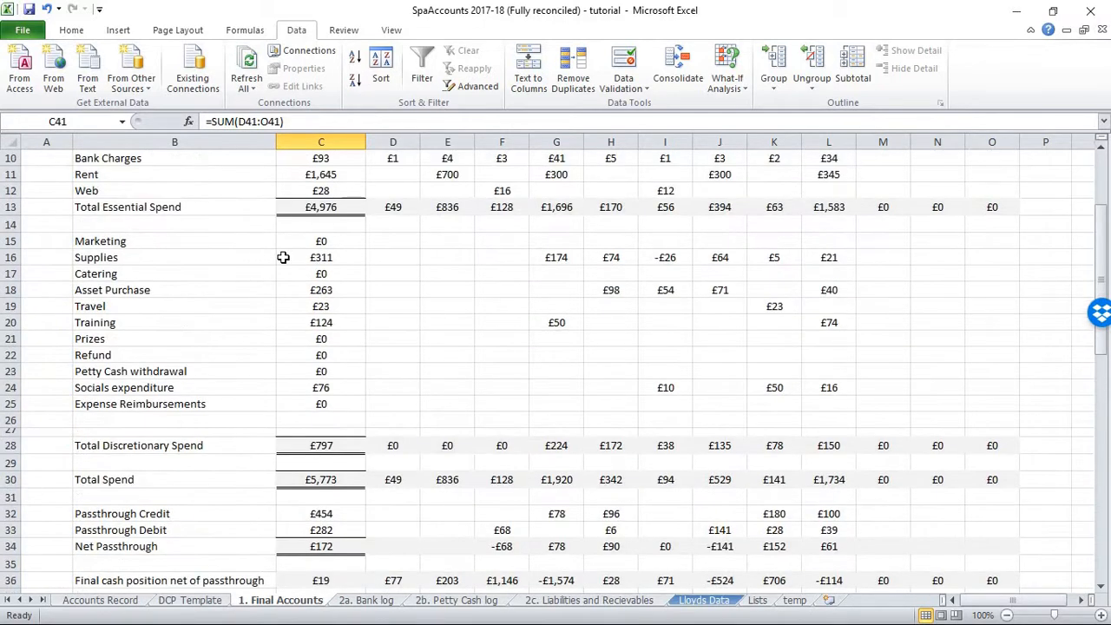
click(295, 323)
click(321, 387)
click(321, 339)
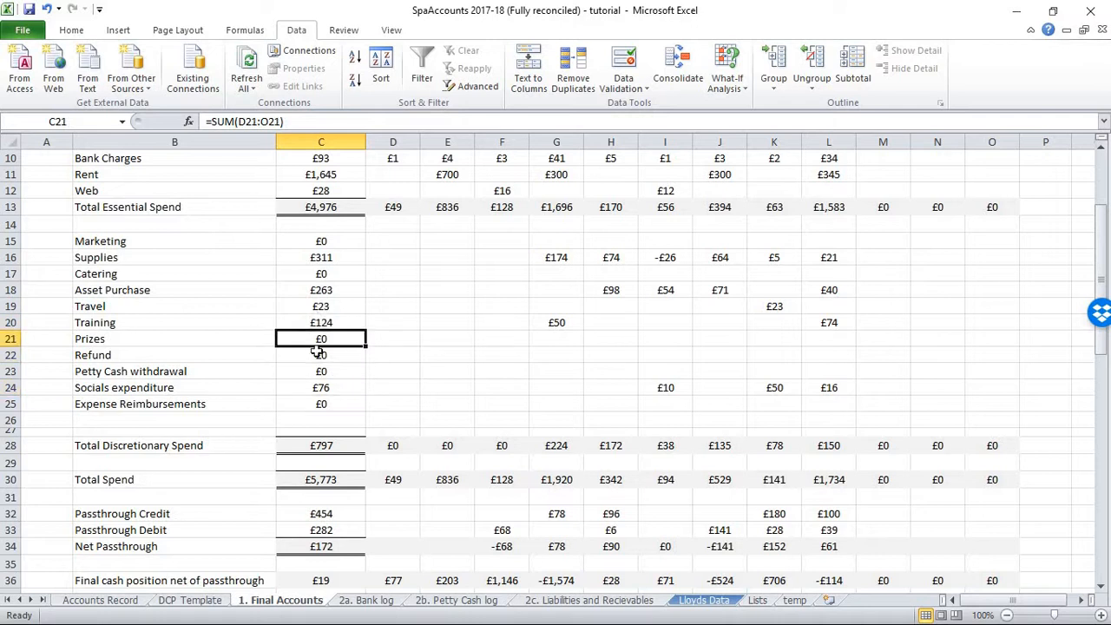
click(322, 306)
scroll(321, 365, down, 7)
click(323, 405)
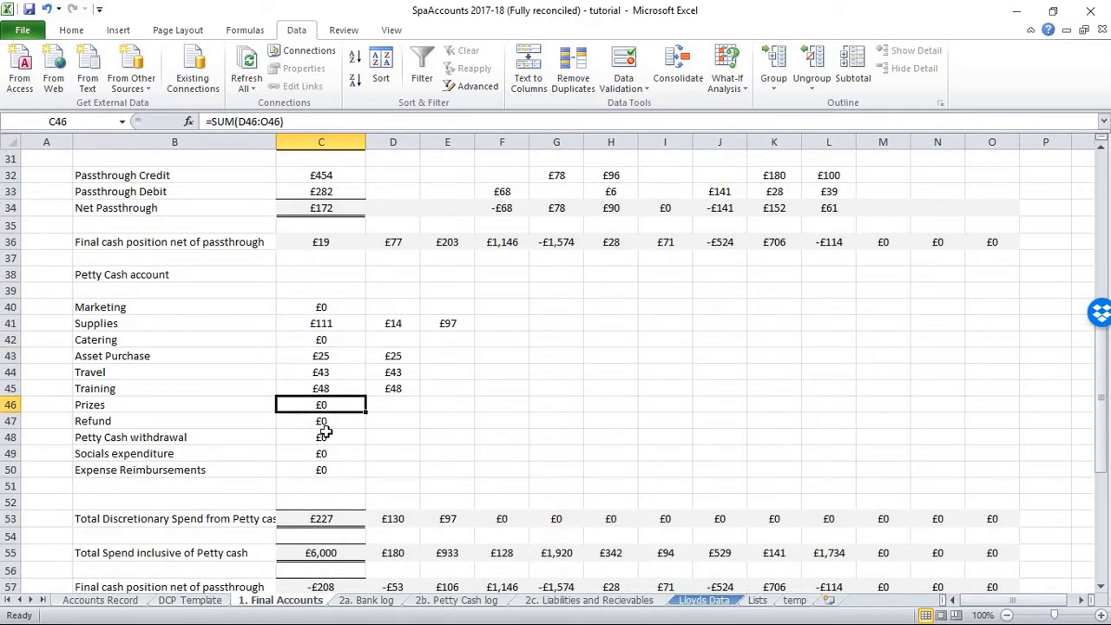
click(309, 308)
click(311, 339)
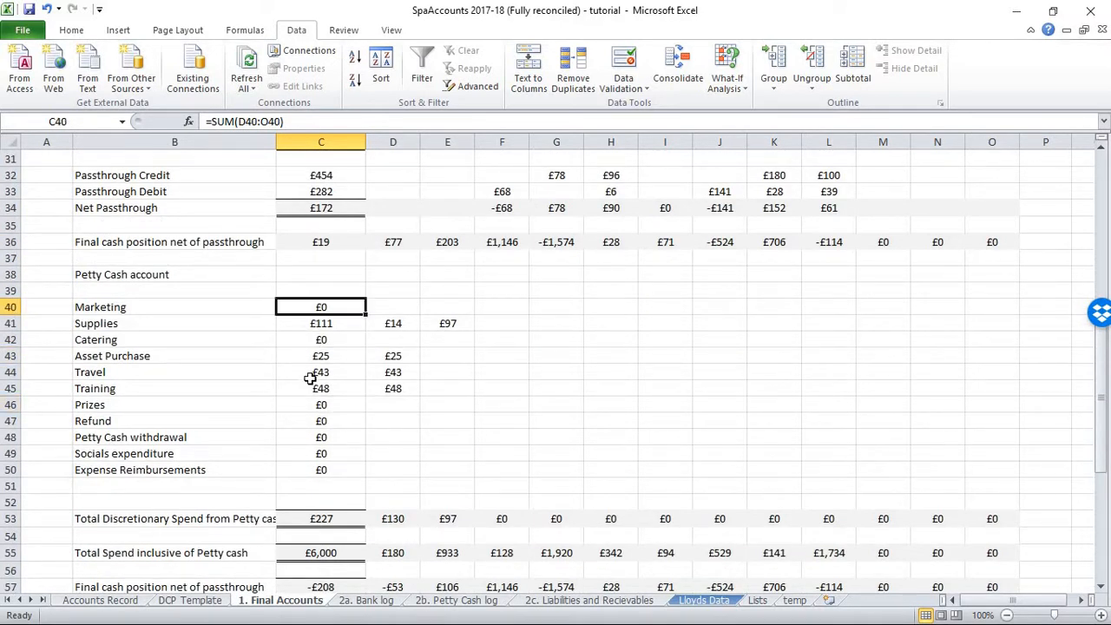
key(Down)
key(Down)
key(Down)
key(Down)
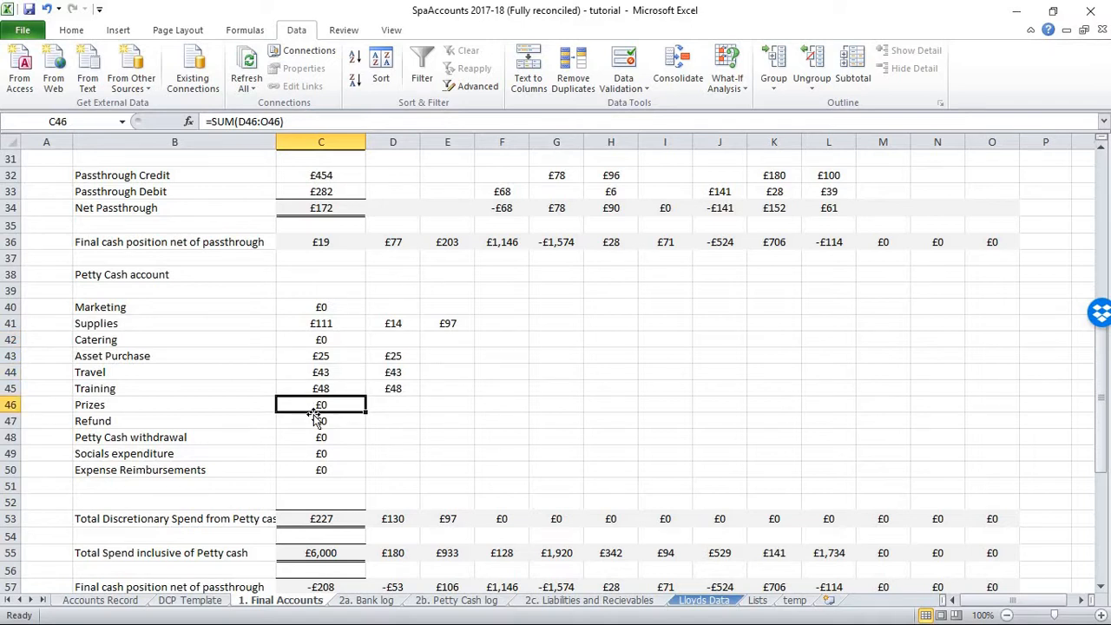
scroll(598, 442, up, 10)
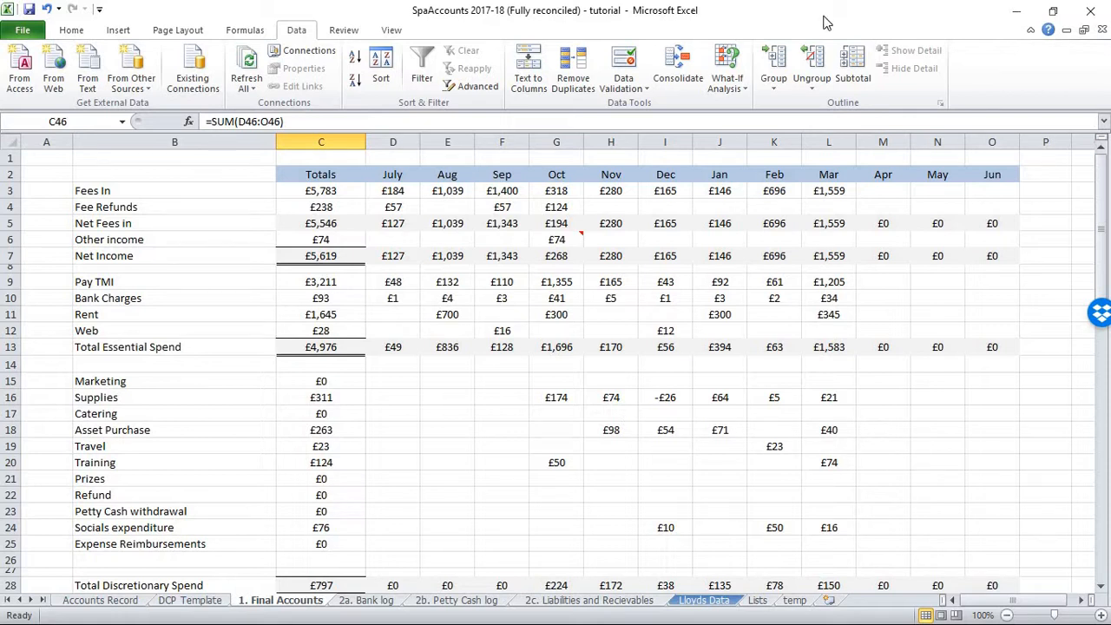
click(883, 191)
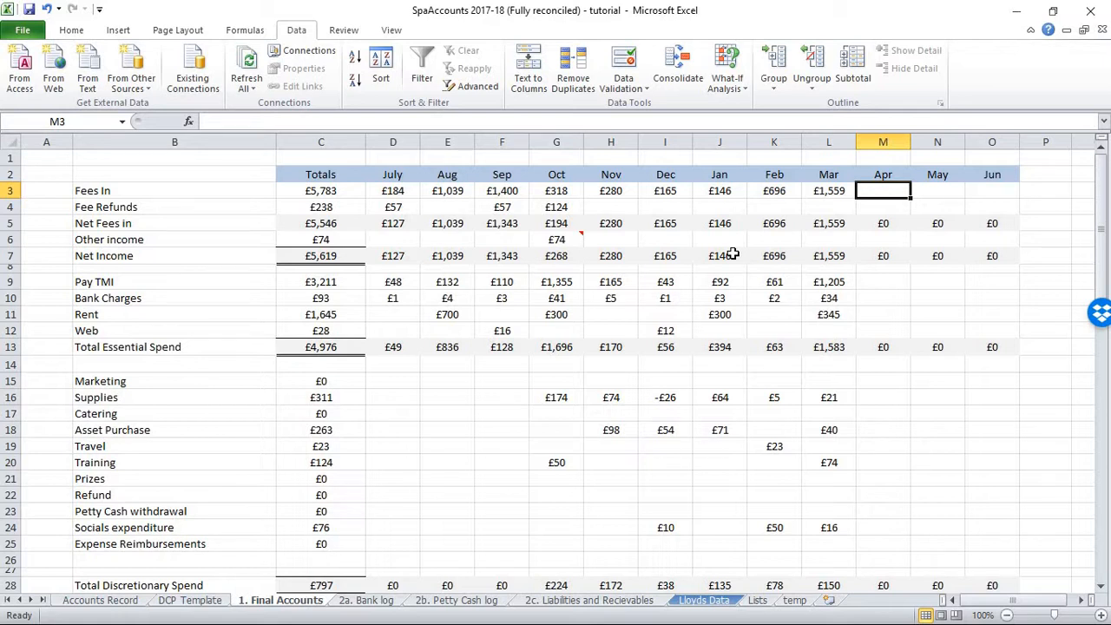
On the Bank log, switch filtering off and back on for header row A8:L8, Month to Check.
click(368, 600)
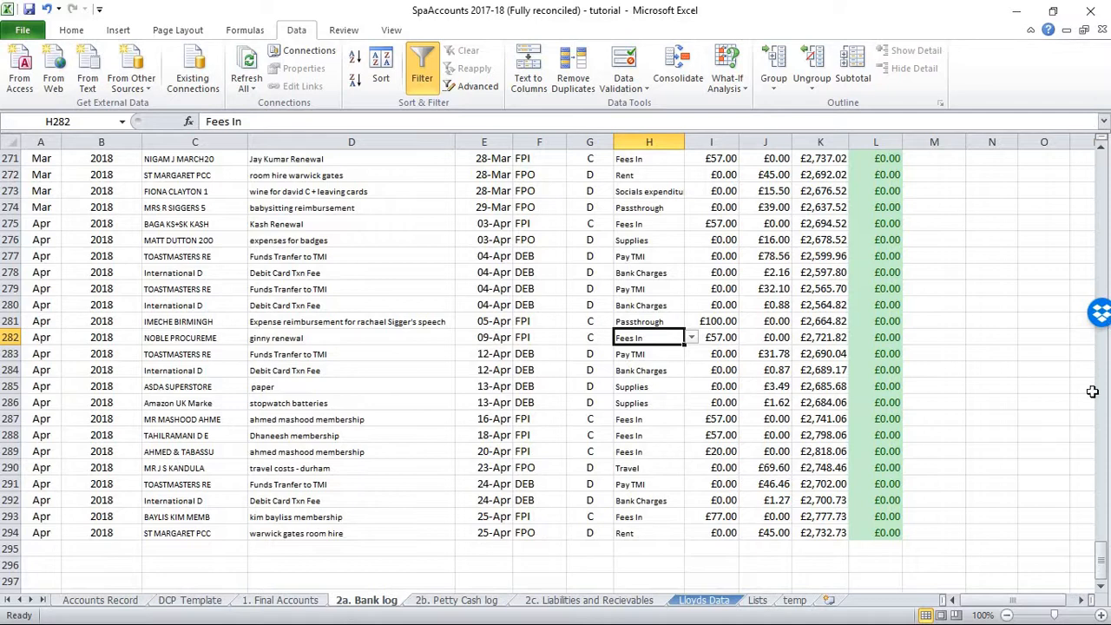
drag(1101, 561, 1101, 174)
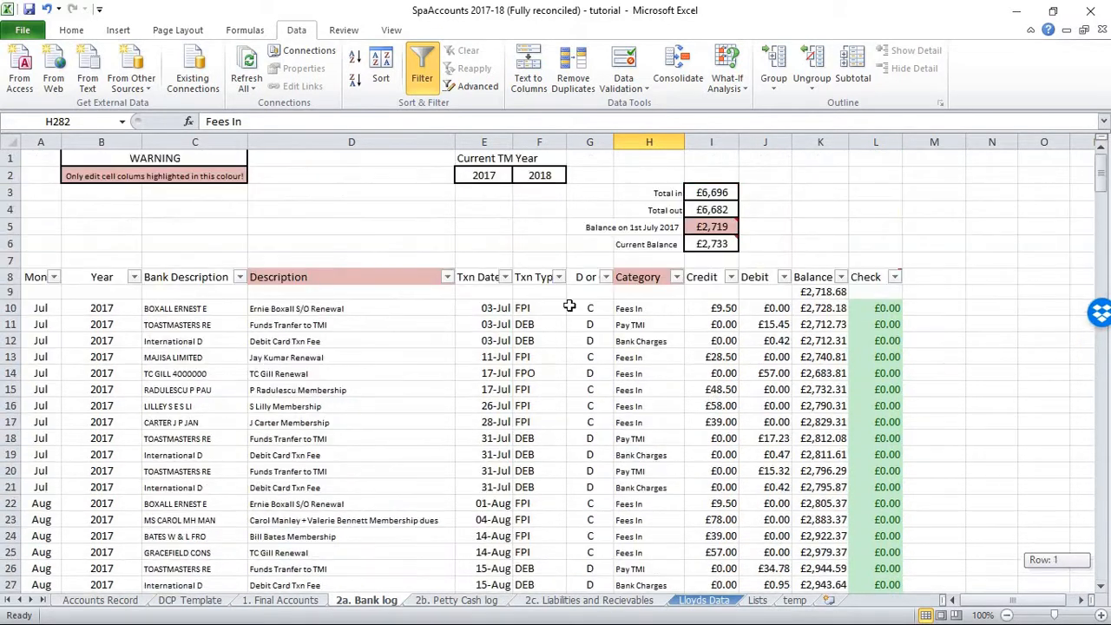
drag(34, 276, 897, 285)
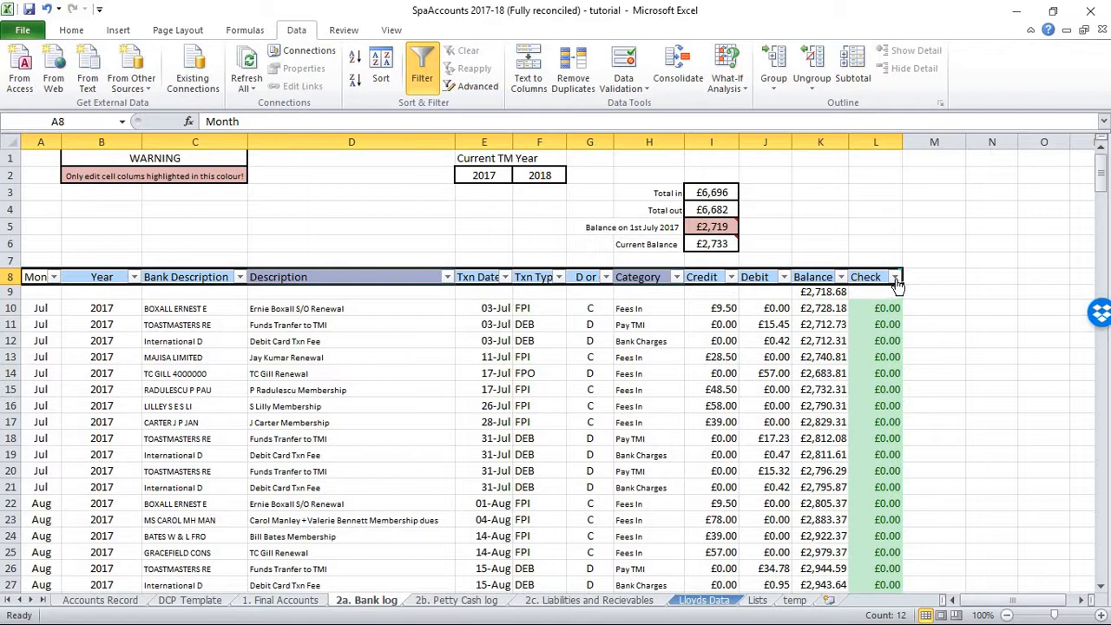
click(415, 82)
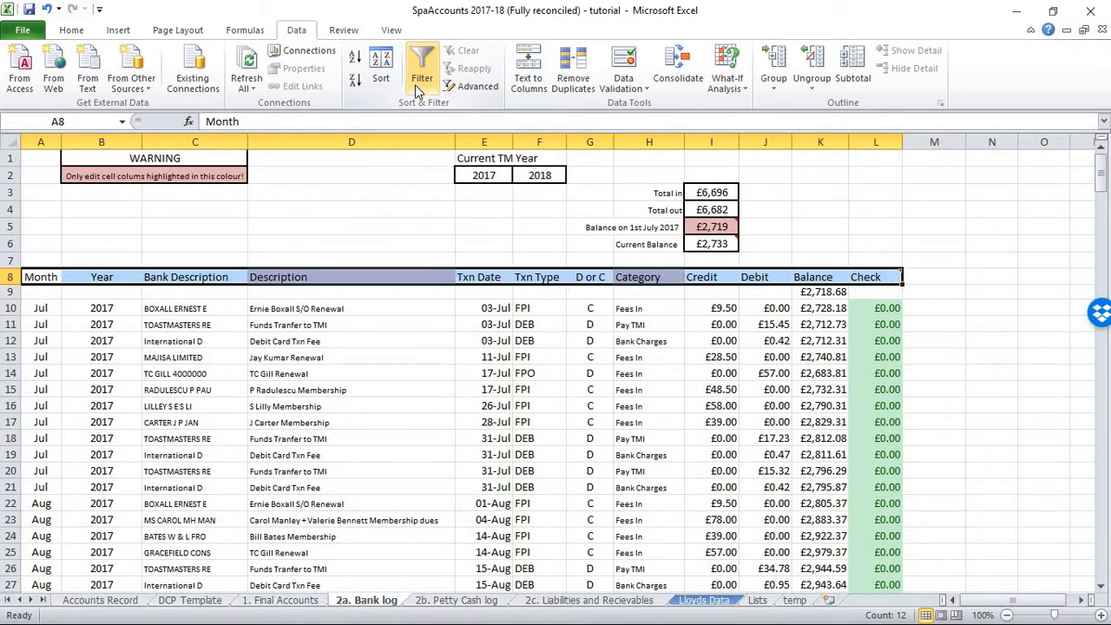
click(195, 244)
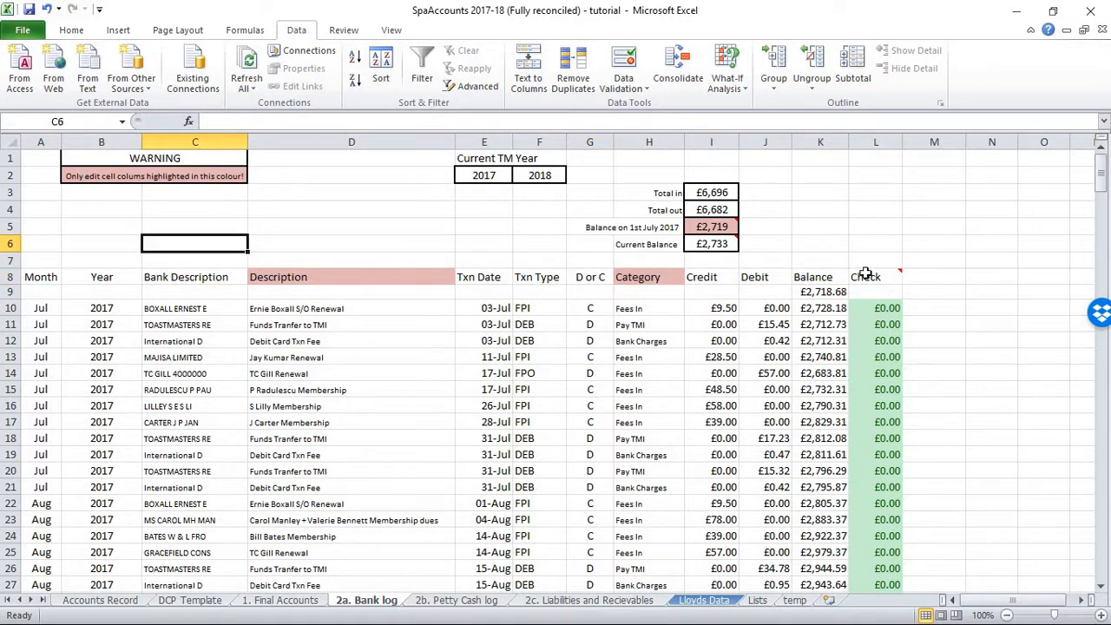
drag(41, 277, 885, 276)
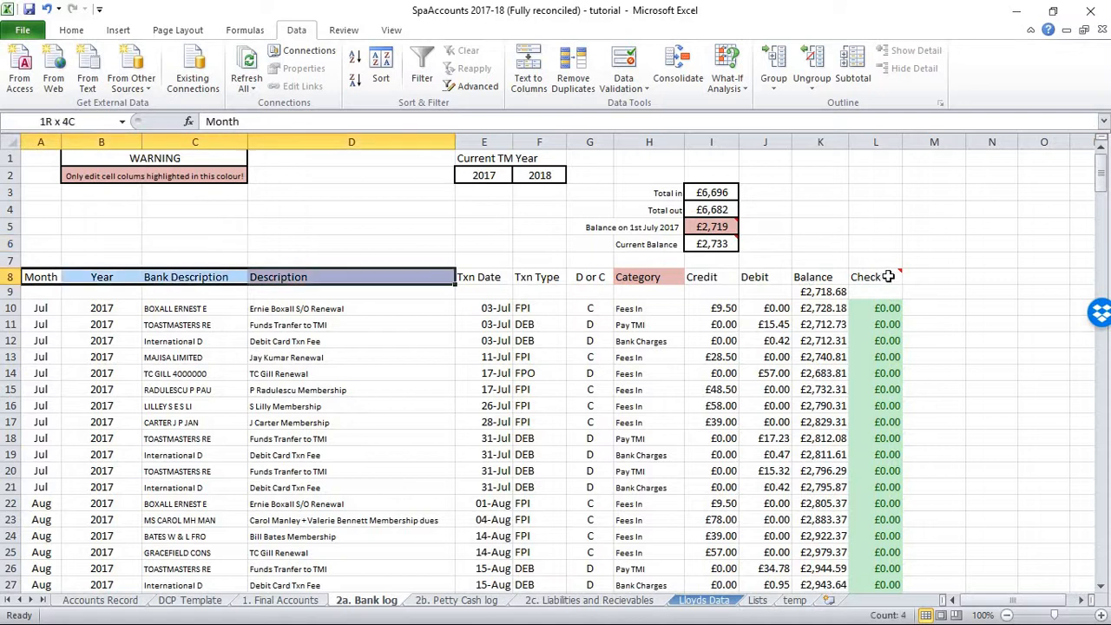
click(422, 69)
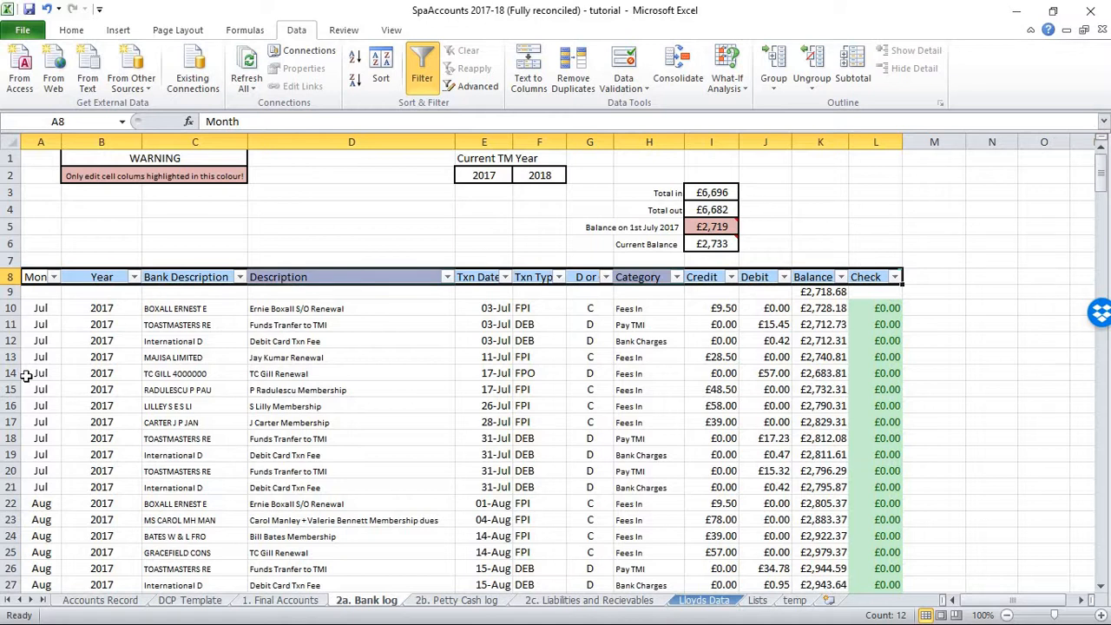
Filter the Month column to April 2018 only, excluding 2017 and January–March 2018, then return to Final Accounts.
click(53, 277)
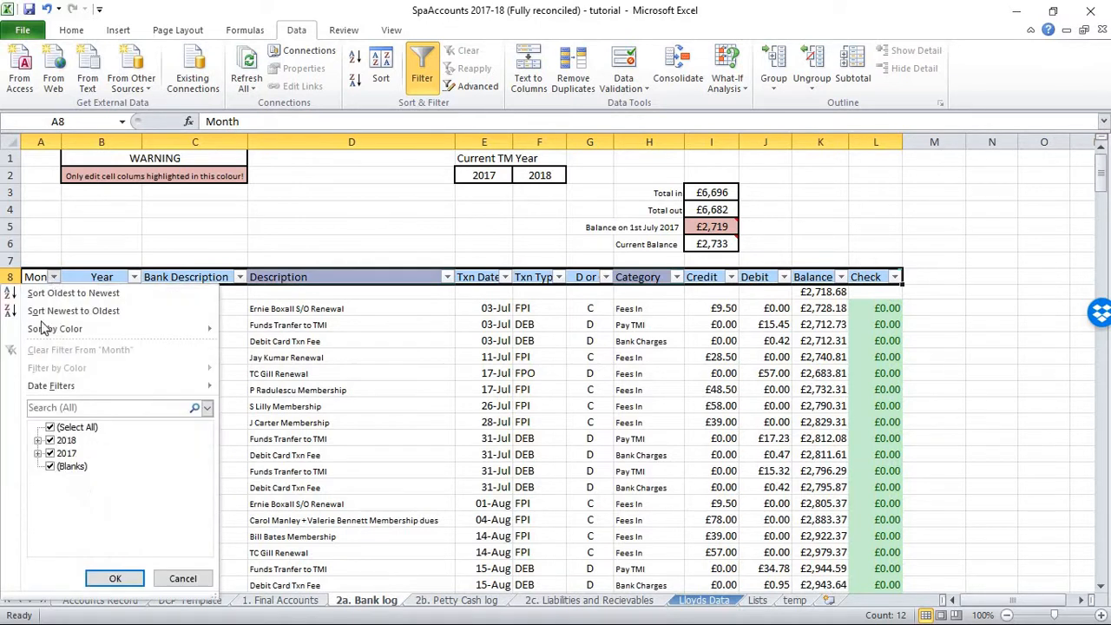
click(50, 454)
click(38, 441)
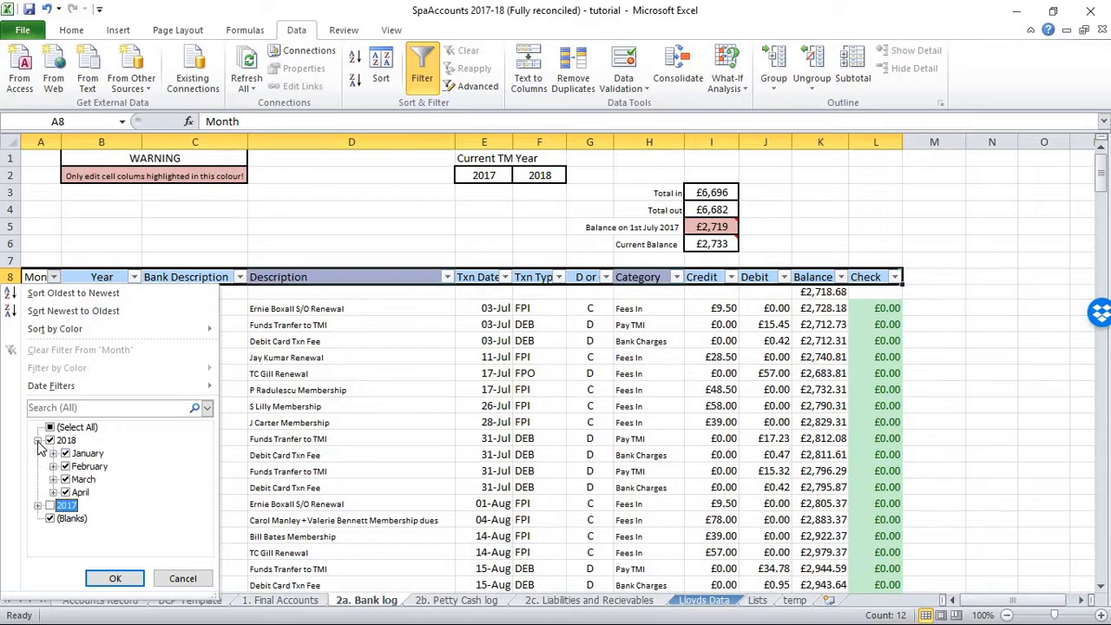
click(67, 453)
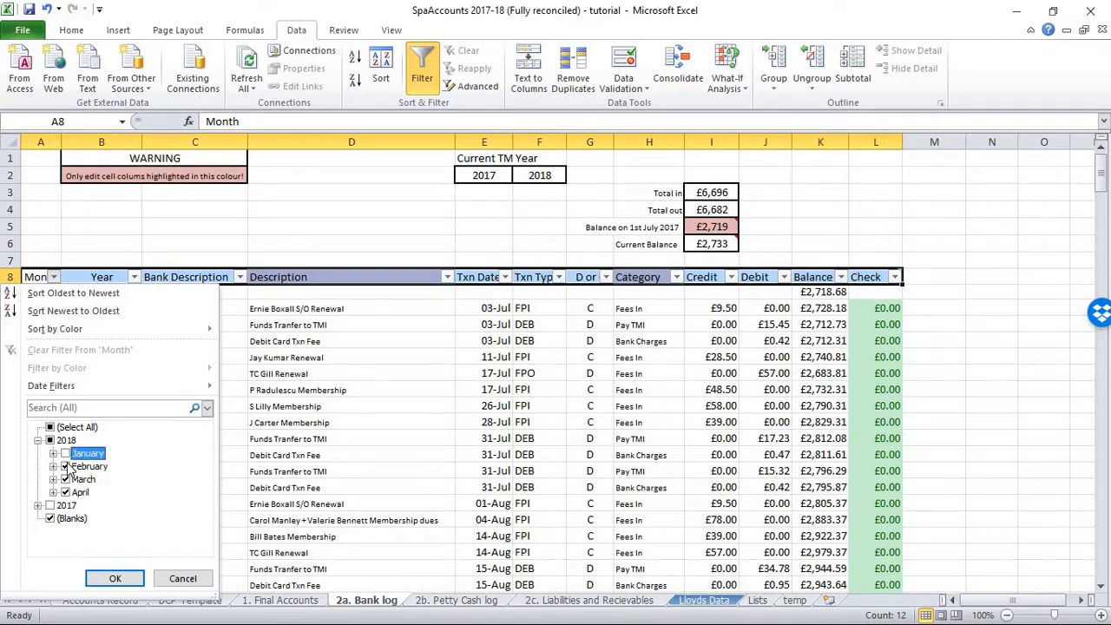
click(67, 466)
click(67, 480)
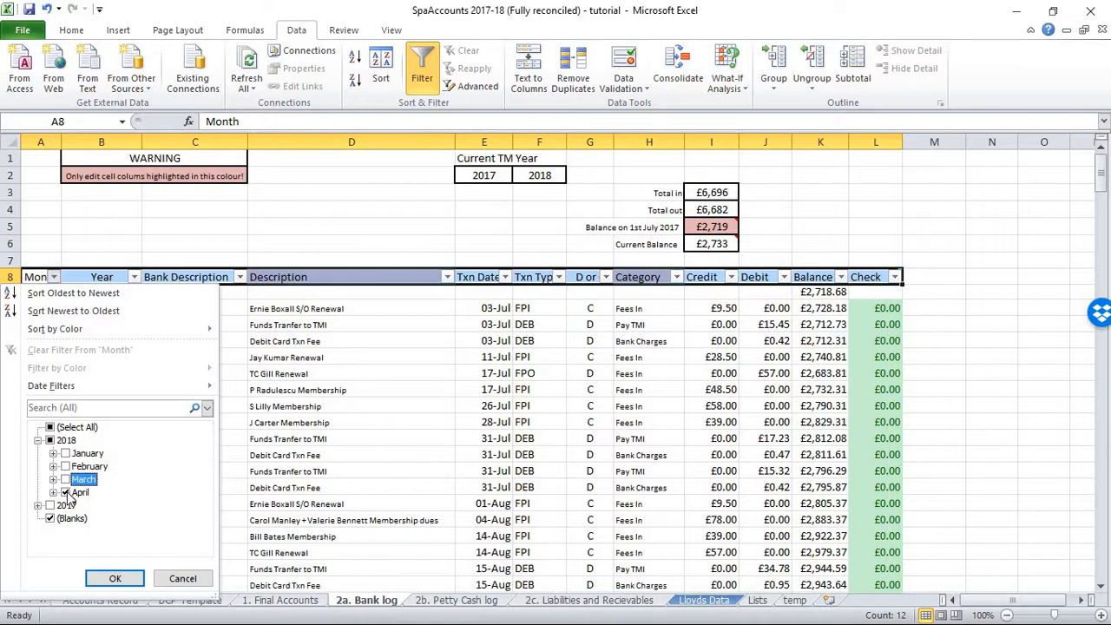
click(115, 579)
scroll(80, 428, down, 4)
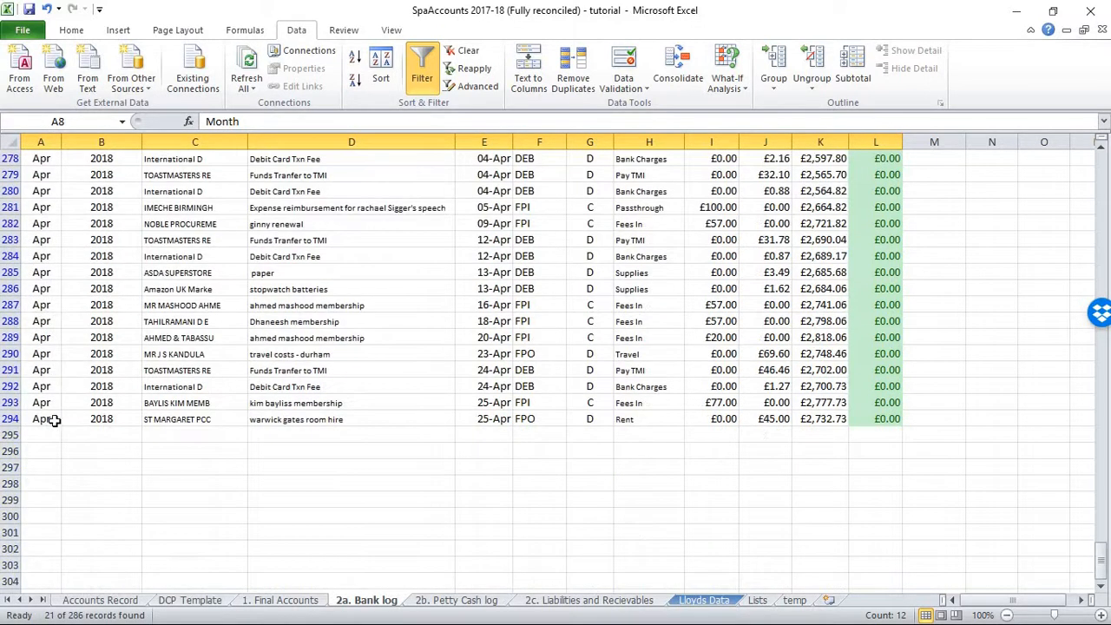
scroll(125, 366, up, 4)
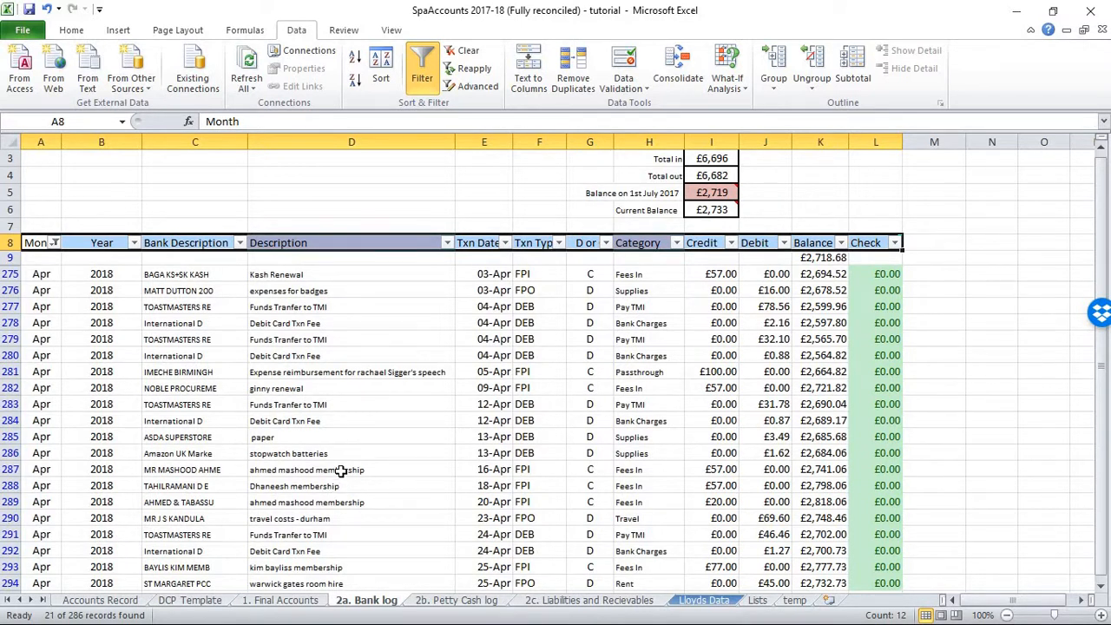
scroll(341, 470, up, 1)
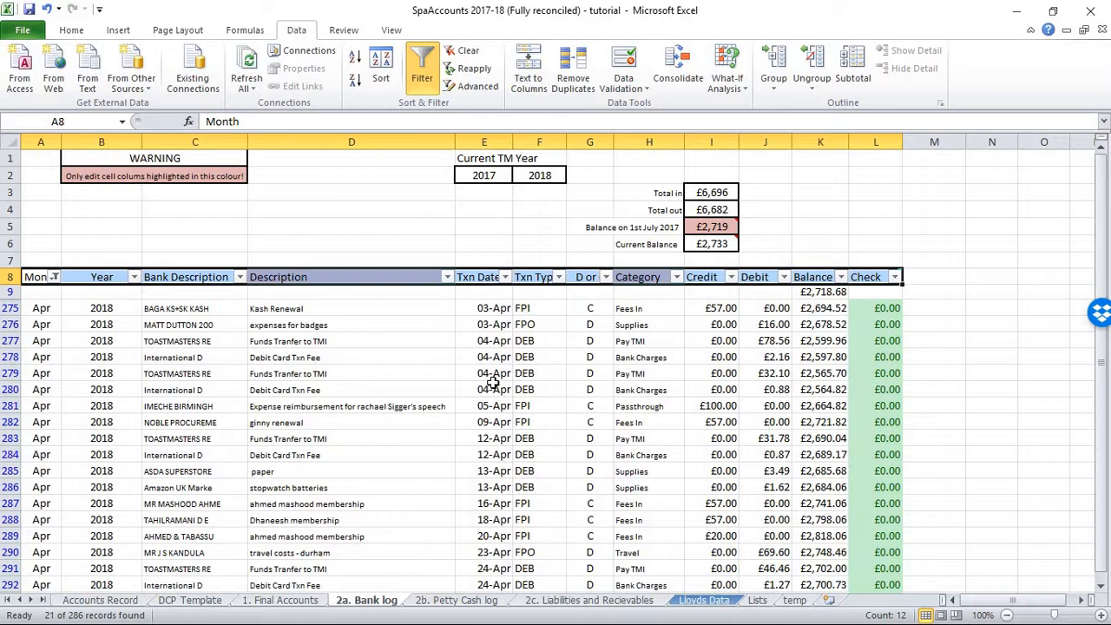
click(281, 600)
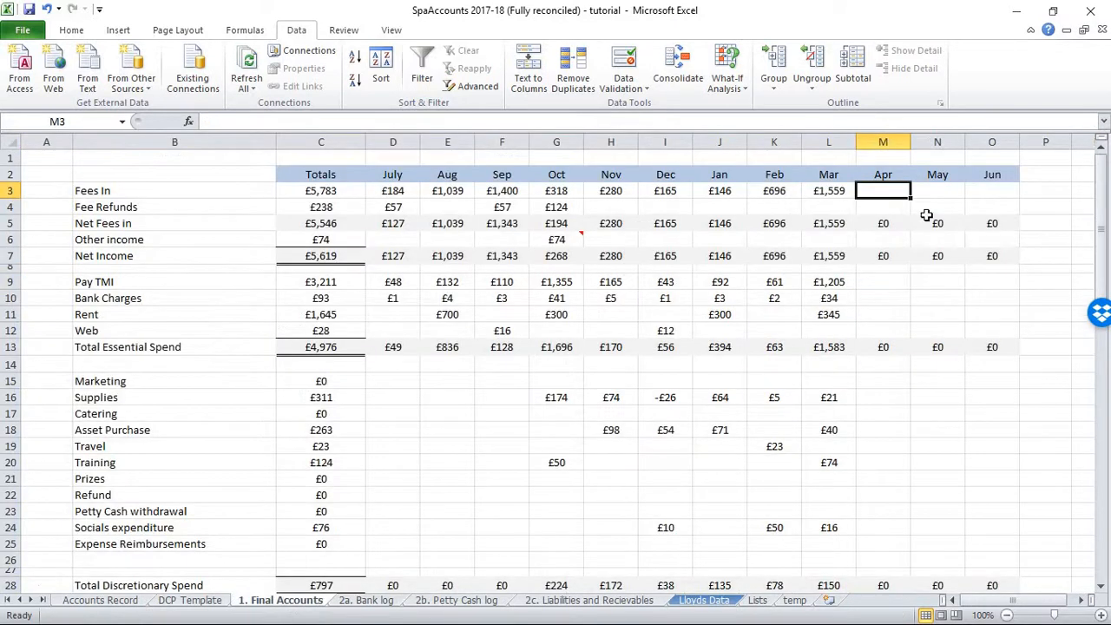
Filter the bank log's Category column to Fees In only.
click(390, 604)
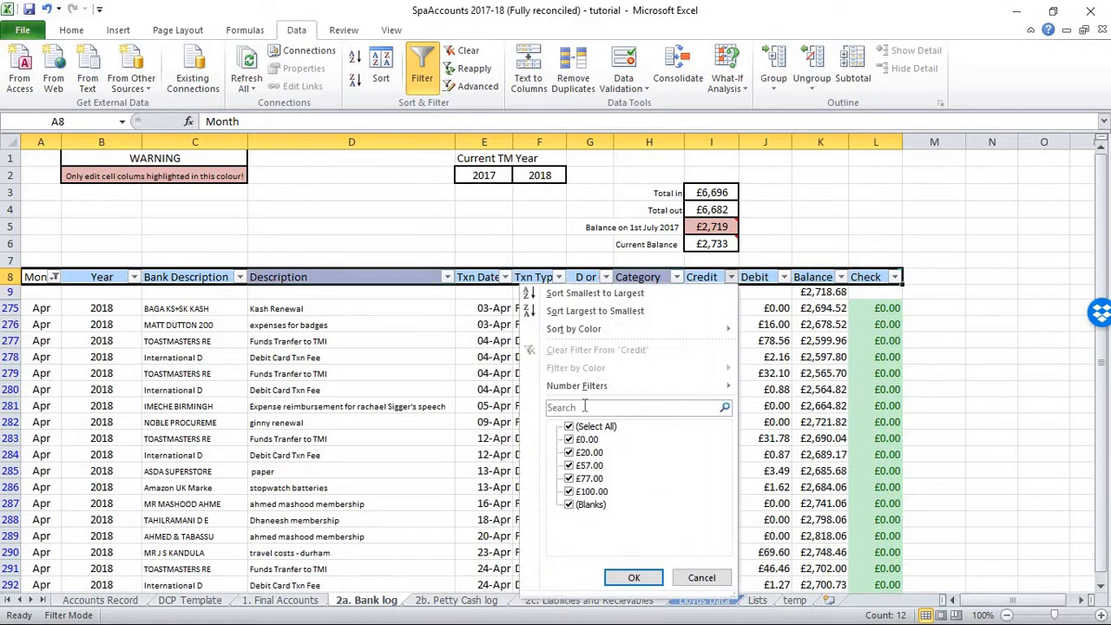
click(731, 277)
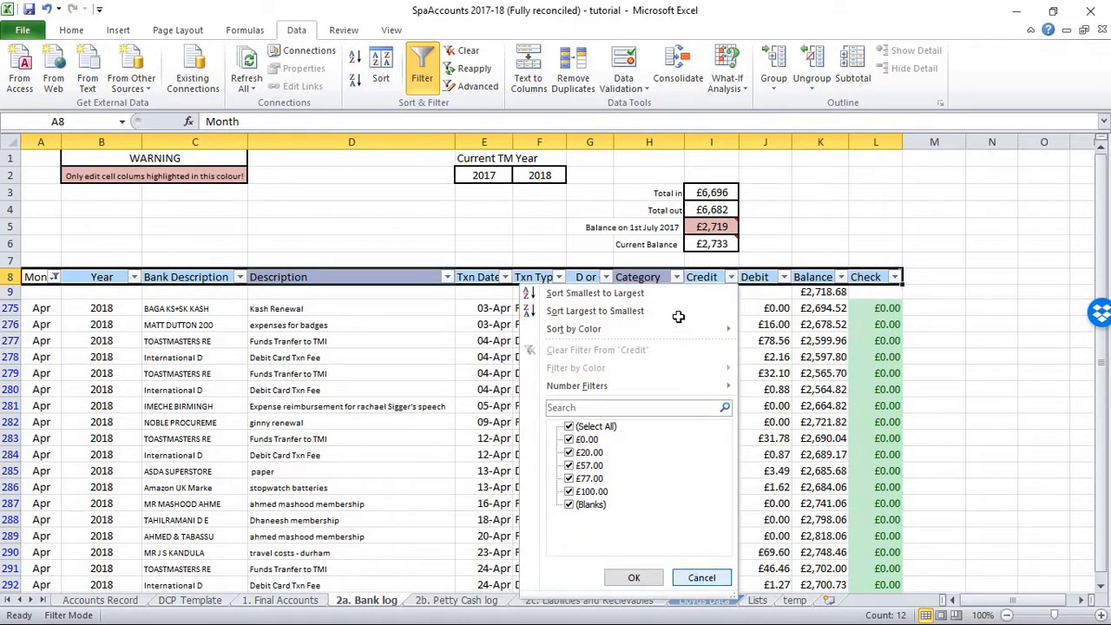
click(702, 577)
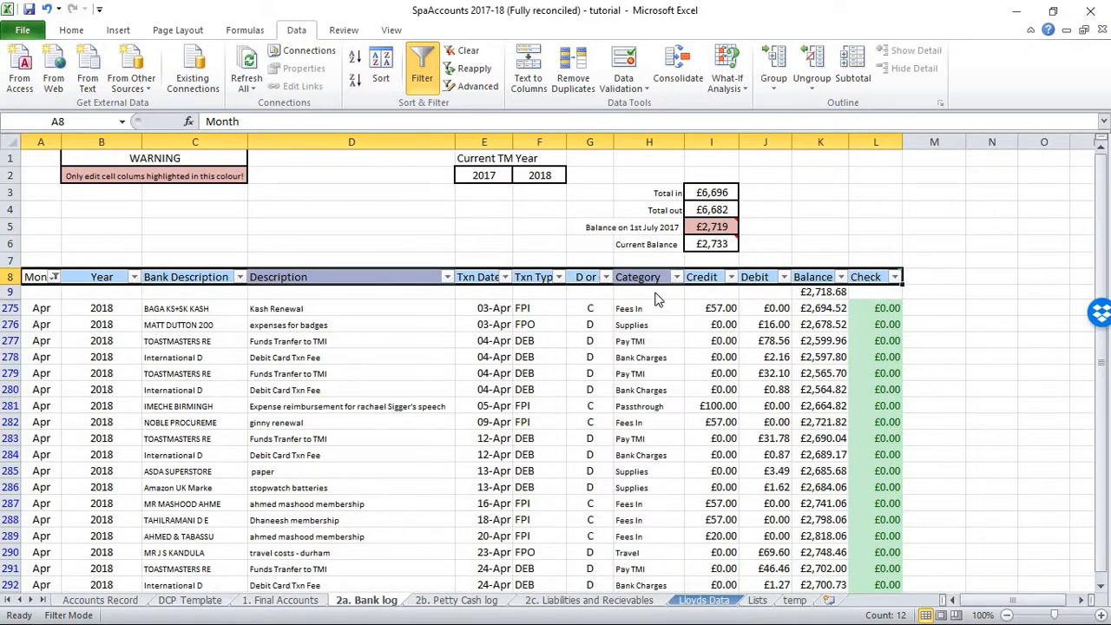
click(676, 278)
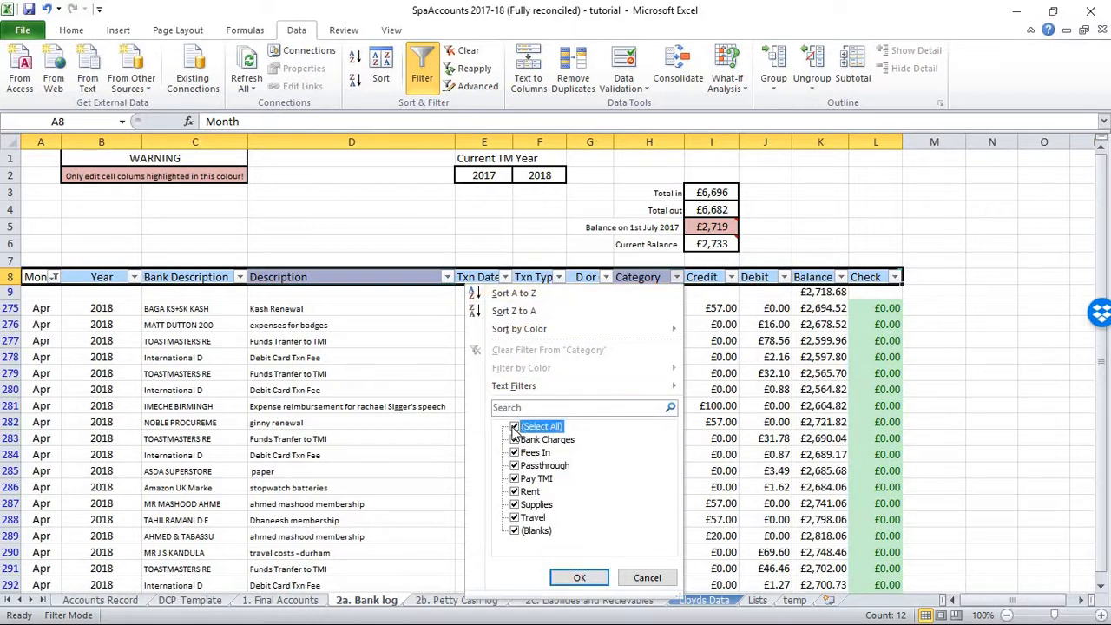
click(515, 428)
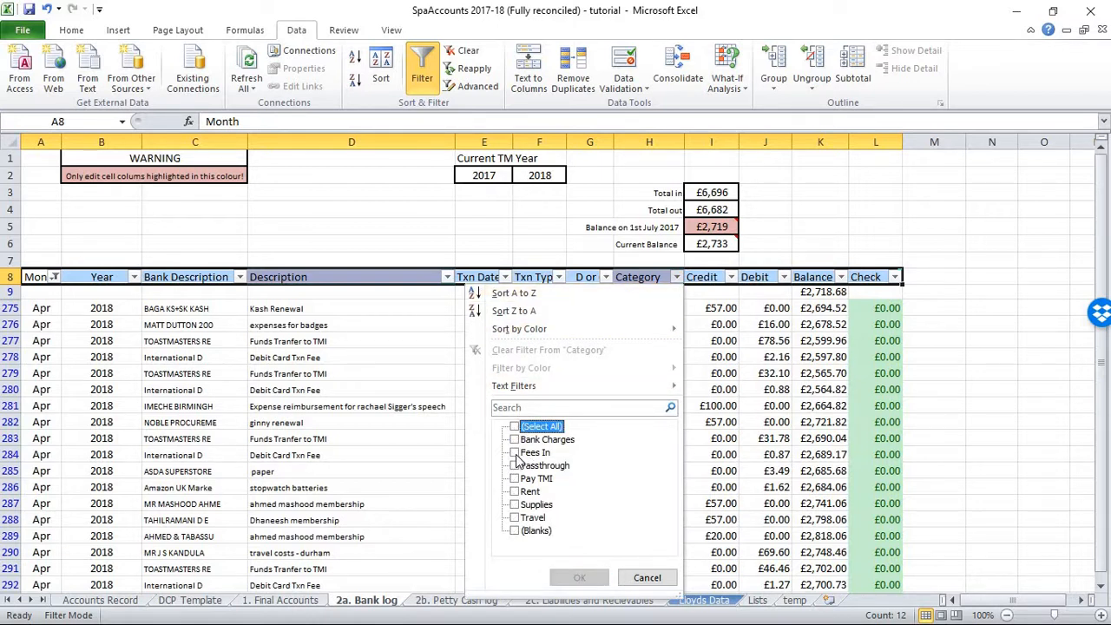
click(515, 452)
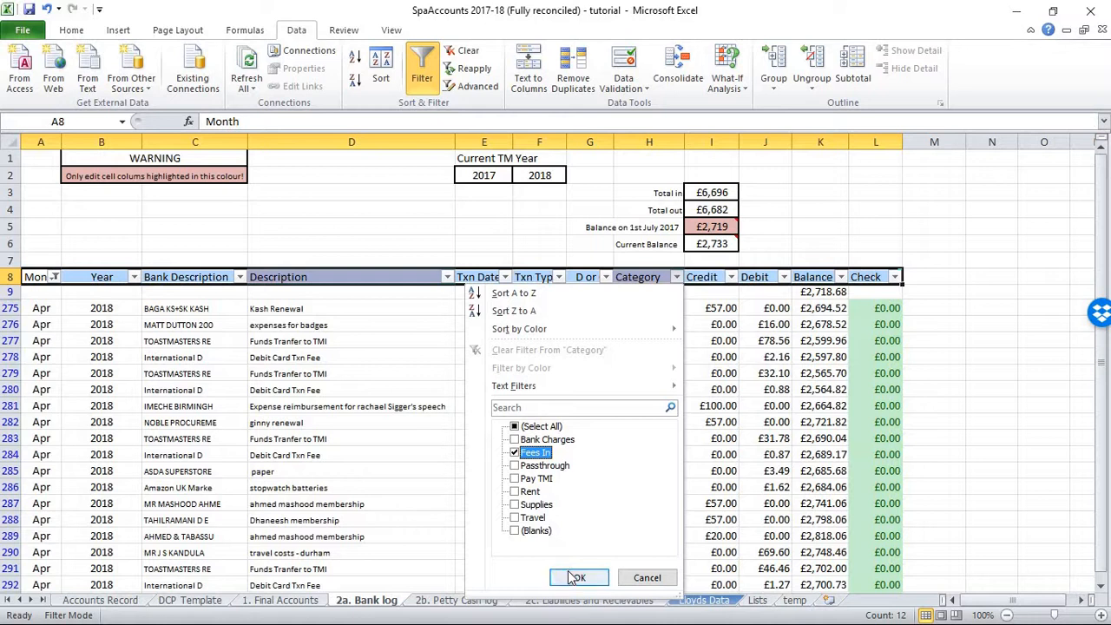
key(Return)
Sum the Fees In credits and enter 325 as April's Fees In in M3.
click(292, 601)
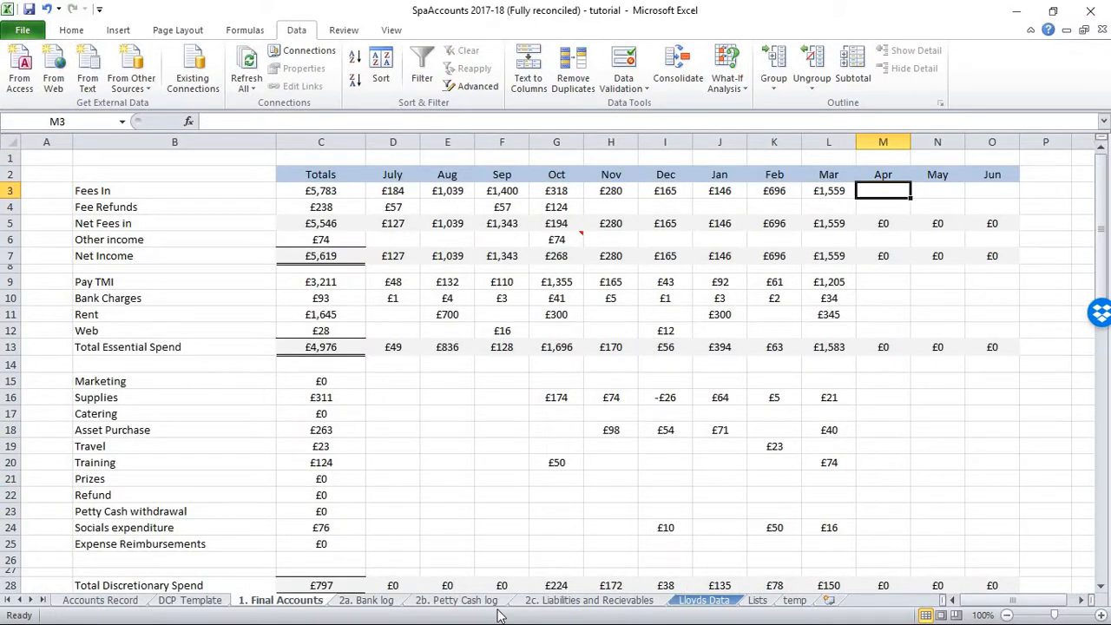
click(366, 600)
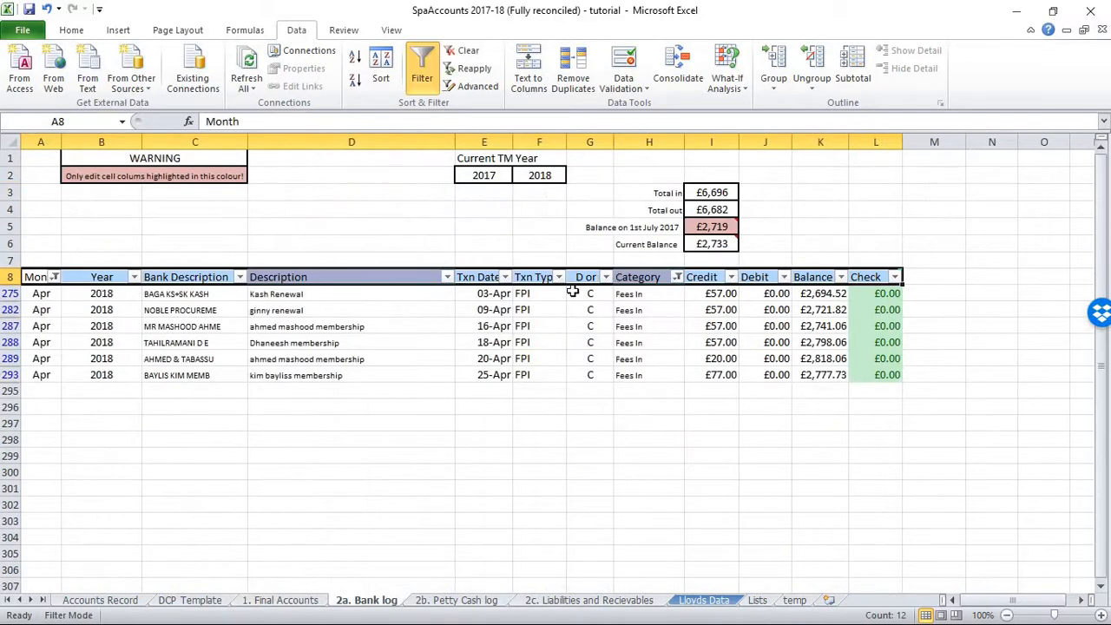
drag(574, 293, 570, 370)
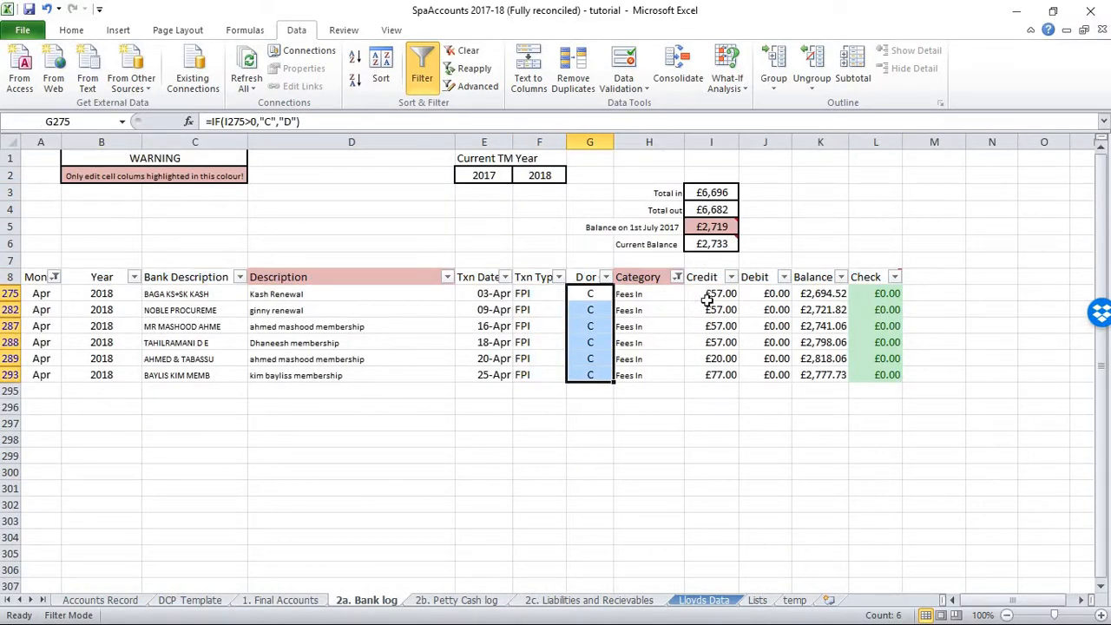
drag(705, 295, 709, 375)
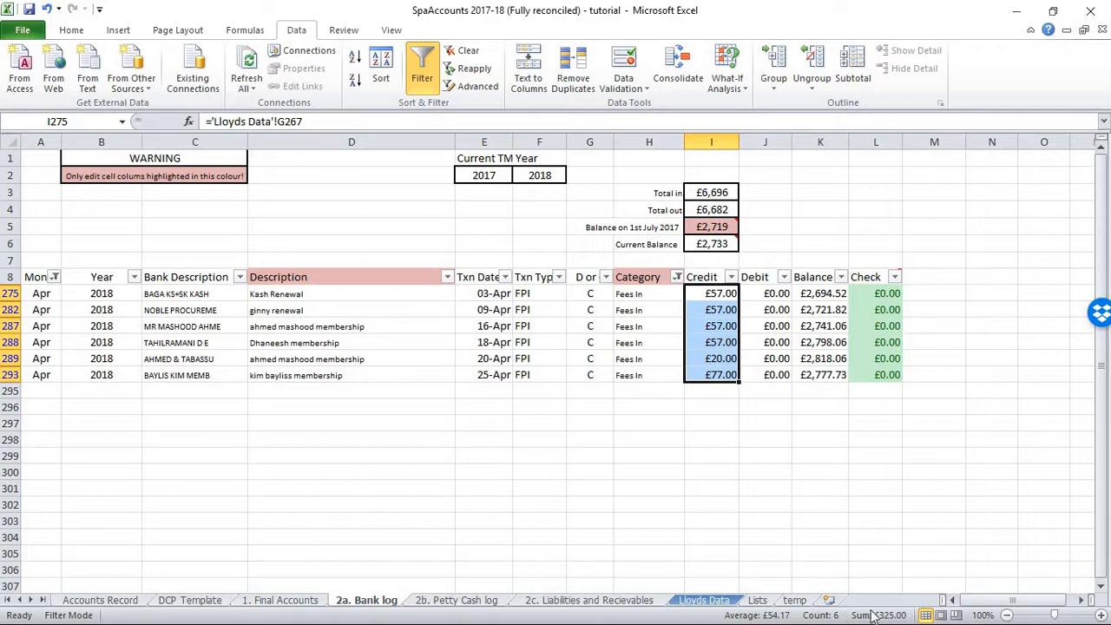
click(303, 601)
text(32)
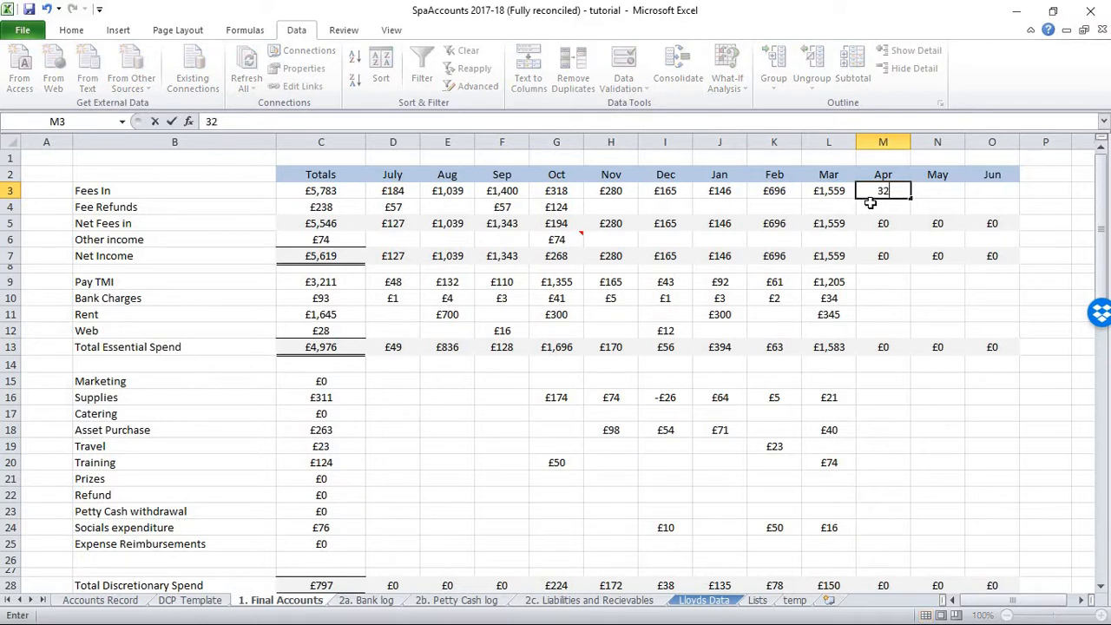
text(5)
key(Return)
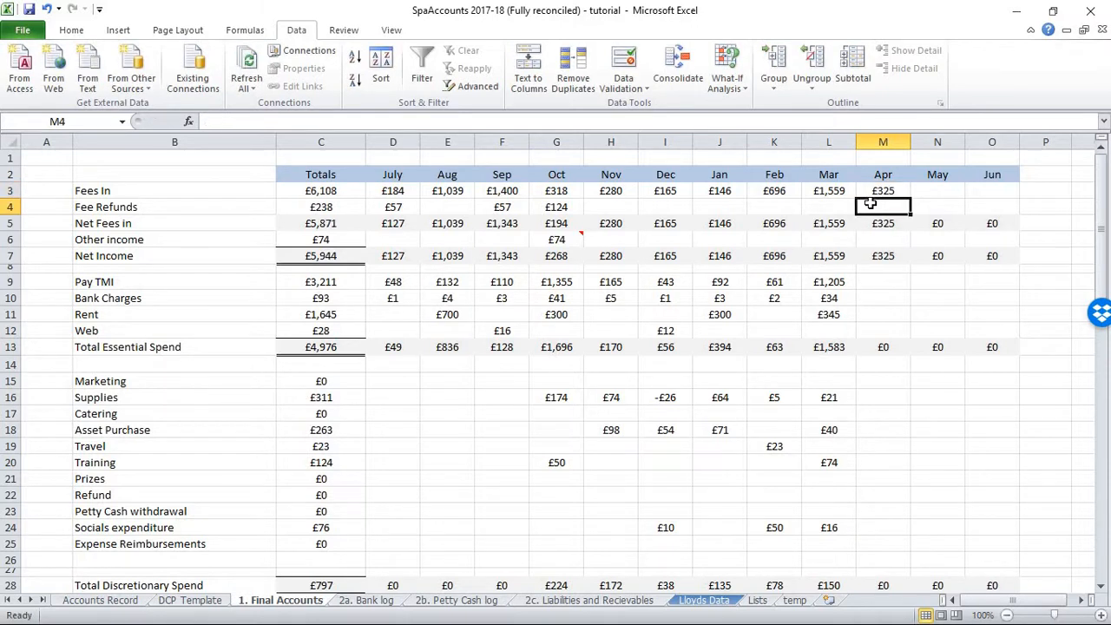
Change the bank log's Category filter from Fees In to Pay TMI only.
click(369, 600)
click(677, 277)
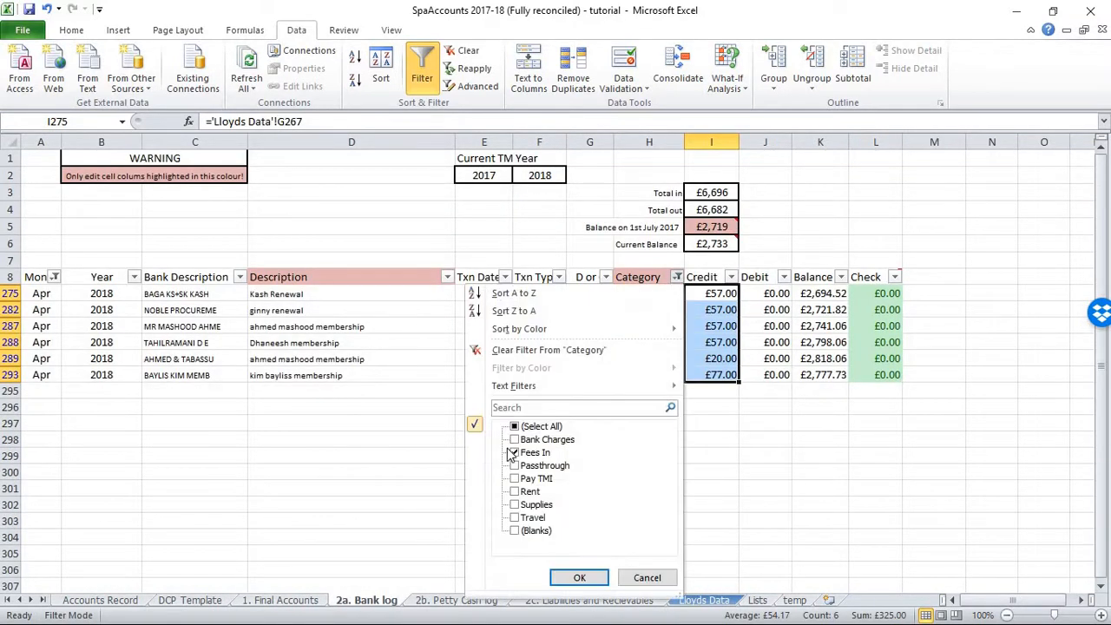
click(712, 399)
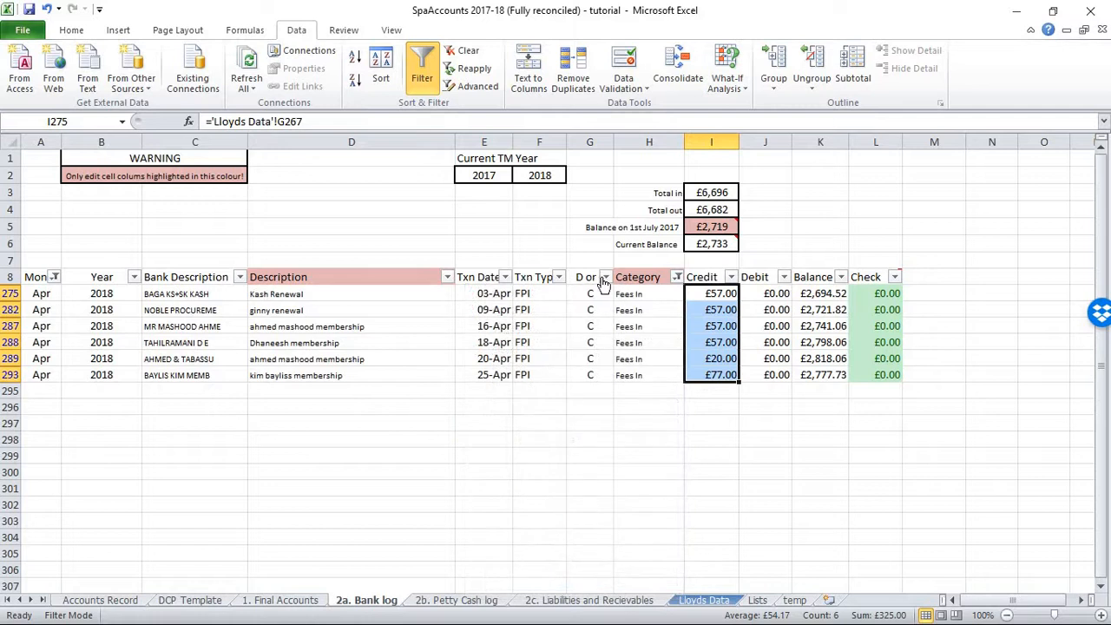
click(605, 278)
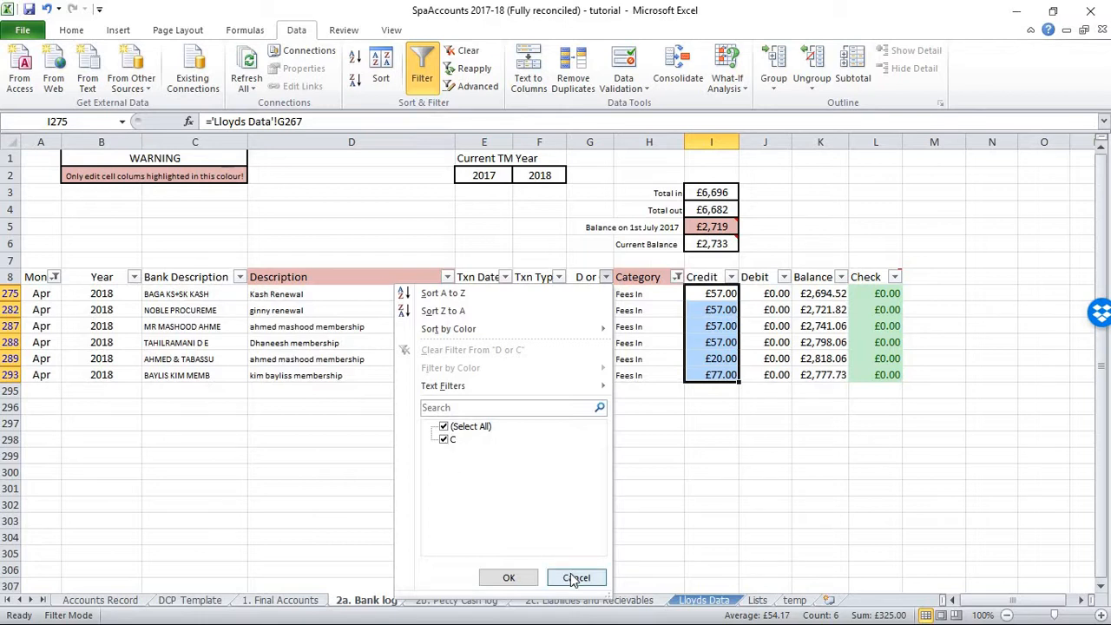
click(646, 536)
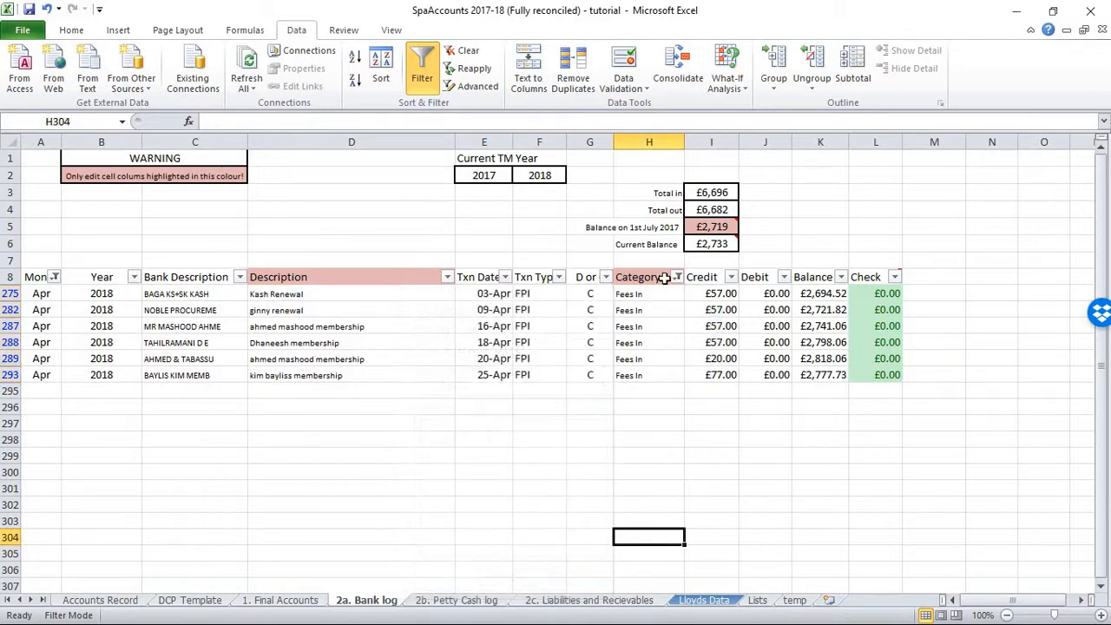
click(677, 277)
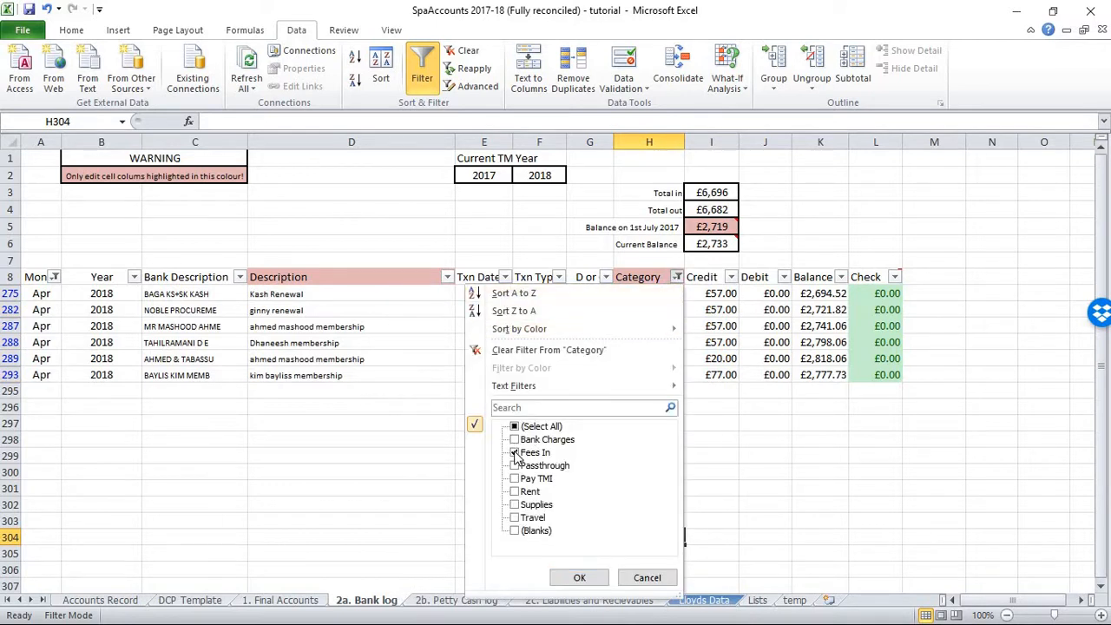
click(515, 453)
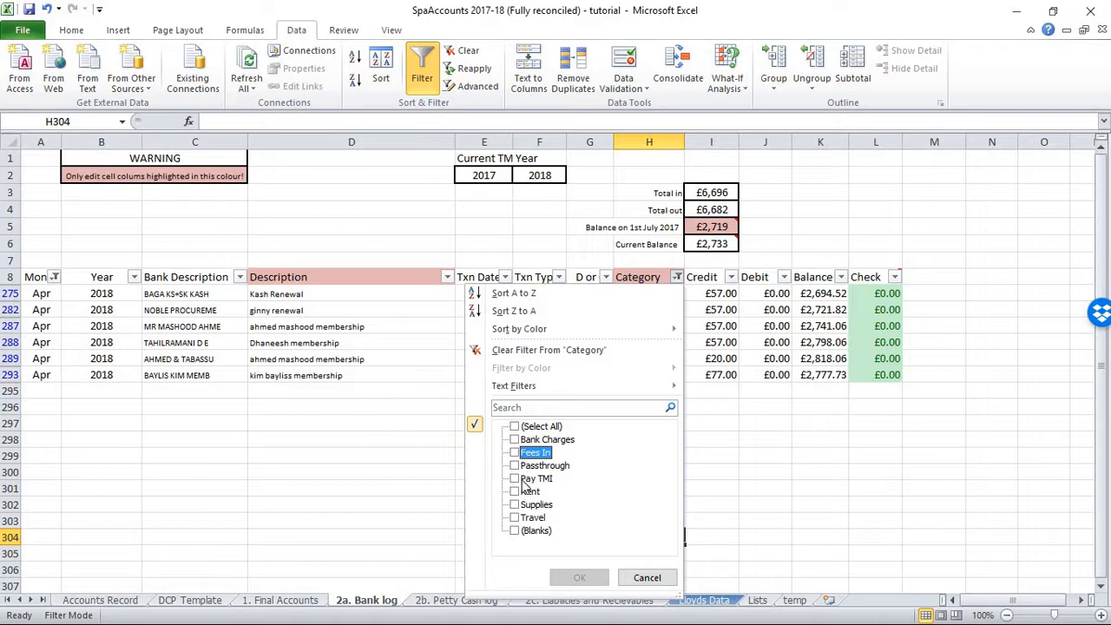
click(521, 478)
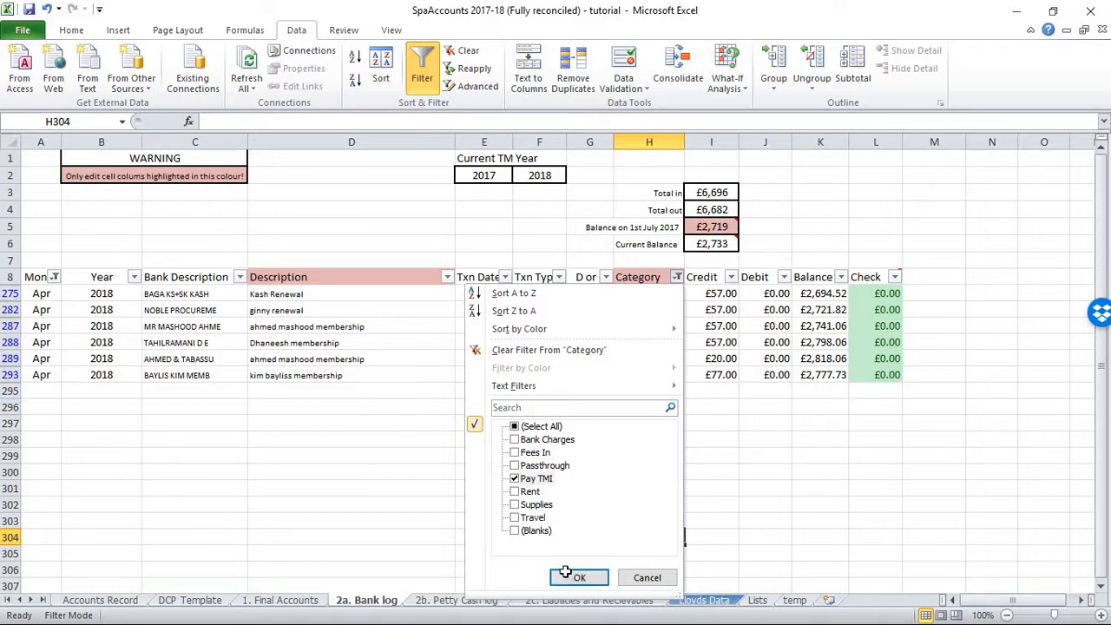
click(575, 577)
Sum the Pay TMI debits and enter 189.4 in M9 on Final Accounts.
drag(590, 300, 566, 371)
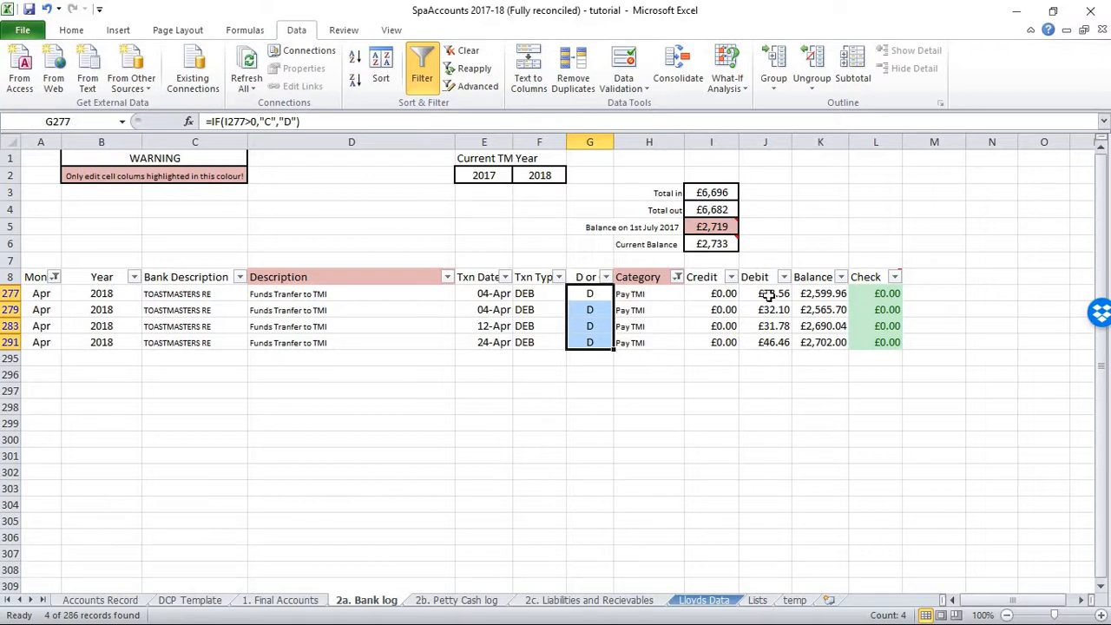
drag(768, 293, 777, 342)
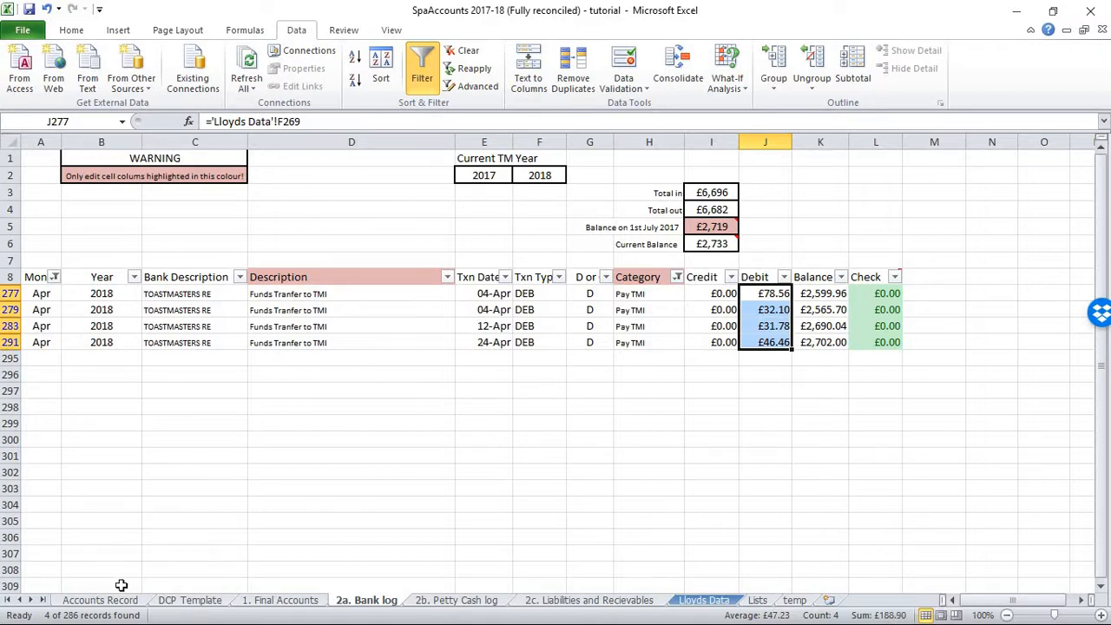
click(287, 600)
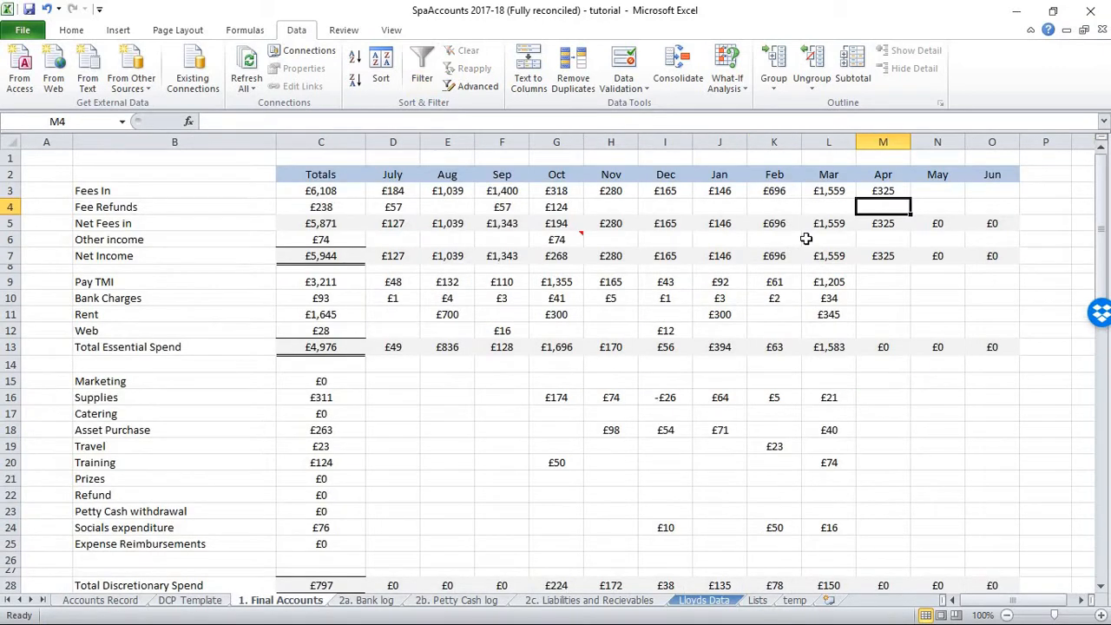
key(Down)
key(Down)
key(Down)
key(Down)
key(Down)
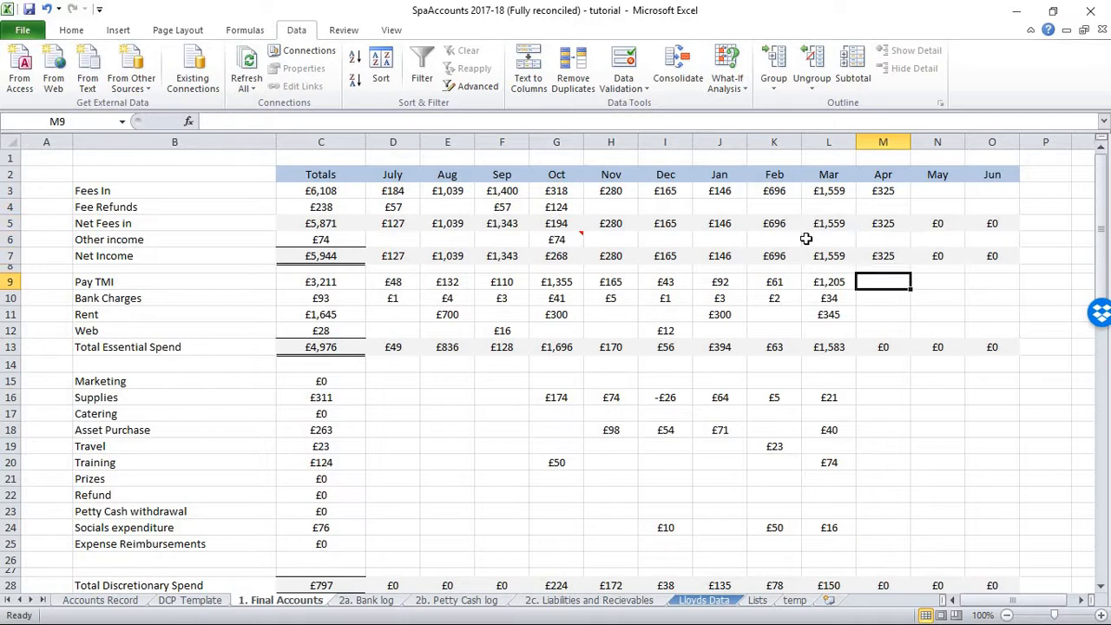
click(85, 283)
click(864, 284)
text(189.4)
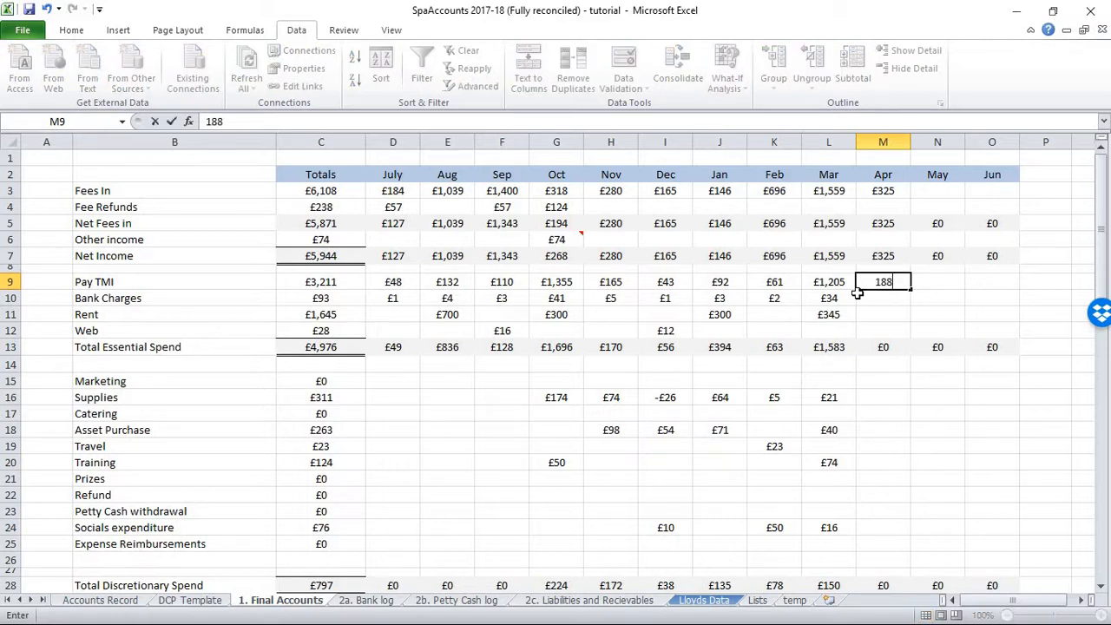
key(Return)
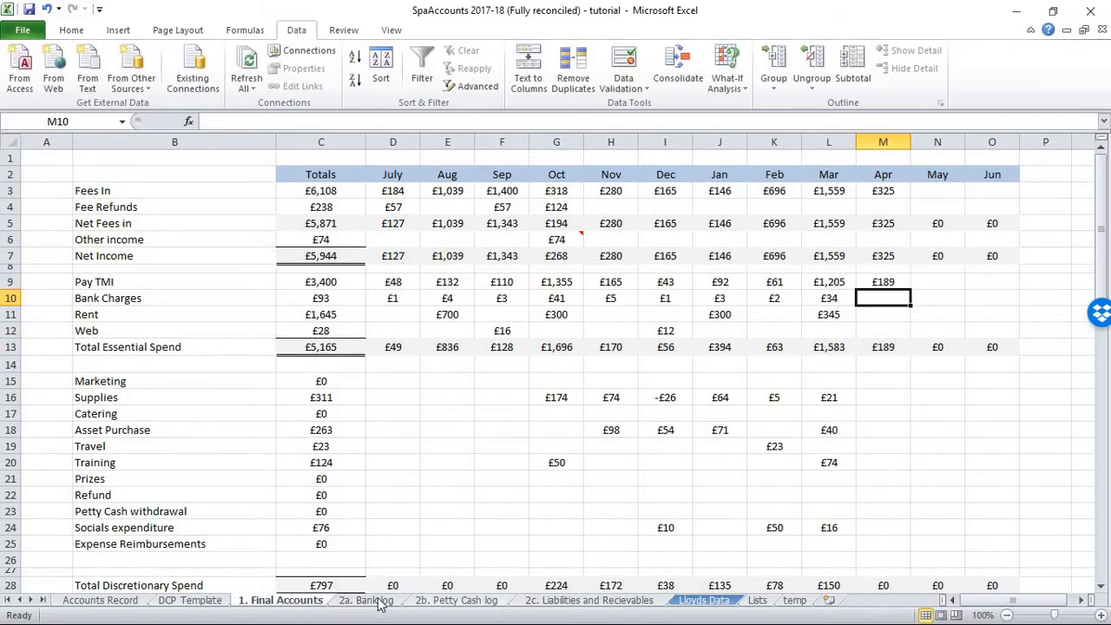
Change the bank log's Category filter from Pay TMI to Rent only.
click(379, 603)
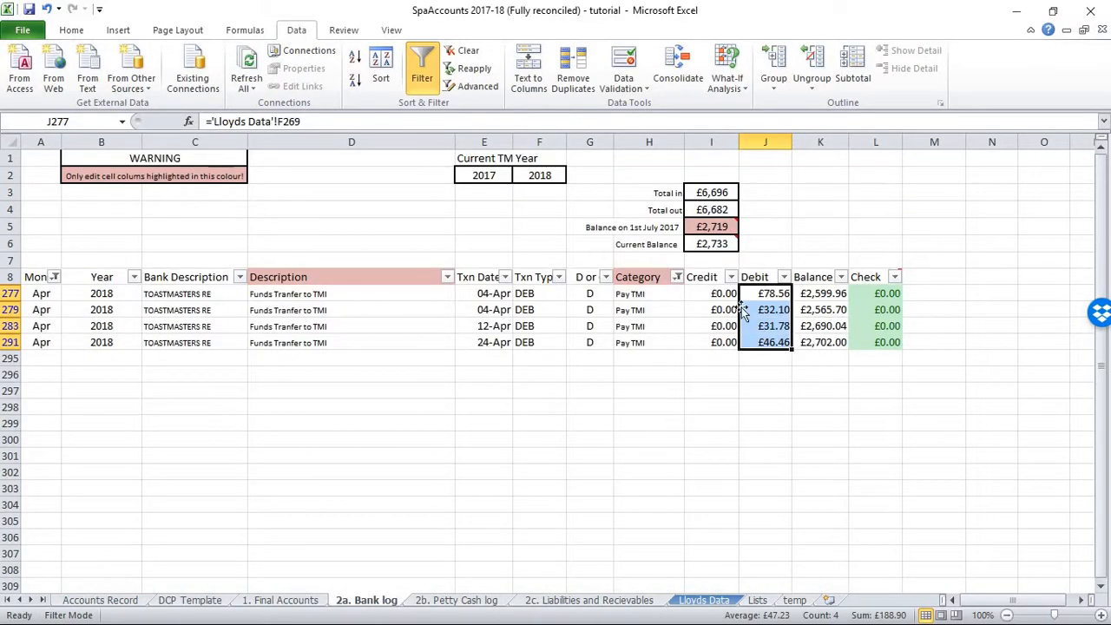
click(677, 277)
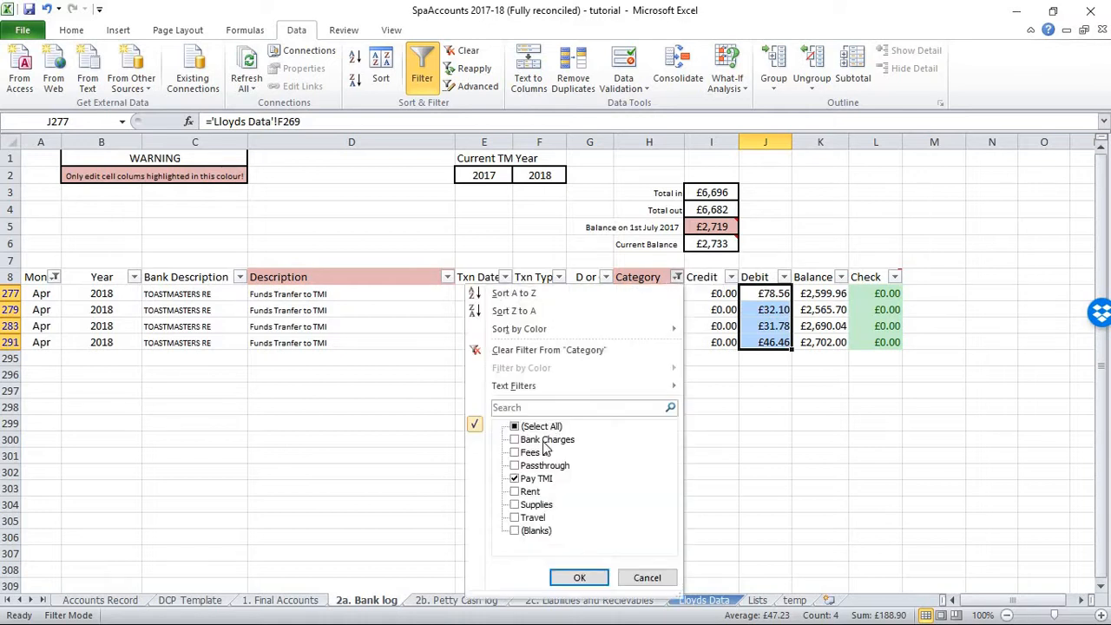
click(514, 480)
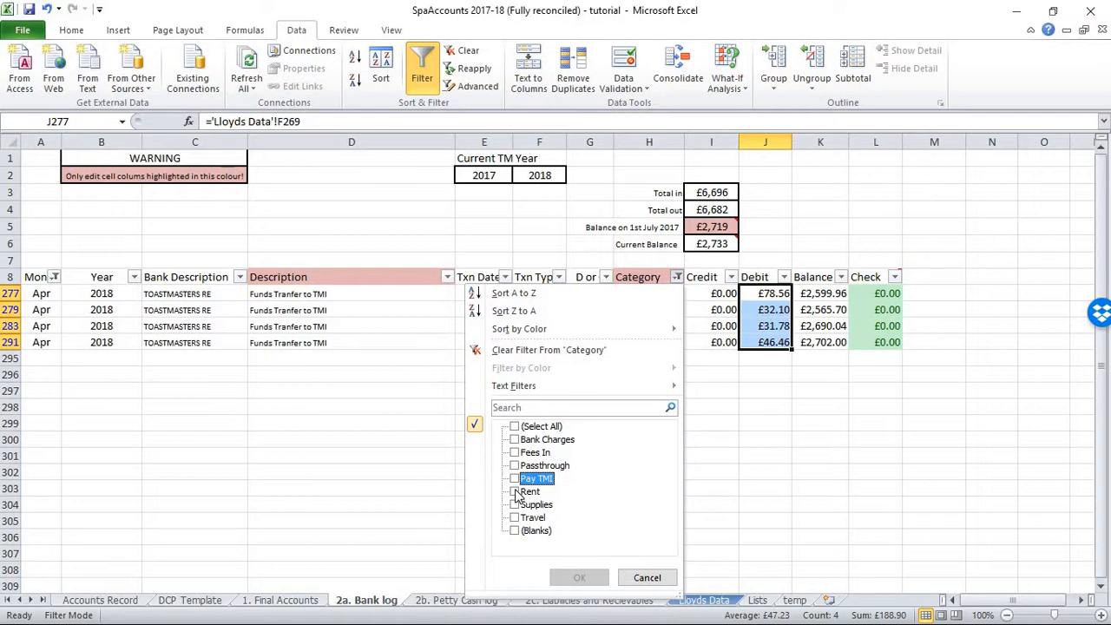
click(515, 492)
click(579, 577)
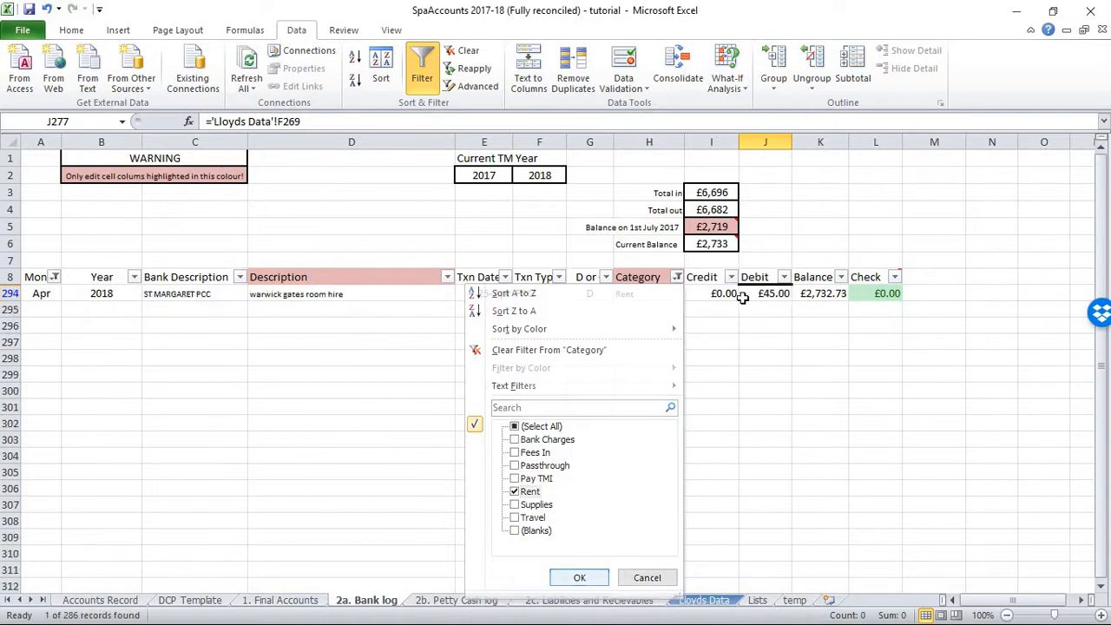
Enter 45 as April's Rent in M11, clearing the mistaken 45 from M10.
click(261, 600)
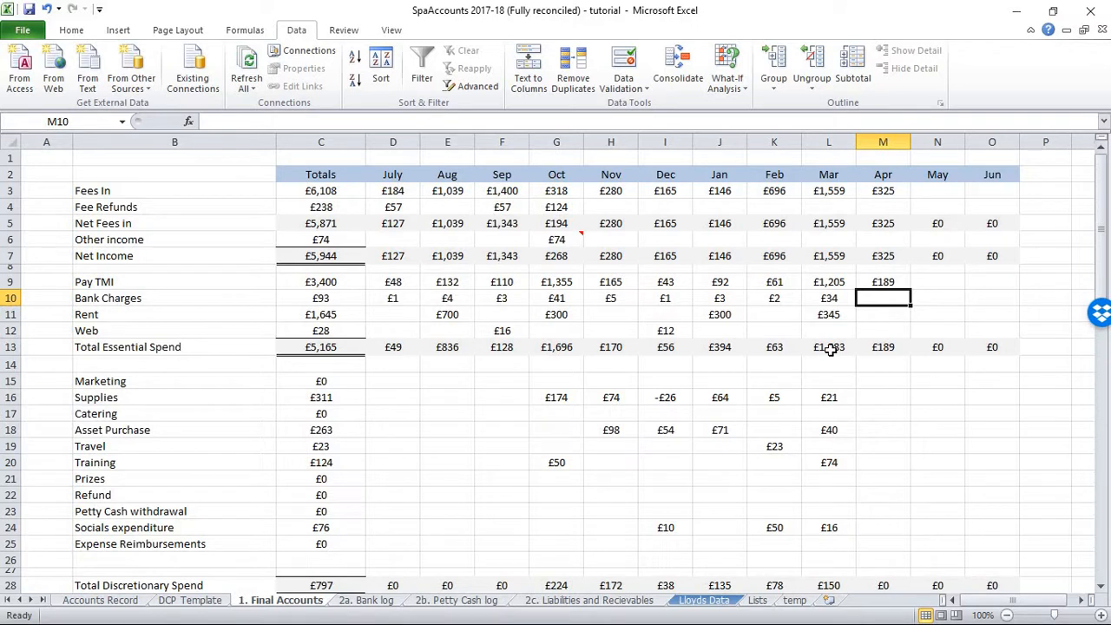
text(45)
key(Return)
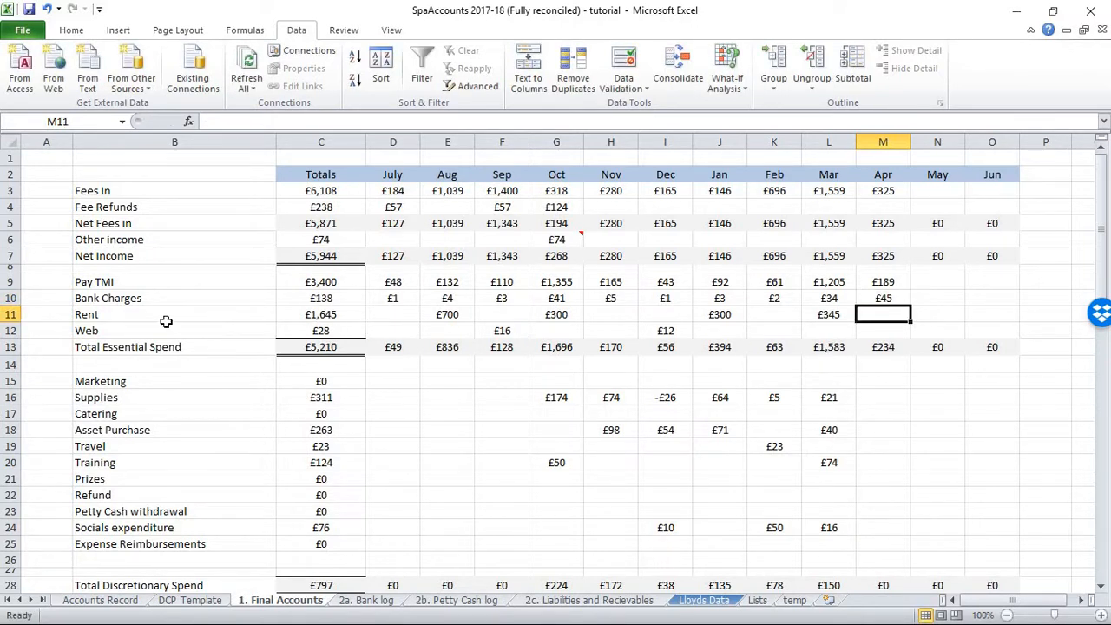
click(884, 299)
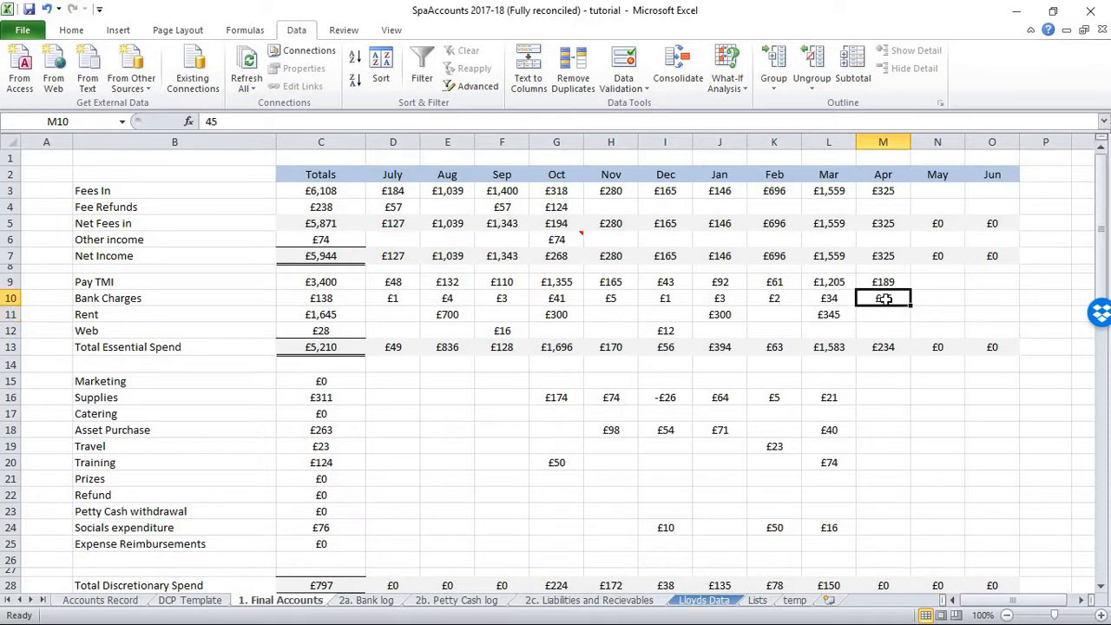
key(Delete)
key(Return)
text(45)
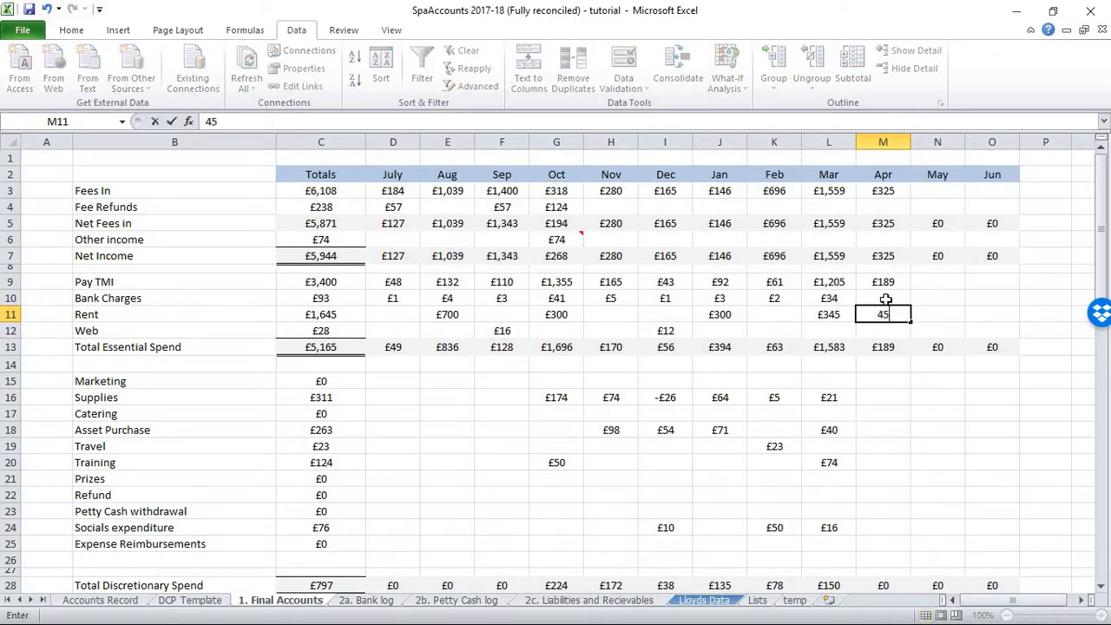
key(ctrl+Return)
click(886, 299)
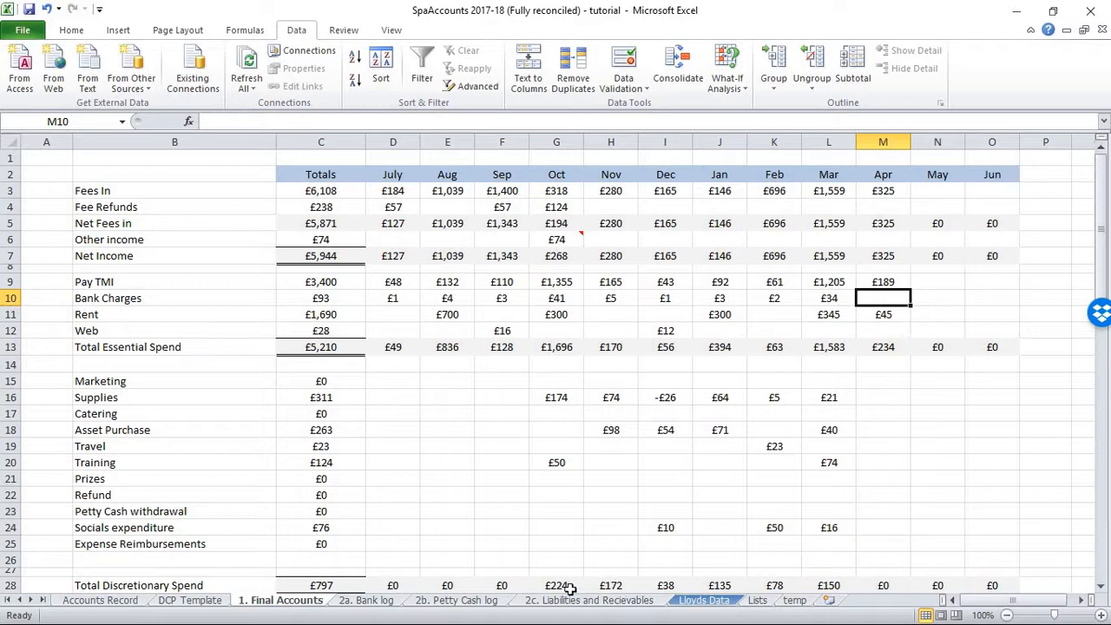
click(382, 602)
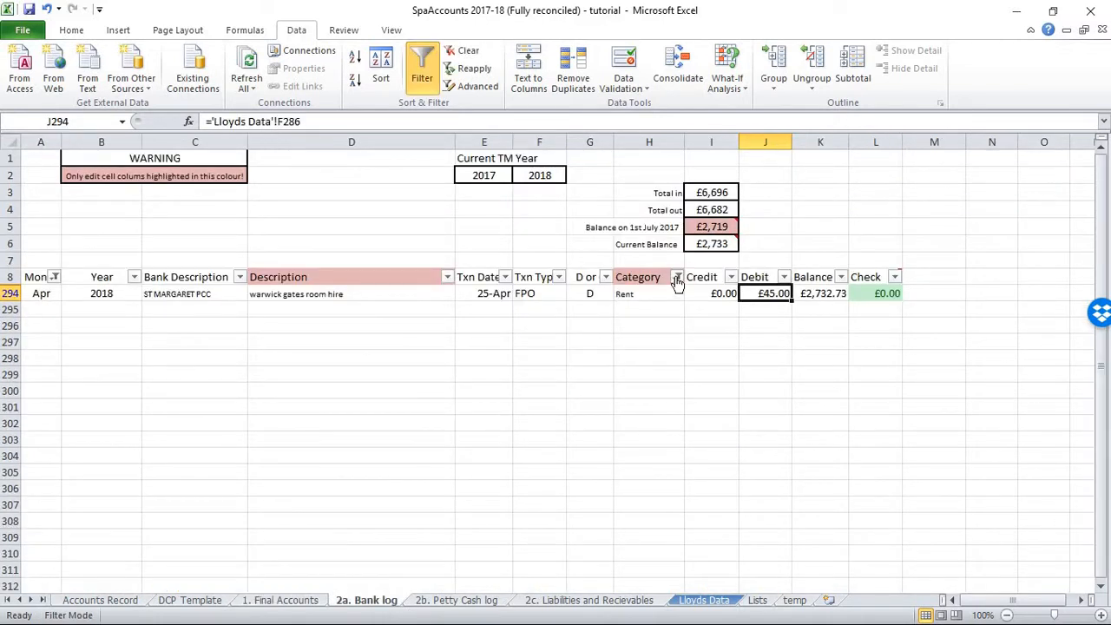
Filter the bank log to Bank Charges, sum its four debits, and enter 5.1 in M10.
click(677, 277)
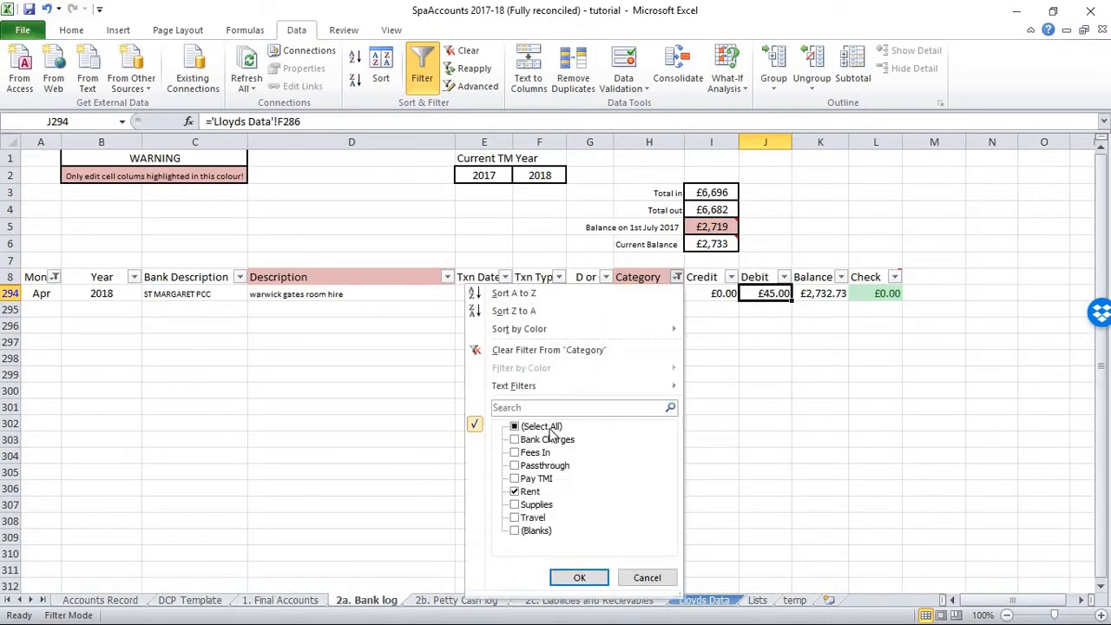
click(516, 492)
click(523, 443)
click(579, 577)
drag(779, 340, 778, 296)
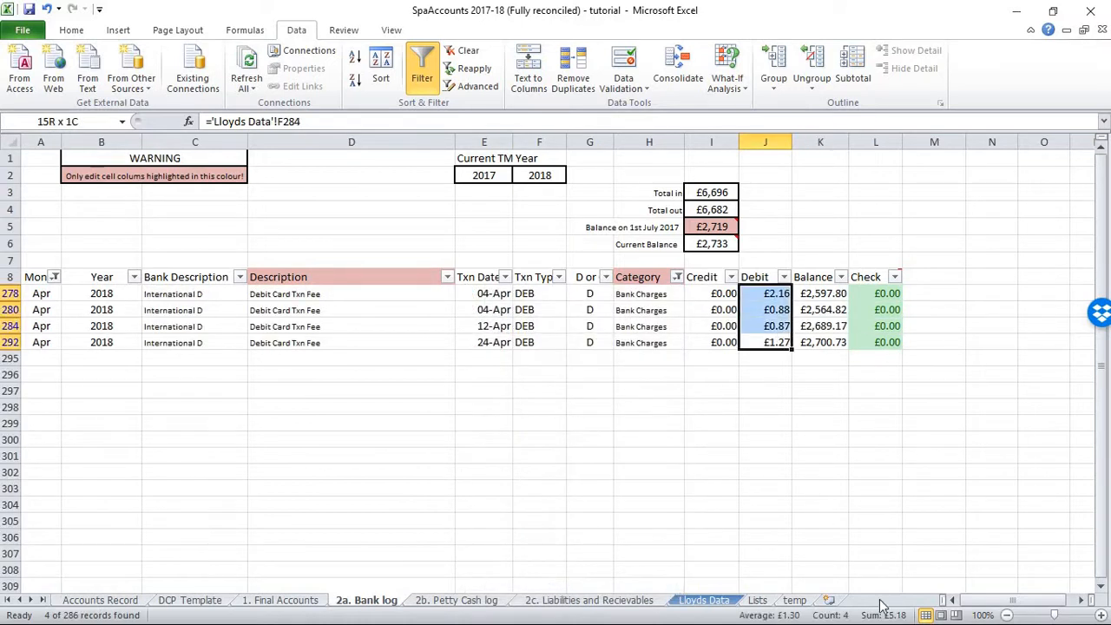
click(268, 601)
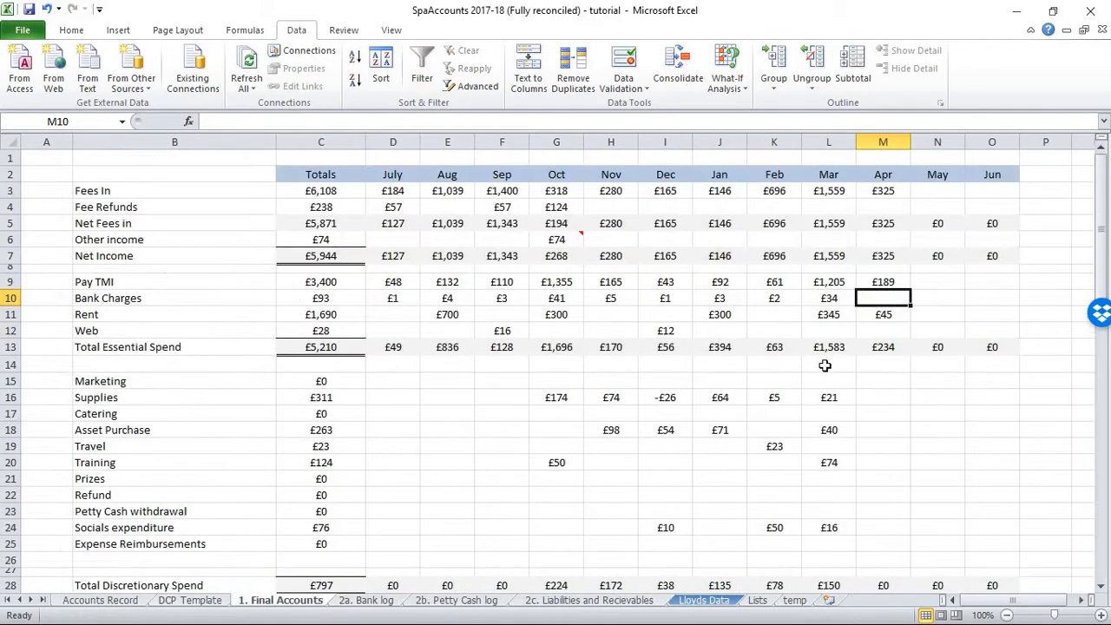
text(5.1)
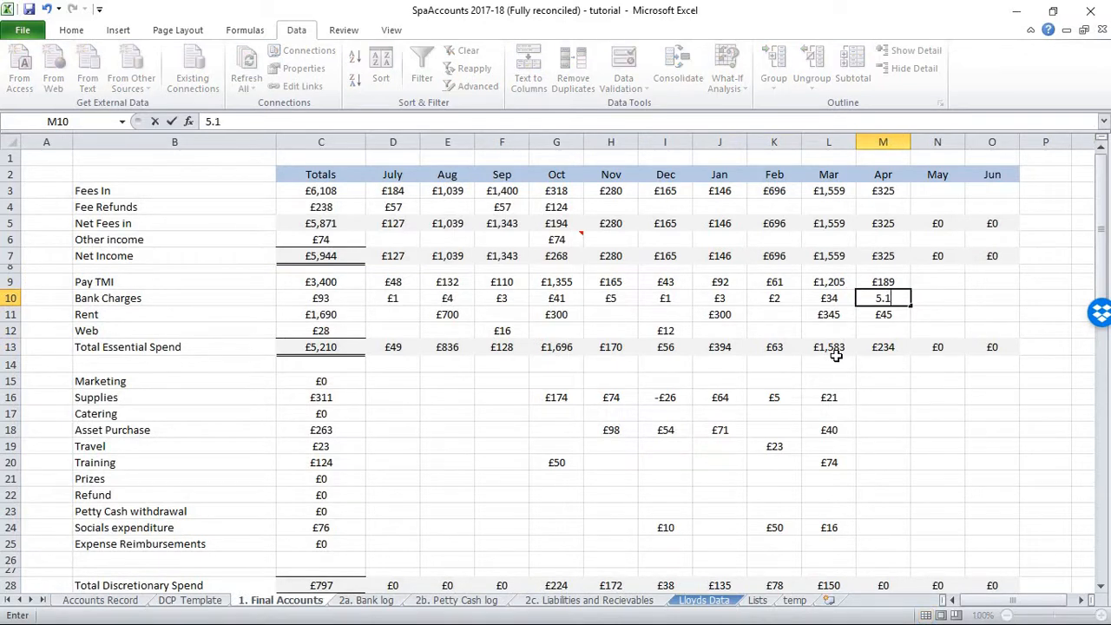
key(Return)
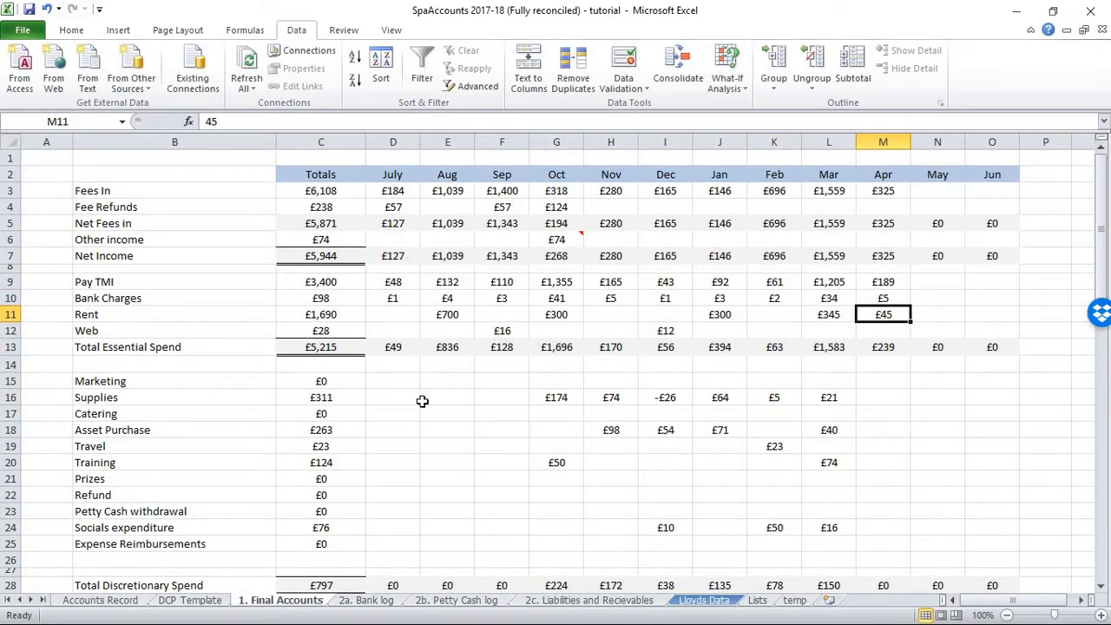
scroll(422, 391, down, 1)
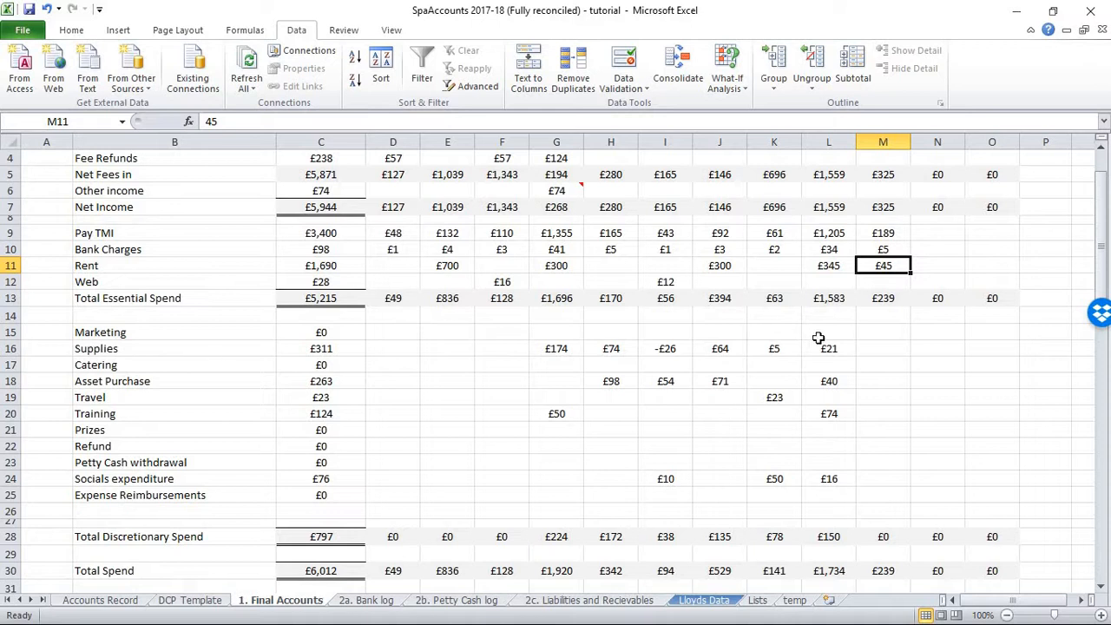
key(Down)
key(Down)
key(Down)
key(Down)
key(Down)
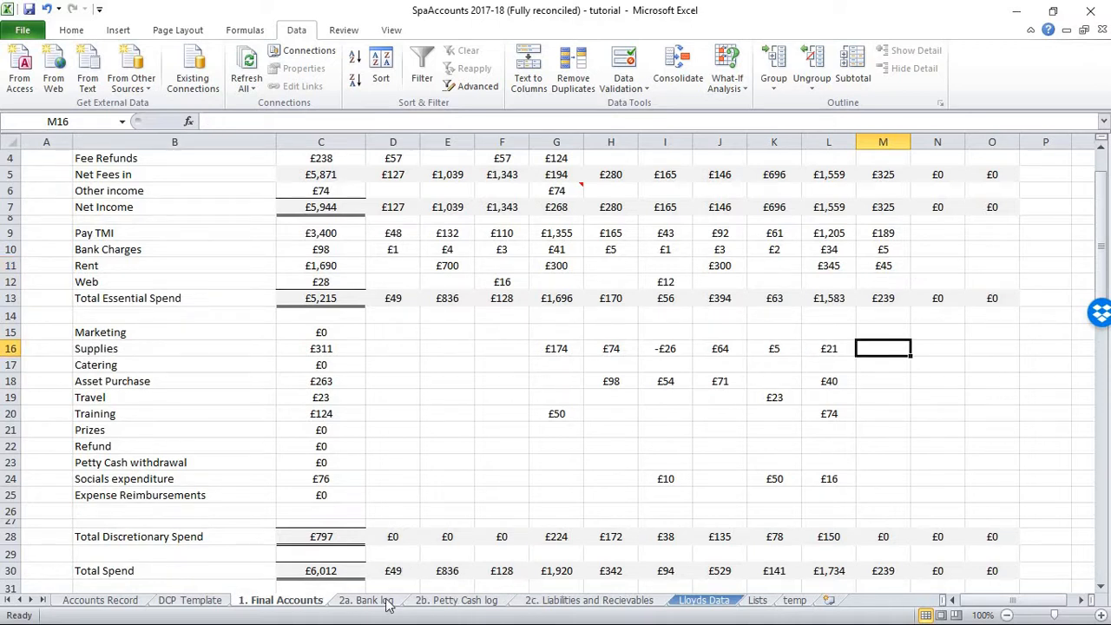
Change the bank log's Category filter from Bank Charges to Supplies only.
key(ctrl+Page_Down)
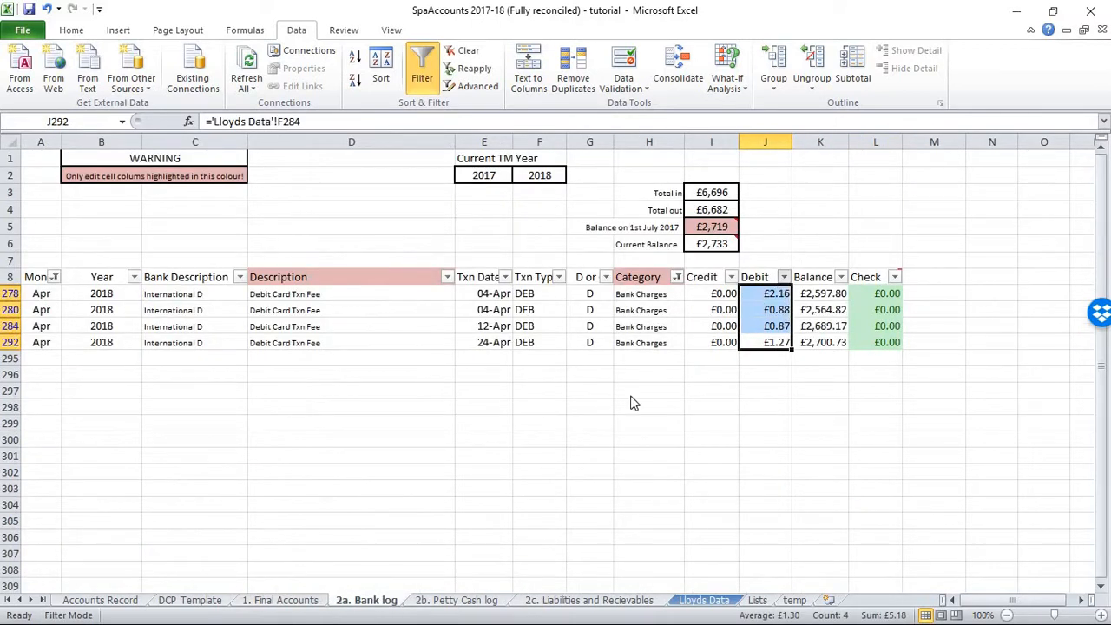
click(784, 276)
click(676, 276)
click(676, 276)
click(515, 441)
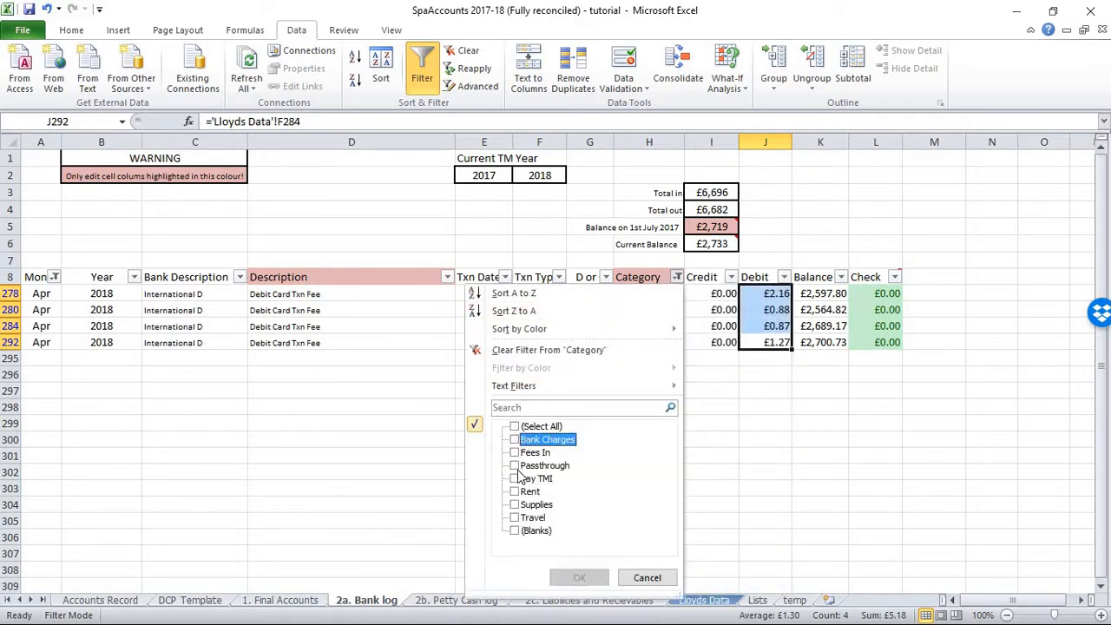
click(515, 505)
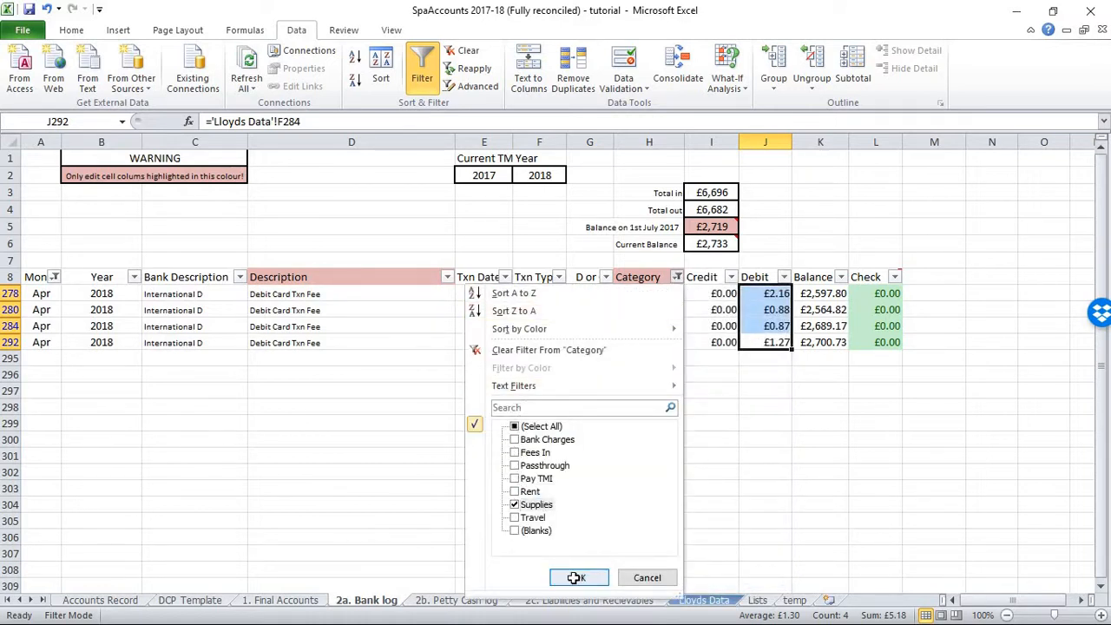
click(578, 578)
Sum the three Supplies debits and enter 21.11 in M16 on Final Accounts.
drag(590, 294, 590, 328)
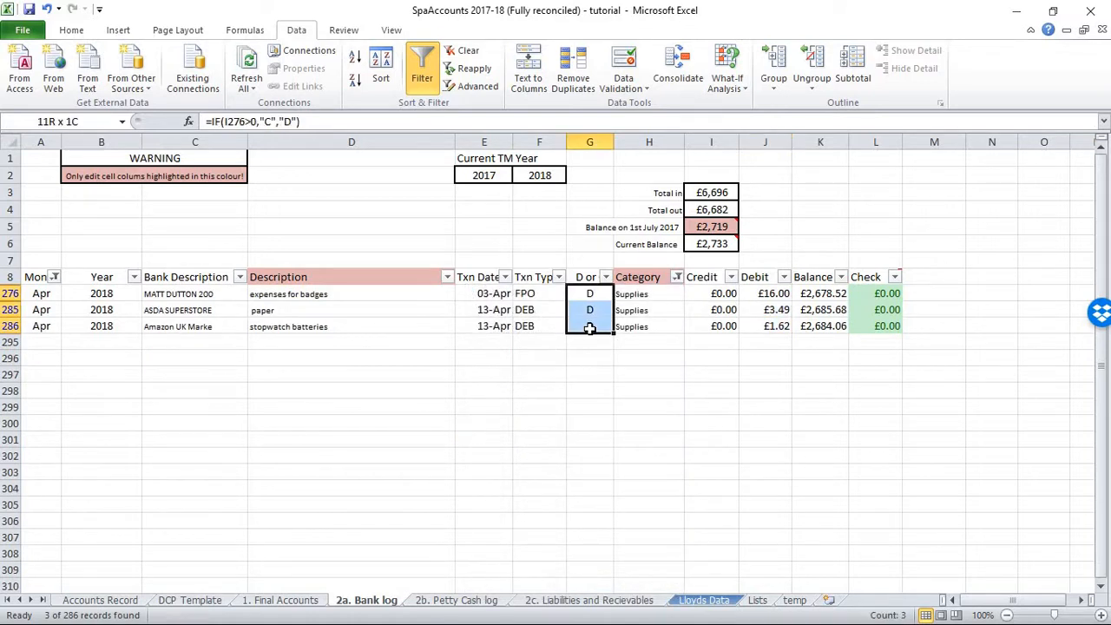
drag(768, 293, 767, 329)
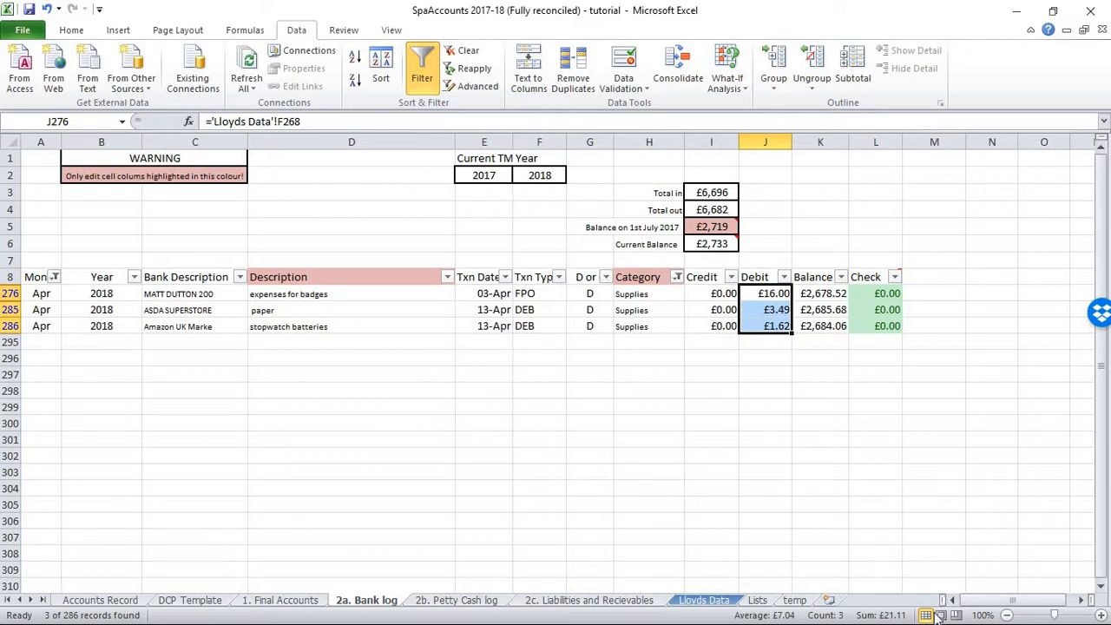
key(ctrl+Page_Up)
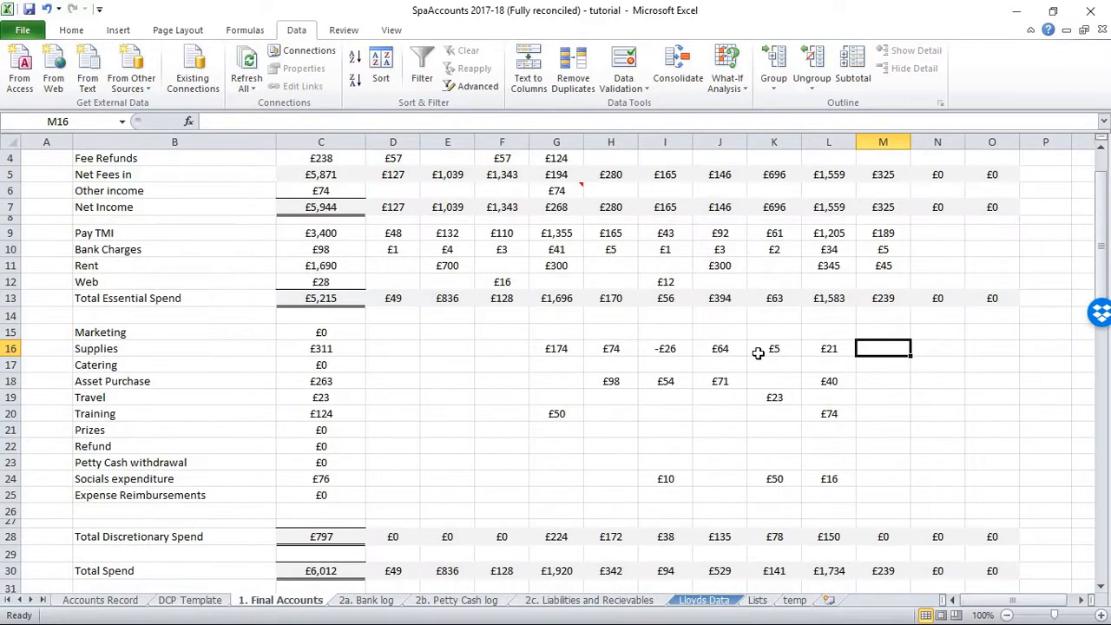
key(Left)
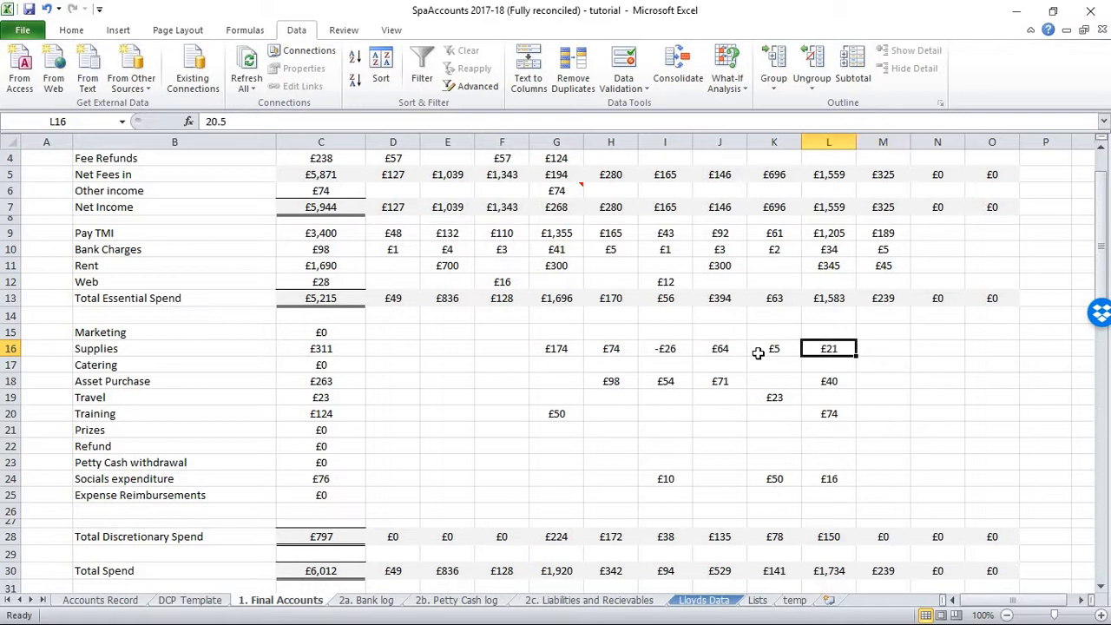
key(Right)
text(21.11)
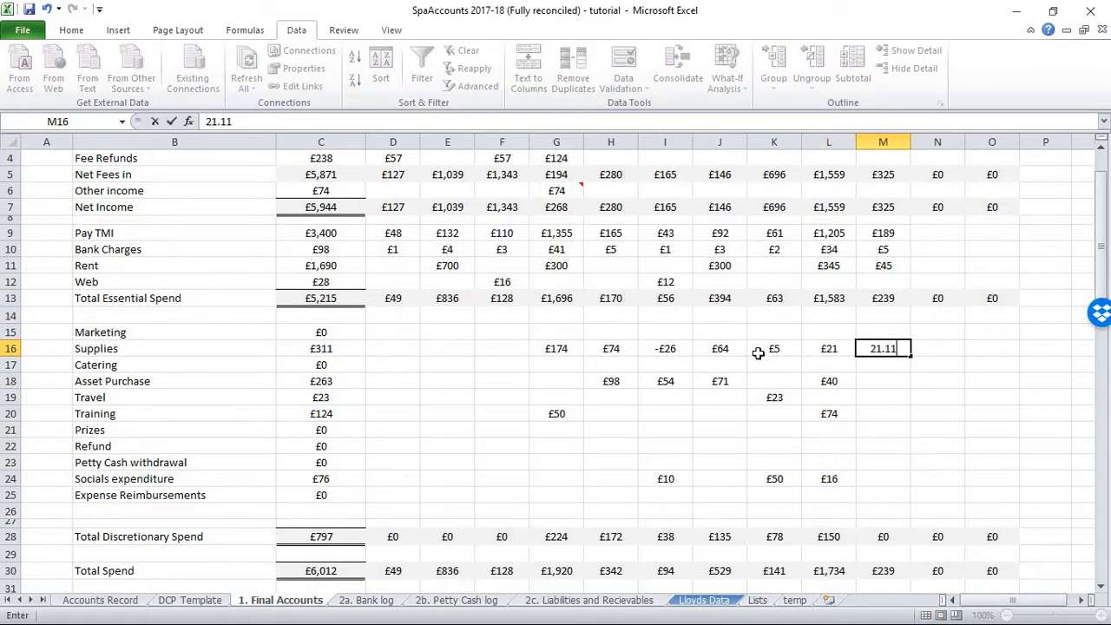
key(Return)
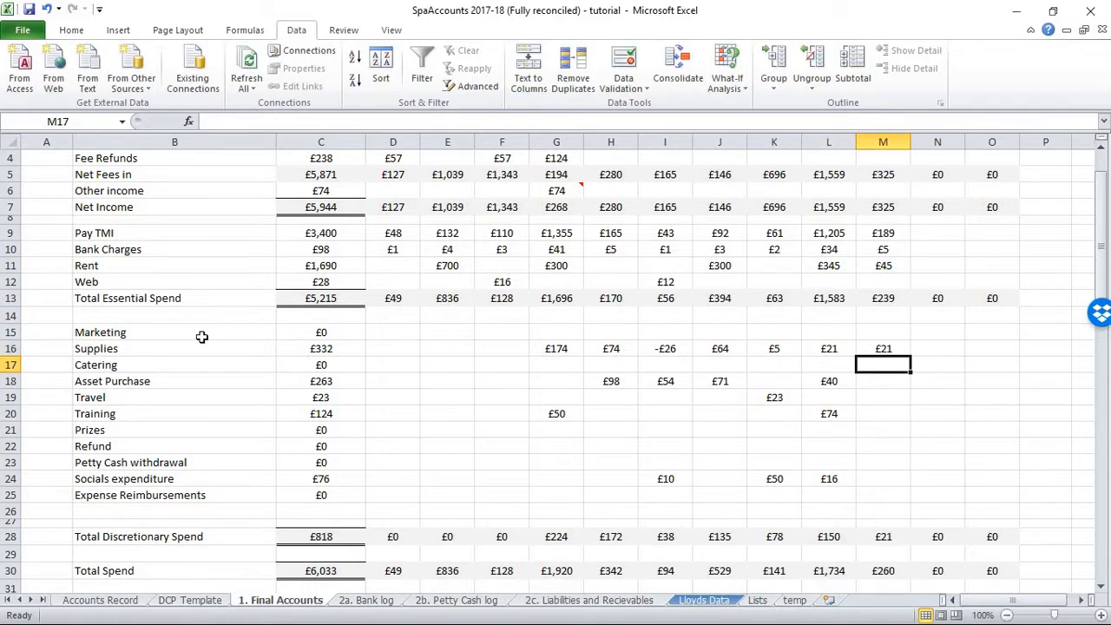
Compare the Bank log's Category filter with the Catering, Asset Purchase and Travel rows on Final Accounts.
click(388, 603)
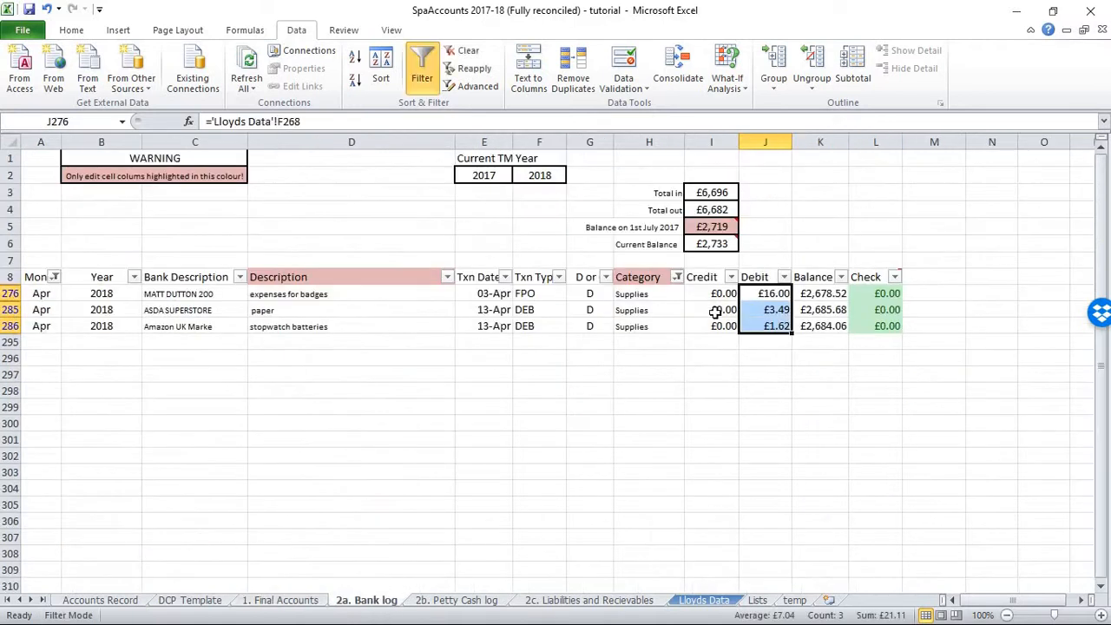
click(677, 278)
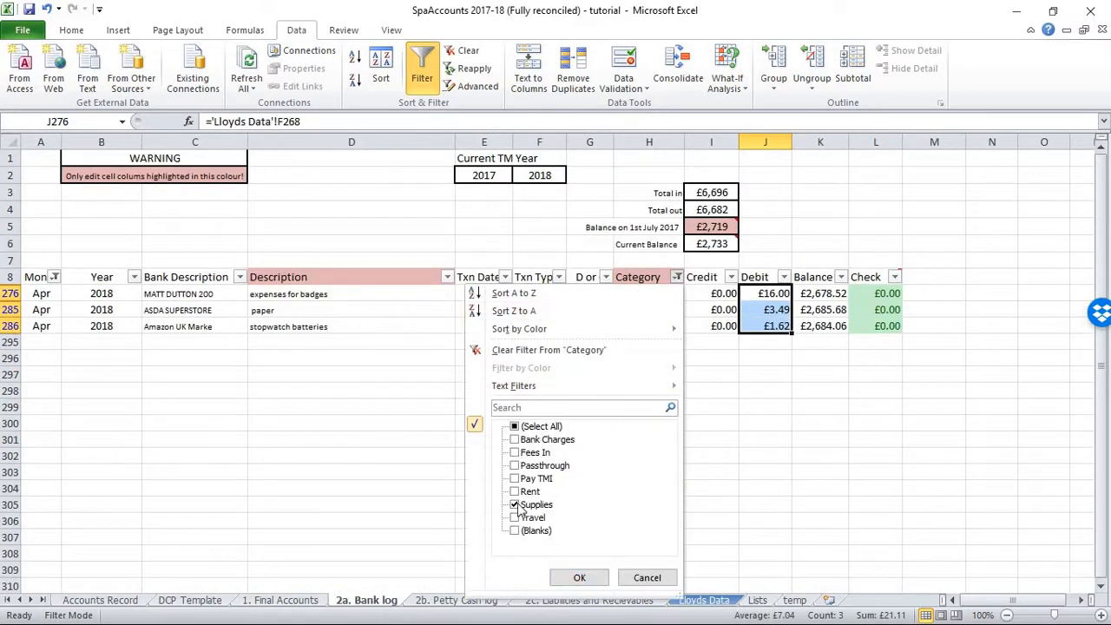
click(639, 577)
click(313, 603)
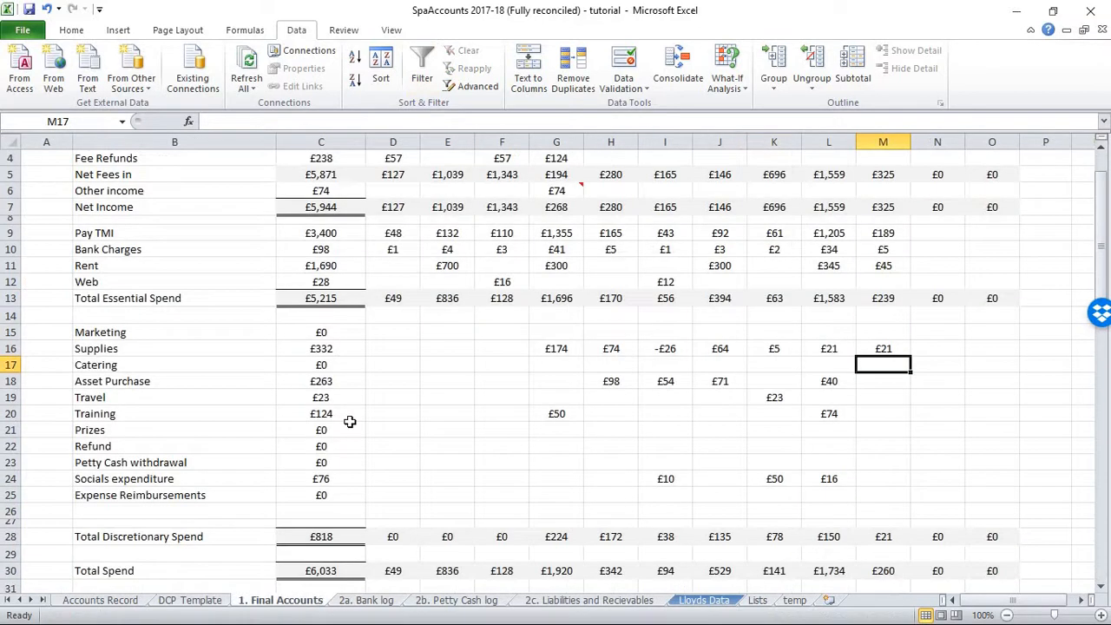
click(122, 366)
key(Down)
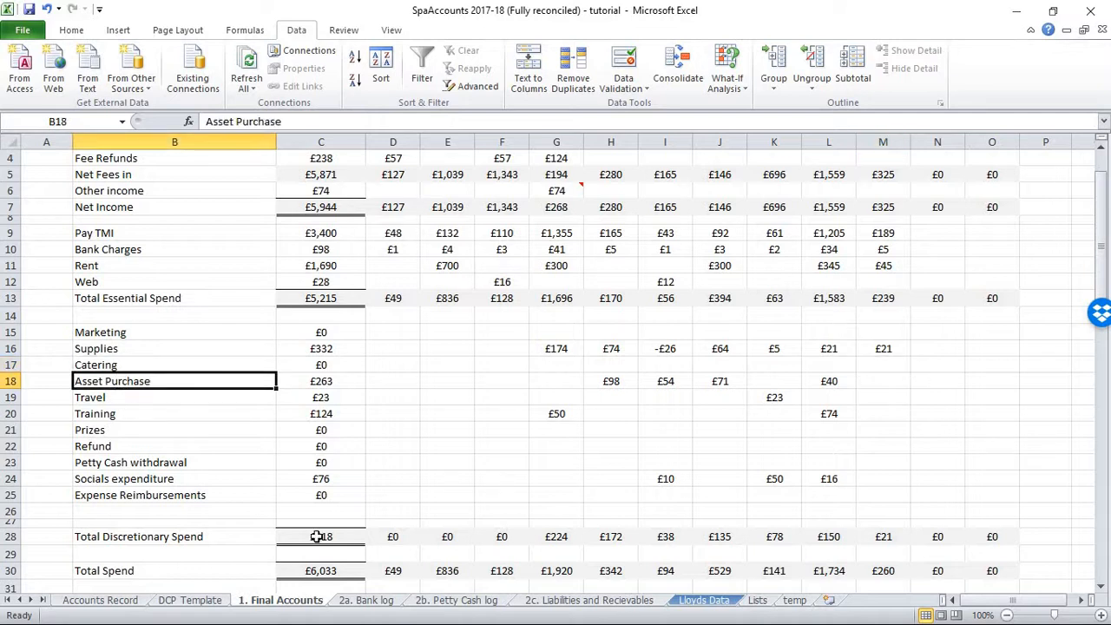
key(Down)
key(ctrl+Page_Down)
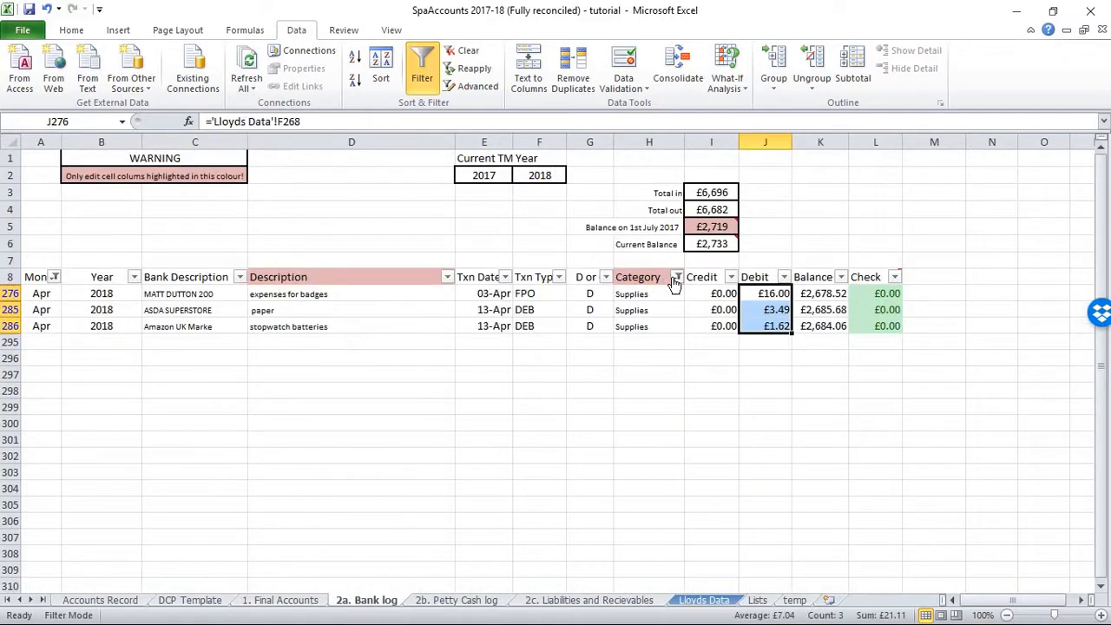
Switch the Bank log's Category filter from Supplies to Passthrough.
click(676, 277)
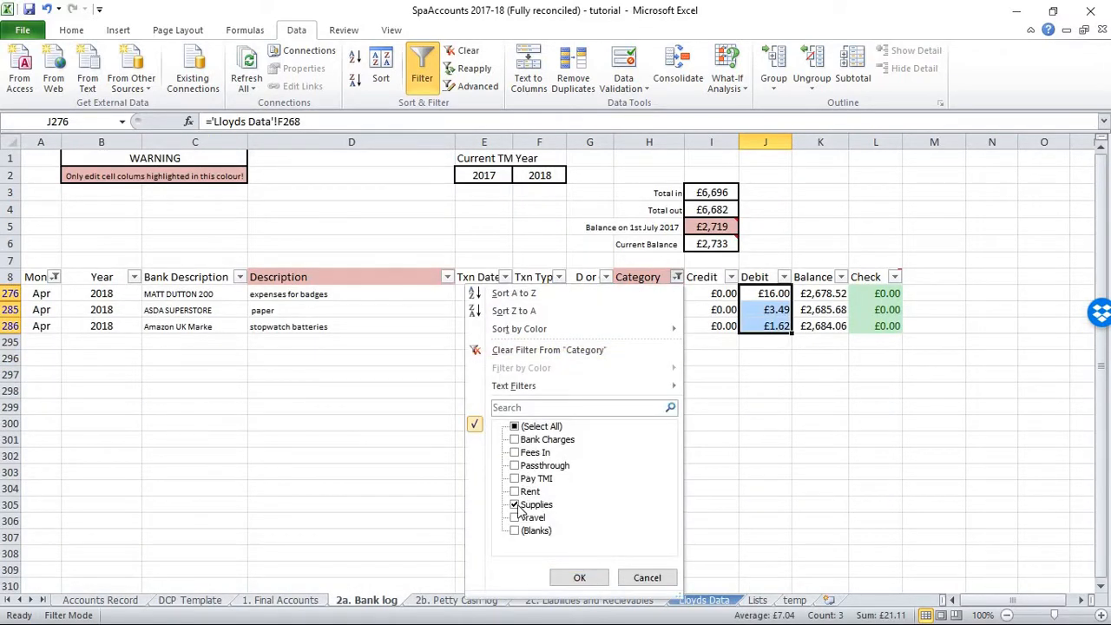
click(519, 508)
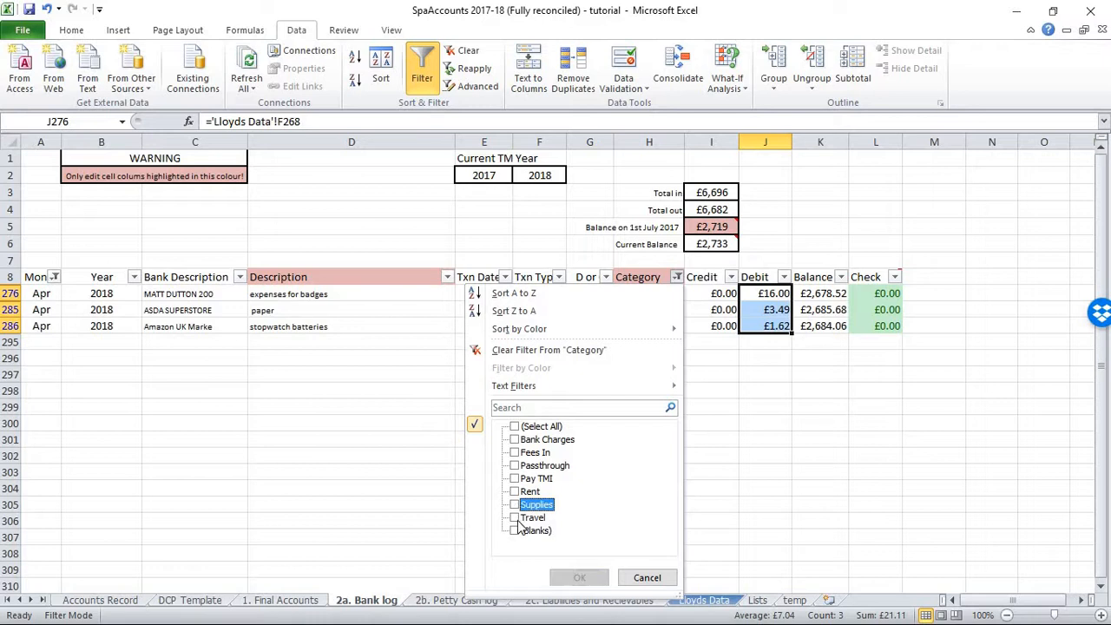
click(516, 466)
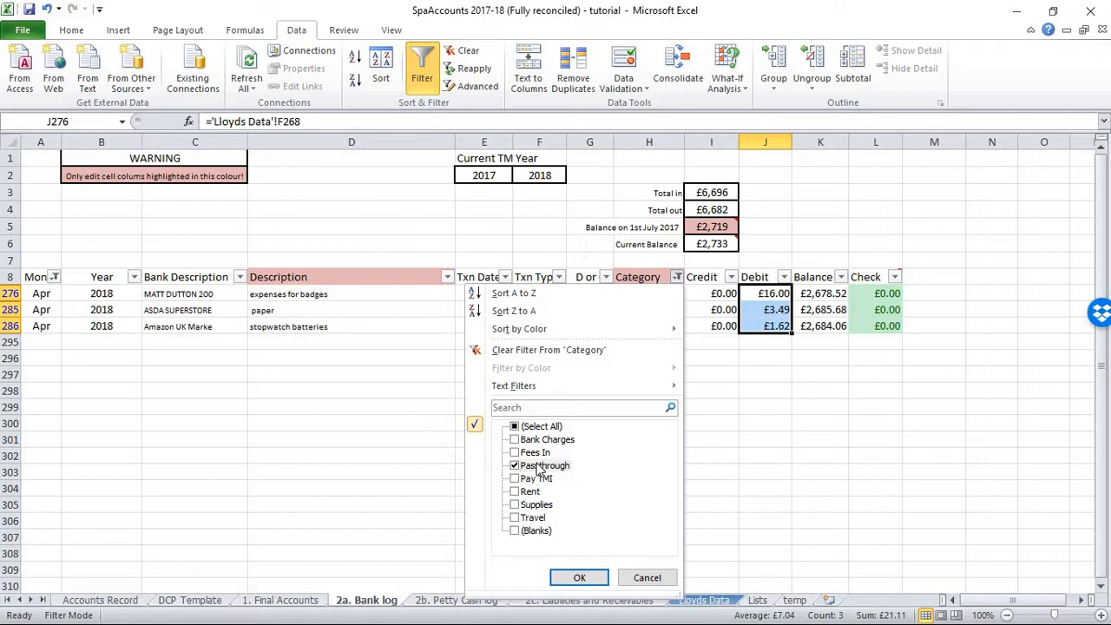
click(573, 578)
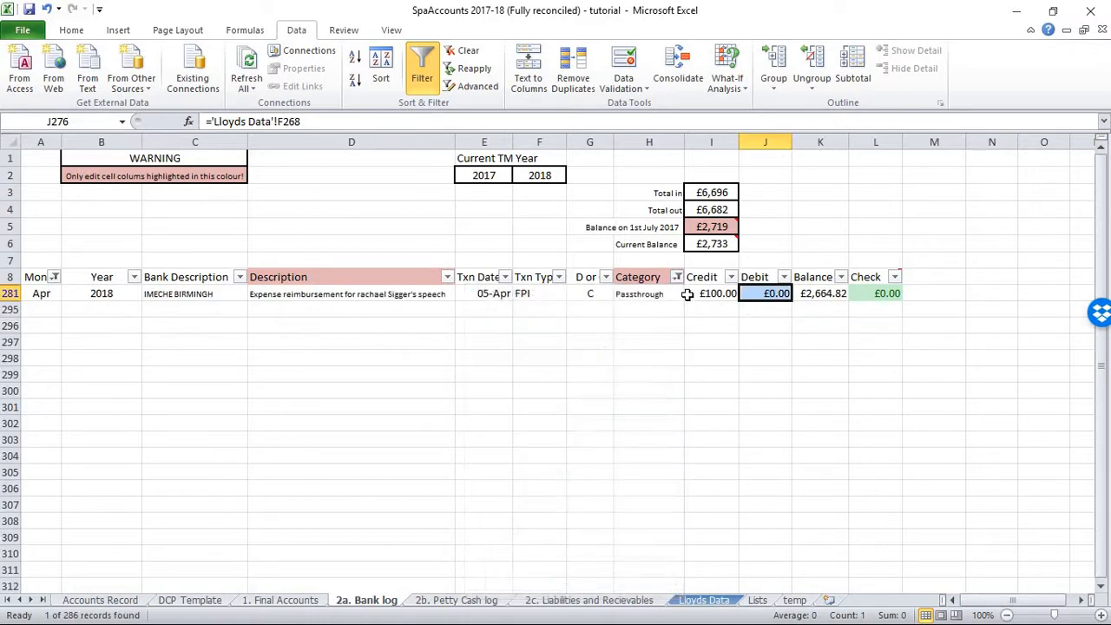
Confirm the single £100 Passthrough transaction is a credit, cross-checking Final Accounts.
click(286, 600)
scroll(216, 483, down, 3)
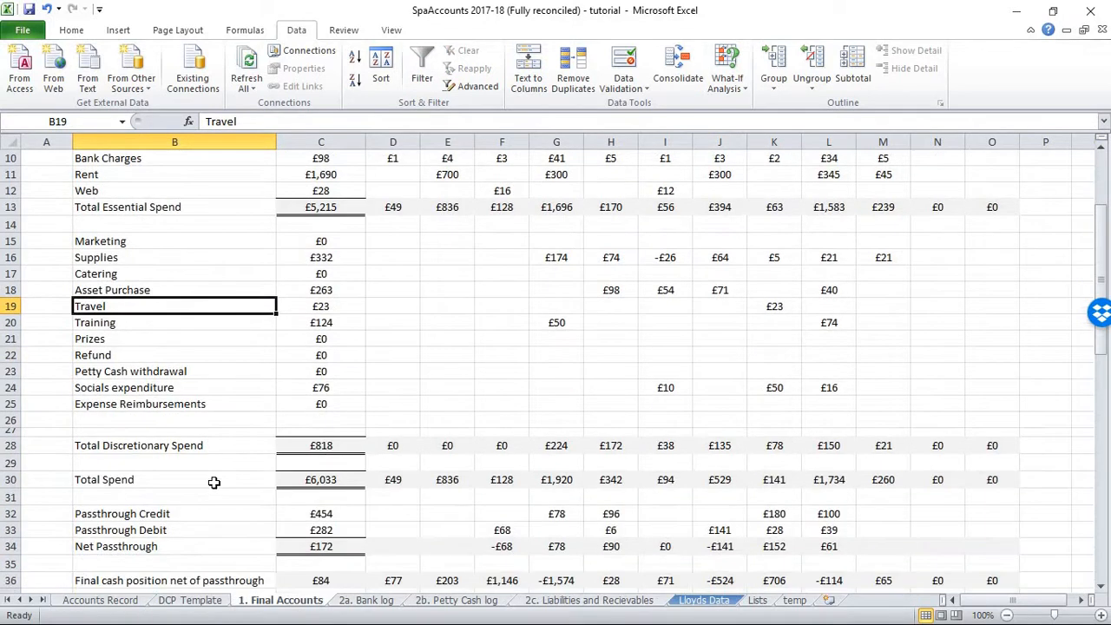
click(367, 600)
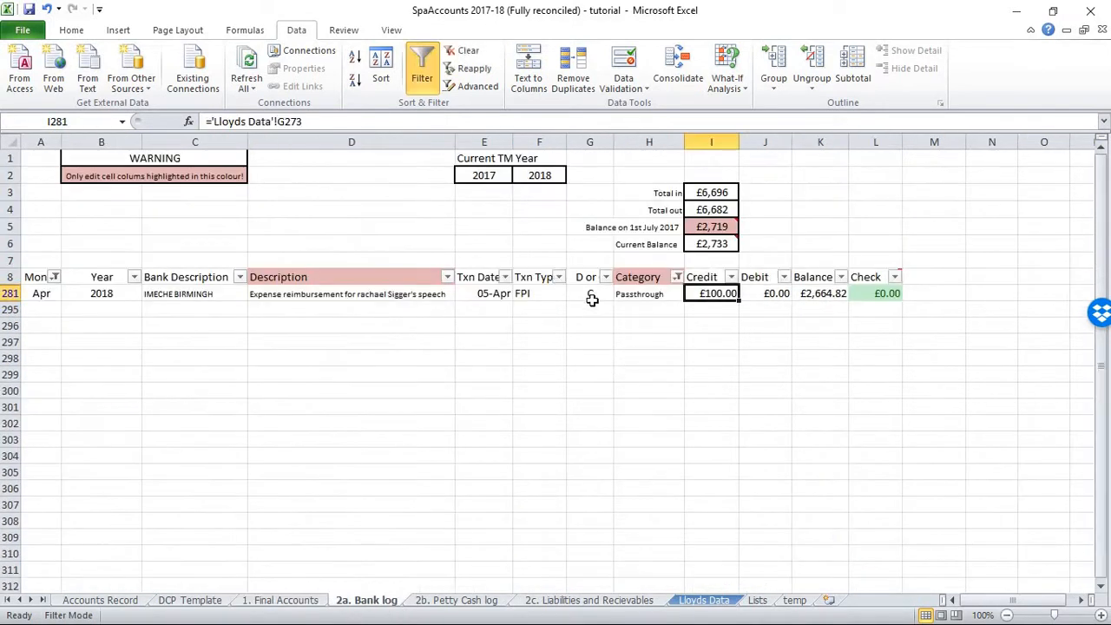
click(590, 295)
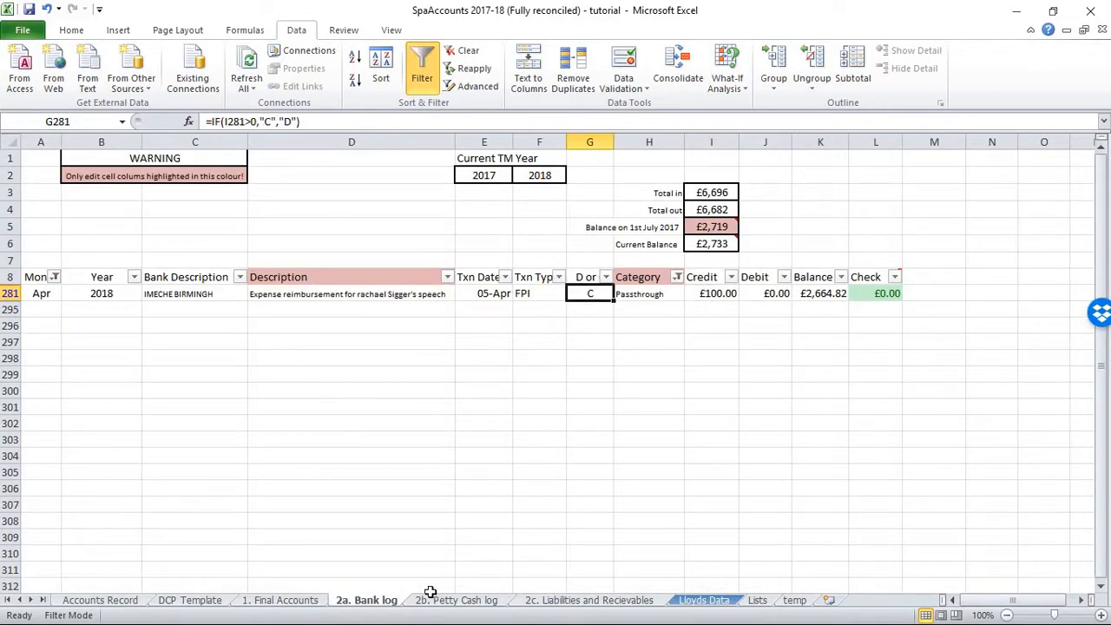
click(300, 600)
Enter 100 as the April Passthrough Credit in cell M32 of Final Accounts.
scroll(137, 443, down, 2)
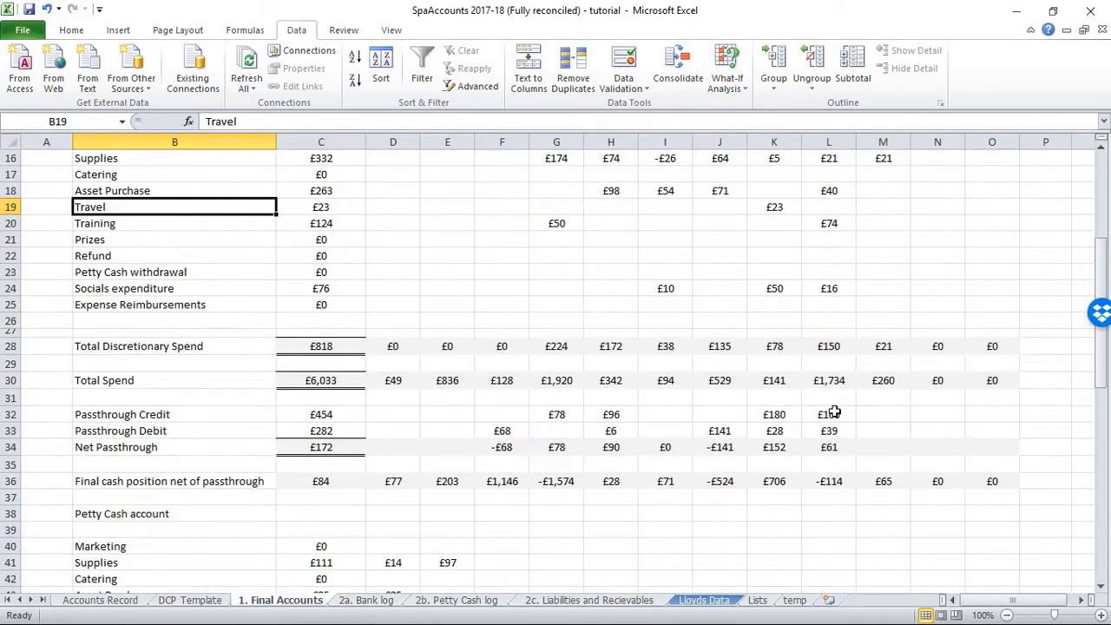
click(864, 416)
scroll(881, 466, up, 2)
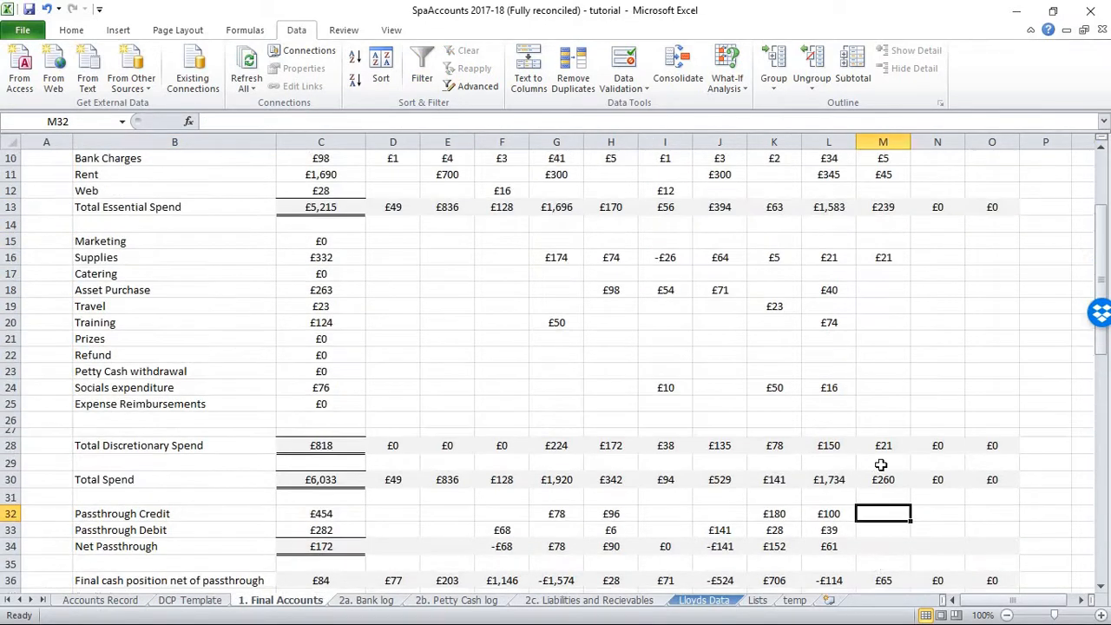
scroll(881, 466, up, 2)
scroll(877, 461, down, 2)
click(823, 513)
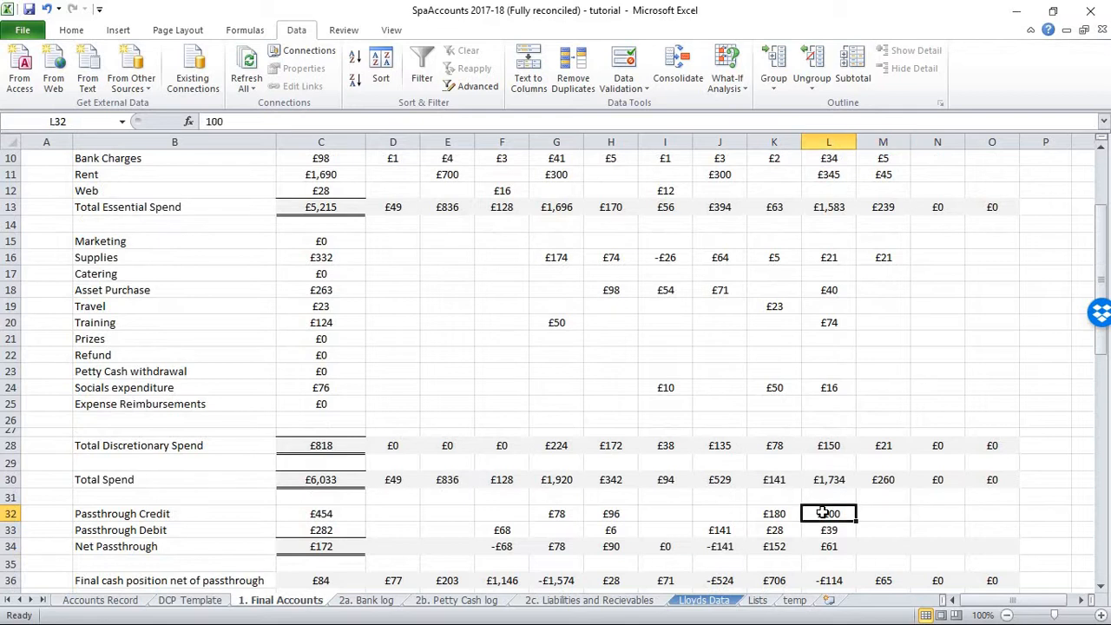
click(858, 514)
text(100)
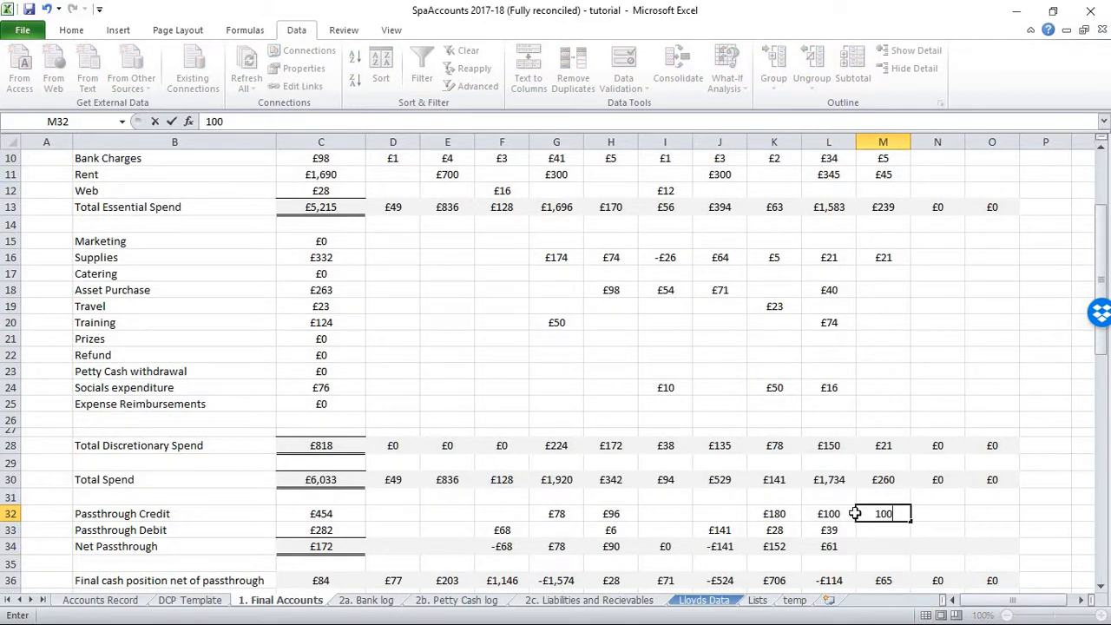
key(Return)
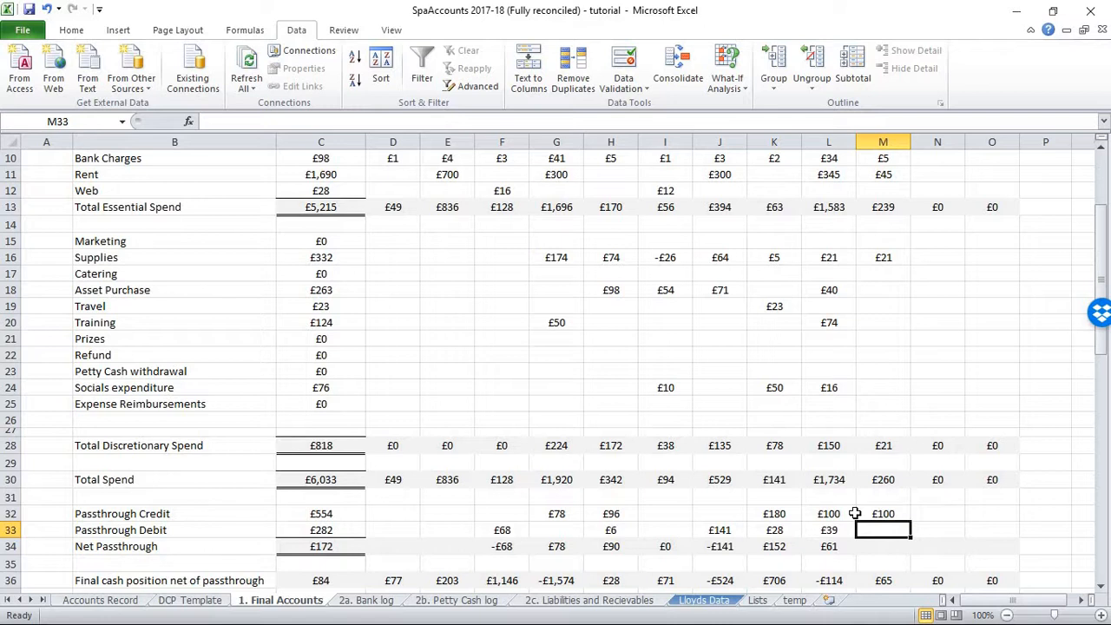
click(347, 606)
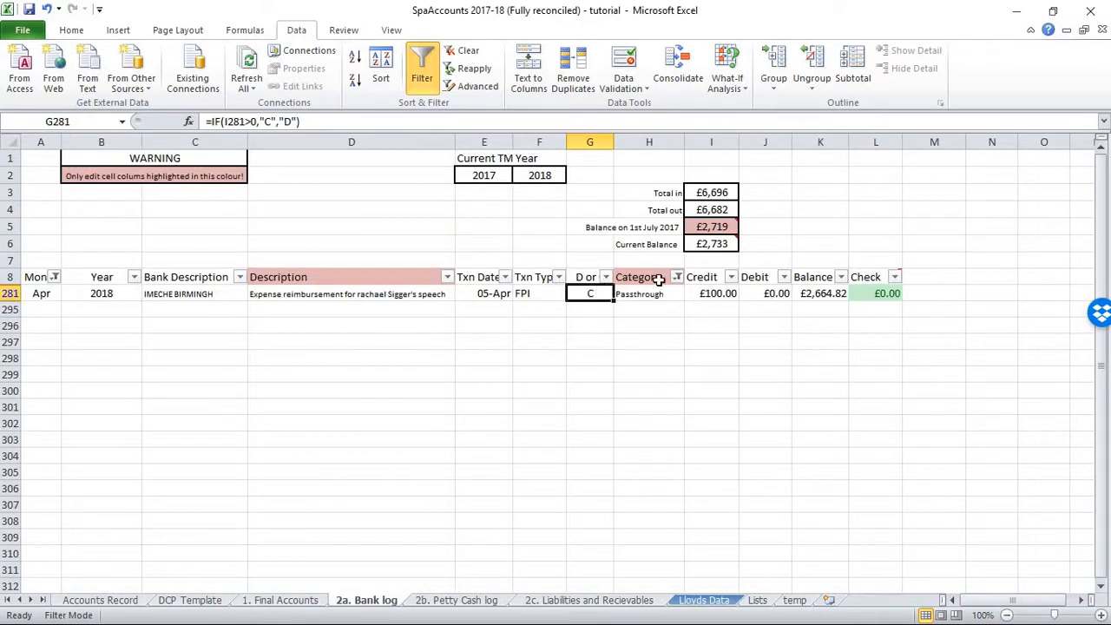
Filter the Bank log's Category to Travel and read the £69.60 debit.
click(678, 277)
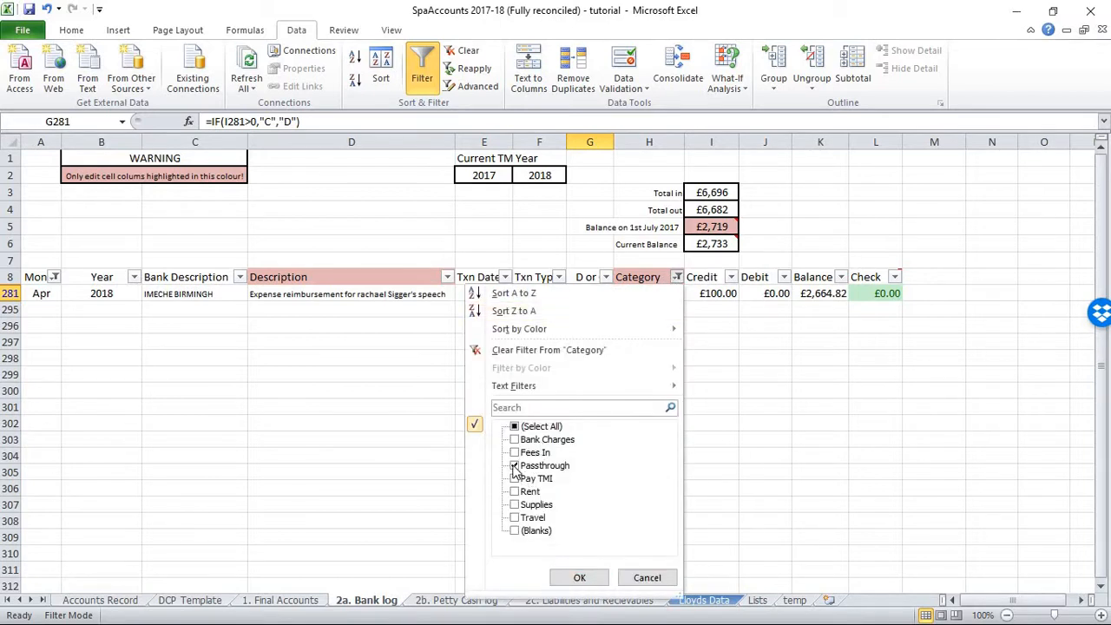
click(515, 467)
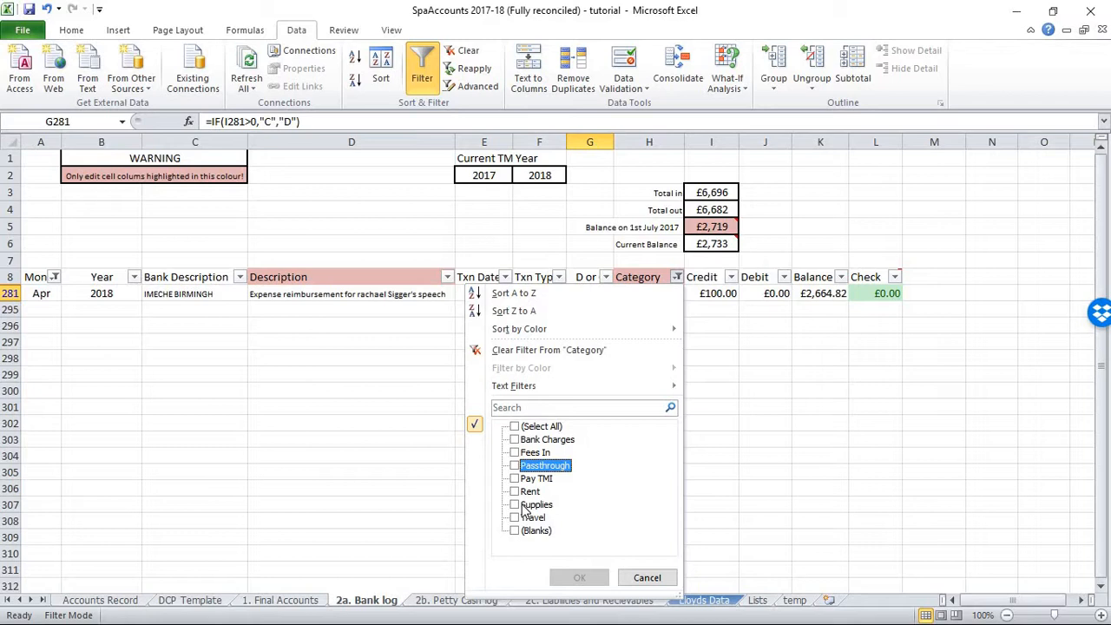
click(522, 505)
click(515, 506)
click(515, 517)
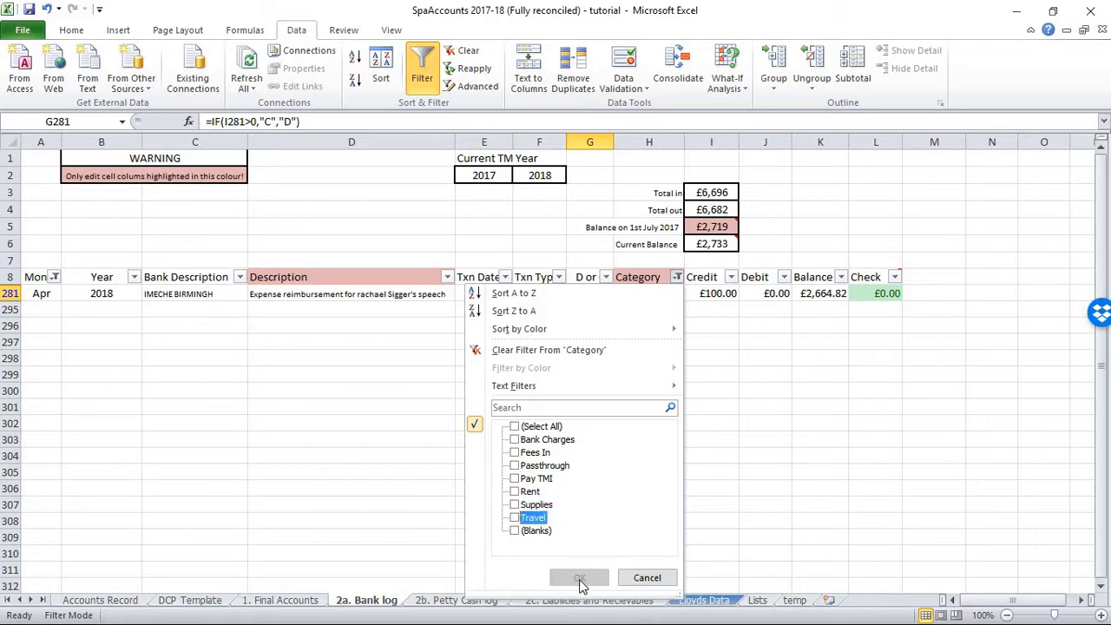
click(579, 578)
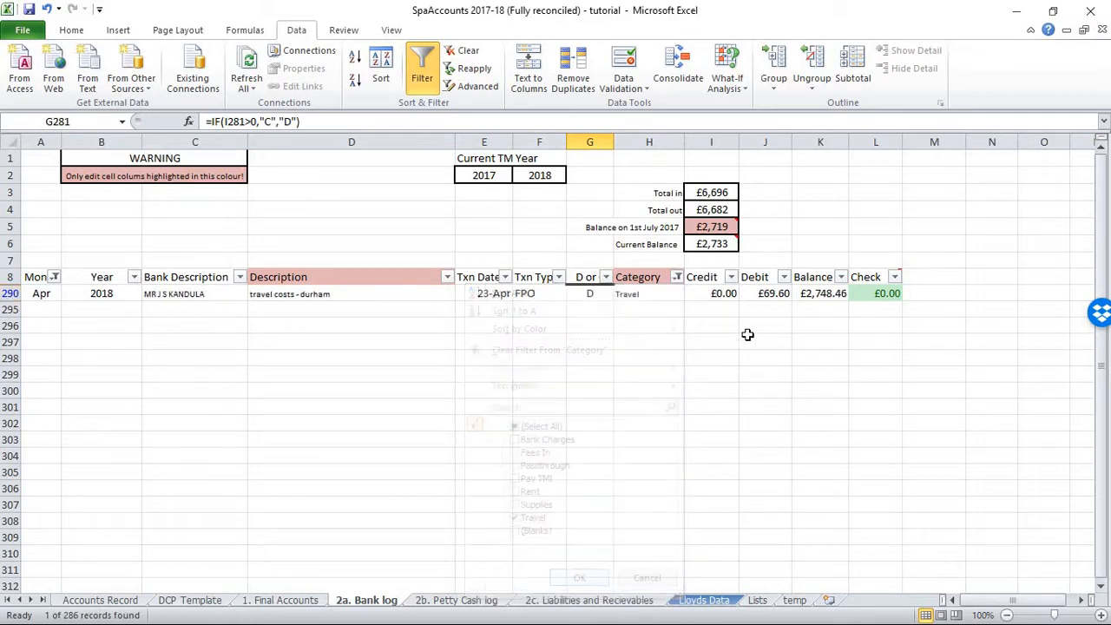
click(762, 294)
Enter 69.6 as April Travel in cell M19 of Final Accounts.
click(277, 600)
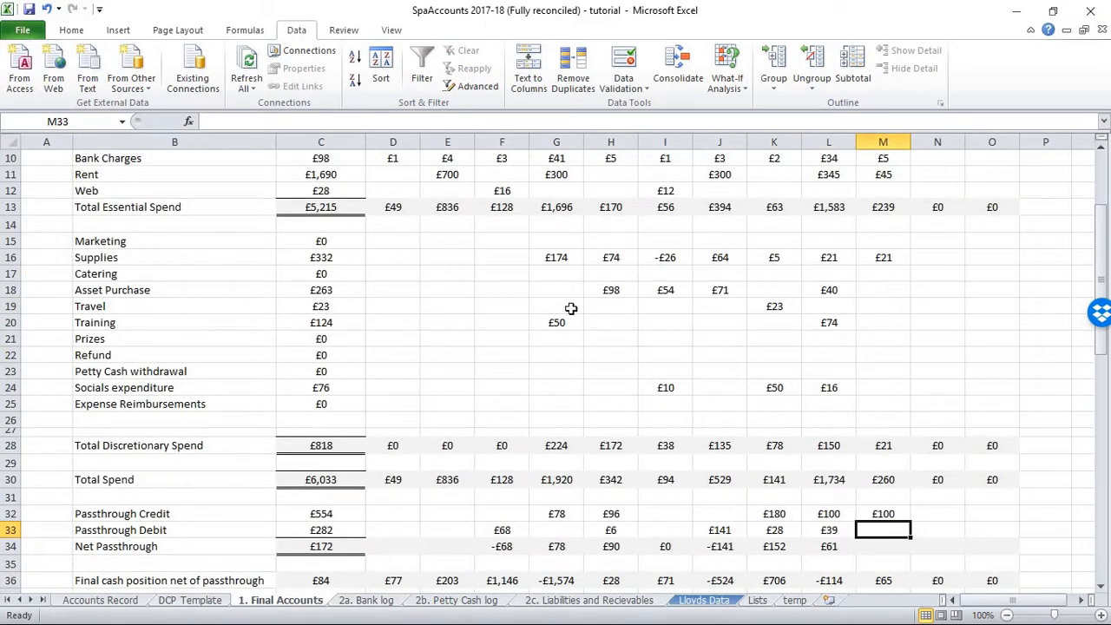
drag(139, 307, 865, 304)
click(864, 301)
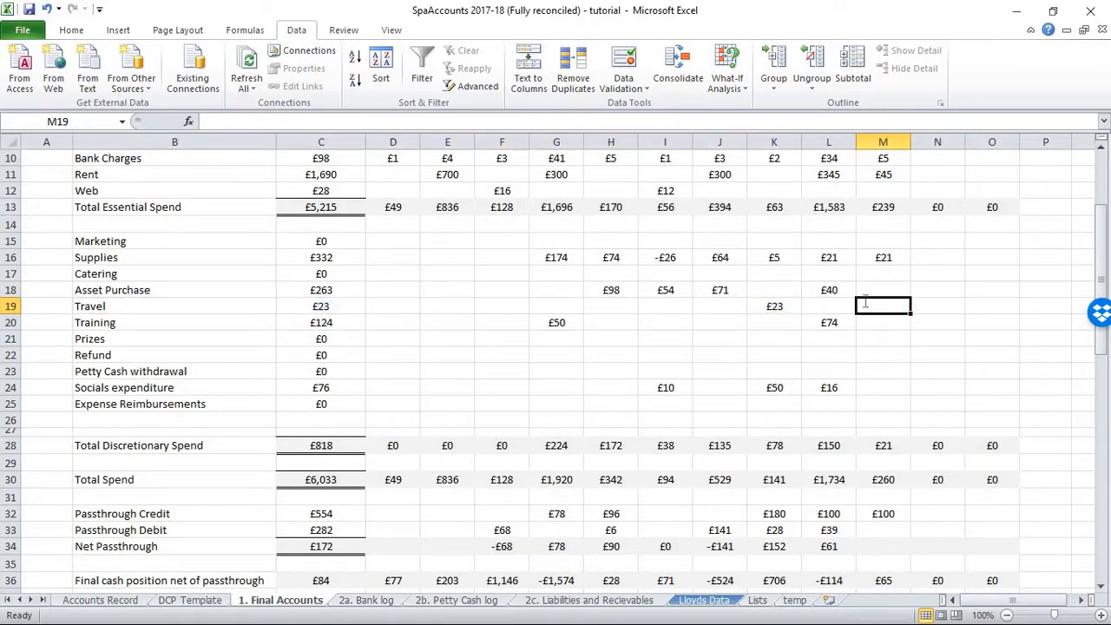
text(69.7)
key(BackSpace)
text(6)
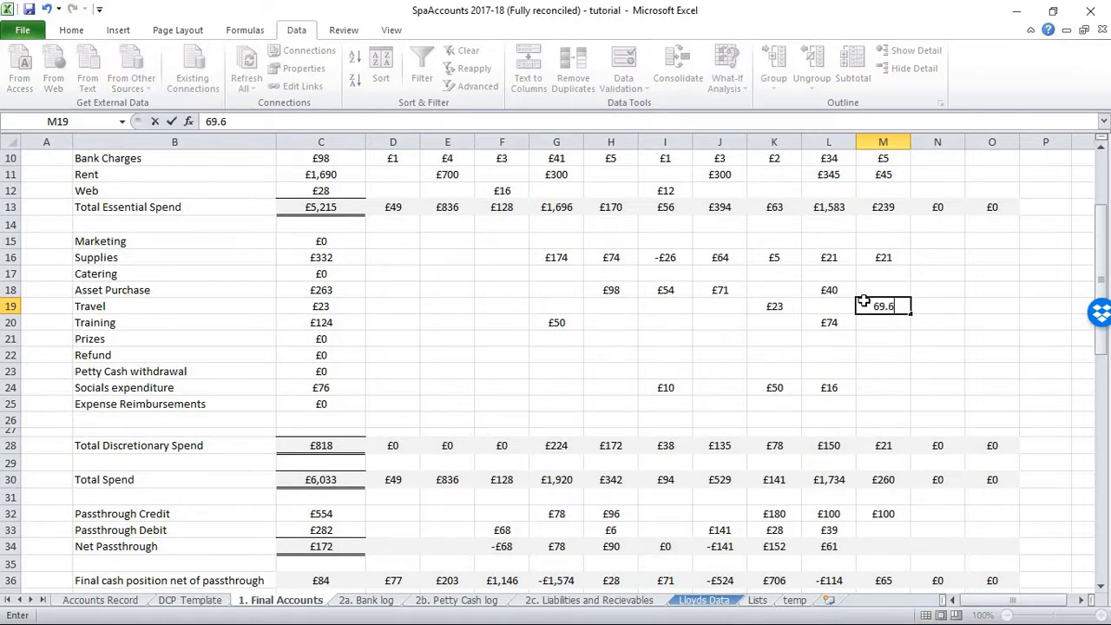
key(Return)
scroll(863, 300, down, 3)
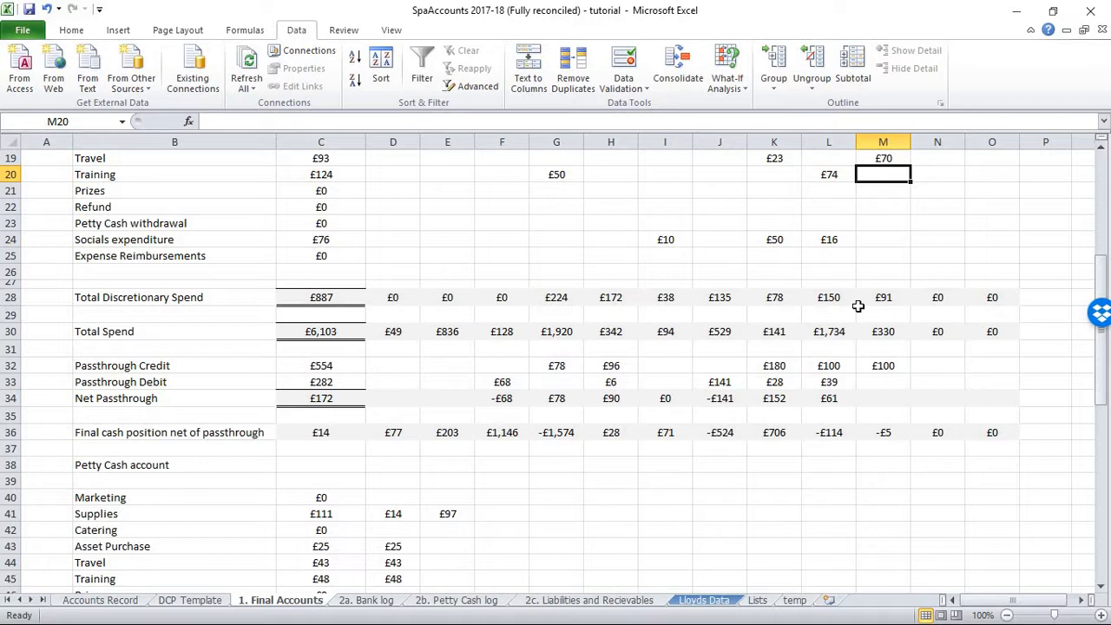
scroll(858, 306, down, 11)
scroll(858, 305, up, 4)
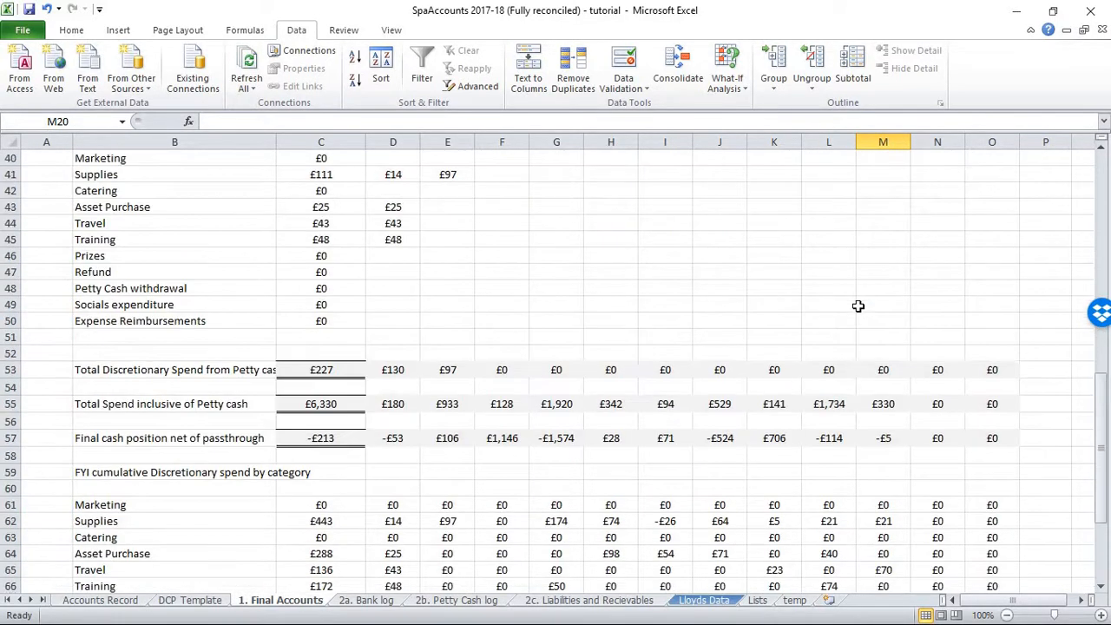
scroll(858, 306, up, 4)
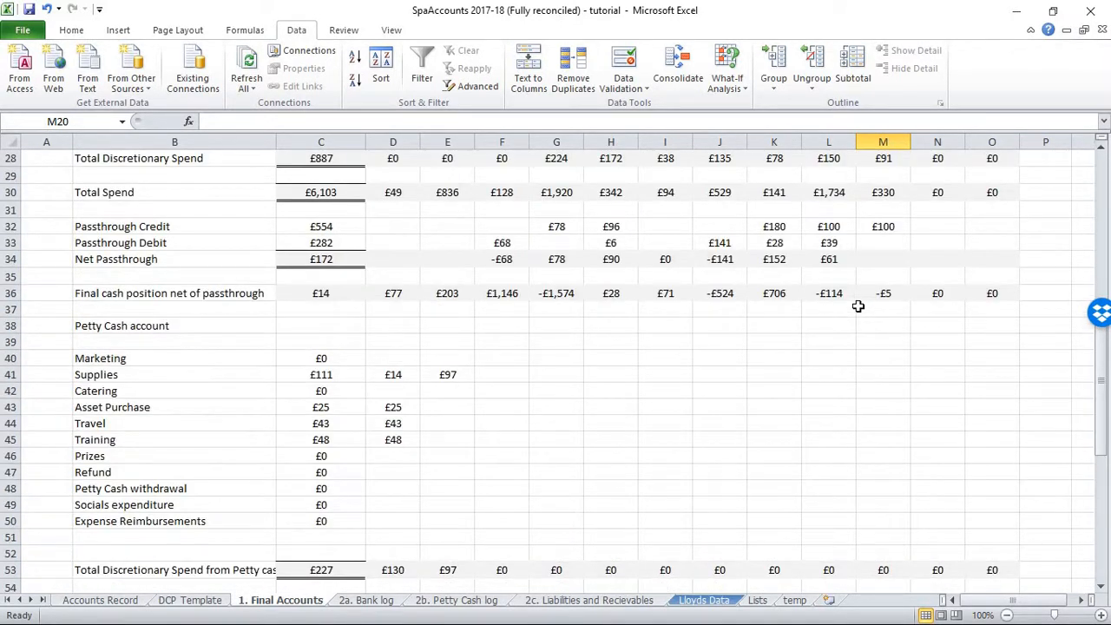
click(286, 293)
scroll(545, 356, up, 3)
scroll(544, 357, up, 6)
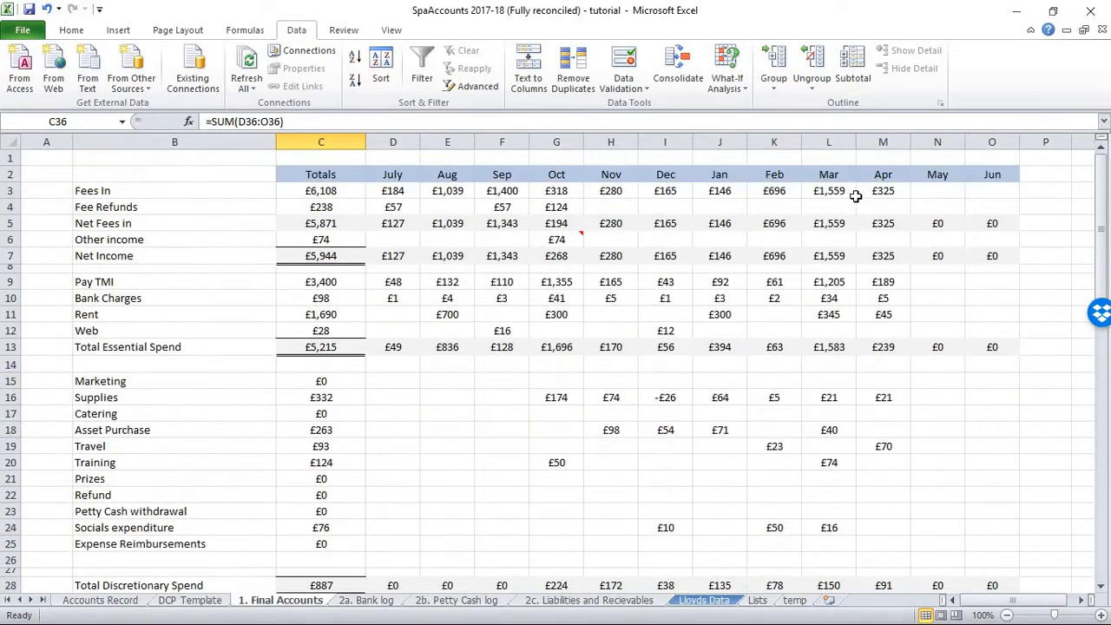
drag(883, 190, 883, 315)
drag(898, 513, 895, 528)
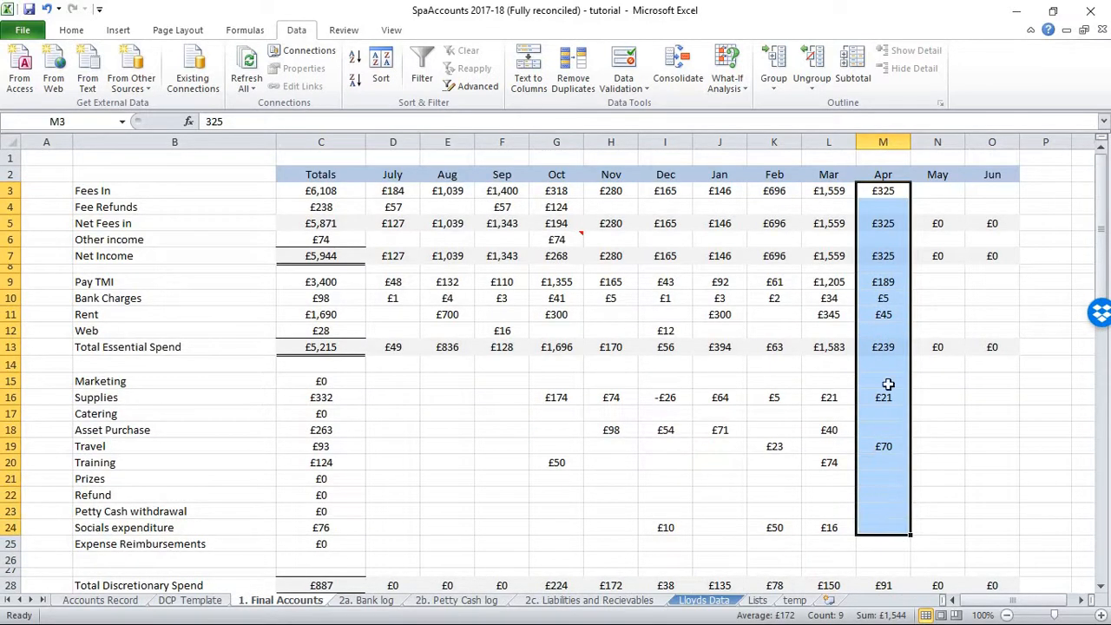
click(829, 314)
click(313, 193)
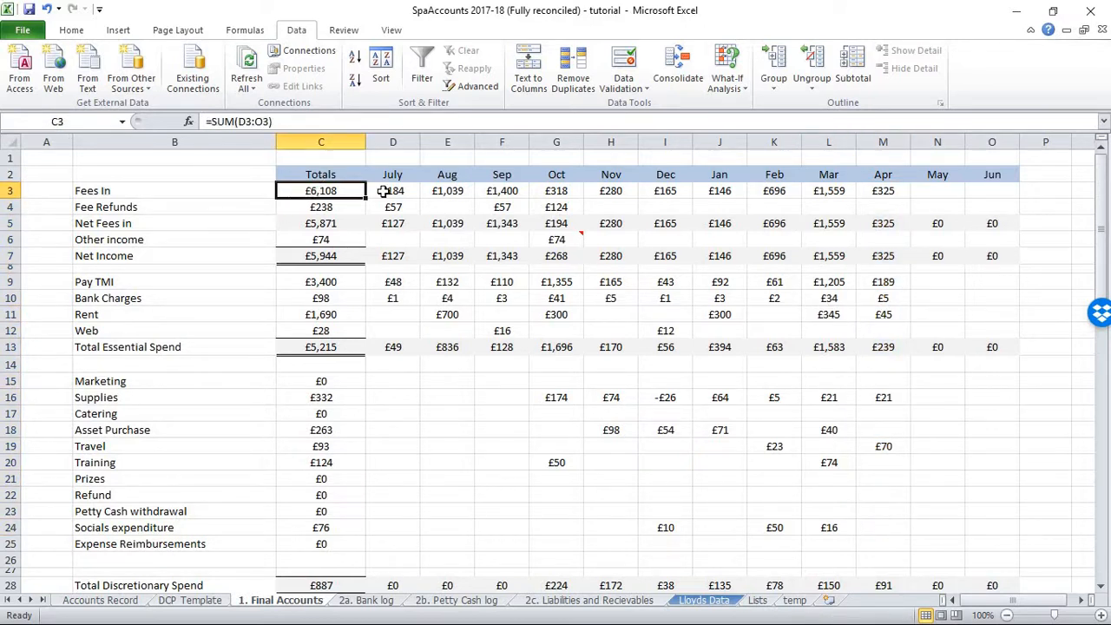
double_click(341, 190)
key(Return)
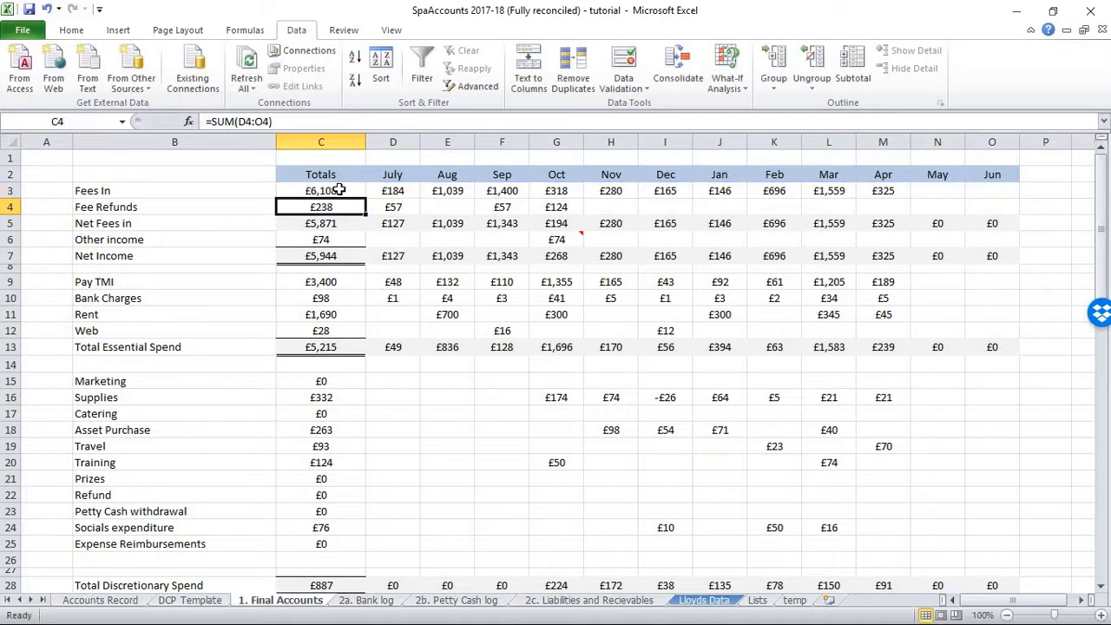
scroll(295, 396, down, 4)
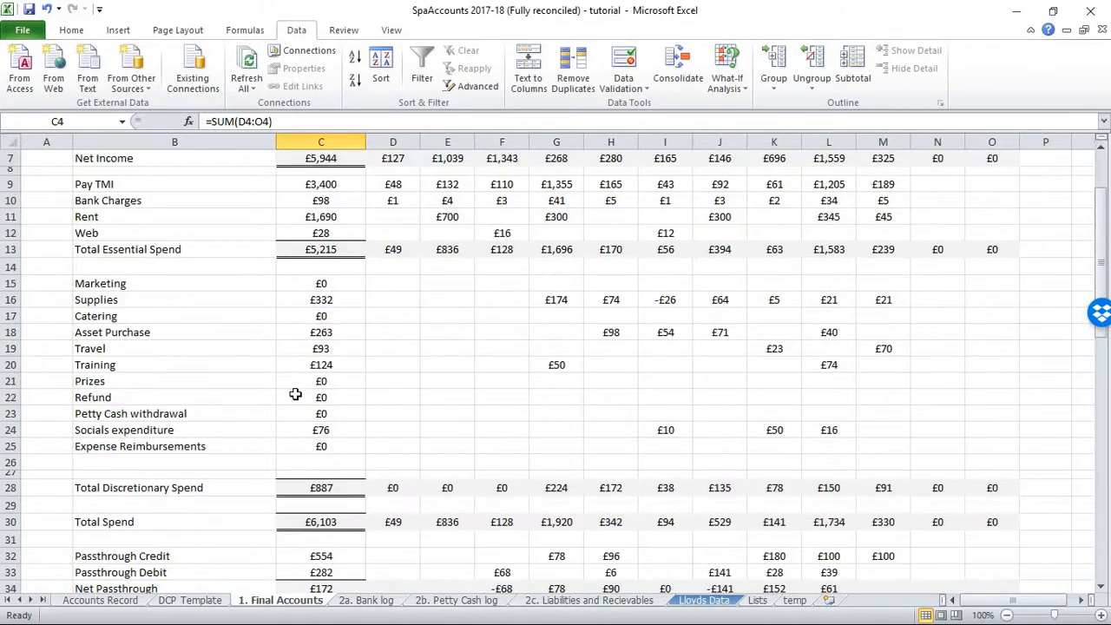
scroll(295, 395, down, 8)
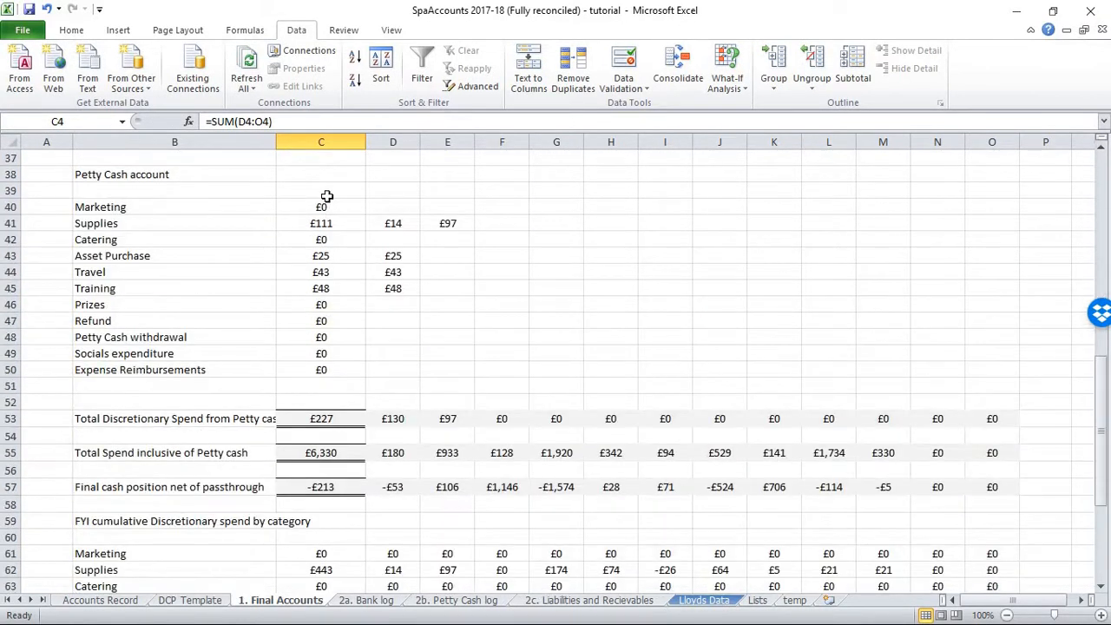
drag(327, 196, 316, 364)
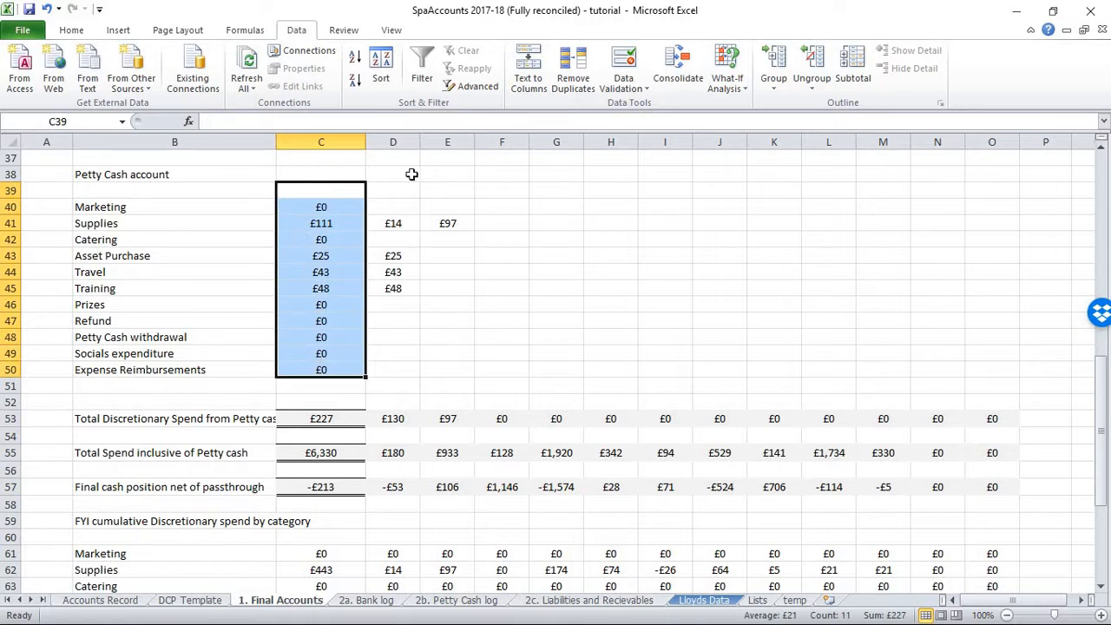
drag(514, 170, 903, 365)
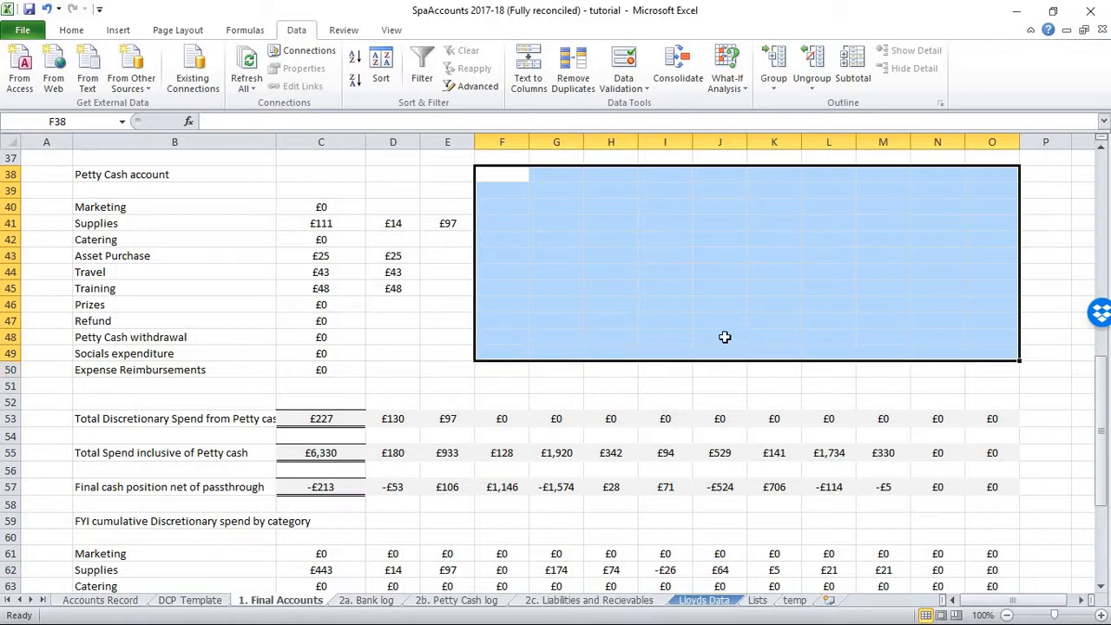
scroll(261, 364, up, 3)
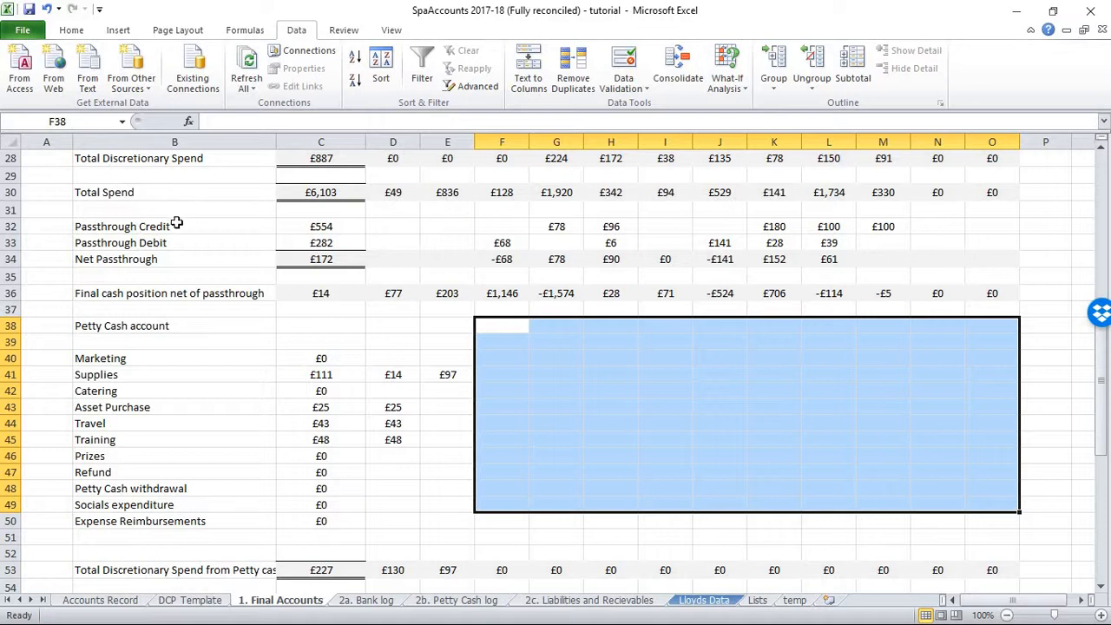
scroll(201, 290, down, 9)
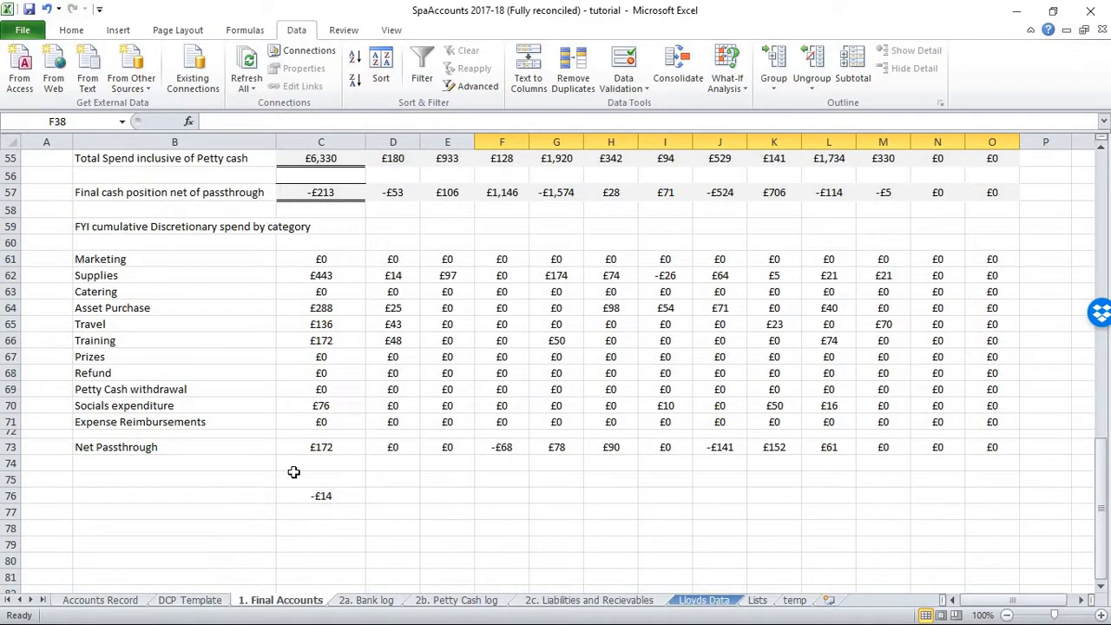
scroll(296, 462, up, 13)
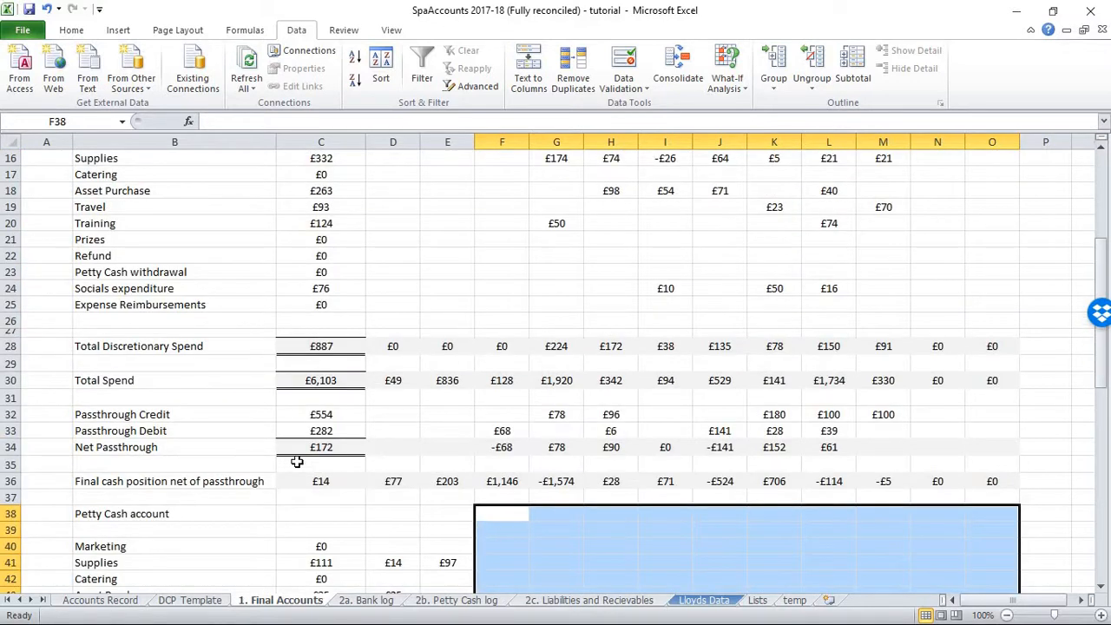
scroll(296, 462, up, 3)
scroll(296, 462, down, 5)
click(306, 427)
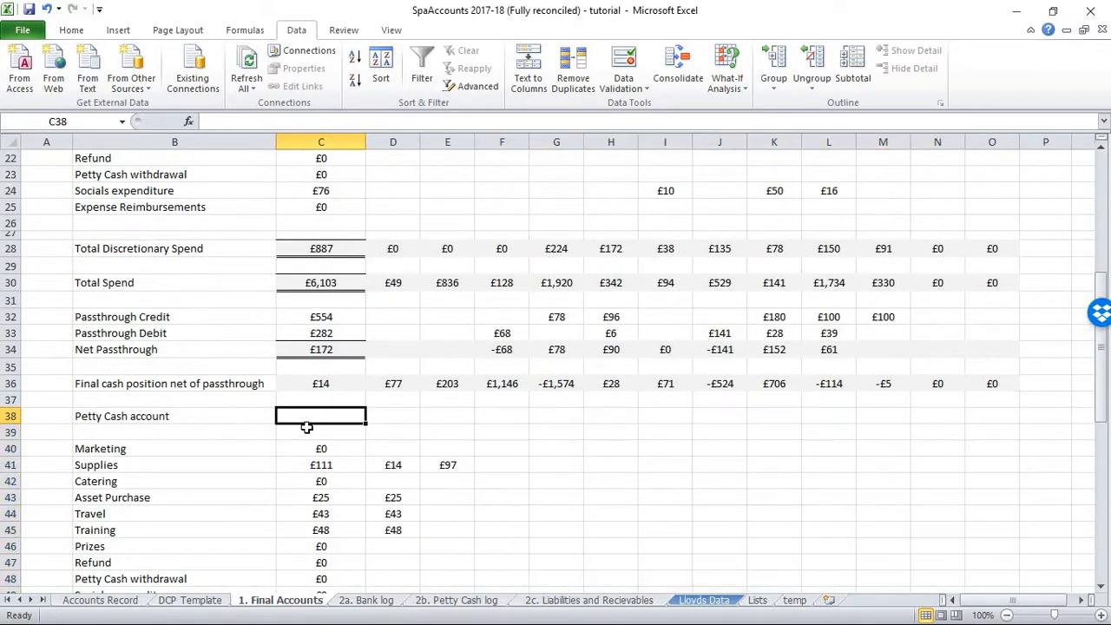
click(136, 385)
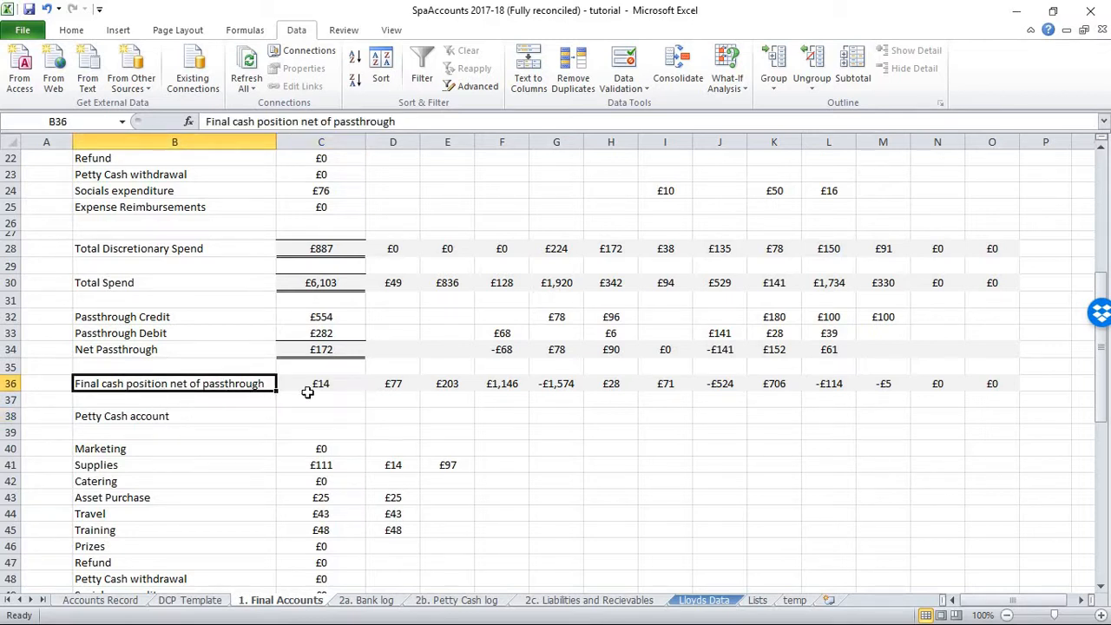
key(Right)
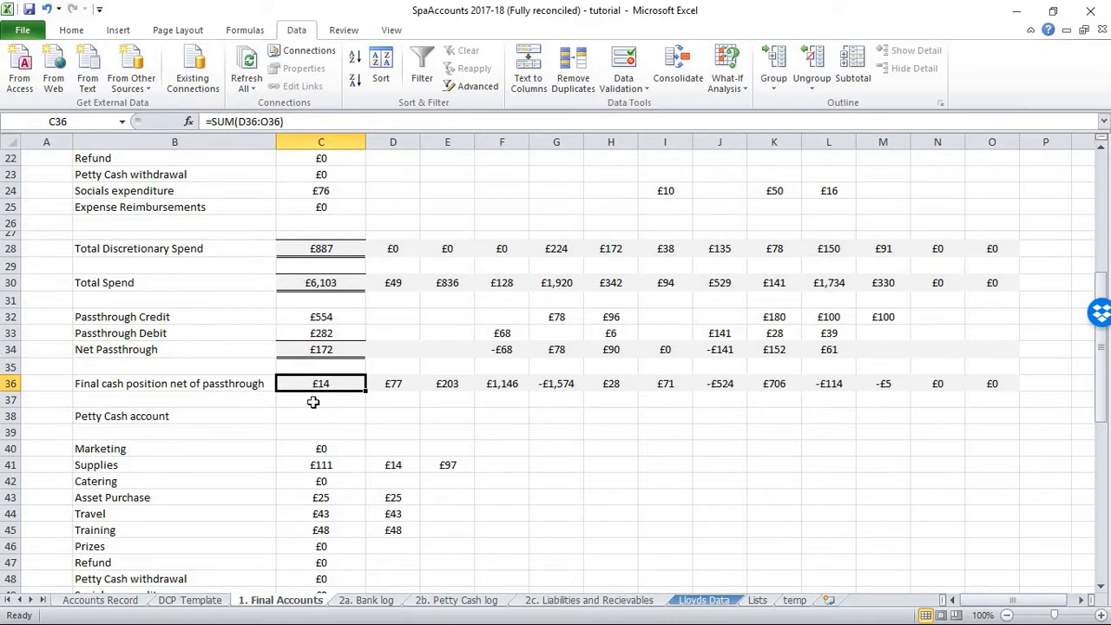
scroll(318, 408, up, 7)
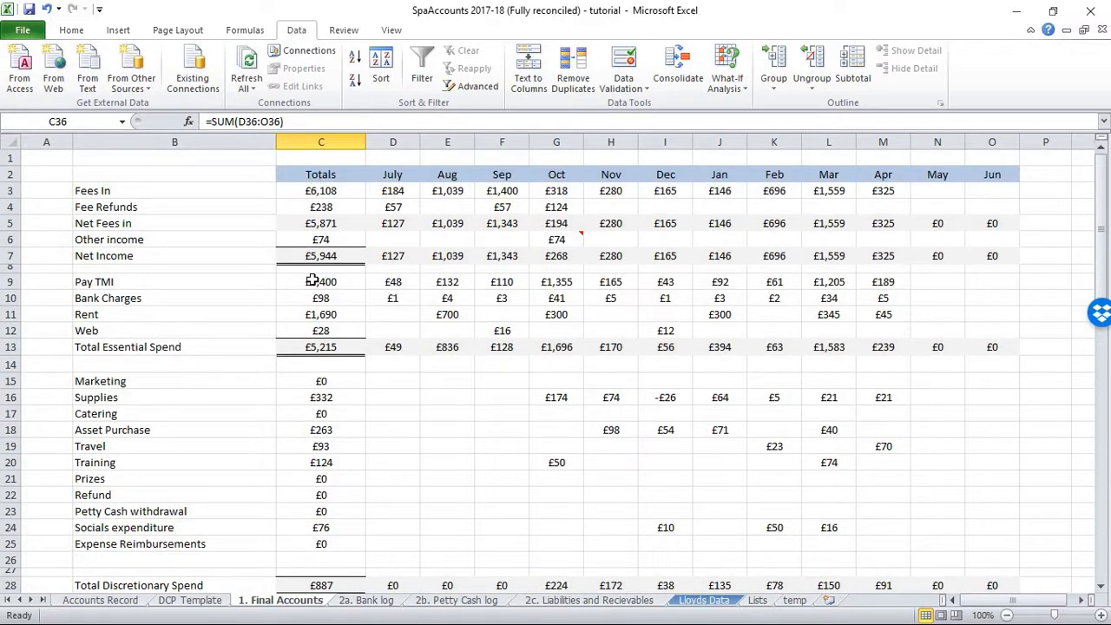
scroll(323, 347, down, 6)
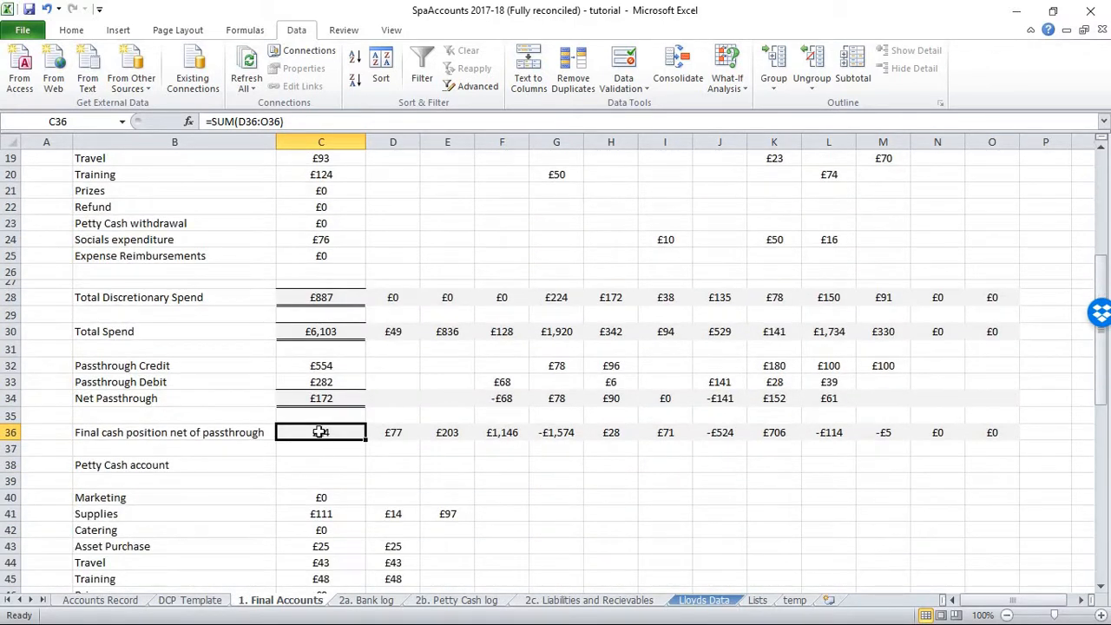
scroll(320, 434, up, 6)
scroll(318, 394, down, 4)
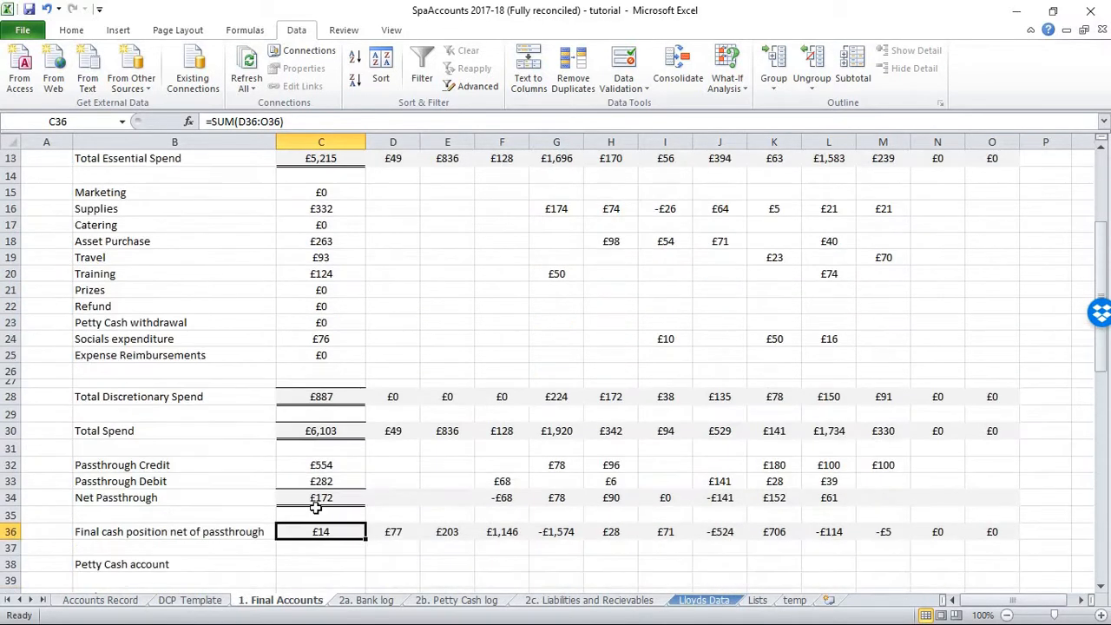
click(347, 604)
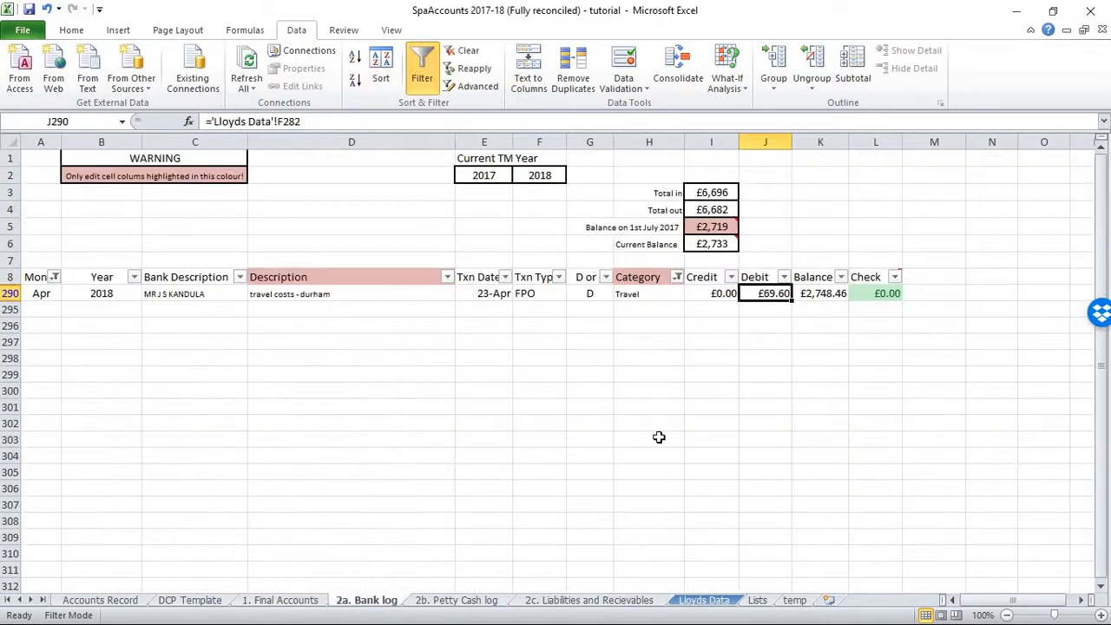
click(645, 231)
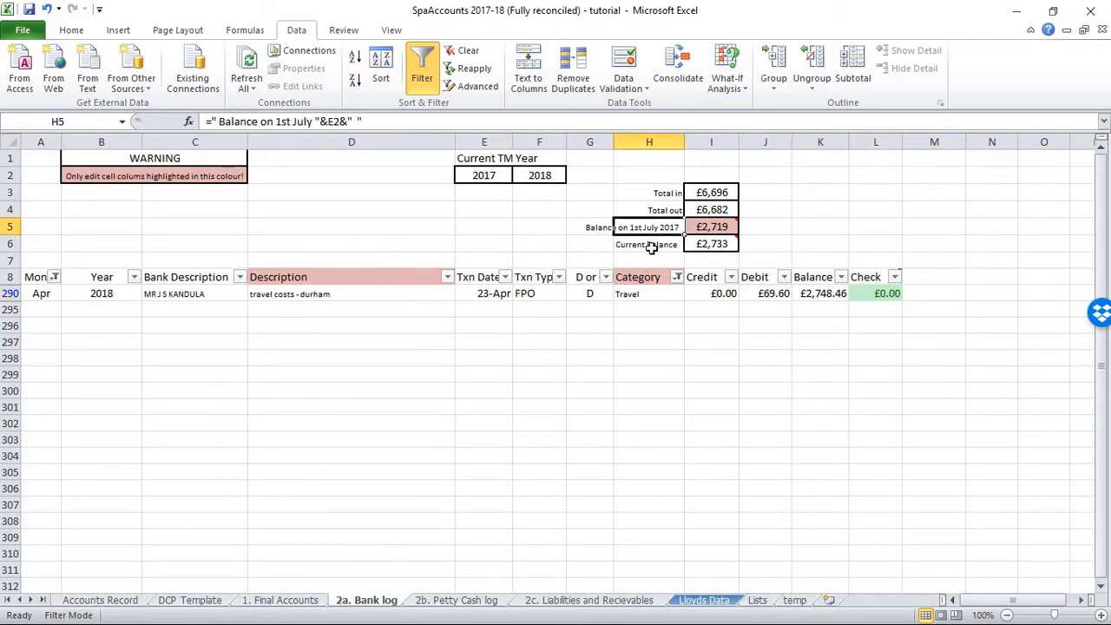
click(651, 248)
click(777, 250)
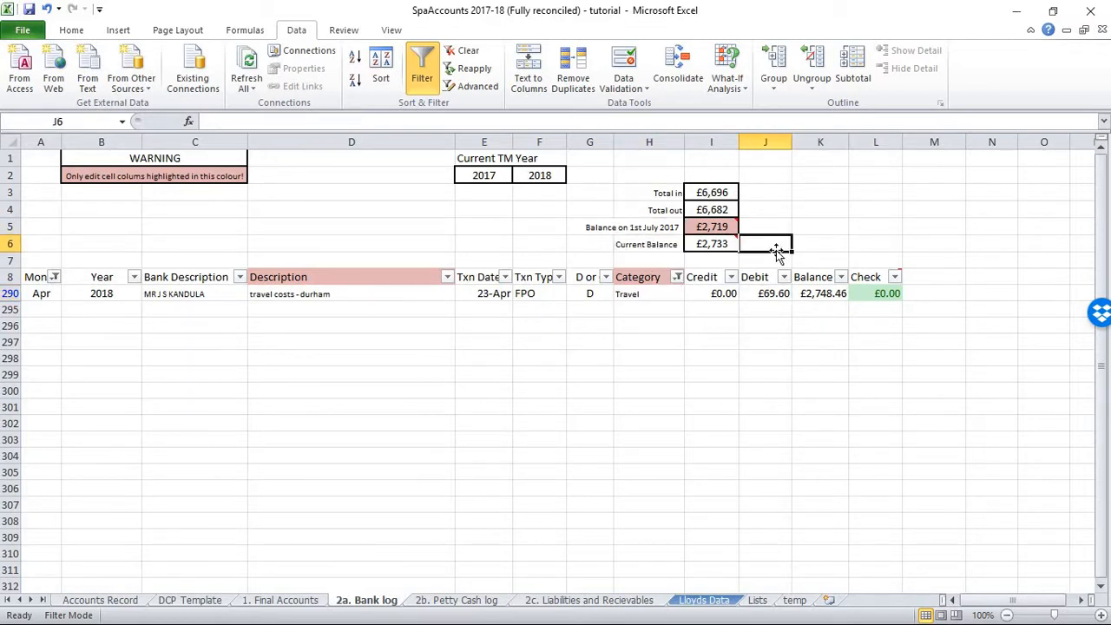
text(=)
click(729, 229)
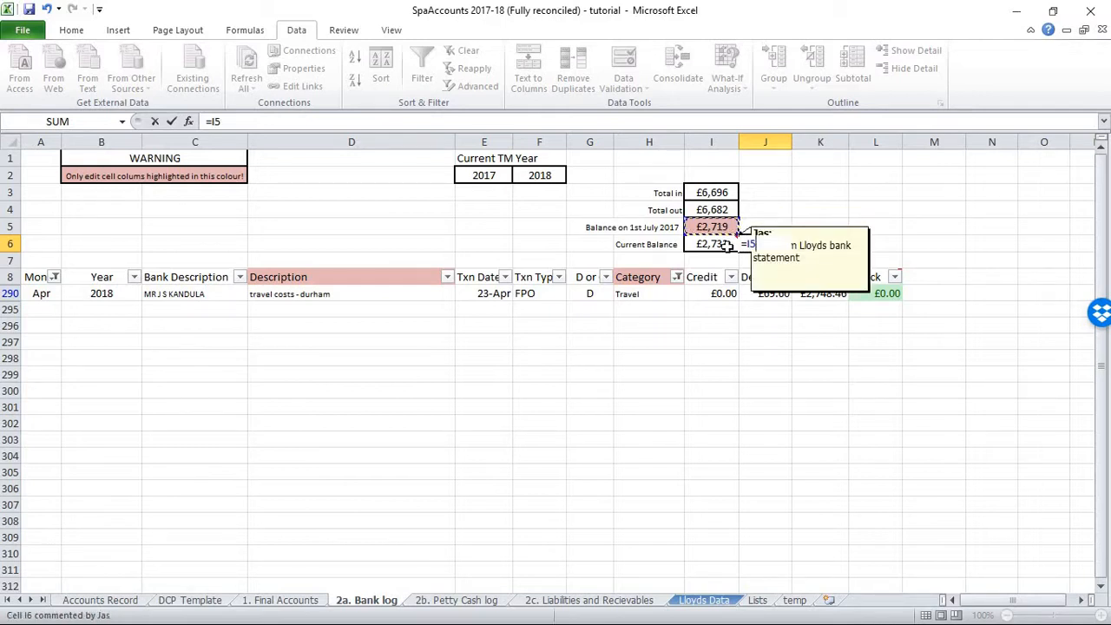
key(BackSpace)
key(BackSpace)
click(725, 245)
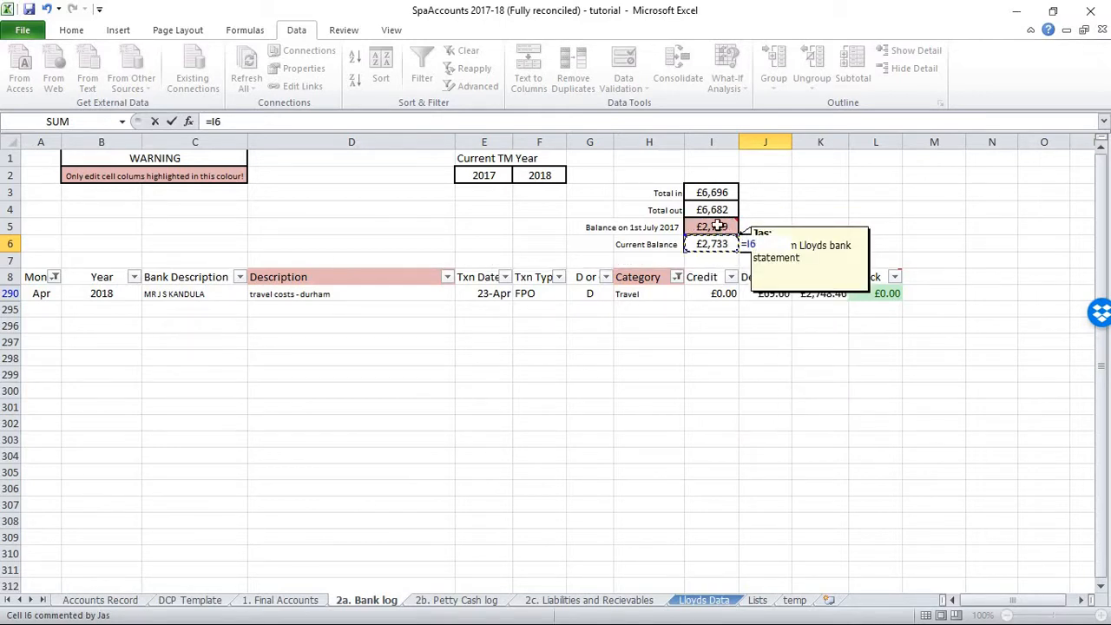
text(-)
click(718, 226)
key(Return)
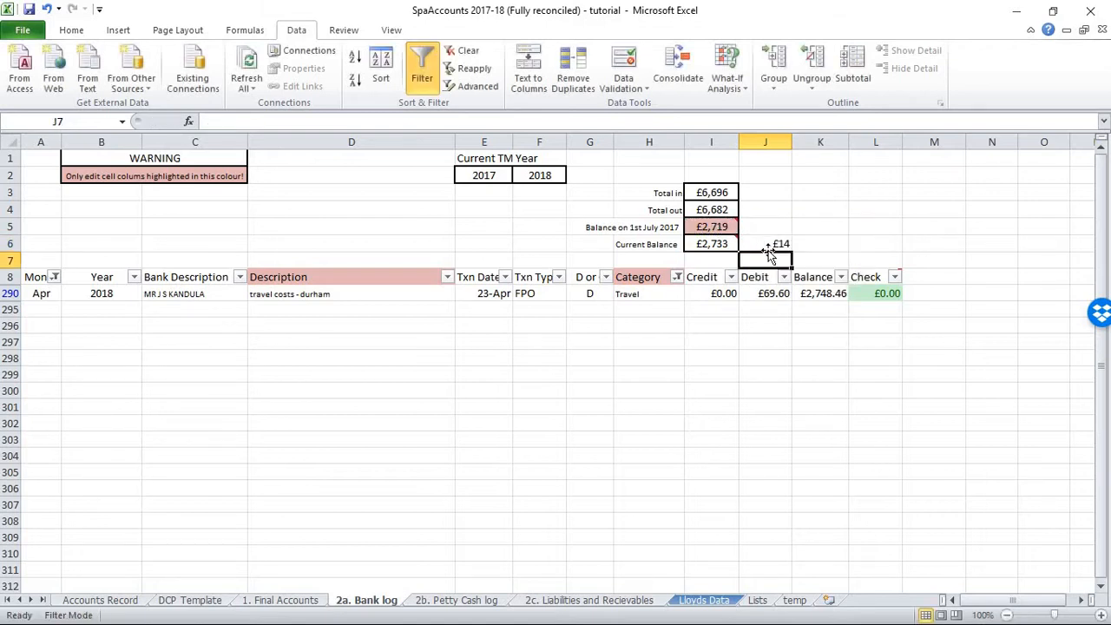
click(777, 249)
key(Delete)
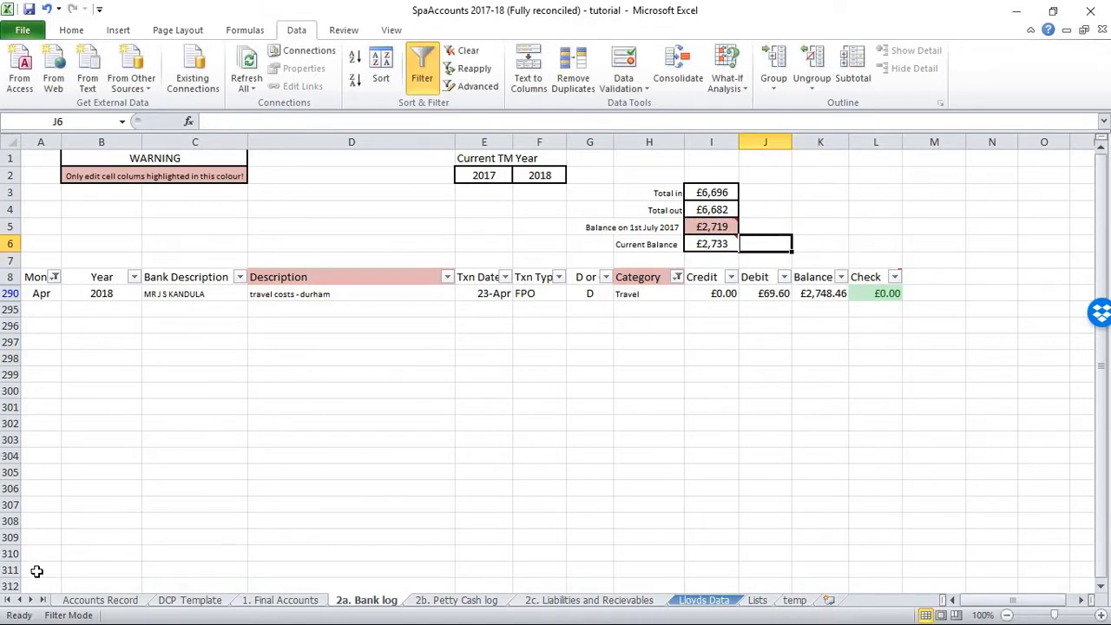
click(308, 602)
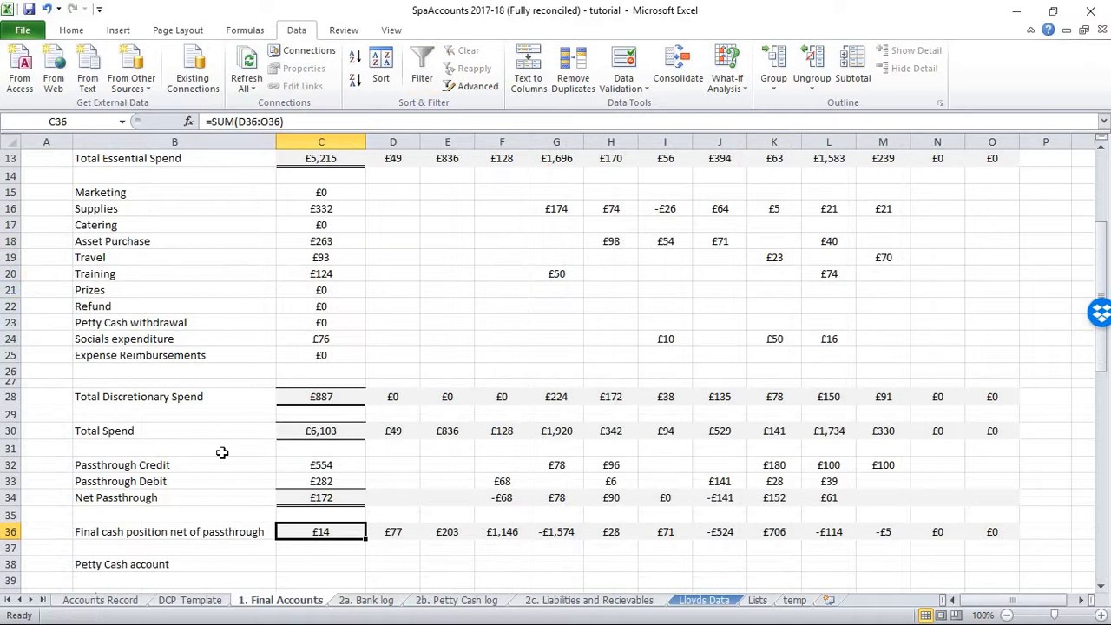
click(356, 604)
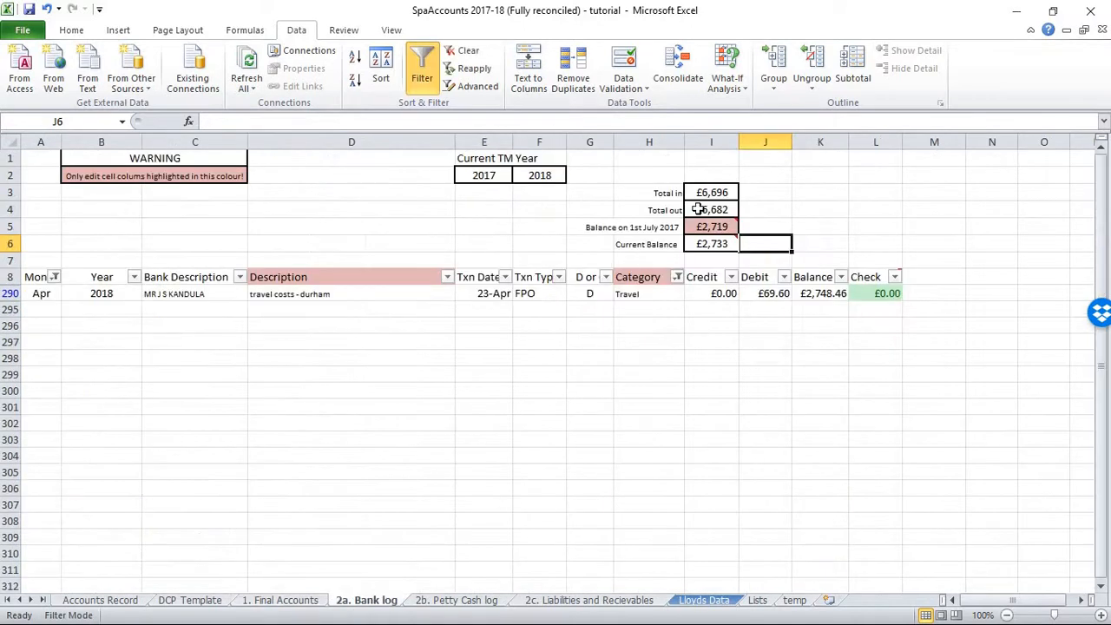
Go from Final Accounts to the DCP Template sheet showing category totals and the pie chart.
click(309, 600)
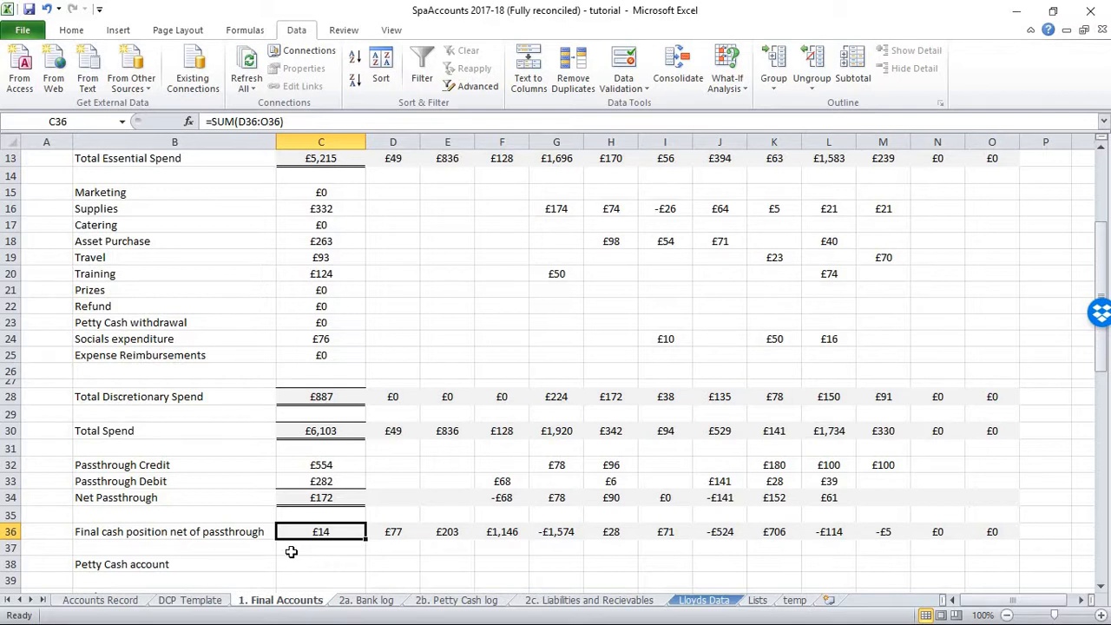
scroll(293, 543, up, 4)
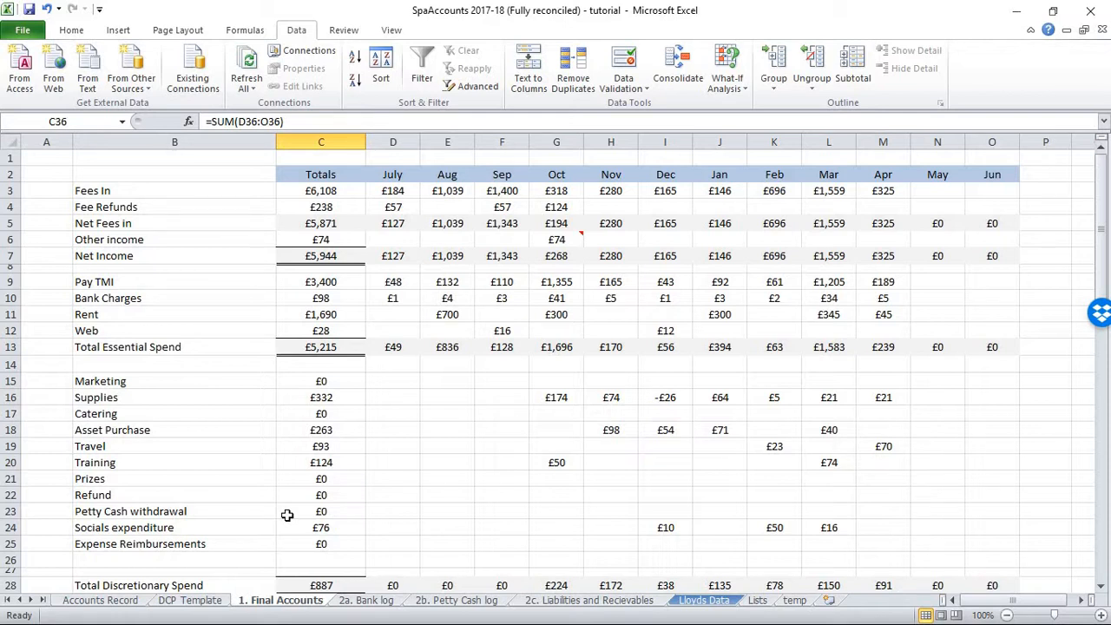
click(208, 607)
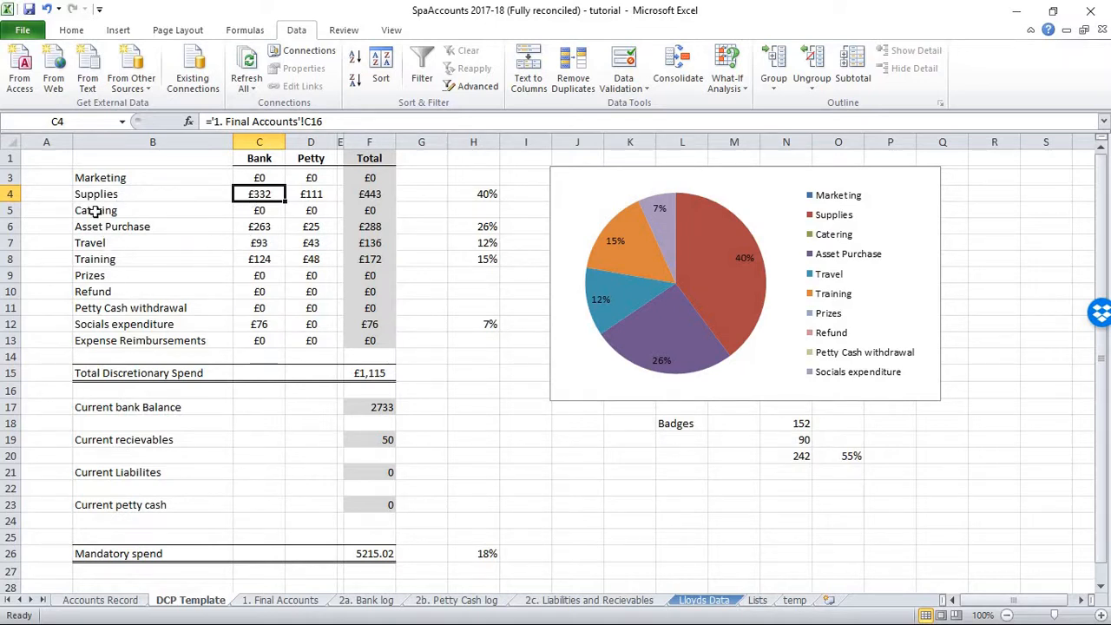
Step through the column F category total formulas, from Marketing and Supplies to Petty Cash.
click(369, 182)
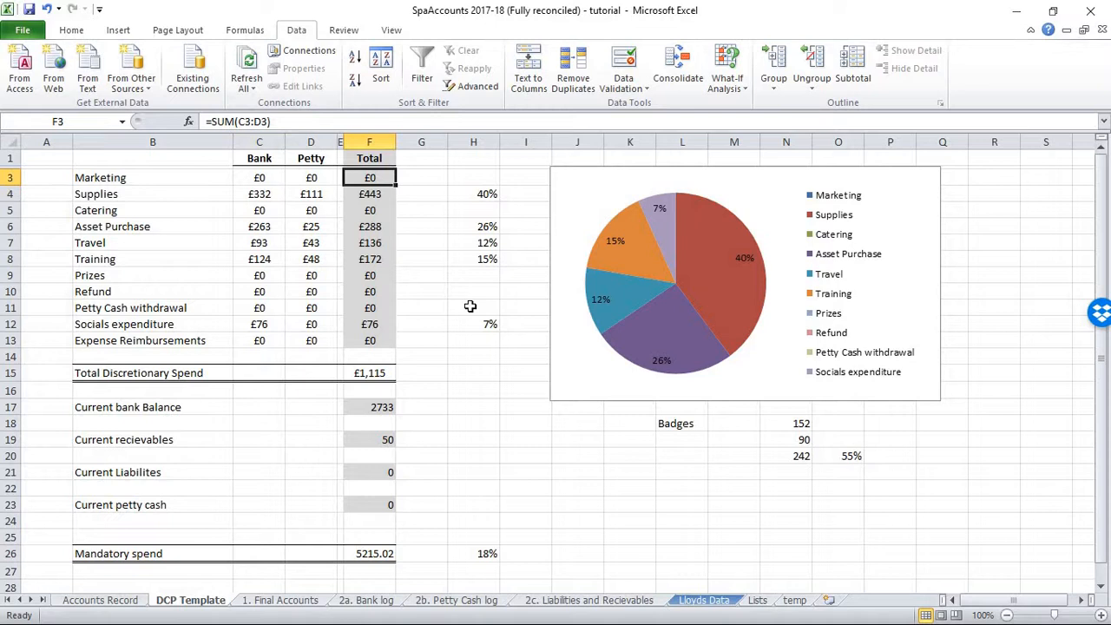
key(Down)
key(Down)
key(Down)
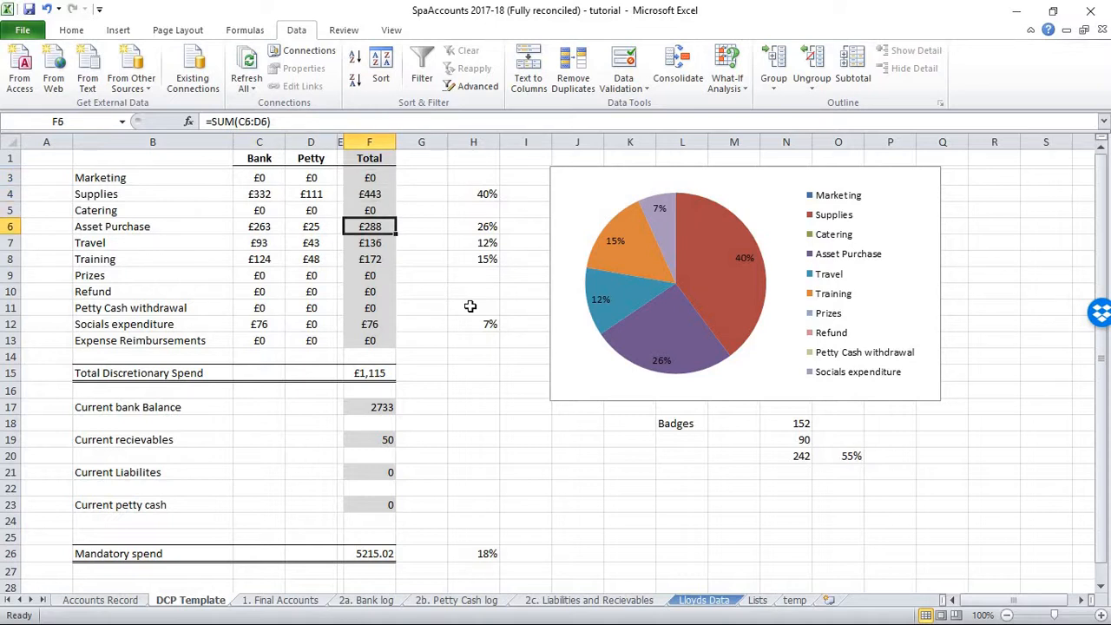
key(Up)
key(Up)
key(Up)
key(Down)
key(Down)
key(Up)
key(Down)
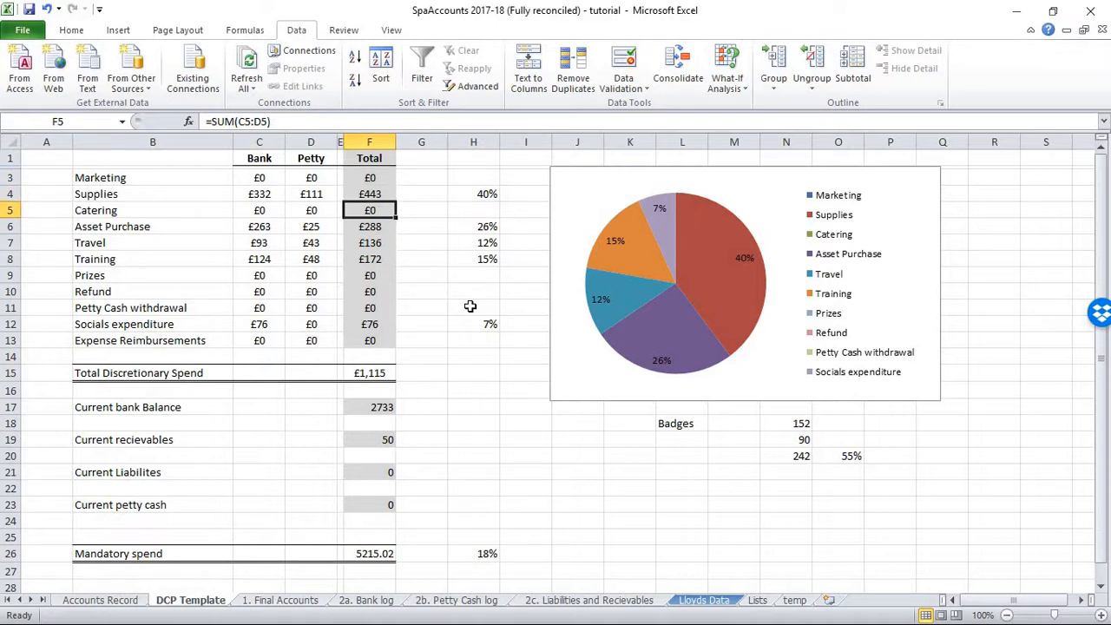
key(Down)
key(Down)
key(Down)
key(Down)
key(Down)
key(Down)
key(Down)
key(Down)
key(Up)
key(Up)
key(Up)
key(Up)
key(Up)
key(Up)
key(Up)
key(Up)
key(Up)
key(Up)
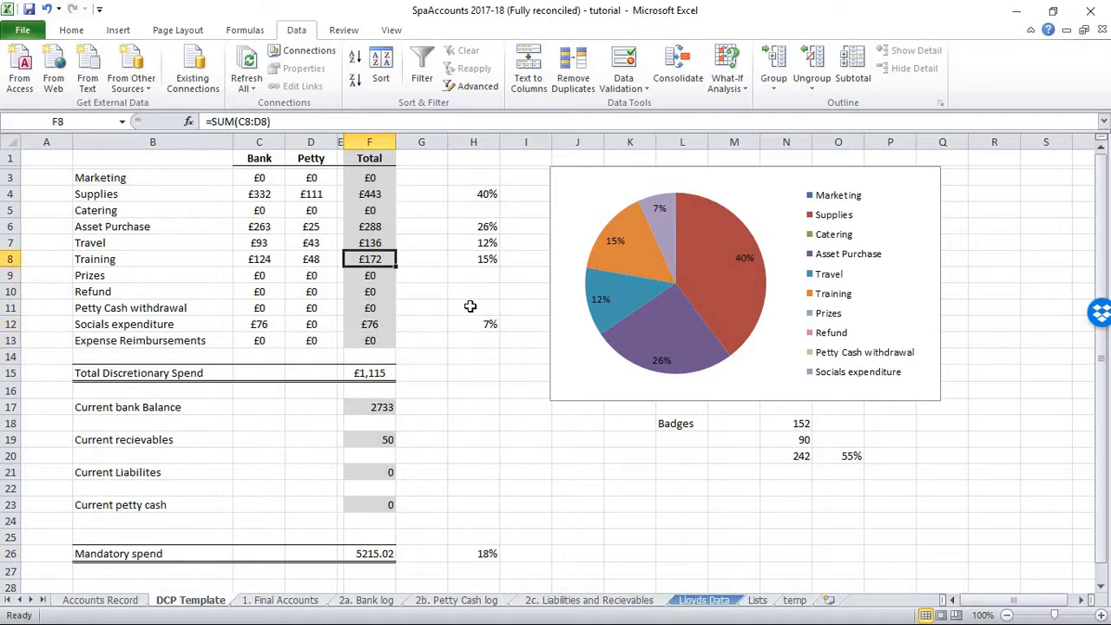
key(Down)
key(Down)
key(Down)
key(Down)
key(Down)
key(Down)
key(Down)
key(Down)
key(Down)
key(Down)
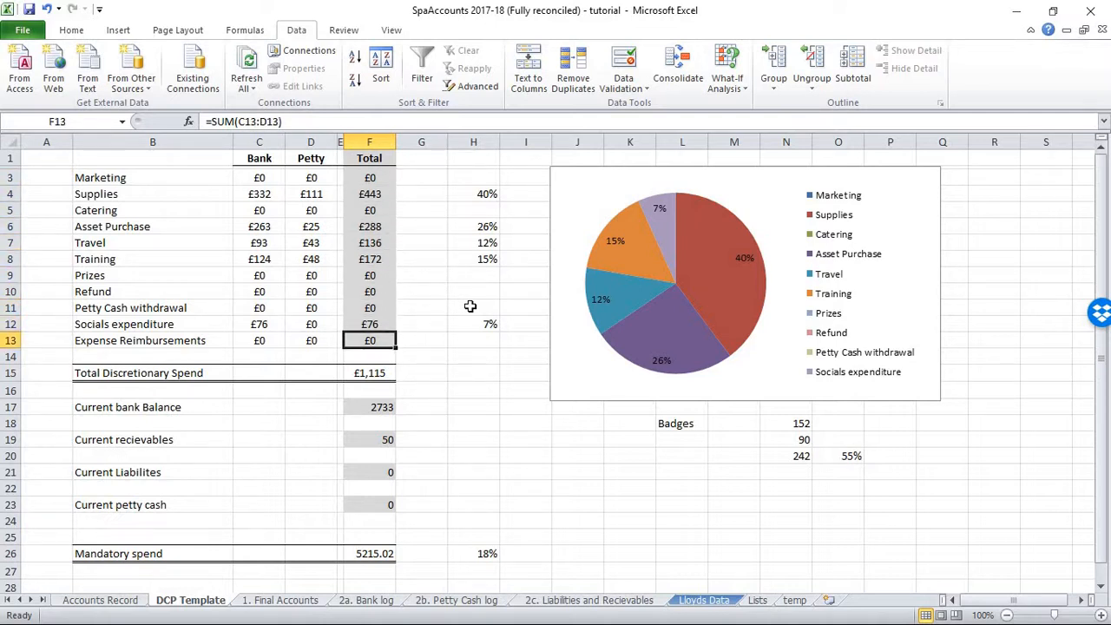
key(Up)
key(Up)
key(Up)
key(Up)
key(Up)
key(Up)
key(Up)
key(Up)
key(Up)
key(Up)
key(Up)
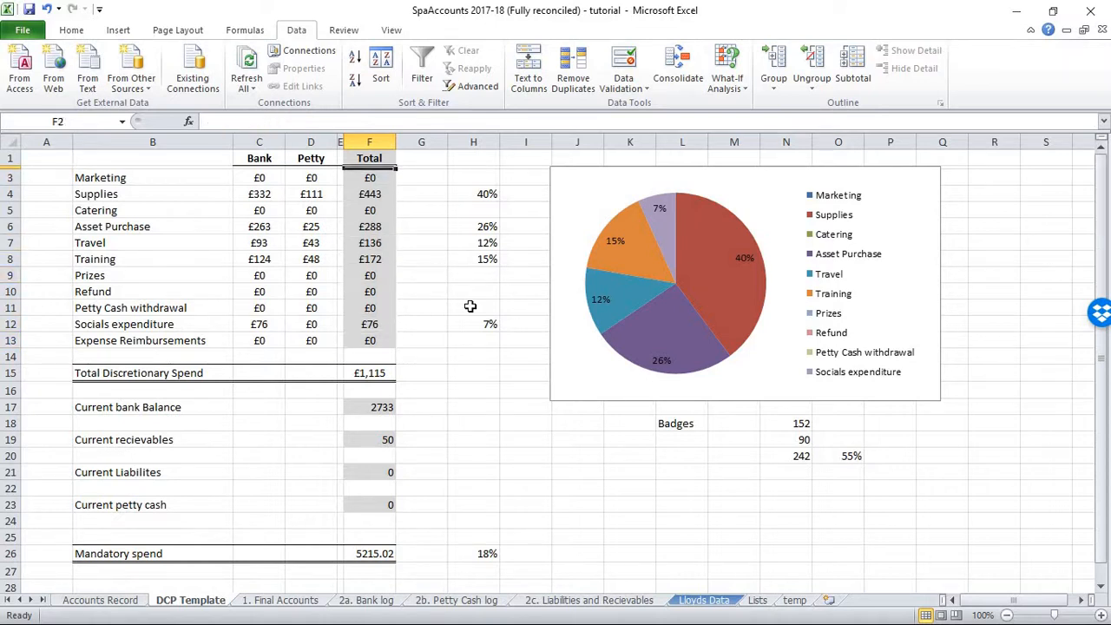
key(Down)
key(Down)
key(Down)
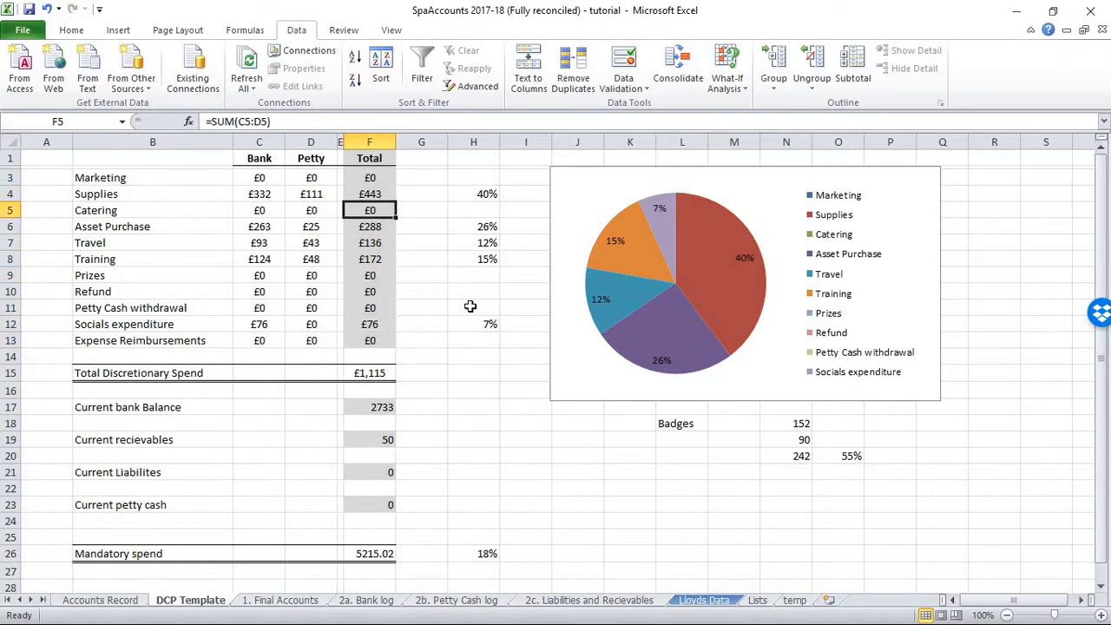
key(Up)
key(Up)
key(Right)
key(Up)
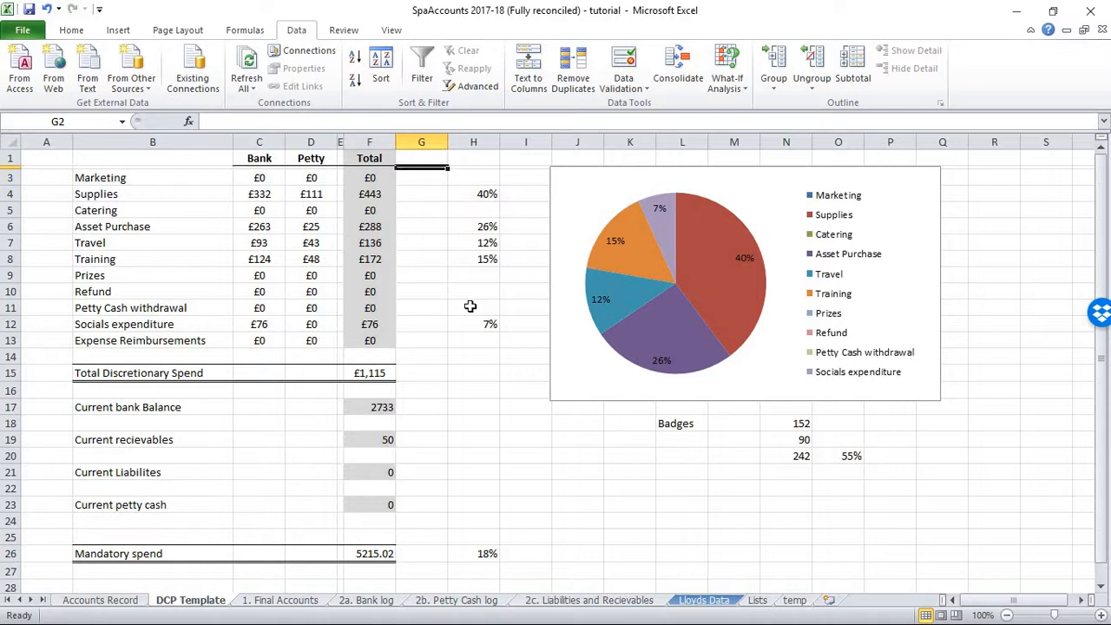
key(Down)
key(Down)
key(Left)
key(Up)
key(Down)
key(Down)
key(Down)
key(Down)
key(Down)
key(Down)
key(Down)
key(Down)
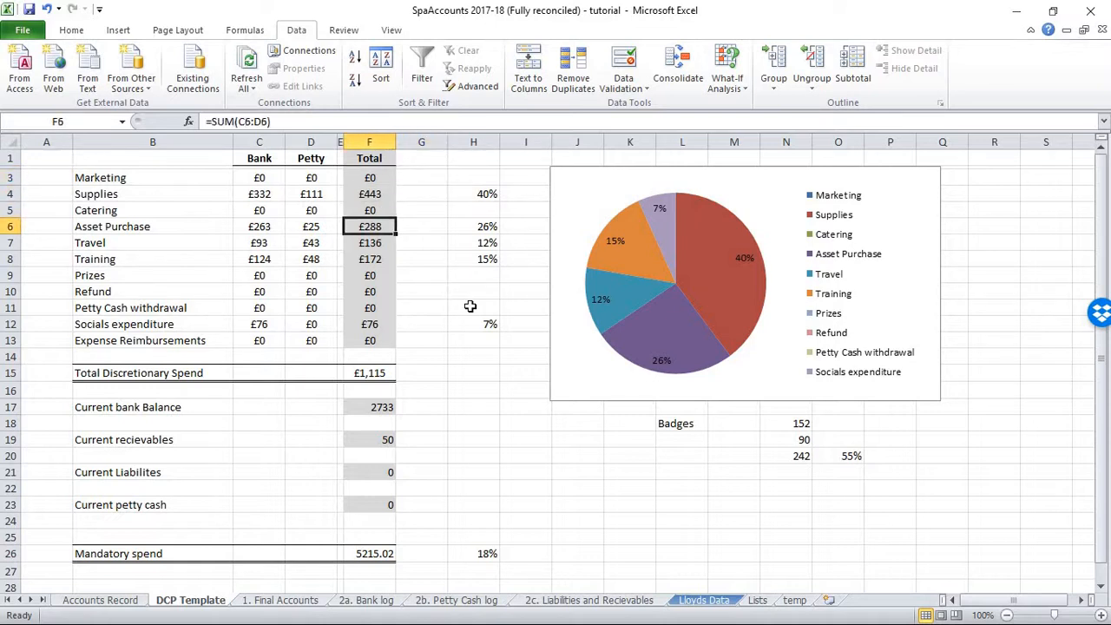
key(Down)
key(Down)
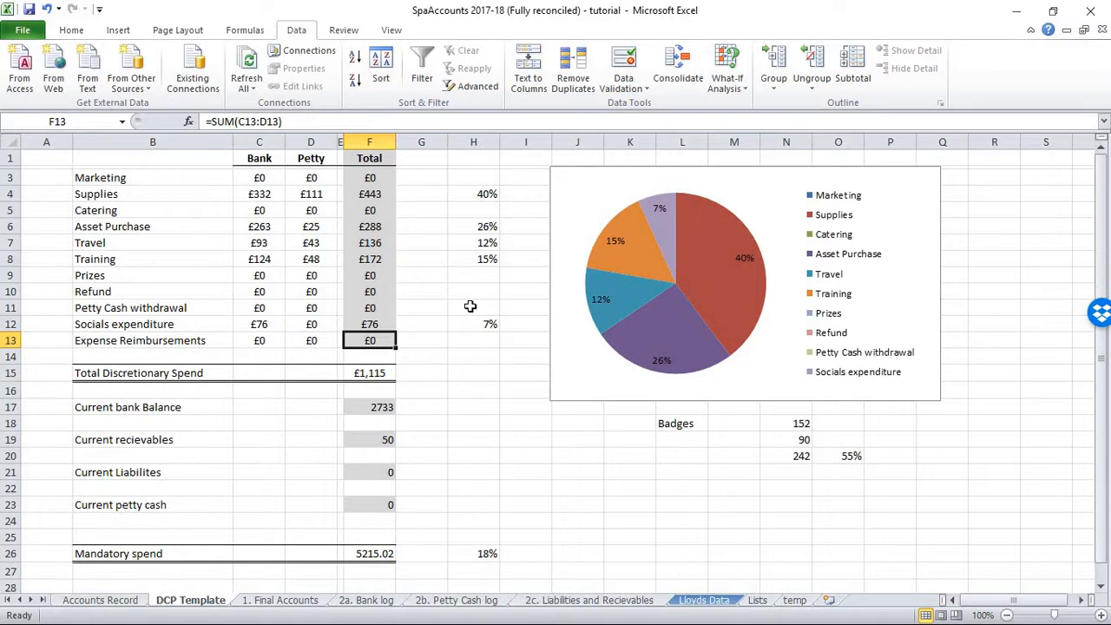
Select F3:F13 and confirm F15 Total Discretionary Spend is =SUM(F3:F13), giving £1,115.
drag(377, 343, 374, 180)
scroll(103, 351, down, 1)
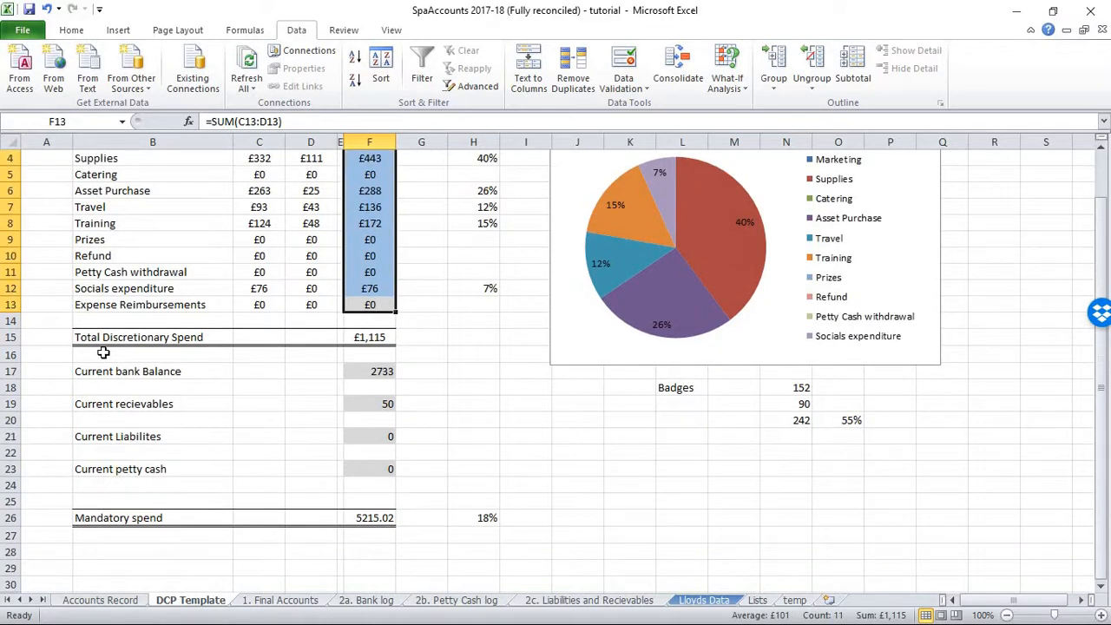
click(105, 337)
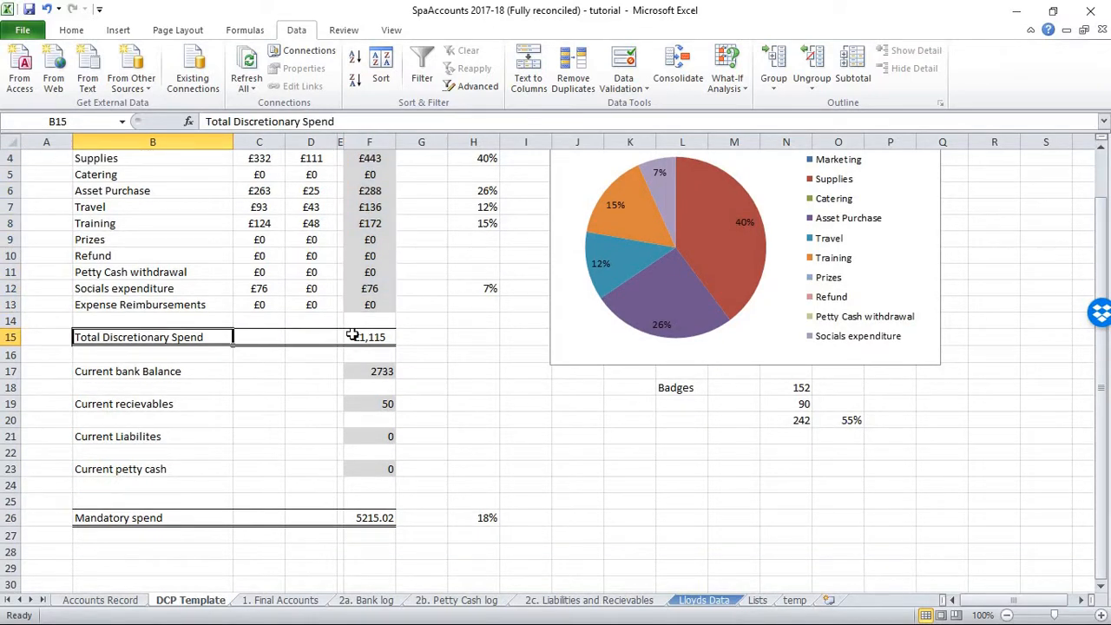
double_click(355, 337)
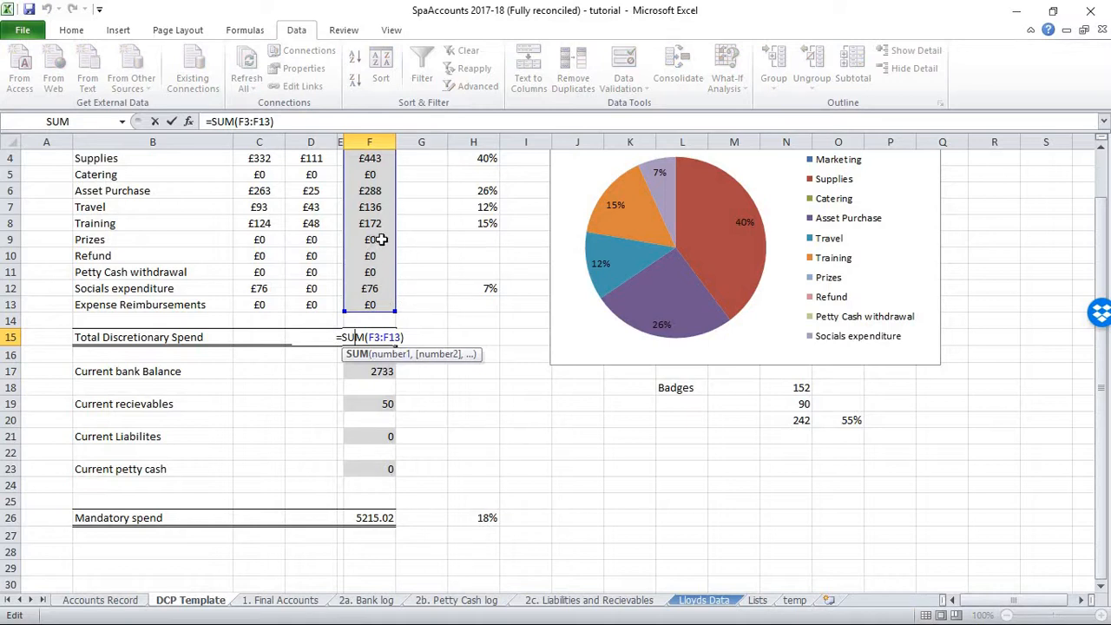
key(Return)
Inspect the balances block and the F17 current bank balance formula.
scroll(130, 339, down, 1)
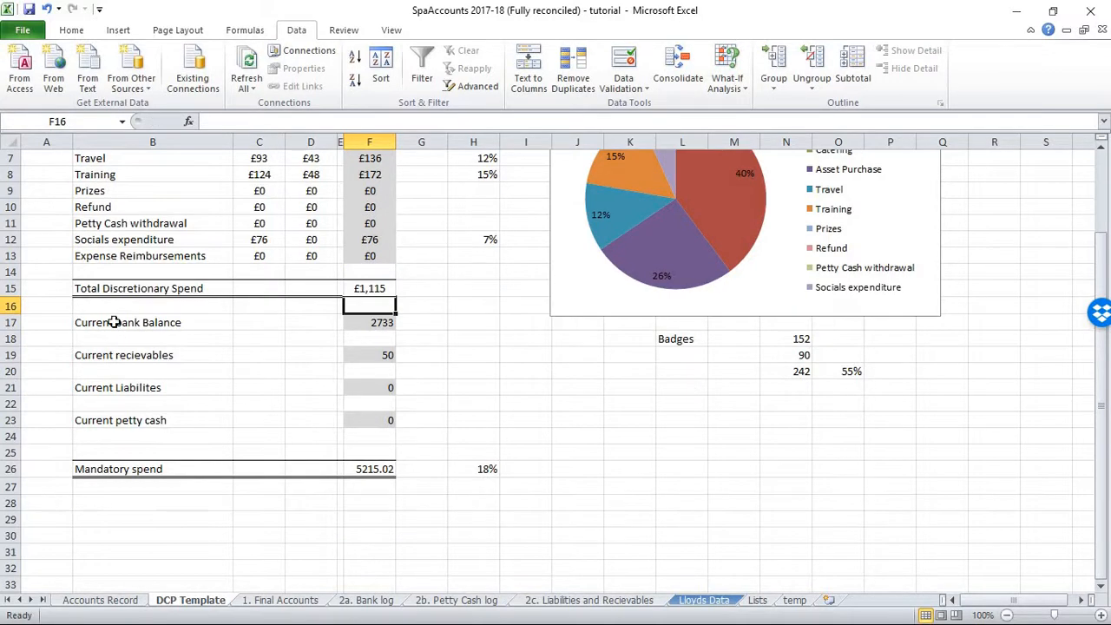
drag(114, 322, 373, 471)
click(355, 503)
click(356, 323)
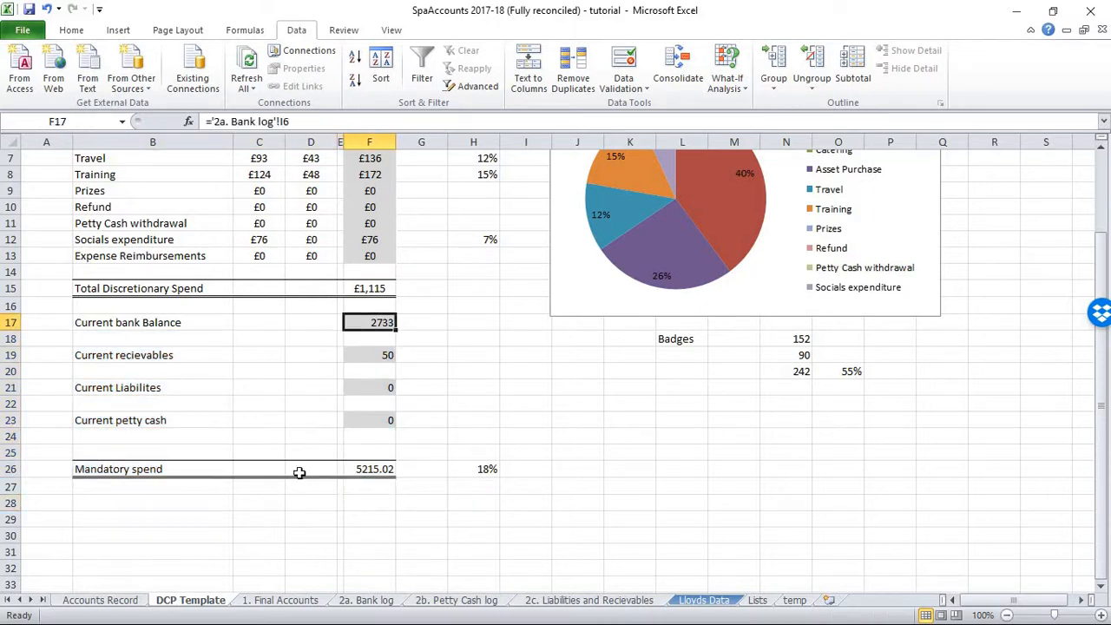
Check the Bank log's I5 opening balance and I6 current balance formula.
click(363, 600)
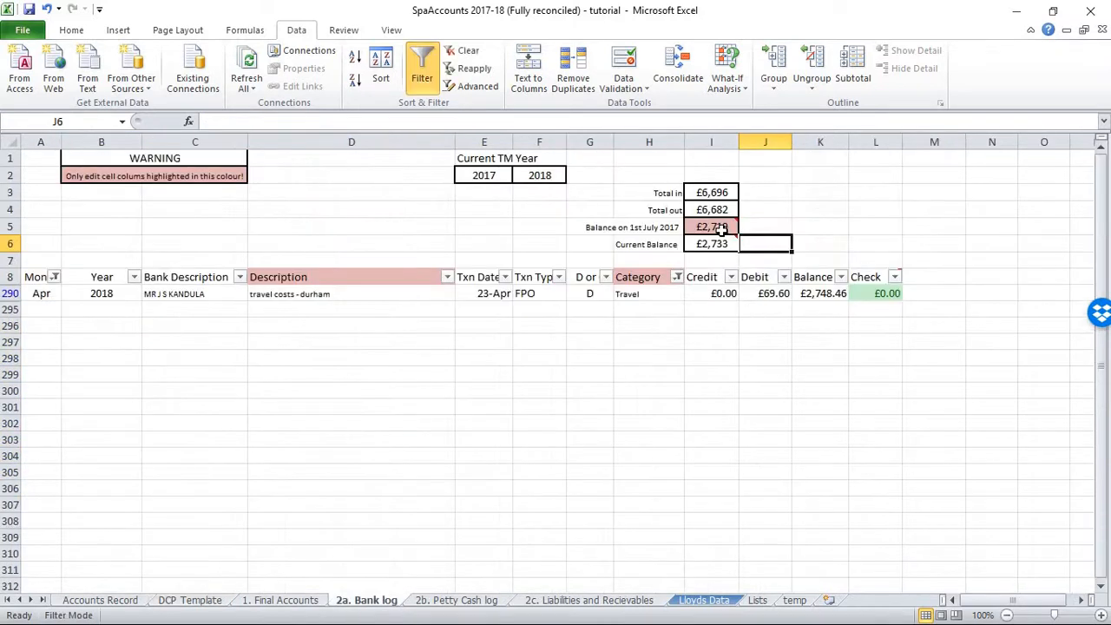
click(721, 231)
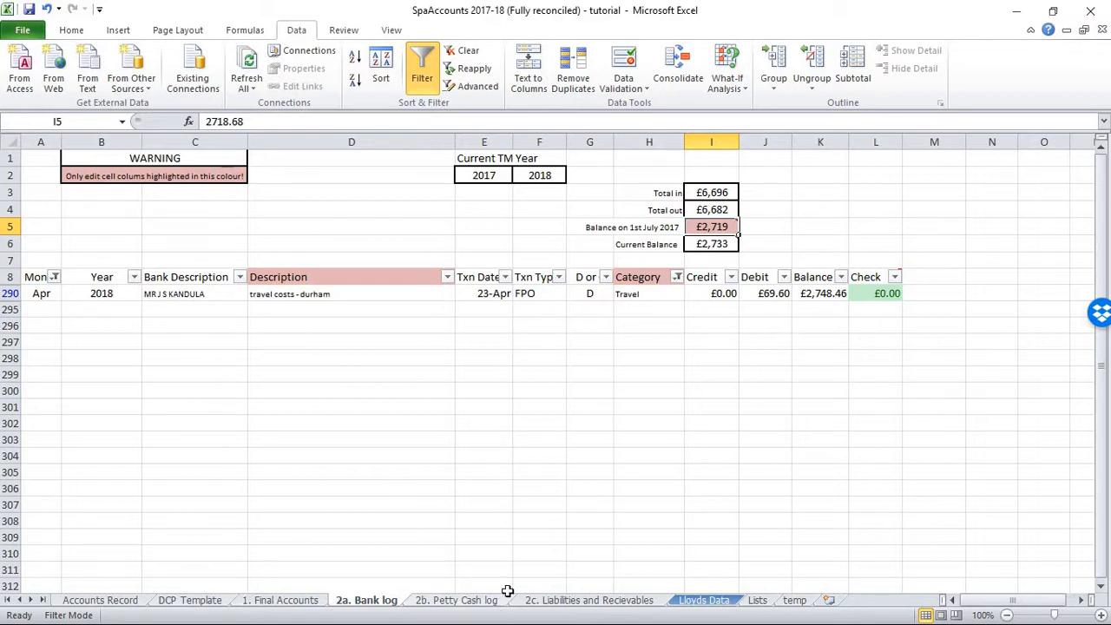
click(711, 246)
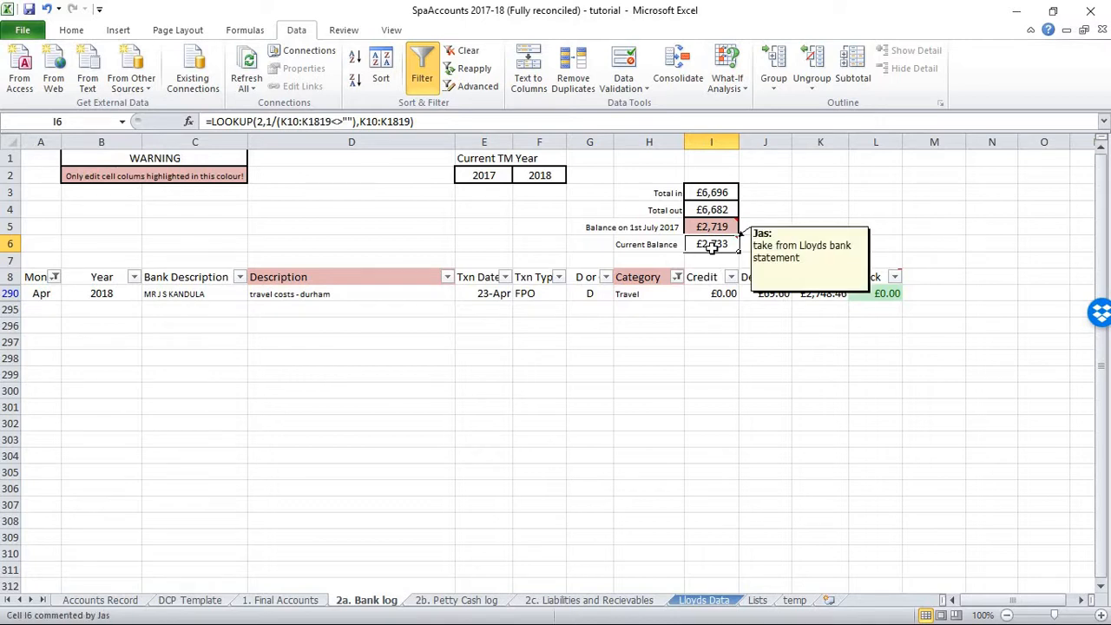
Clear the Category filter and select all years in the Month filter.
click(677, 277)
click(526, 351)
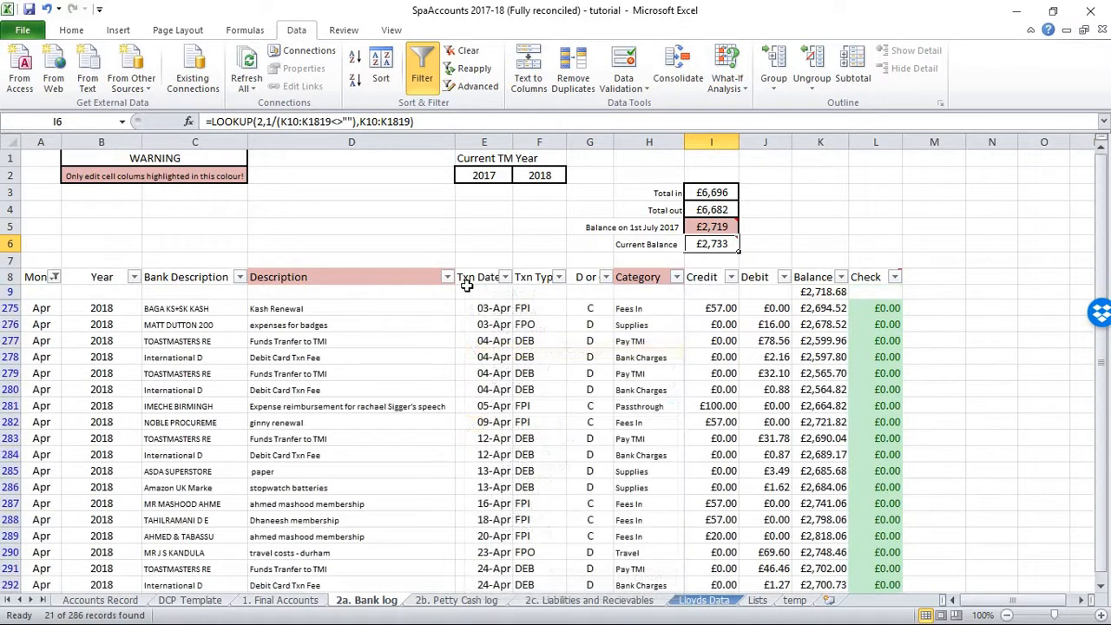
click(54, 278)
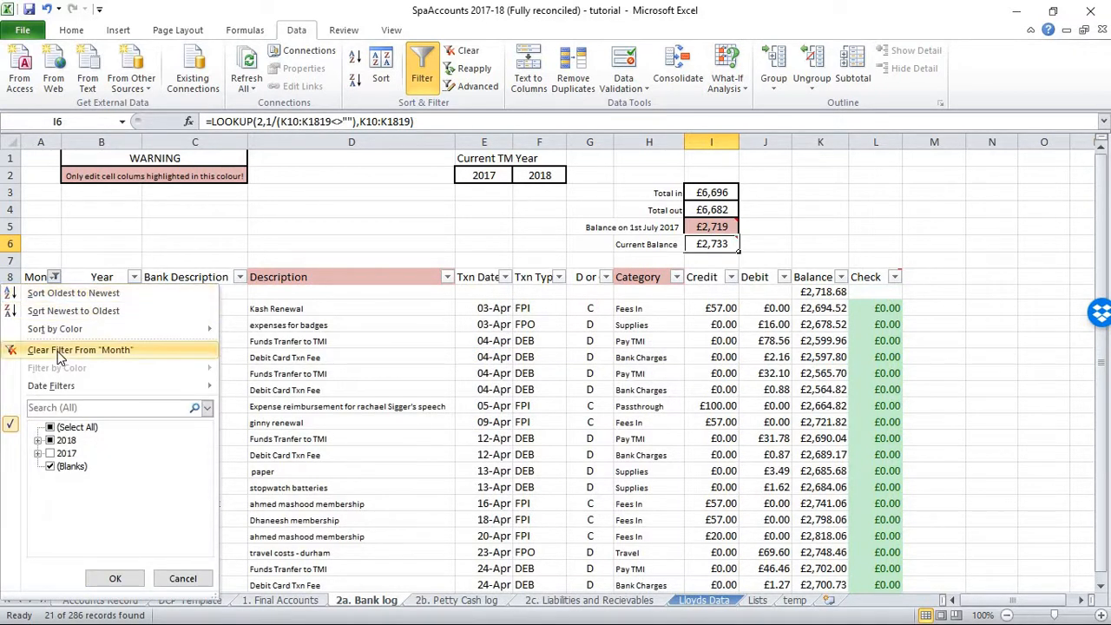
click(447, 278)
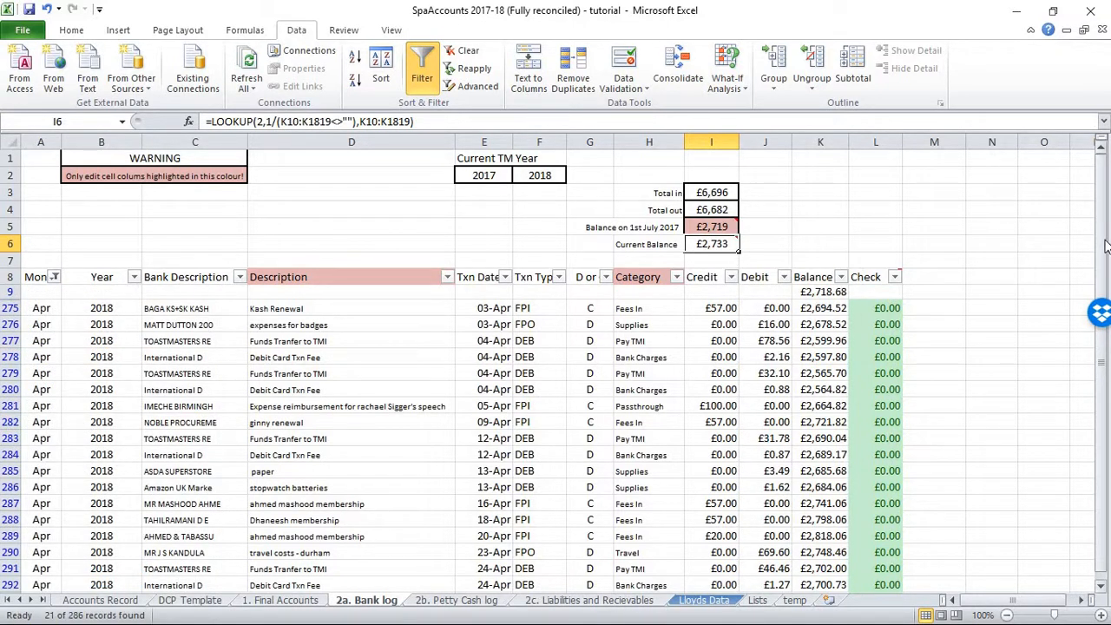
drag(1101, 227, 1101, 240)
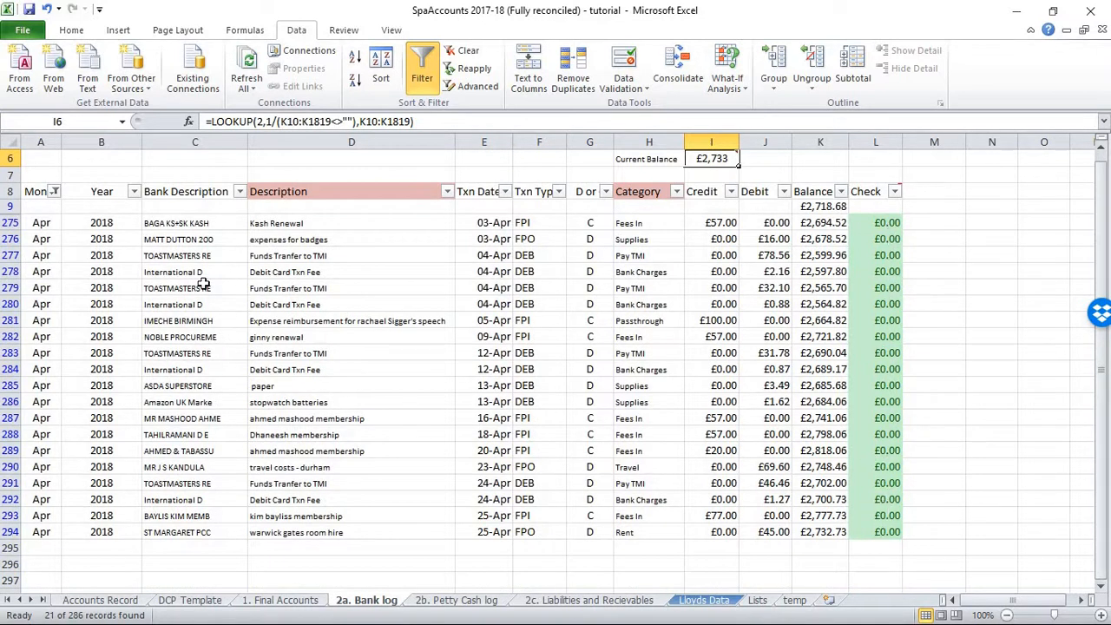
click(53, 191)
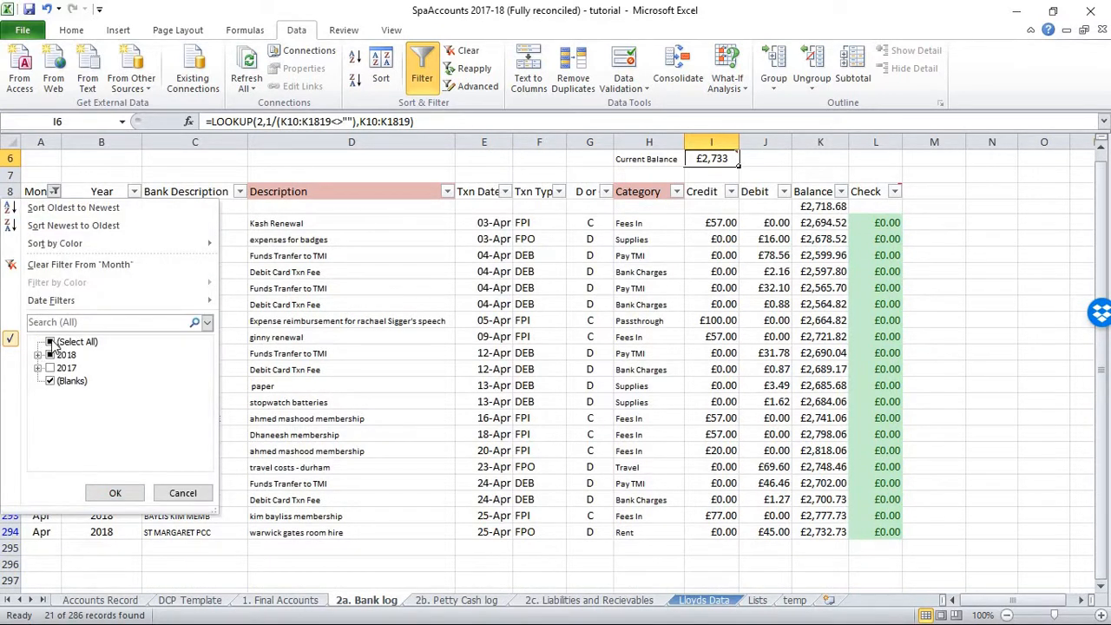
click(50, 341)
click(122, 493)
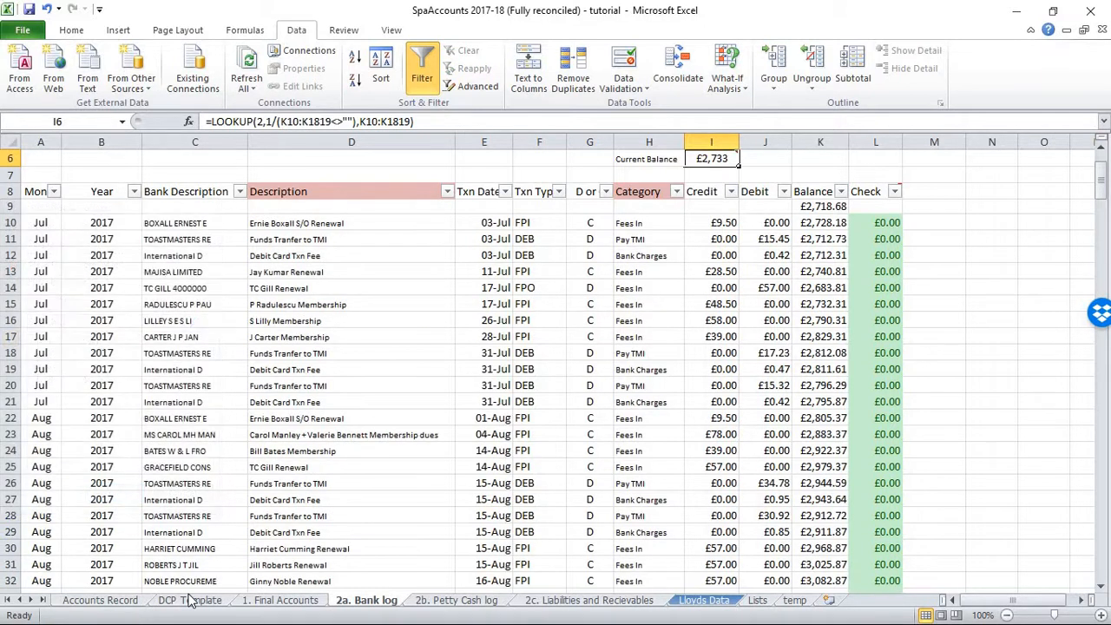
click(214, 605)
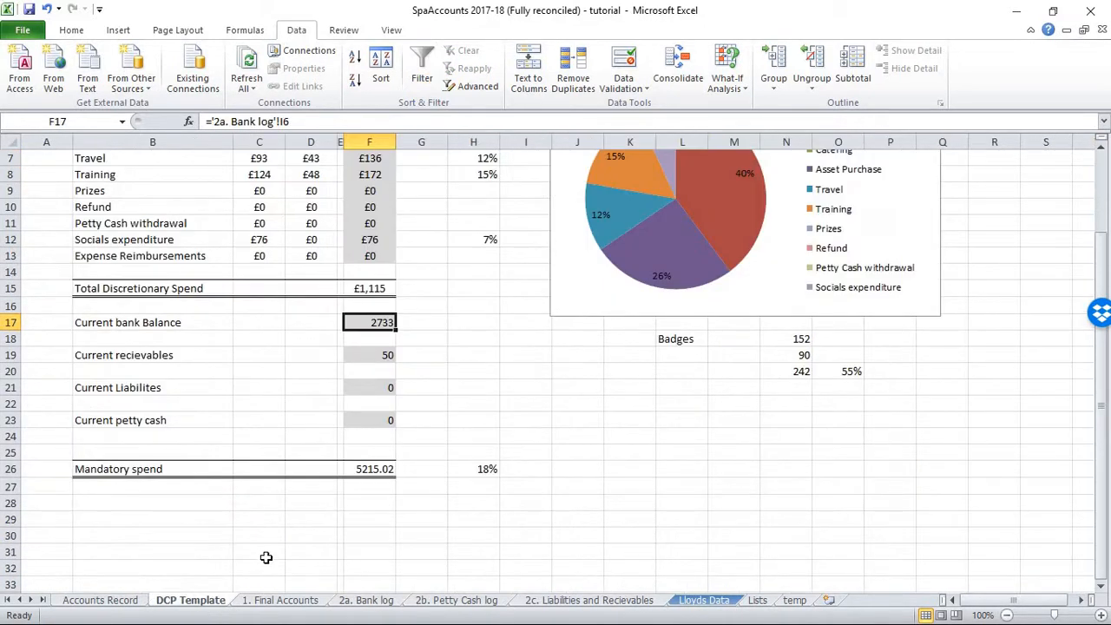
Trace F19 Current recievables to '2c. Liabilities and Recievables'!M4 and open that sheet.
click(165, 355)
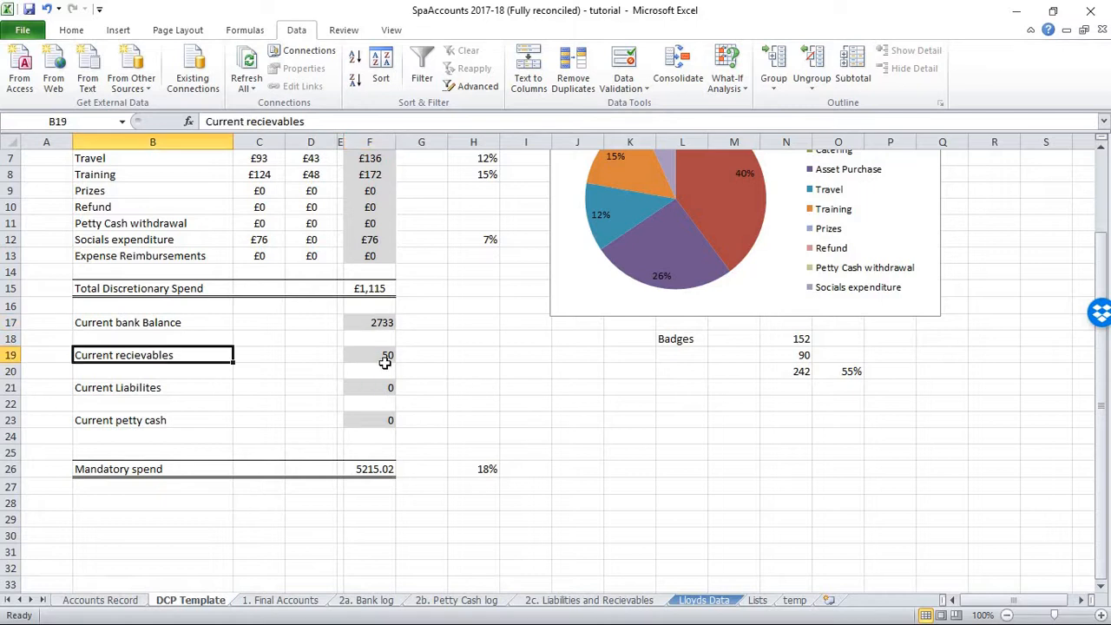
click(375, 356)
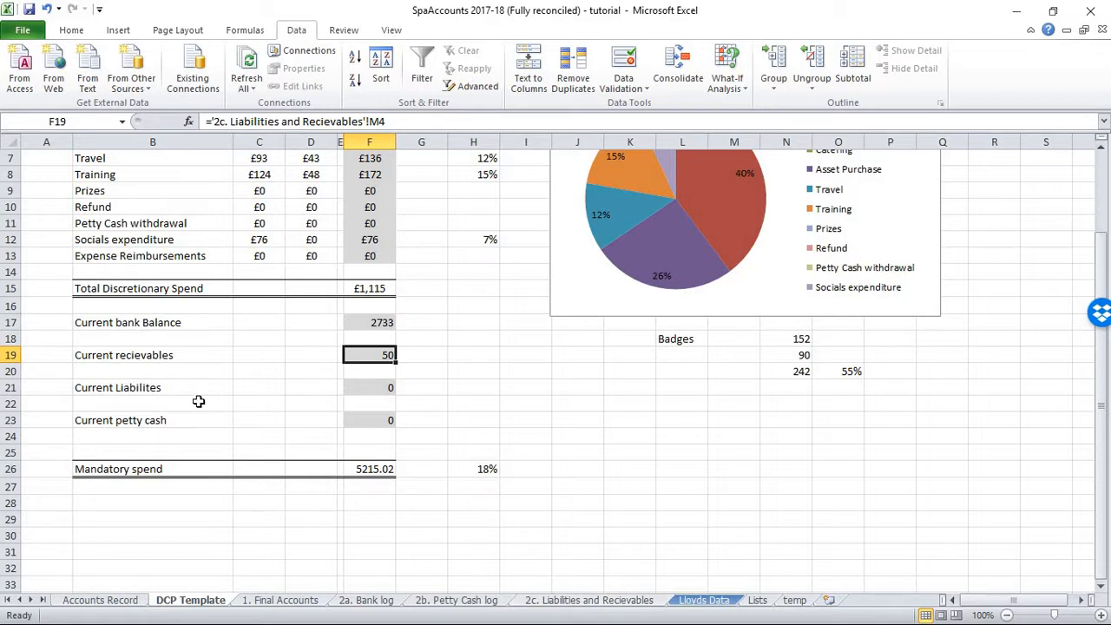
click(99, 392)
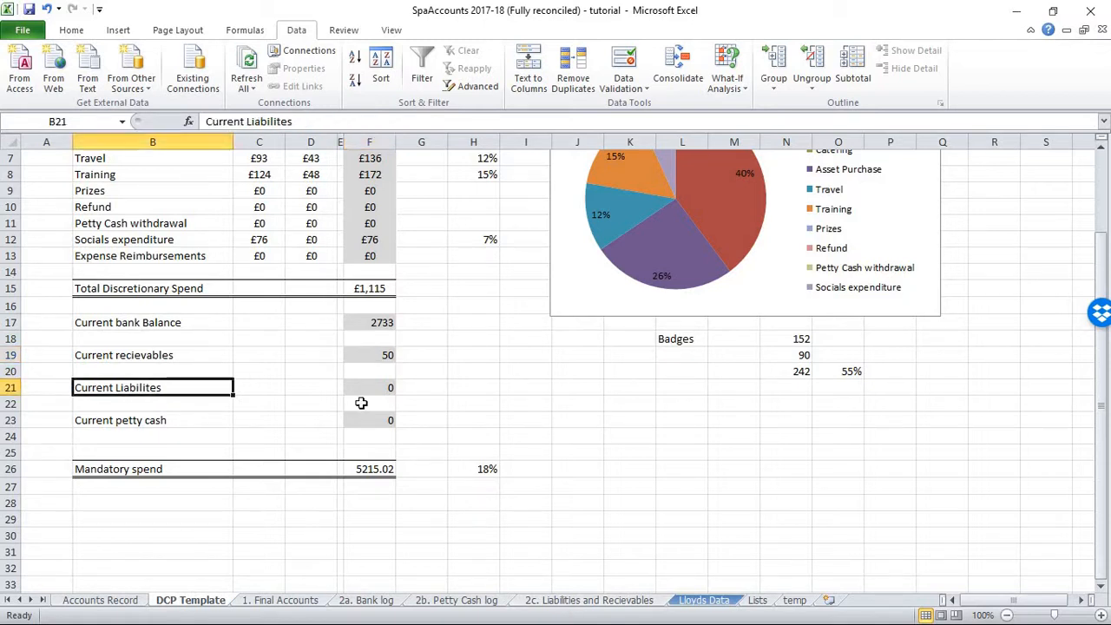
click(575, 602)
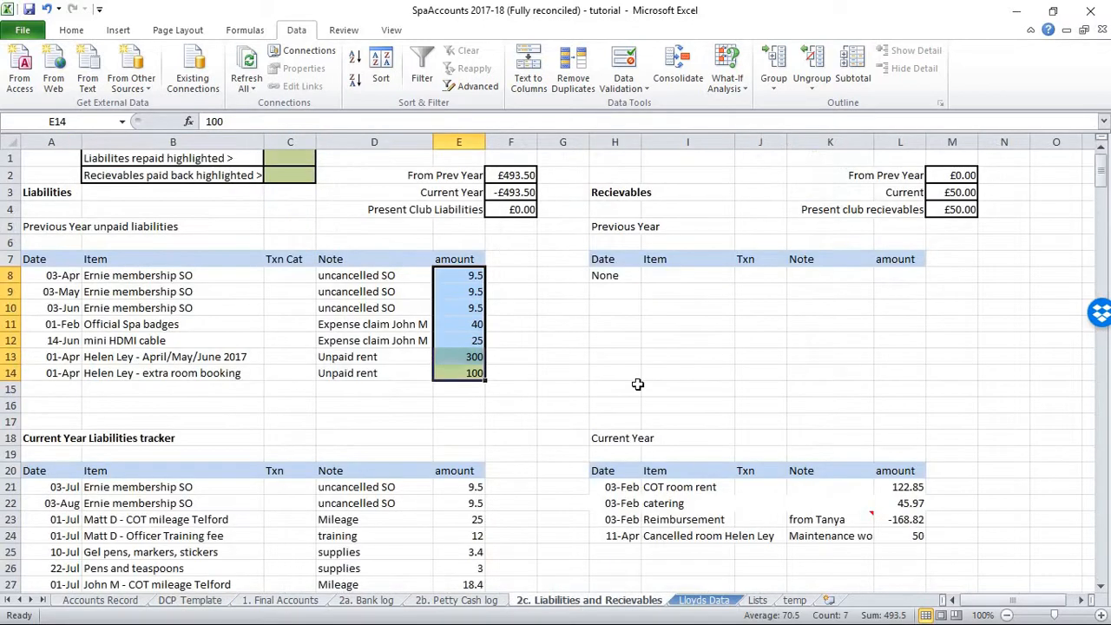
click(615, 192)
scroll(622, 419, down, 2)
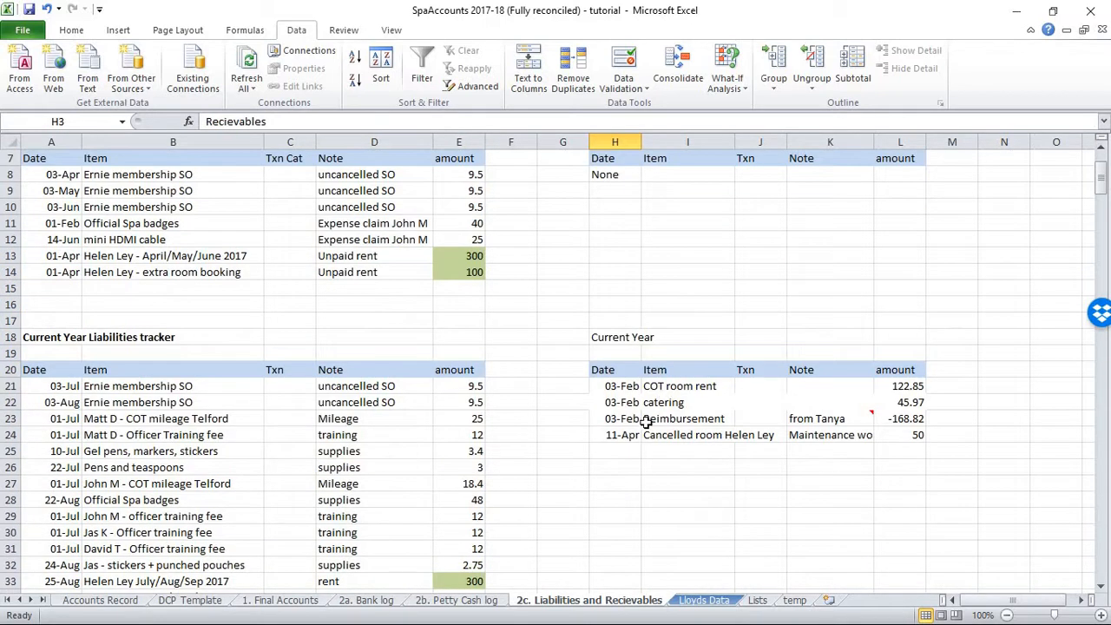
scroll(639, 433, up, 2)
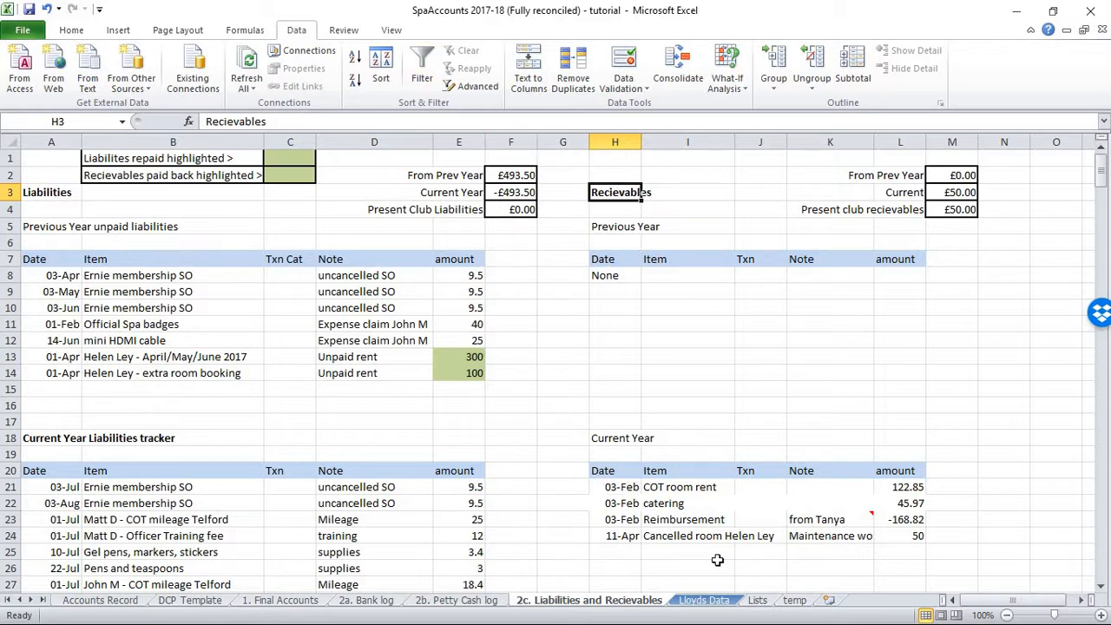
click(612, 490)
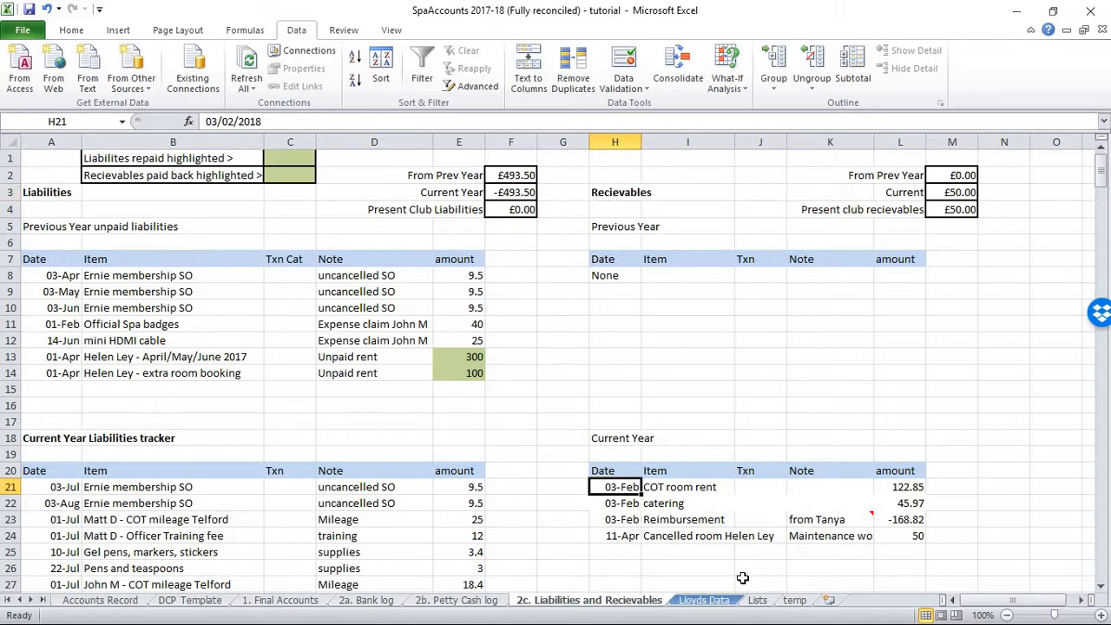
key(Right)
key(Right)
key(Right)
key(Right)
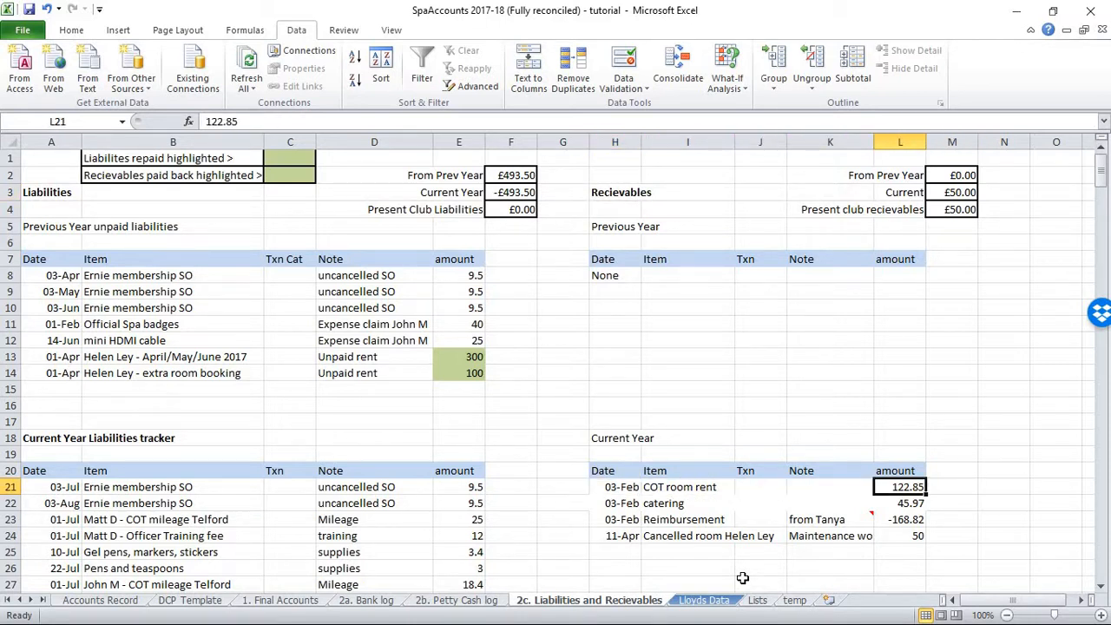
key(Left)
key(Left)
key(Left)
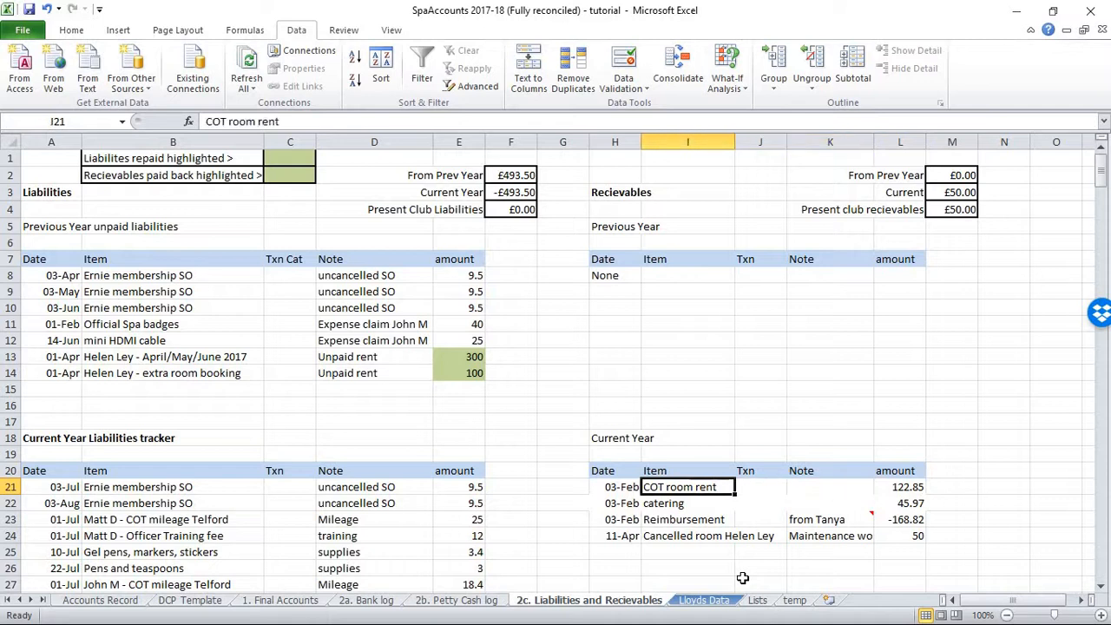
key(Right)
key(Right)
key(Right)
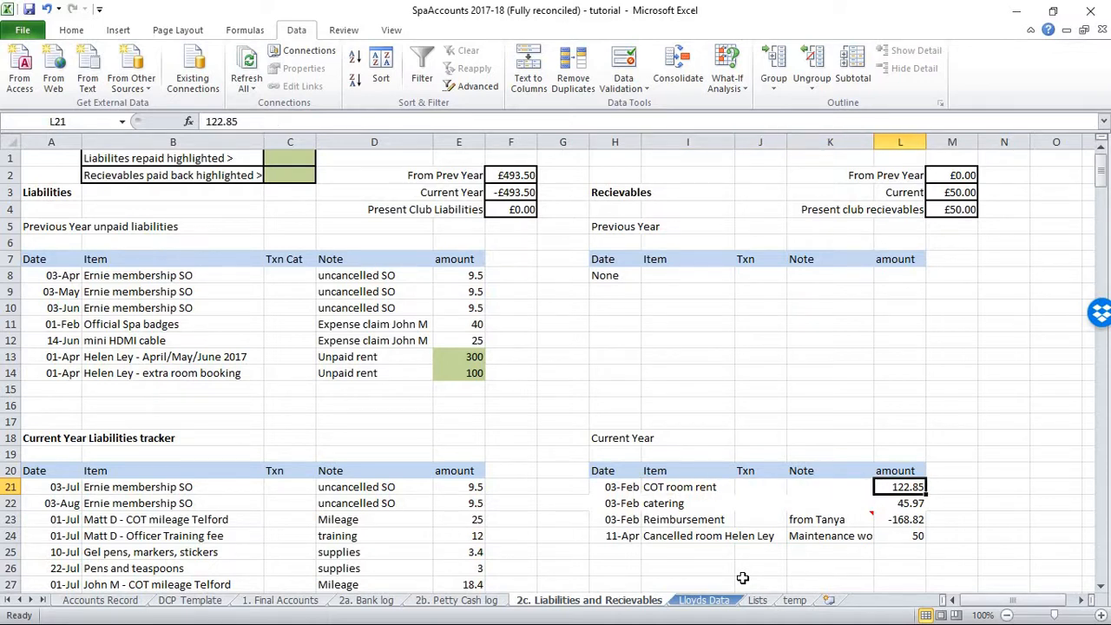
key(Left)
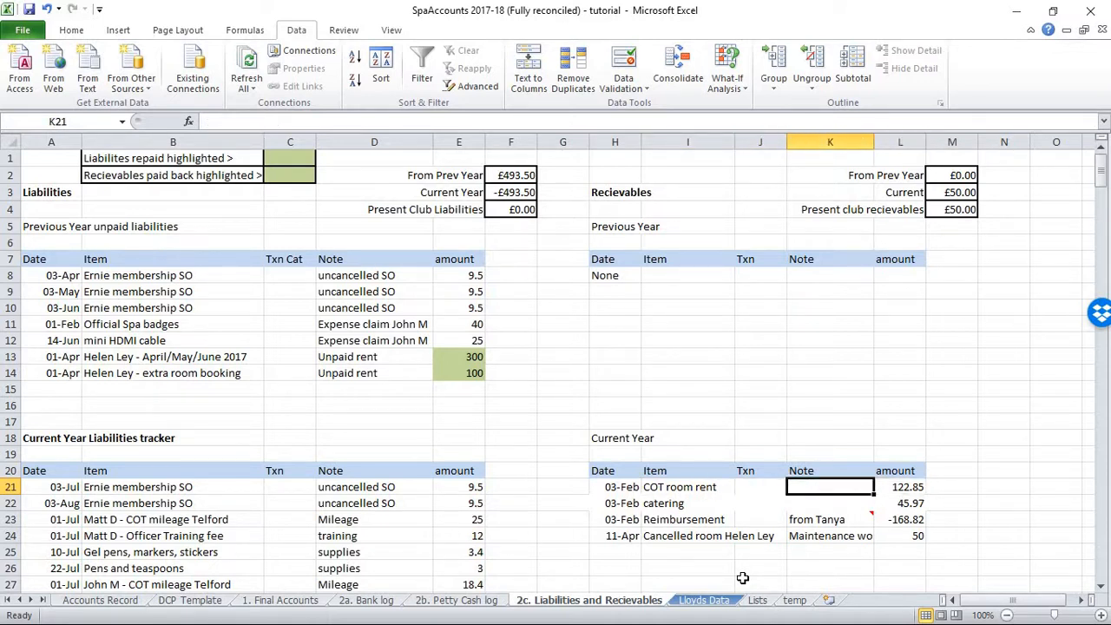
key(Right)
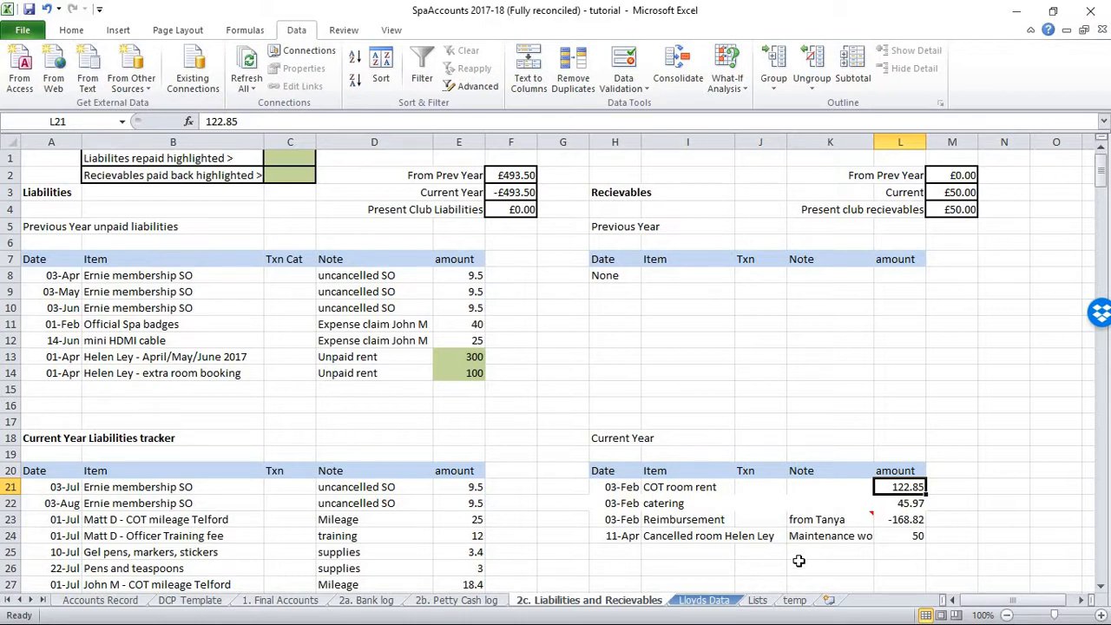
drag(622, 487, 903, 488)
scroll(903, 512, down, 1)
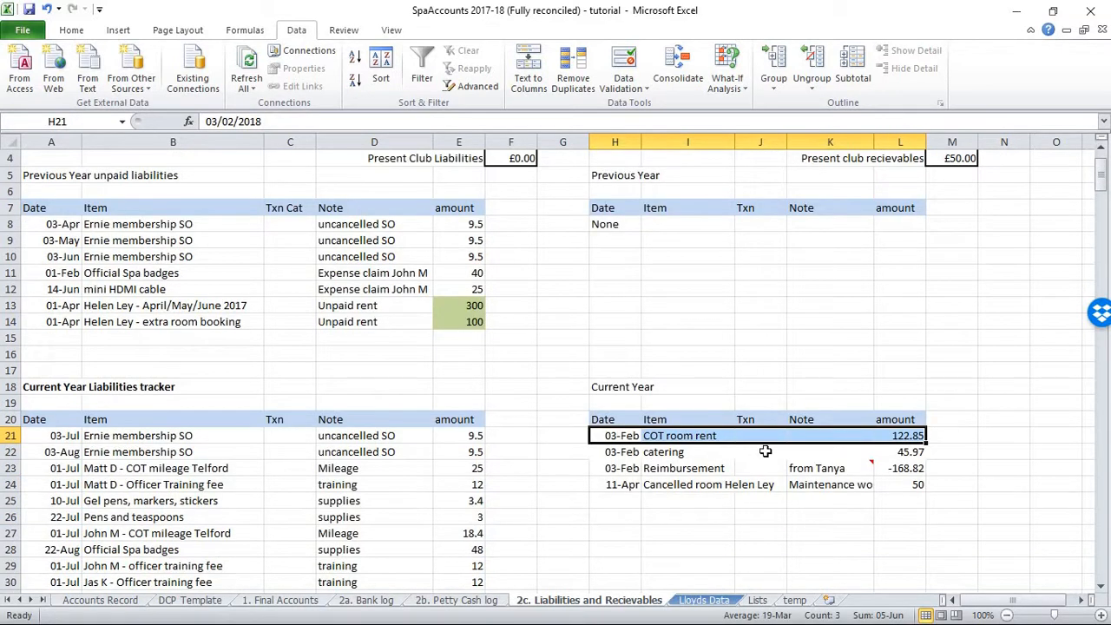
drag(627, 451, 895, 453)
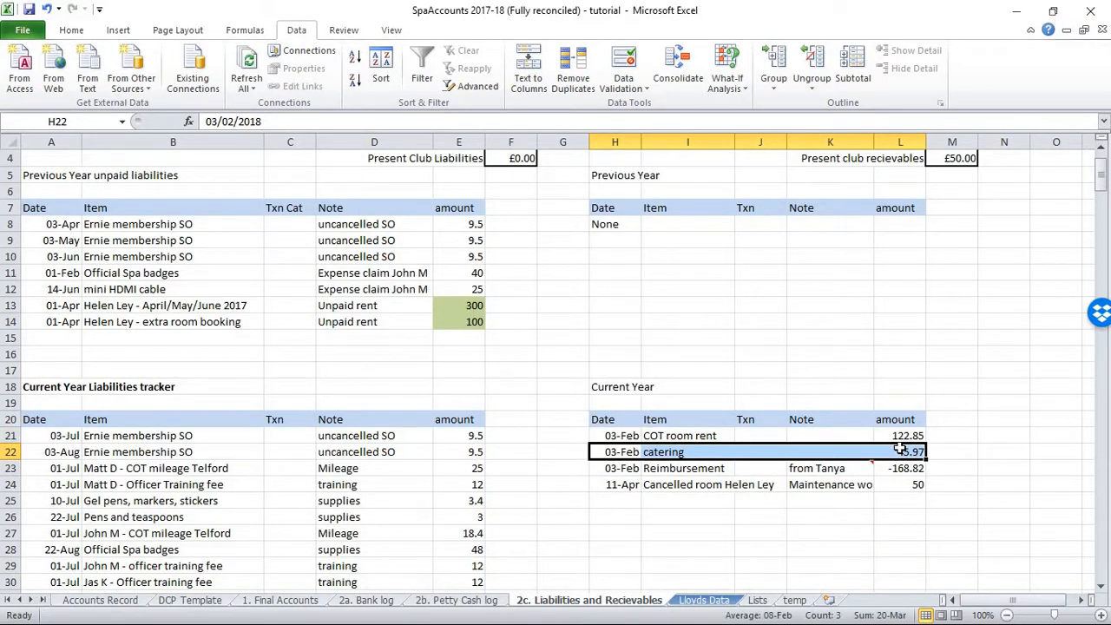
click(899, 450)
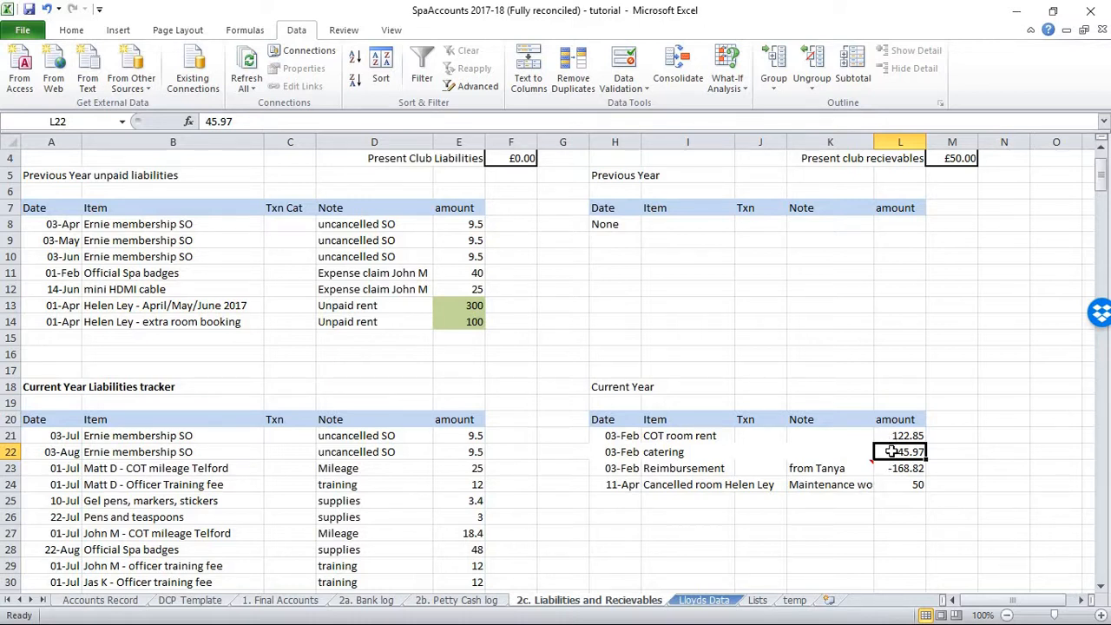
drag(892, 437, 892, 452)
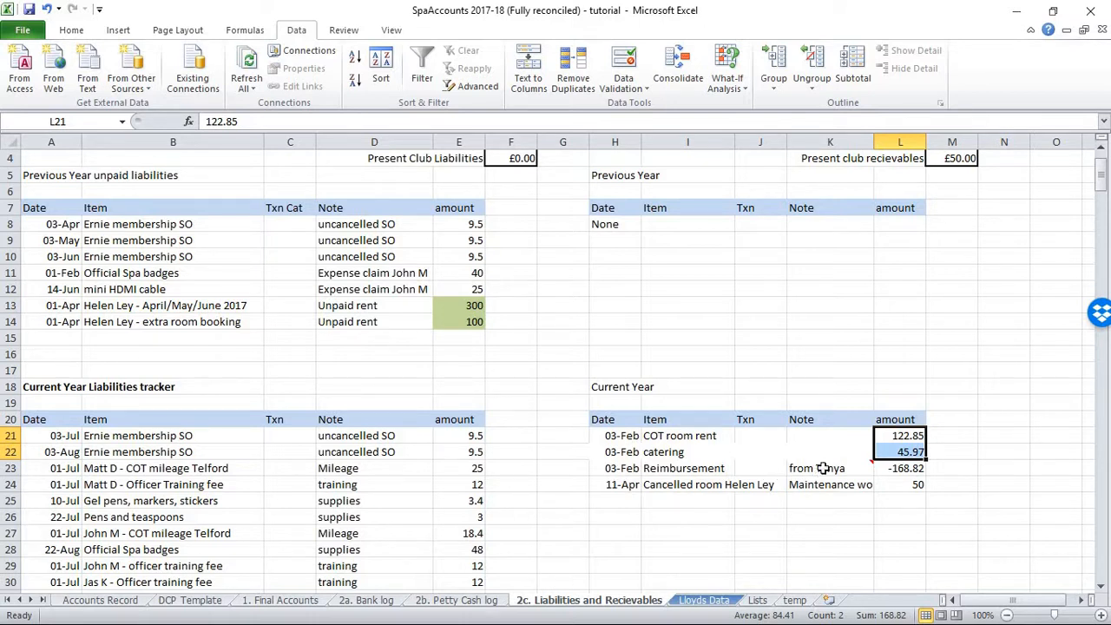
mouse_move(816, 470)
click(900, 471)
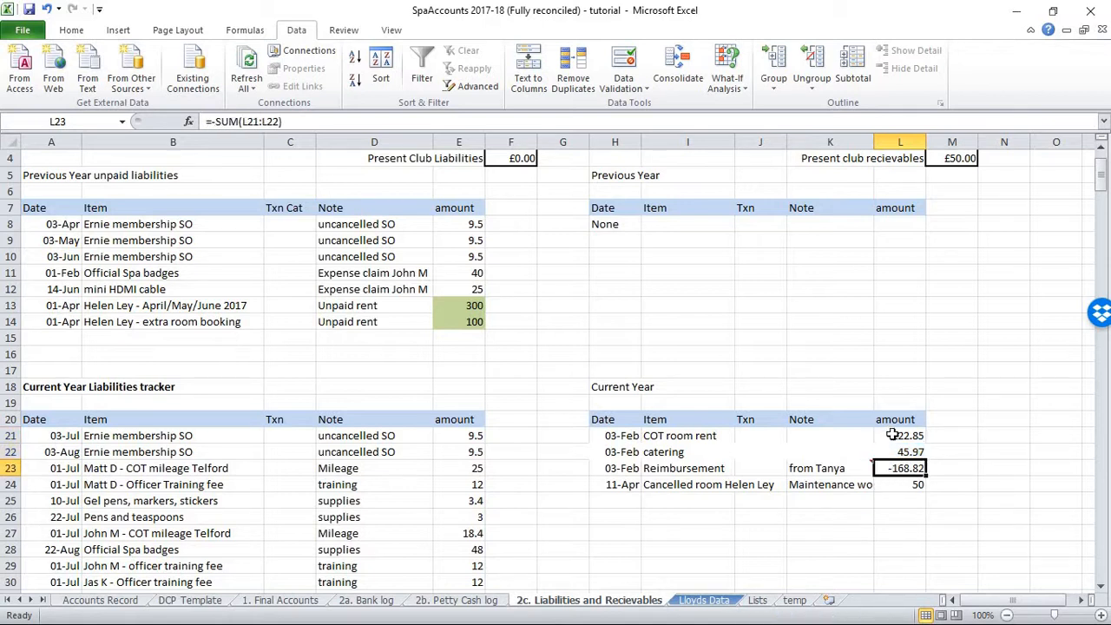
drag(892, 435, 897, 474)
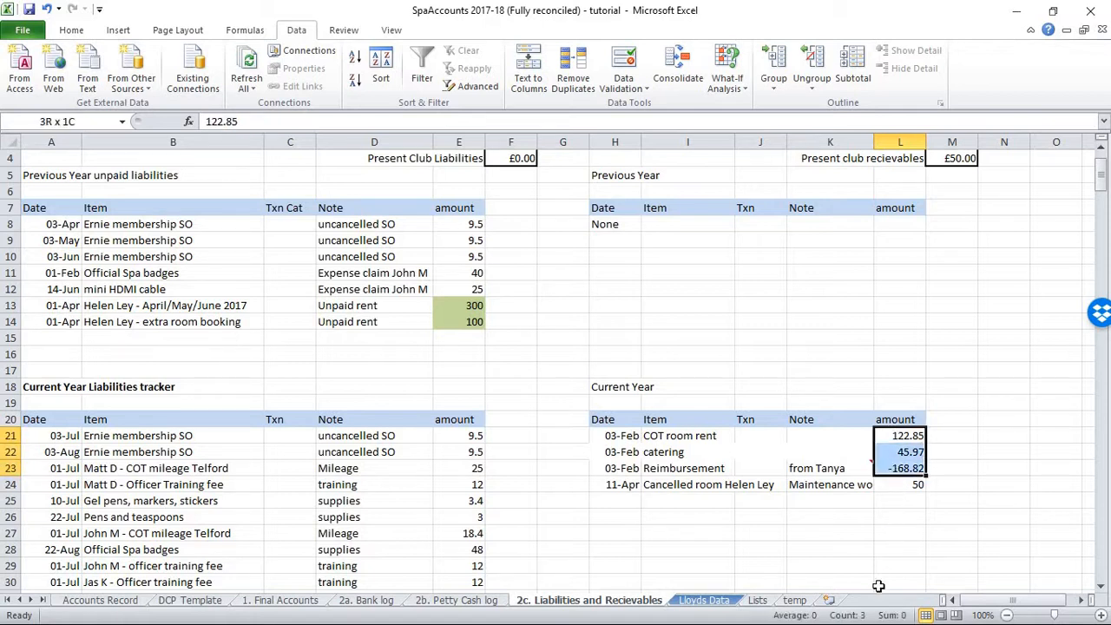
click(612, 485)
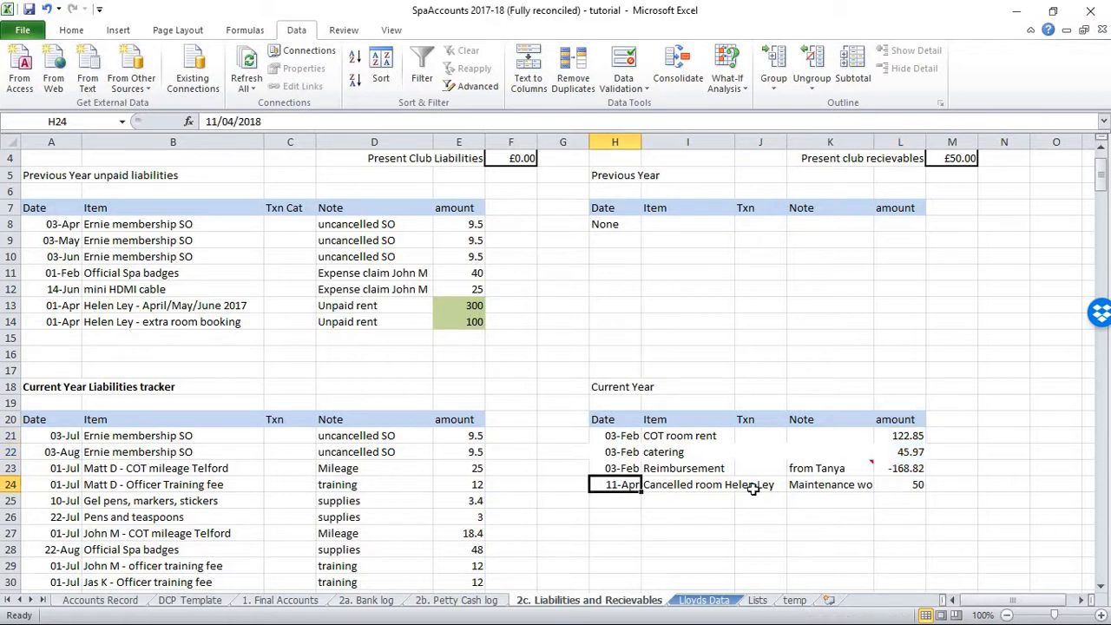
click(890, 484)
click(676, 490)
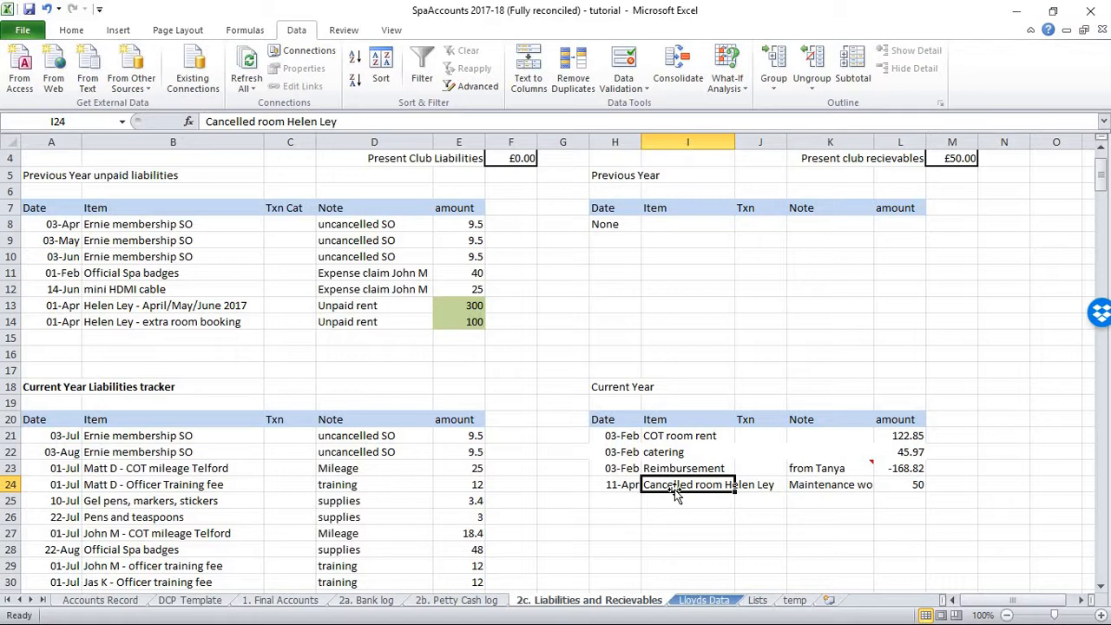
click(878, 485)
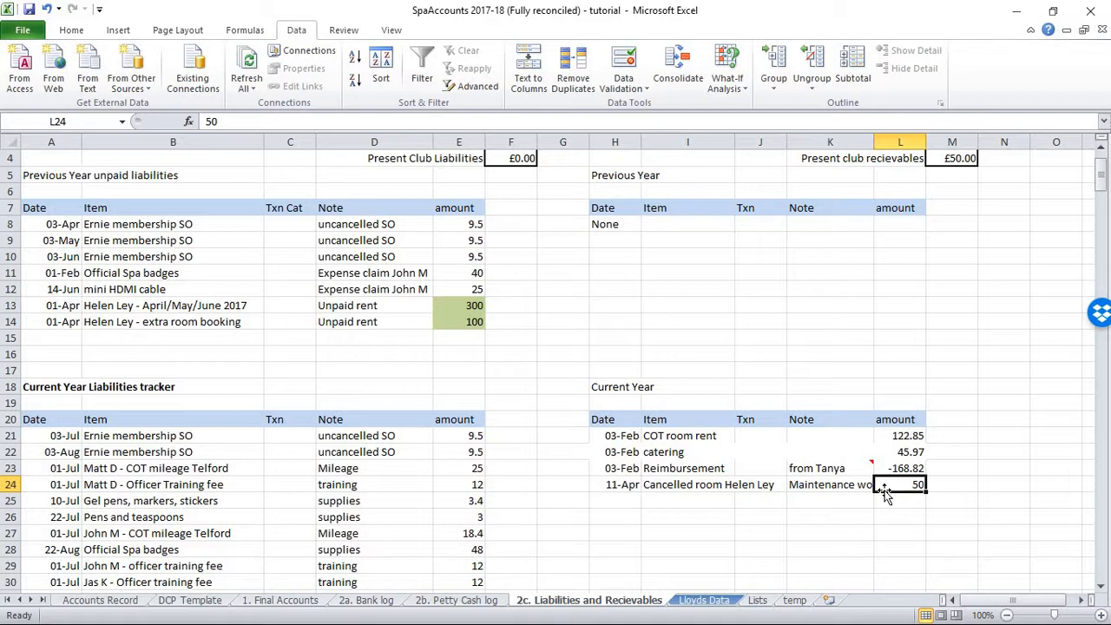
scroll(886, 492, up, 1)
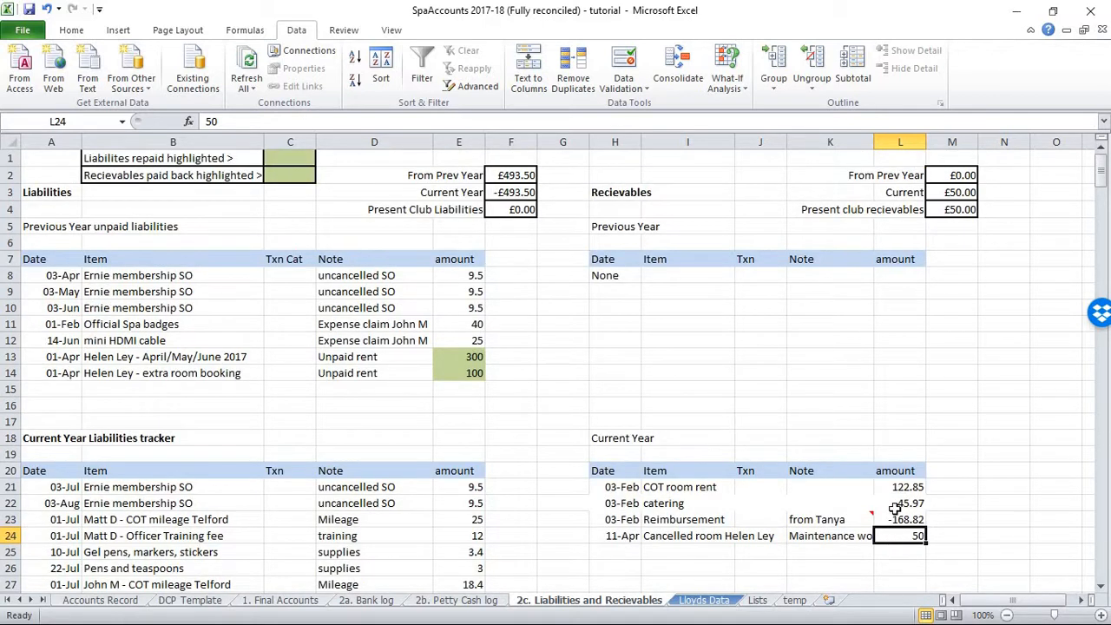
click(937, 213)
double_click(940, 212)
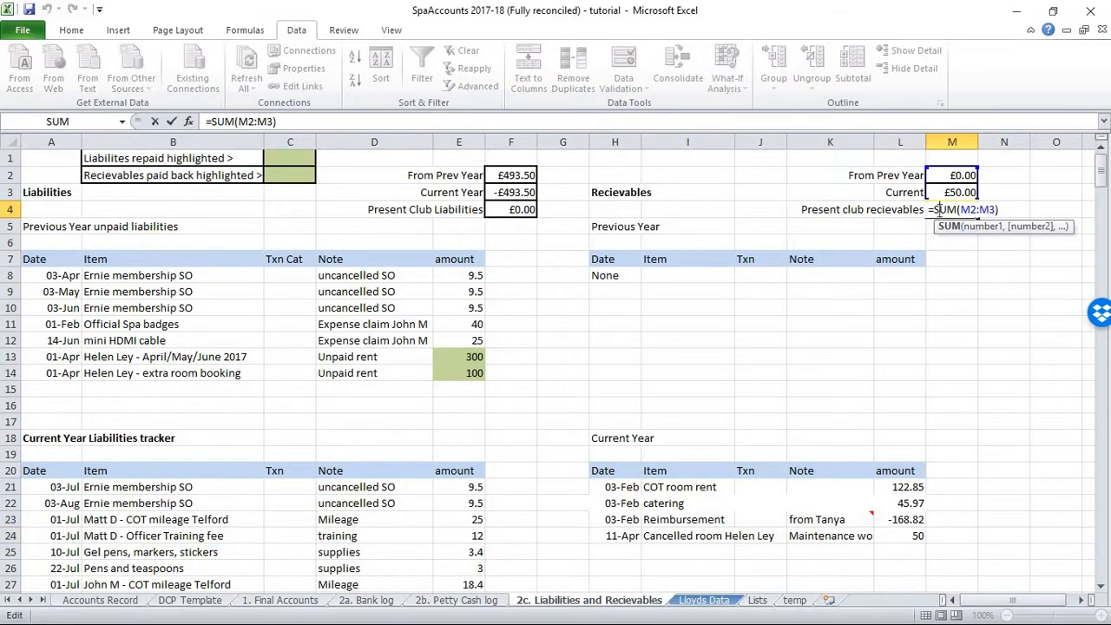
key(Return)
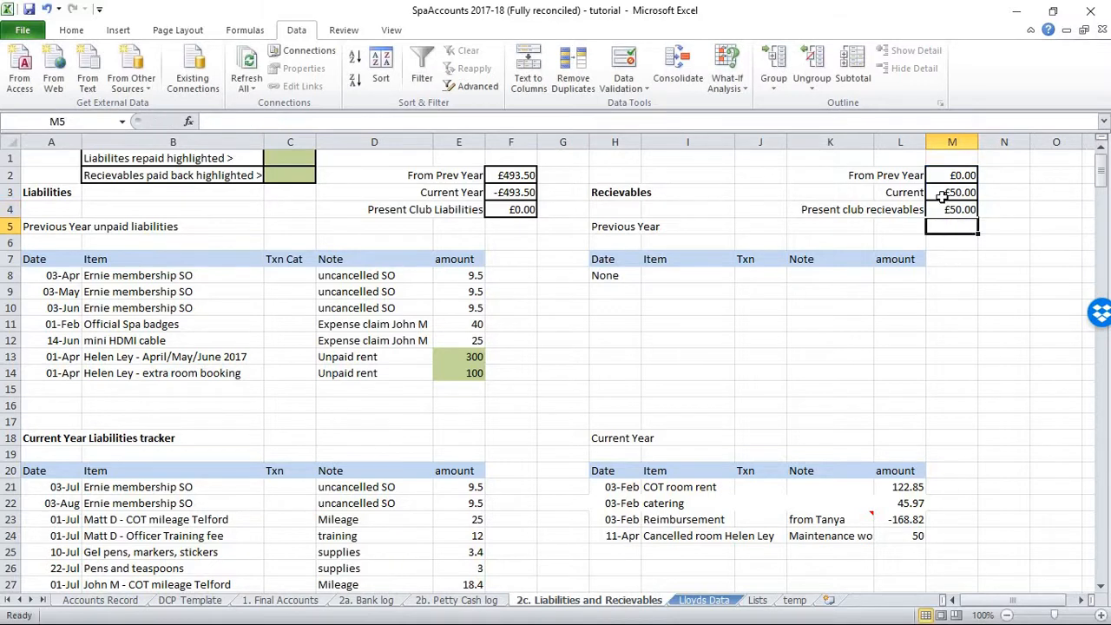
double_click(942, 196)
scroll(927, 419, down, 3)
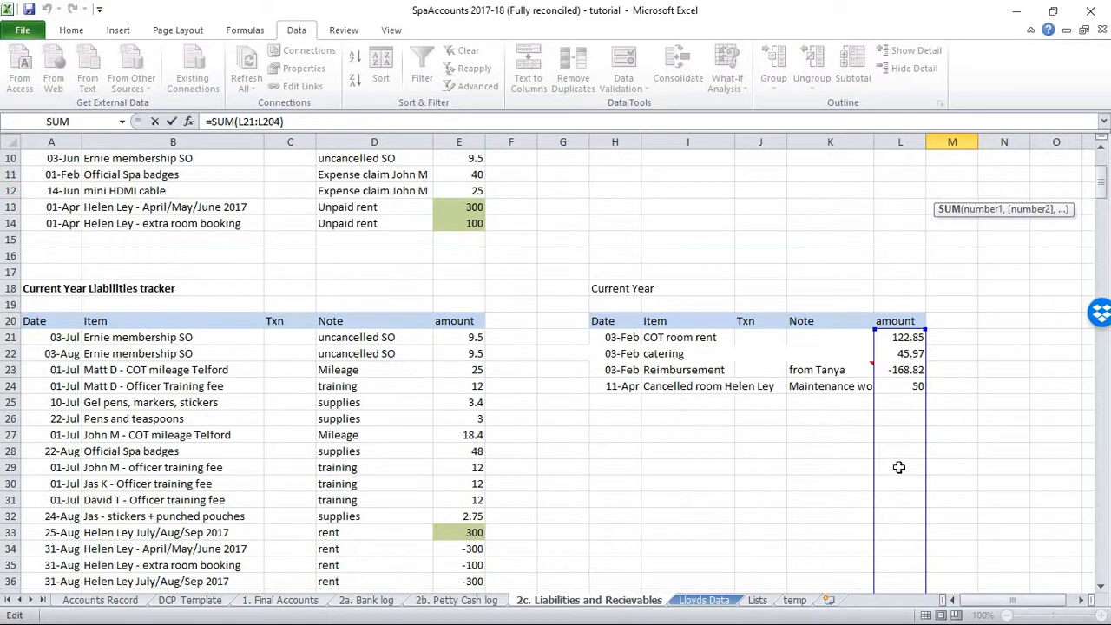
scroll(968, 435, up, 3)
click(946, 210)
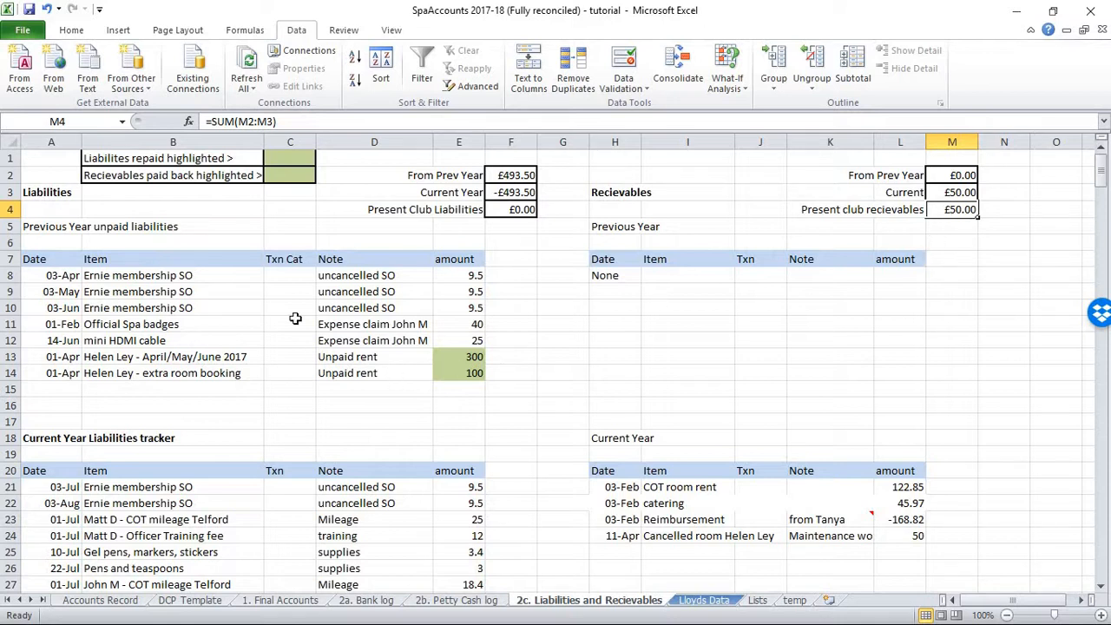
click(191, 600)
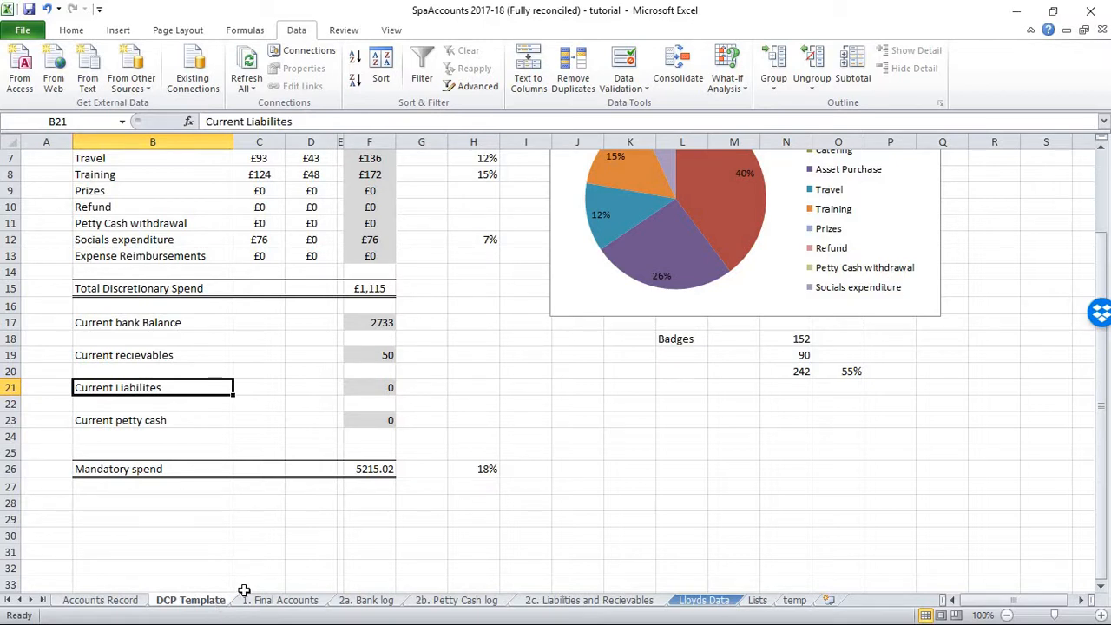
click(353, 392)
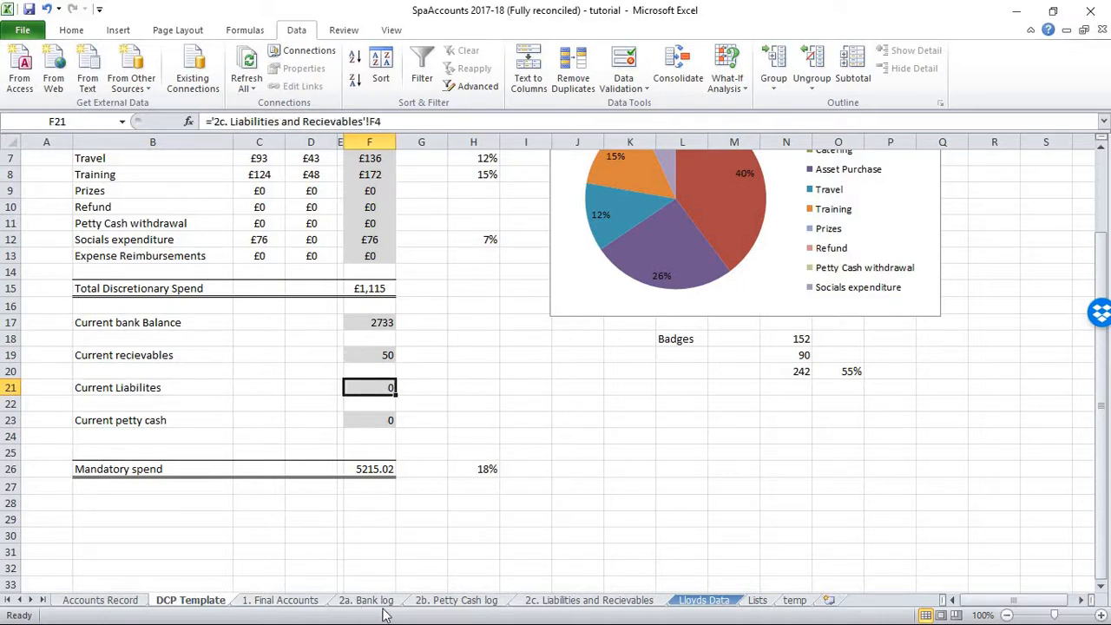
click(590, 601)
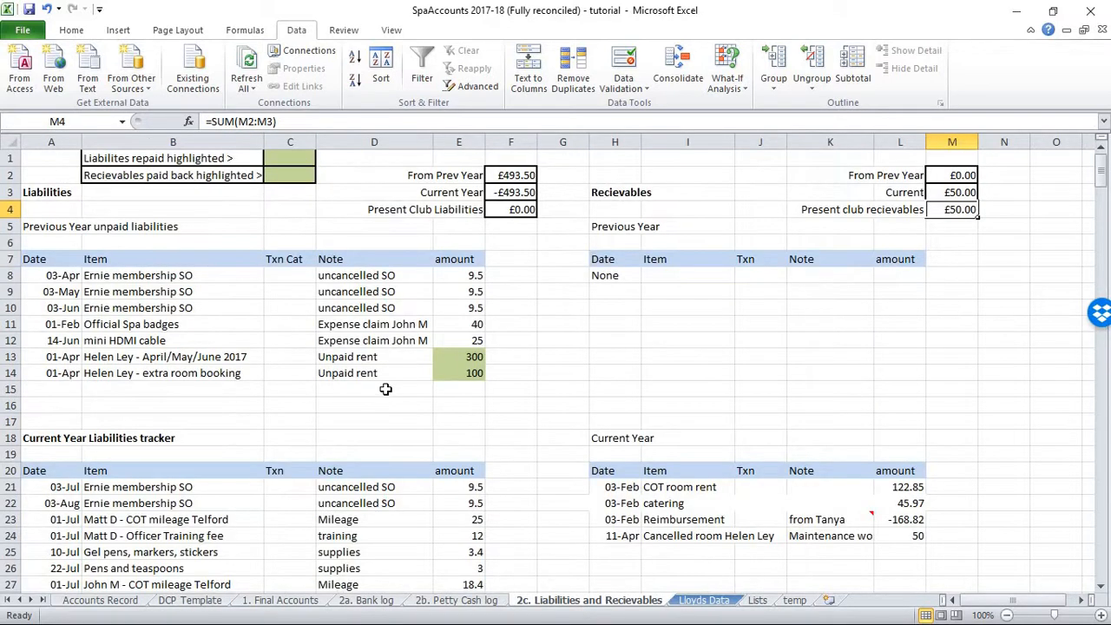
scroll(381, 386, down, 6)
scroll(380, 385, down, 7)
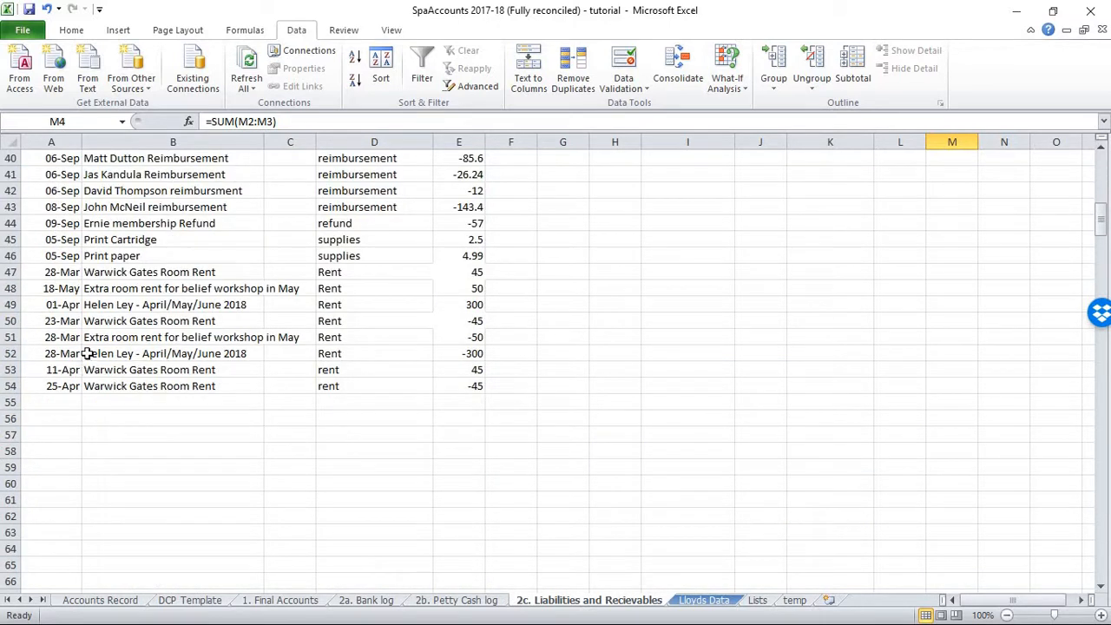
click(235, 354)
key(Right)
key(Right)
key(Right)
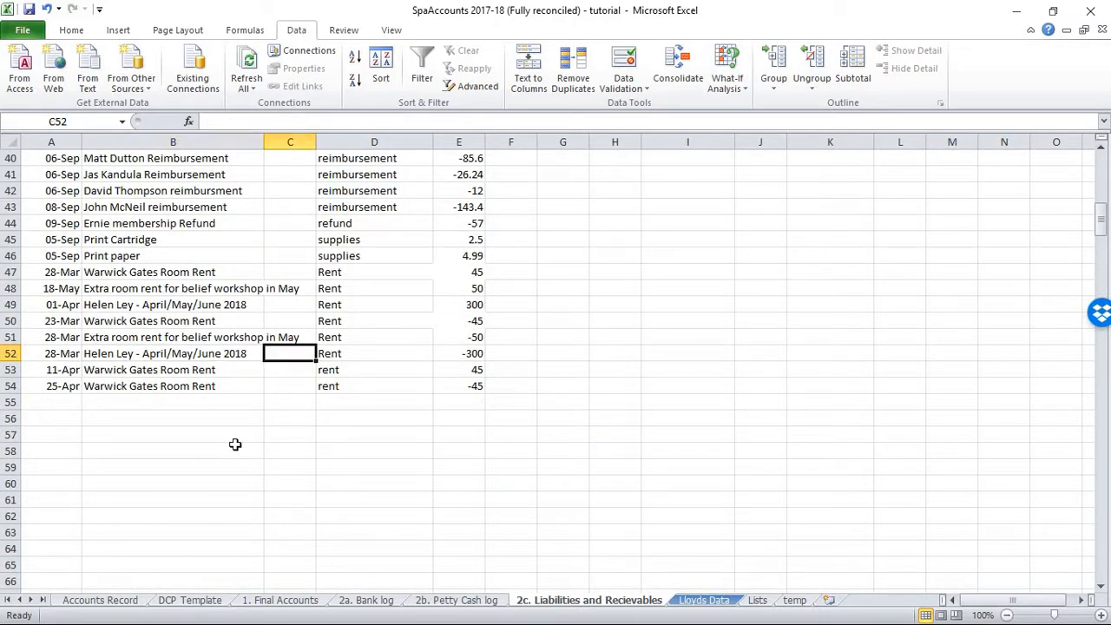
key(Left)
key(Left)
key(Left)
key(Left)
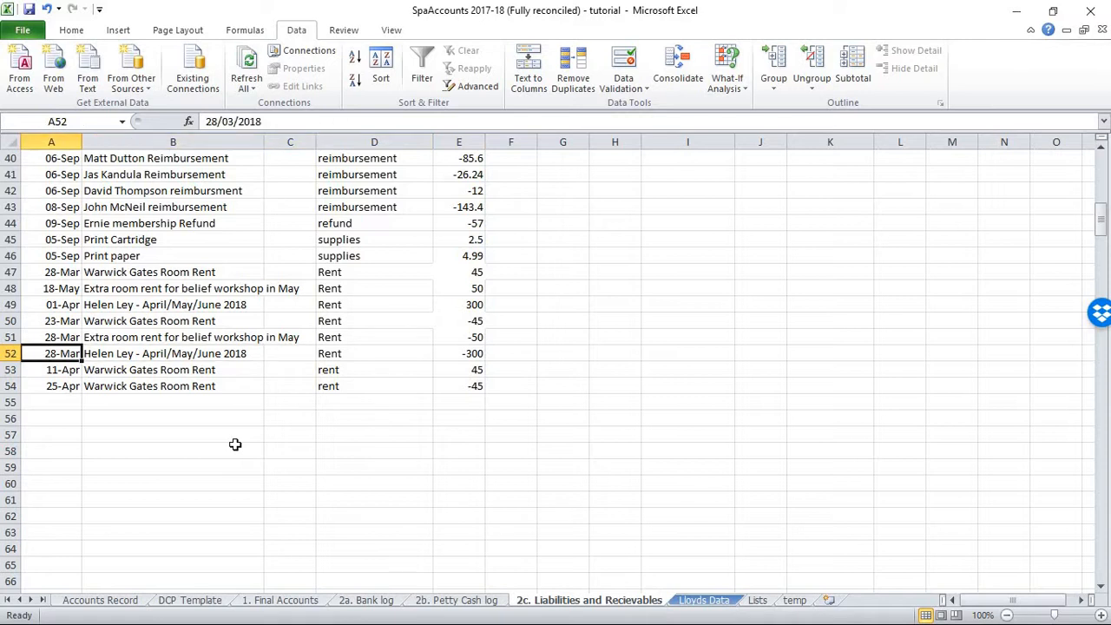
key(Right)
key(Right)
key(Right)
key(Right)
key(Right)
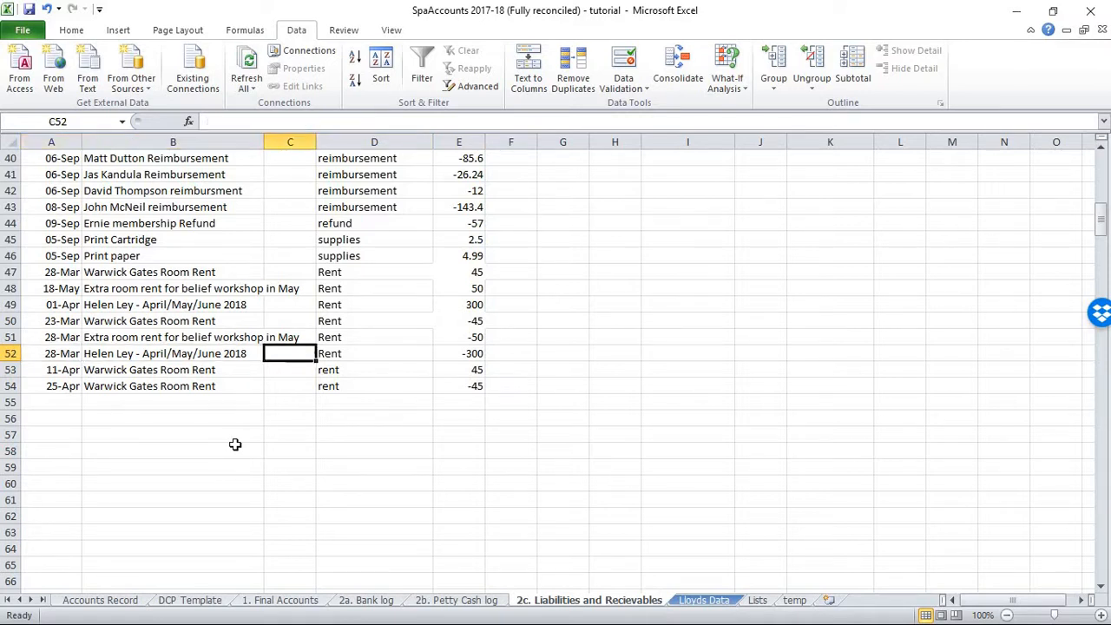
key(Left)
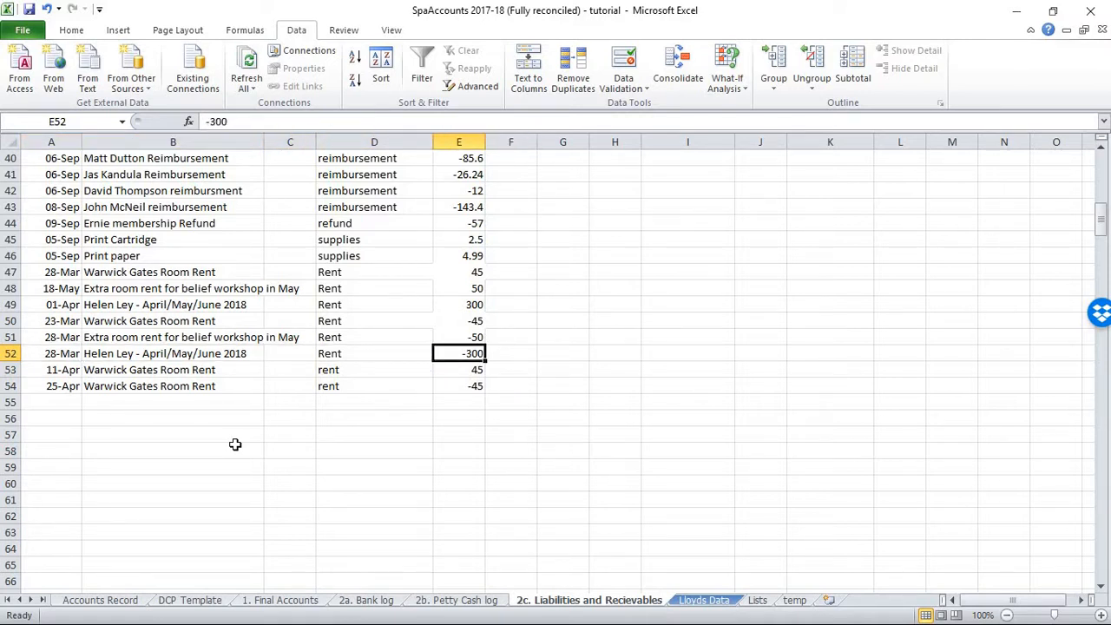
key(Up)
key(Up)
key(Up)
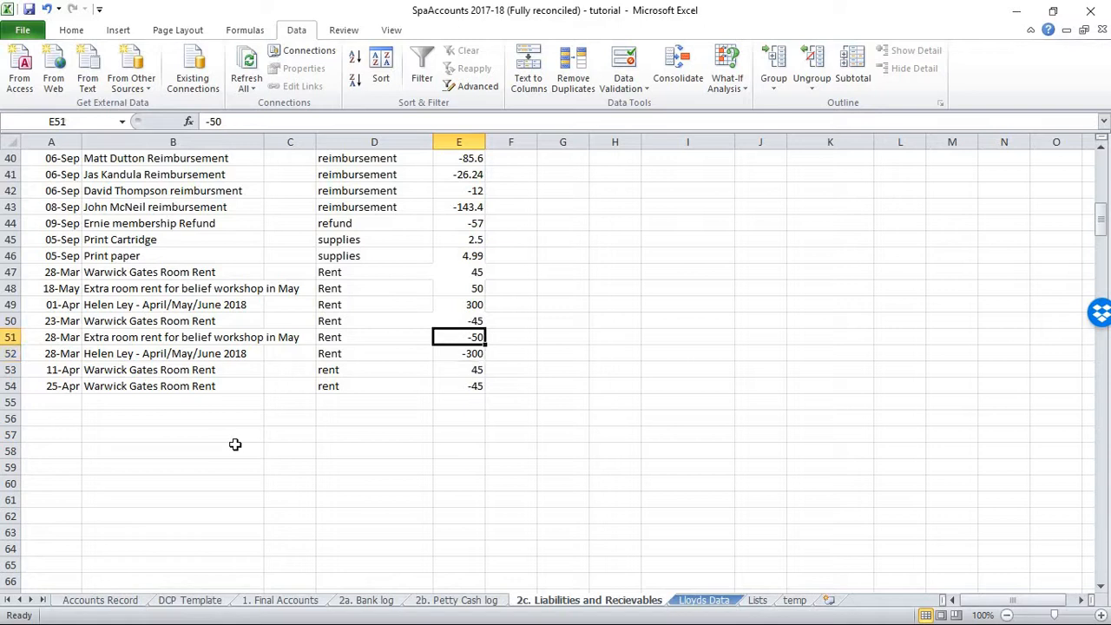
key(Left)
key(Left)
key(Left)
key(Left)
key(Right)
key(Right)
key(Right)
key(Right)
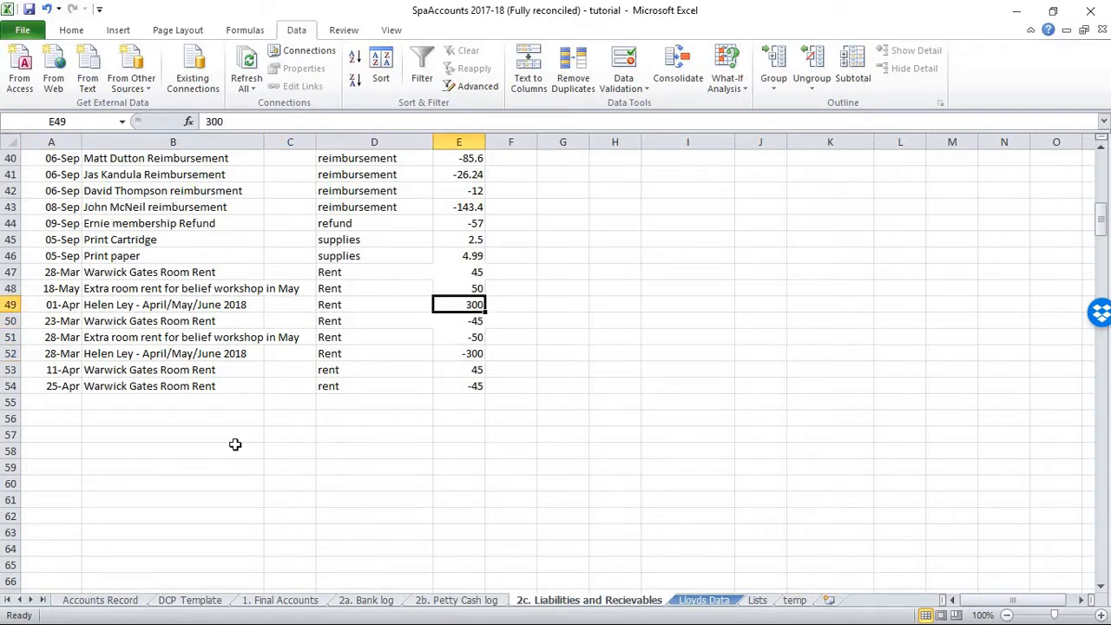
key(Up)
key(Up)
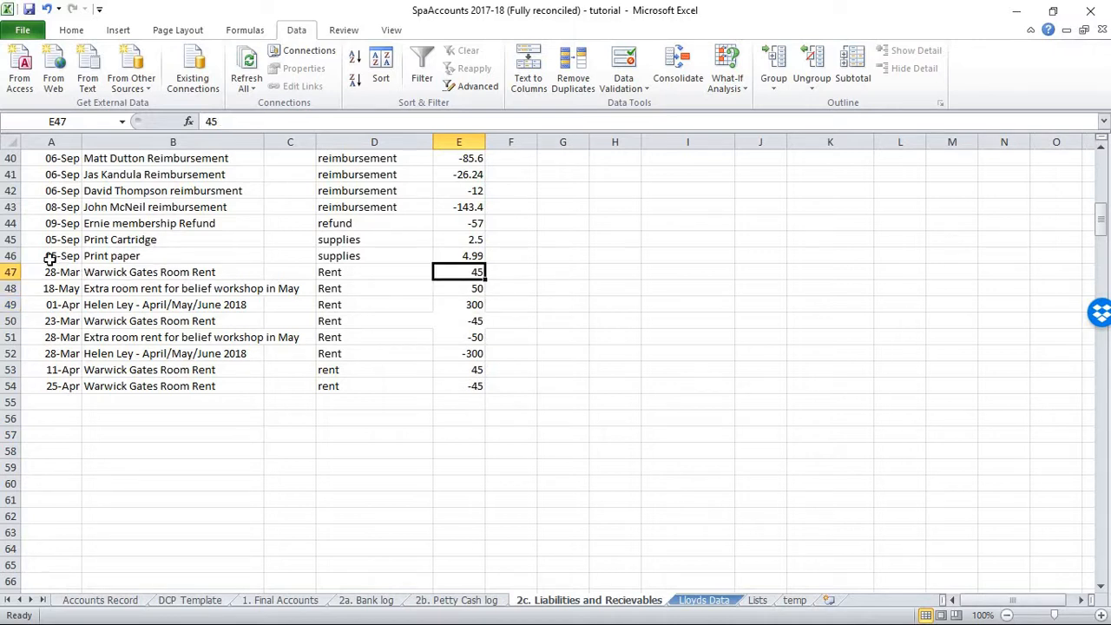
drag(65, 276, 471, 386)
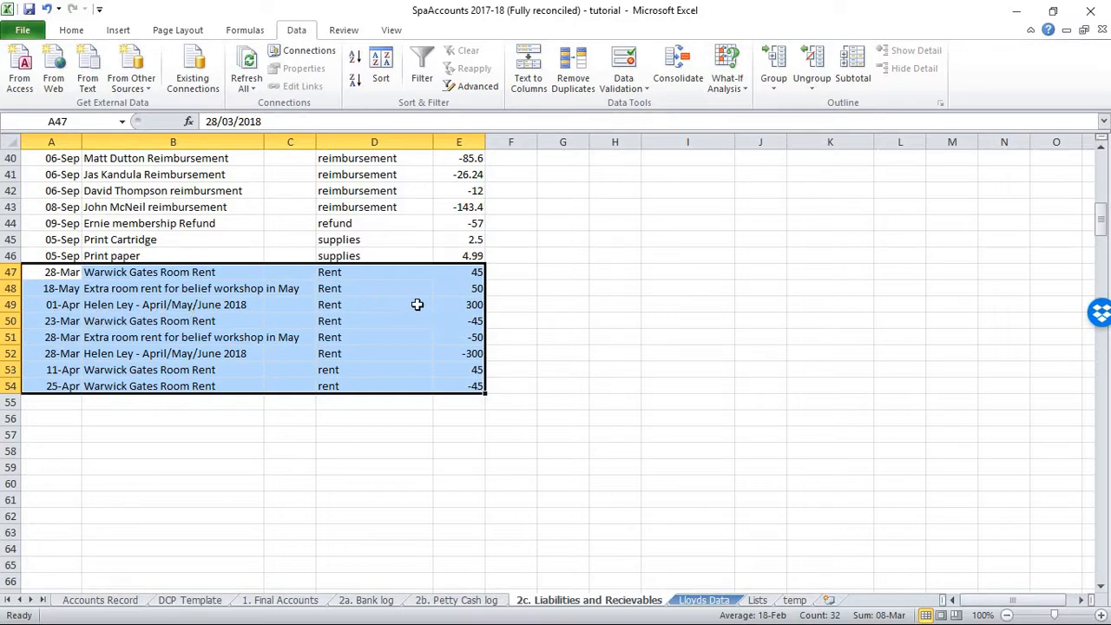
Check the matching rent pairs: 45/-45, 50/-50 and 300/-300 in E47–E52.
drag(450, 304, 455, 274)
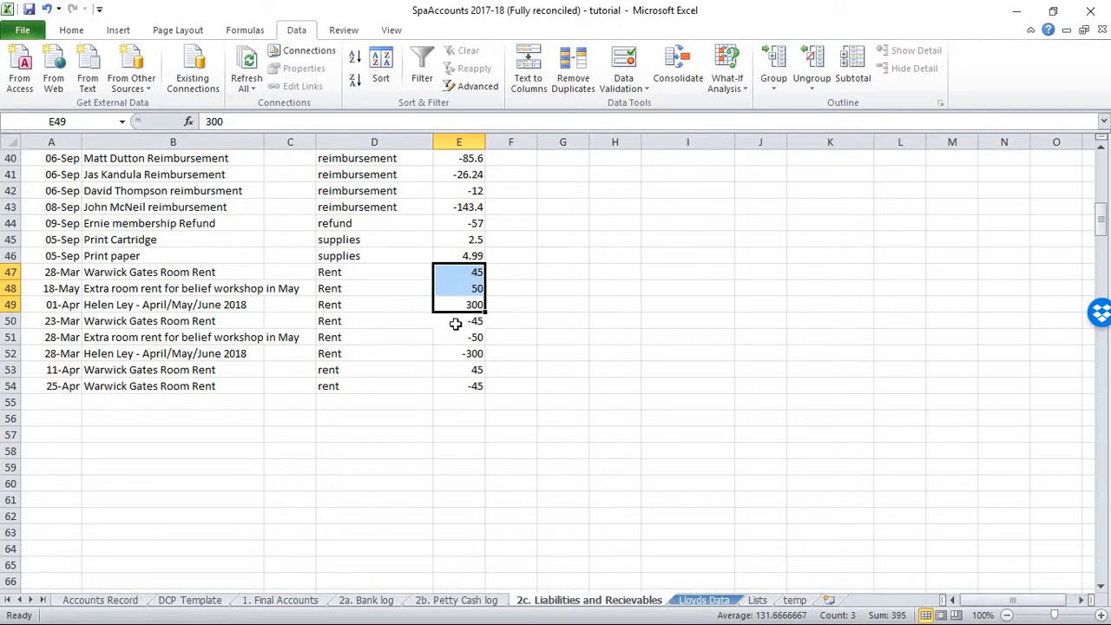
drag(458, 167, 446, 193)
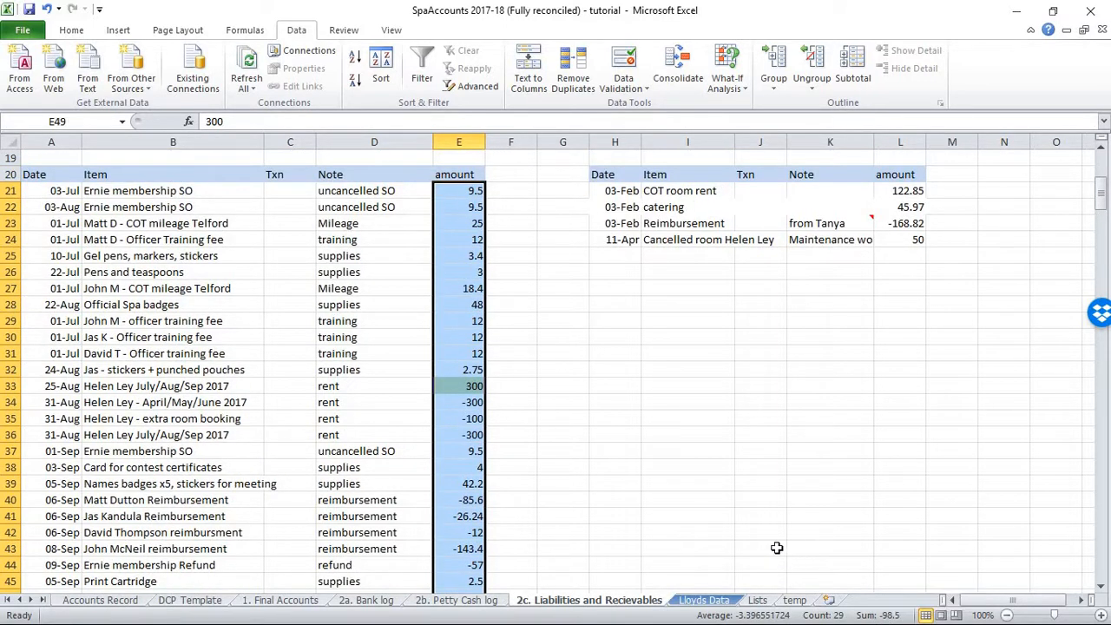
scroll(777, 548, down, 6)
click(525, 481)
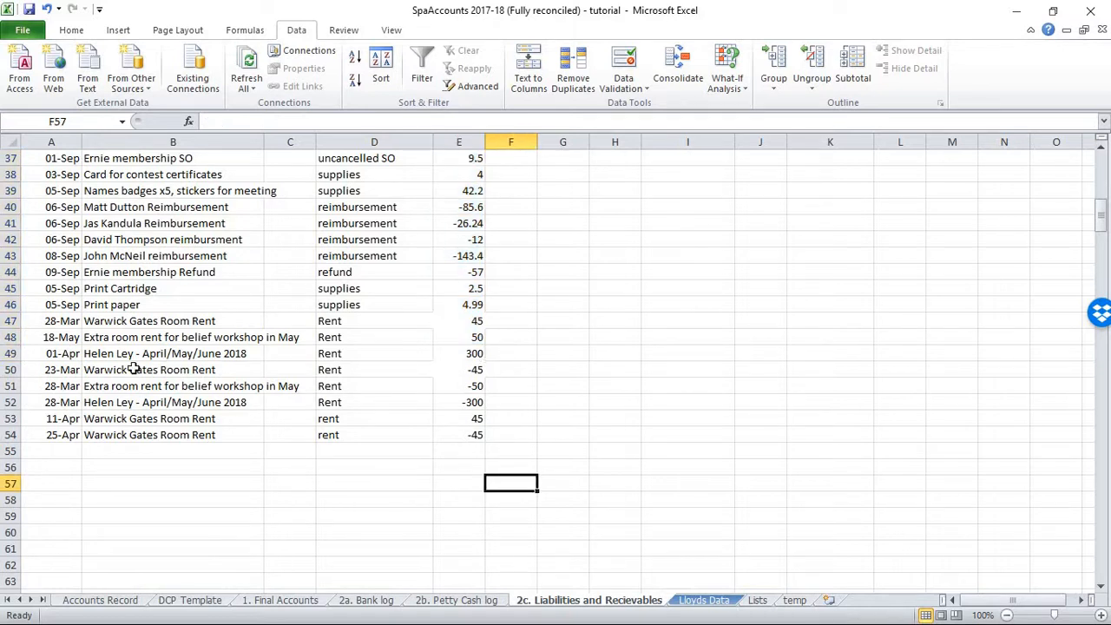
click(456, 372)
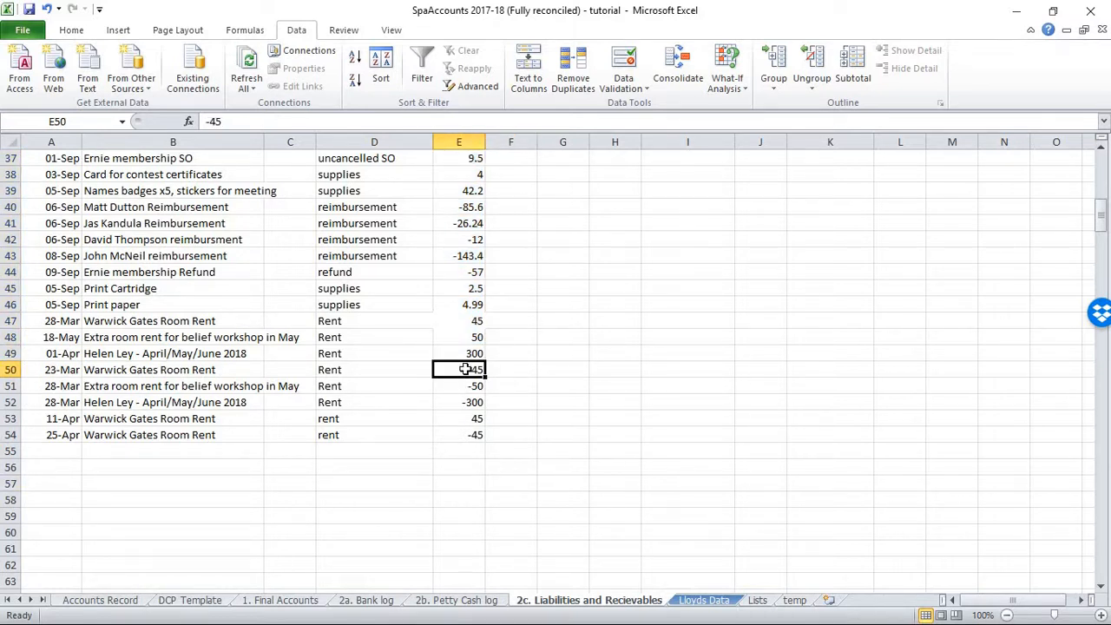
click(478, 322)
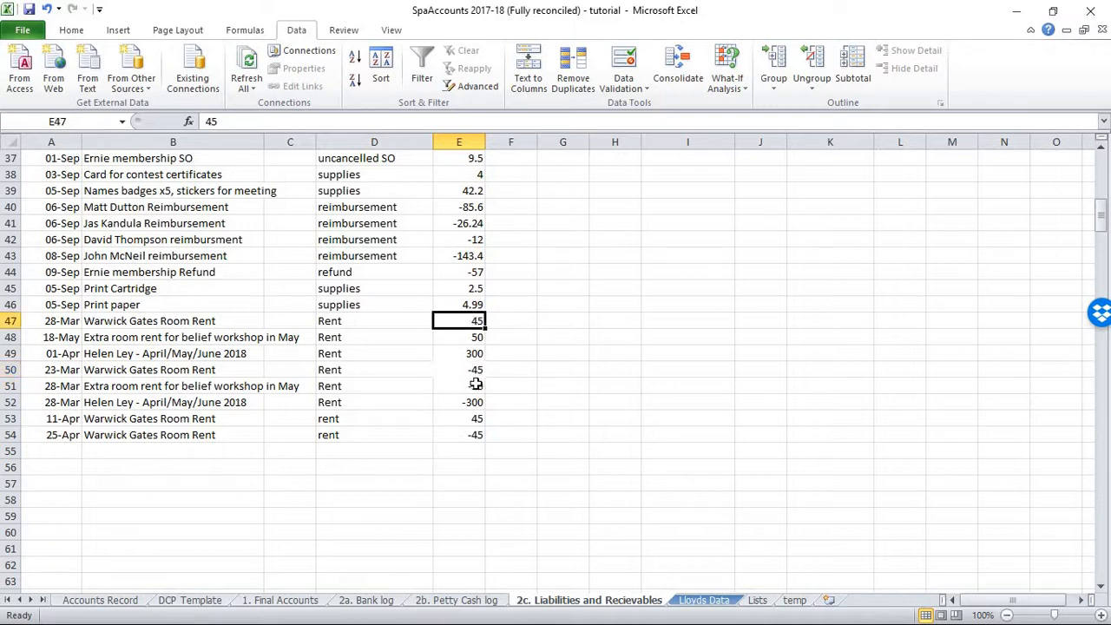
click(476, 386)
click(474, 339)
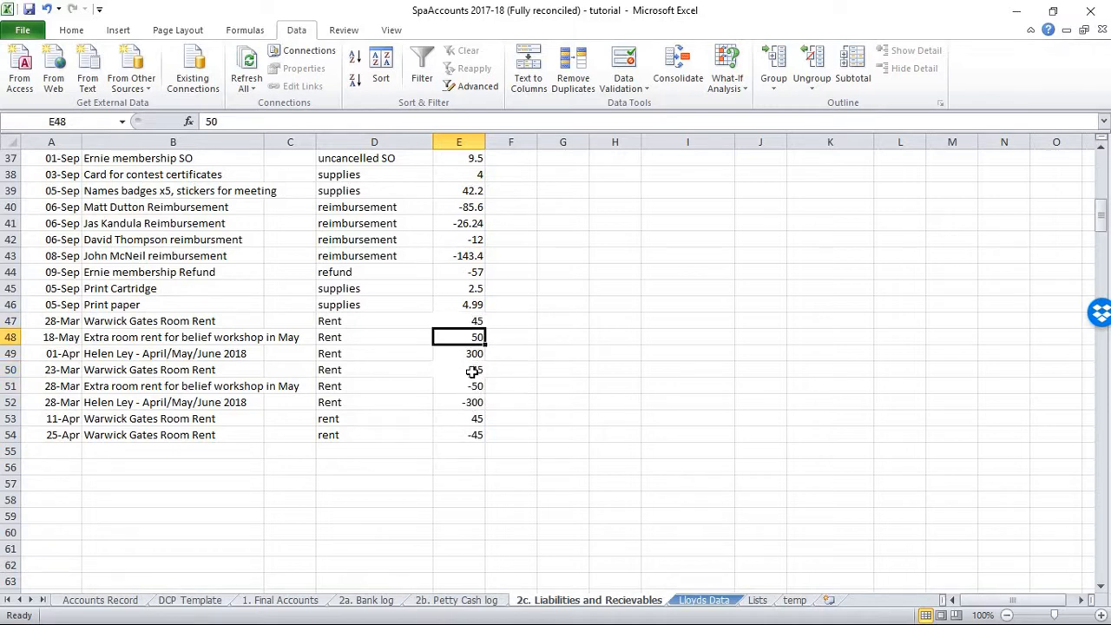
click(474, 404)
click(471, 354)
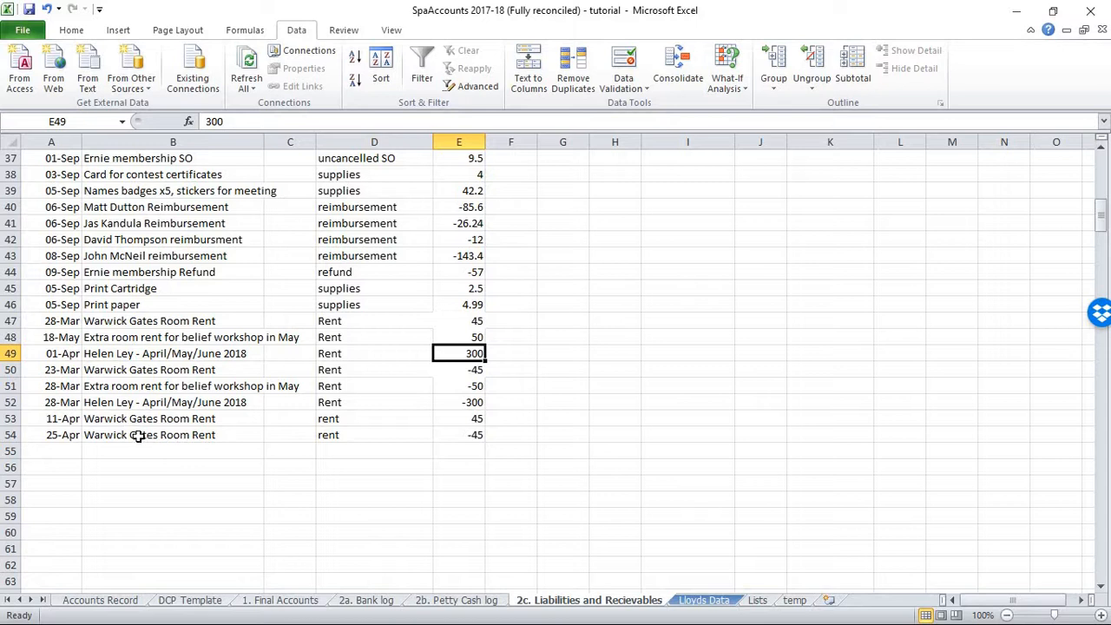
Check the 45/-45 pair in E53:E54, then select E47:E54 to see Sum: 0.
drag(139, 426, 197, 442)
click(471, 422)
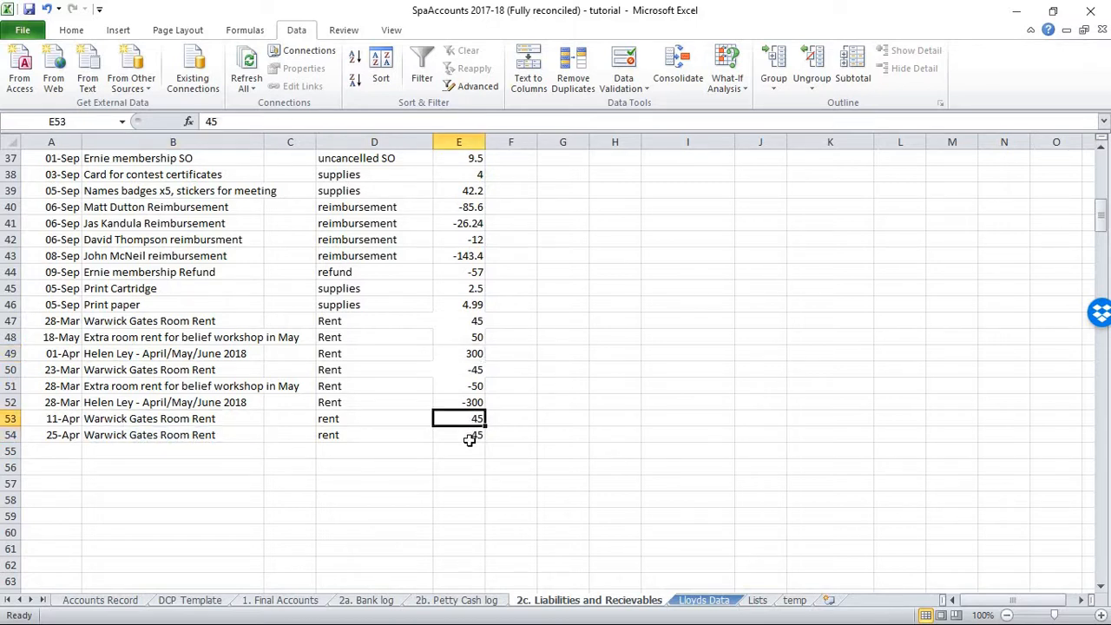
click(469, 438)
drag(473, 437, 477, 323)
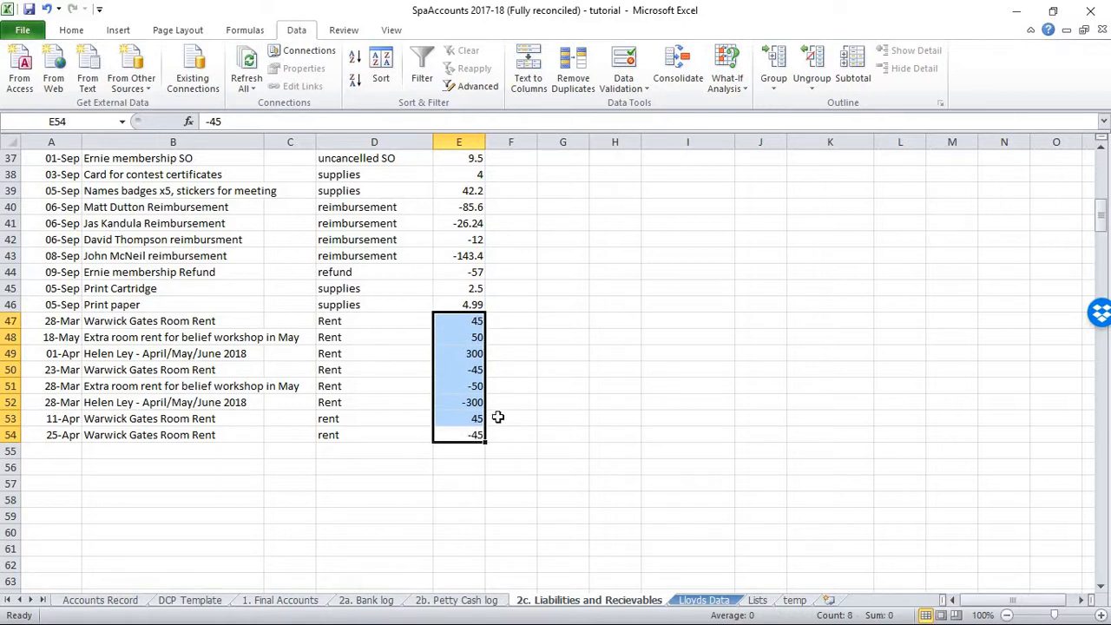
scroll(487, 365, up, 9)
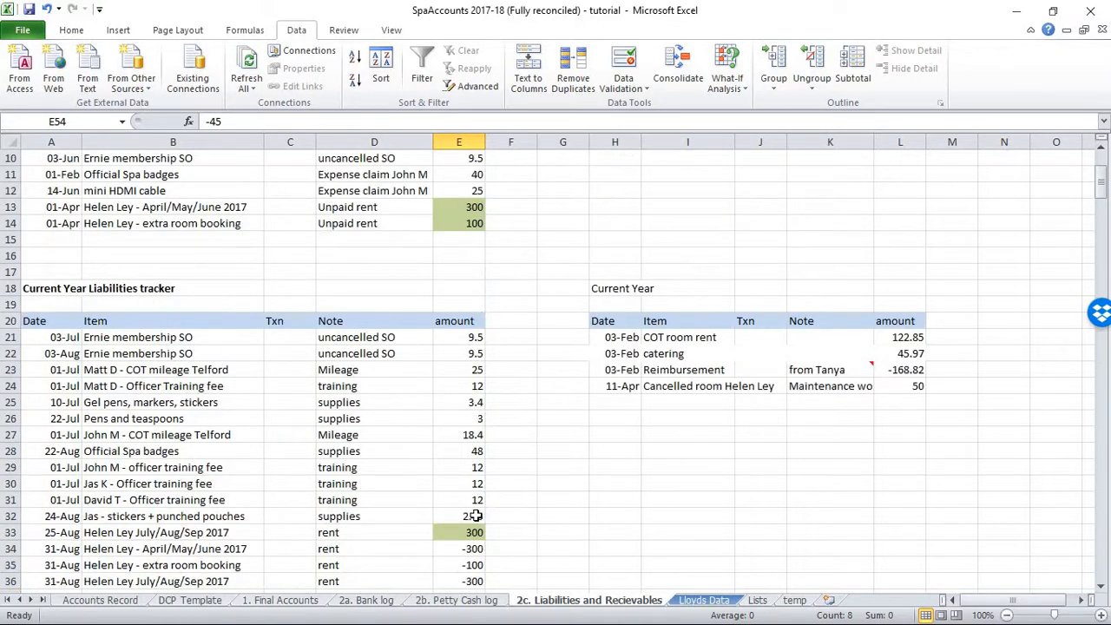
scroll(473, 518, down, 4)
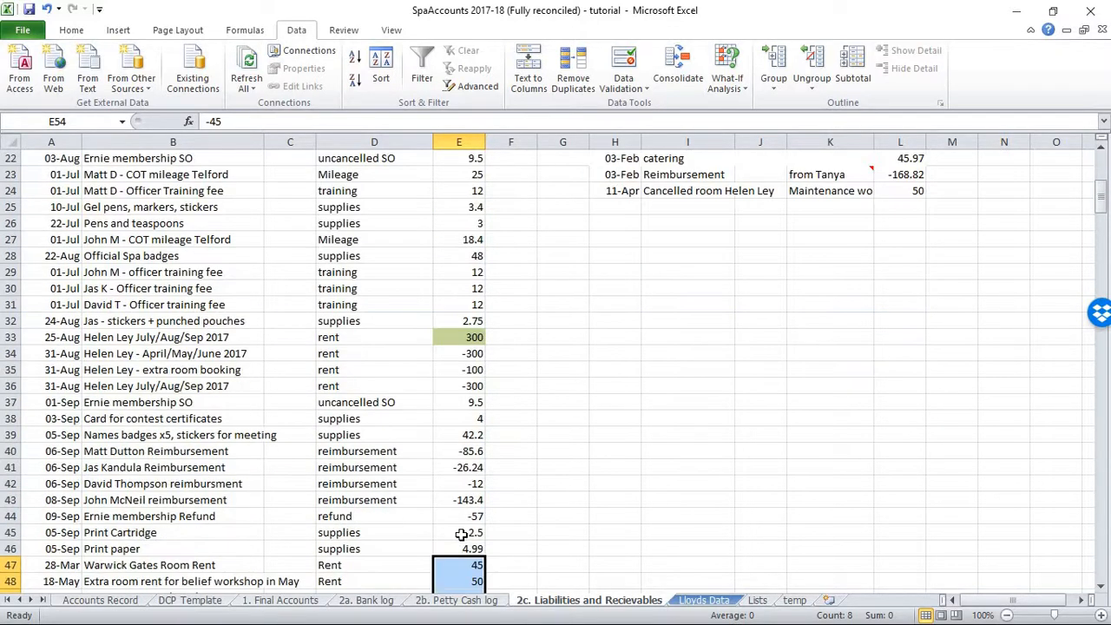
On DCP Template, inspect the F23 current petty cash and F26 Mandatory spend formulas.
click(264, 601)
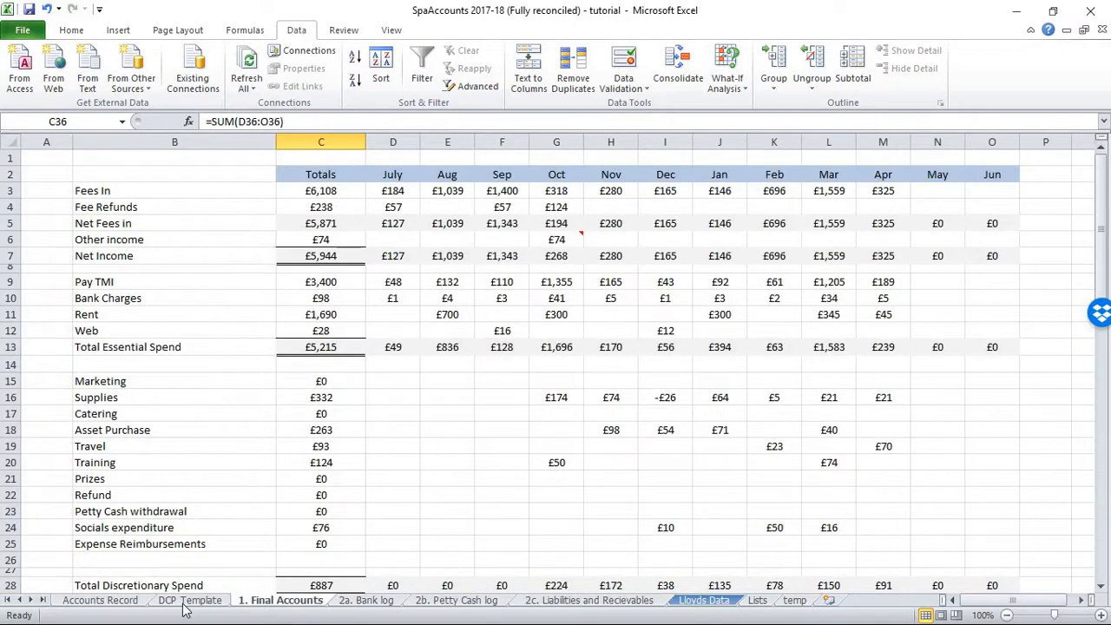
key(ctrl+Page_Up)
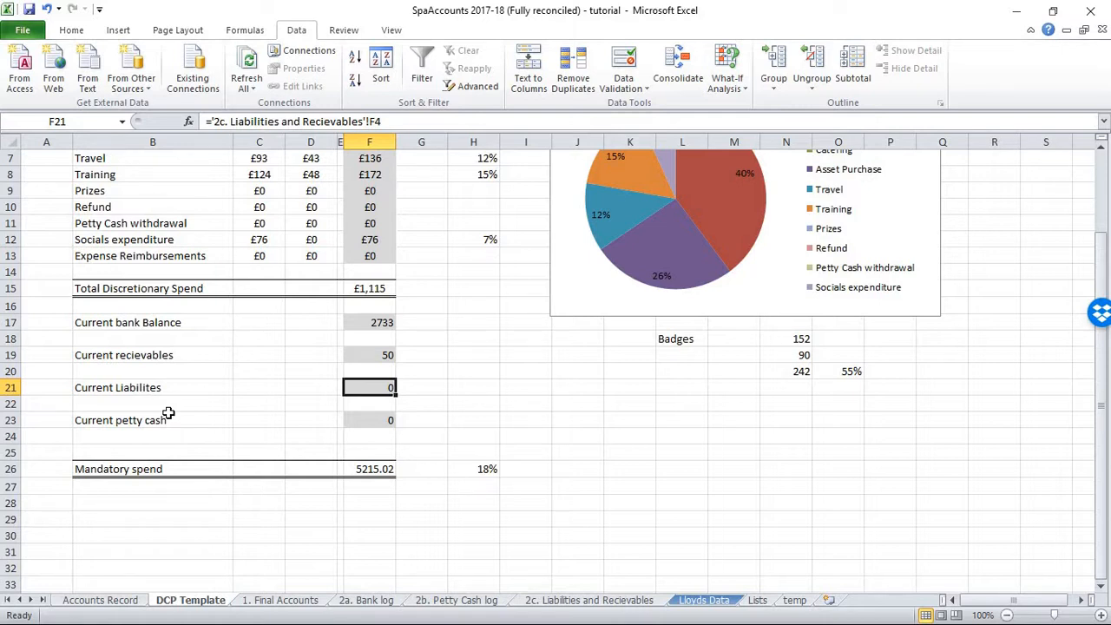
drag(111, 422, 373, 424)
click(380, 423)
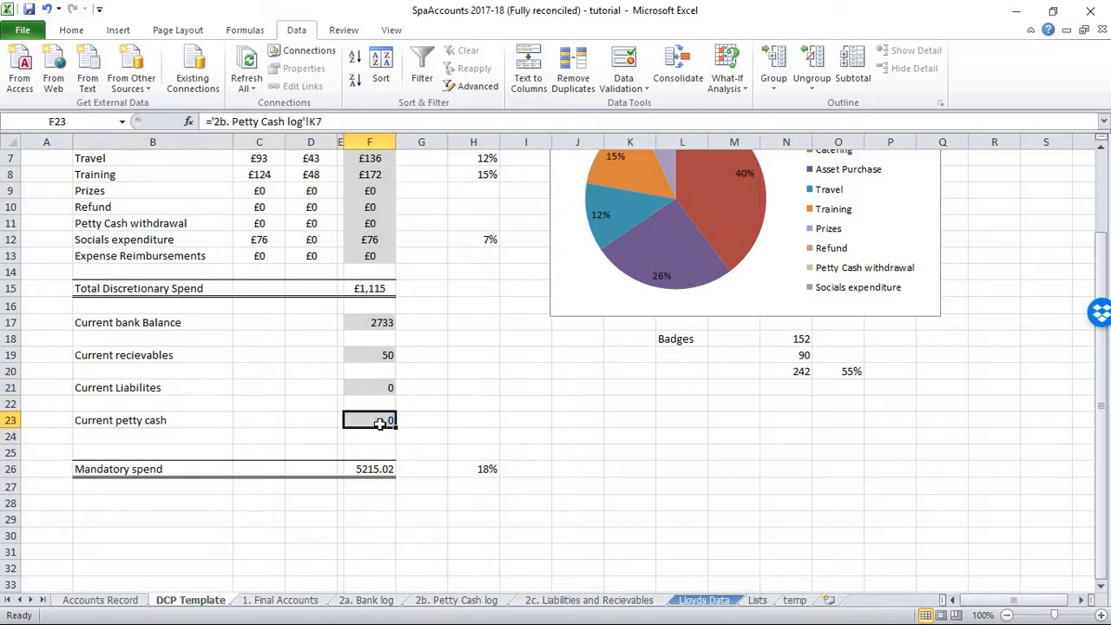
click(120, 469)
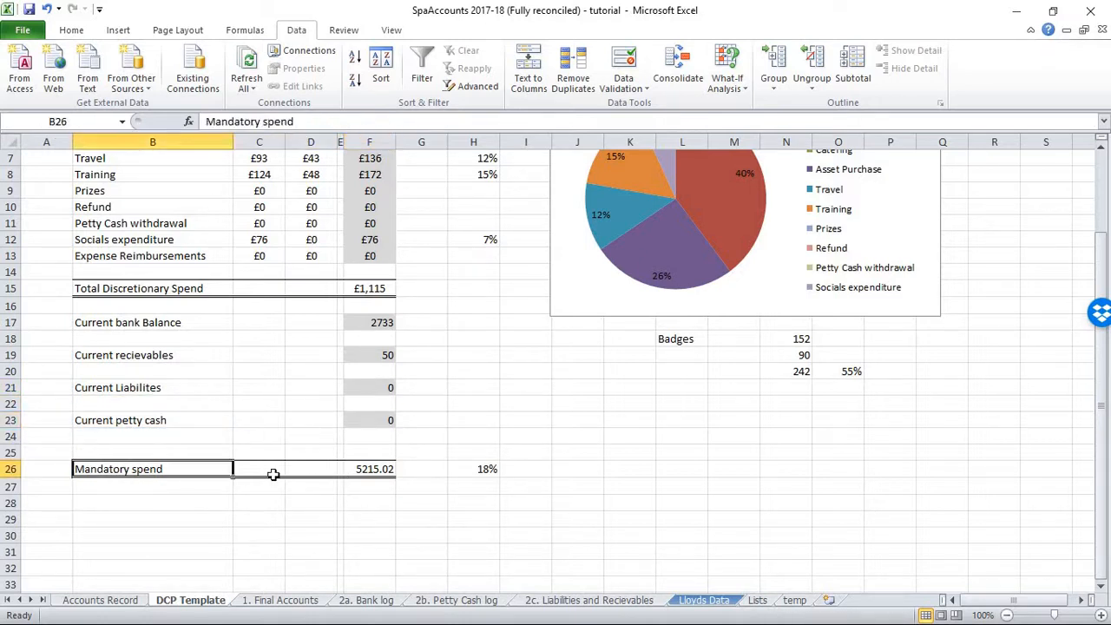
click(369, 470)
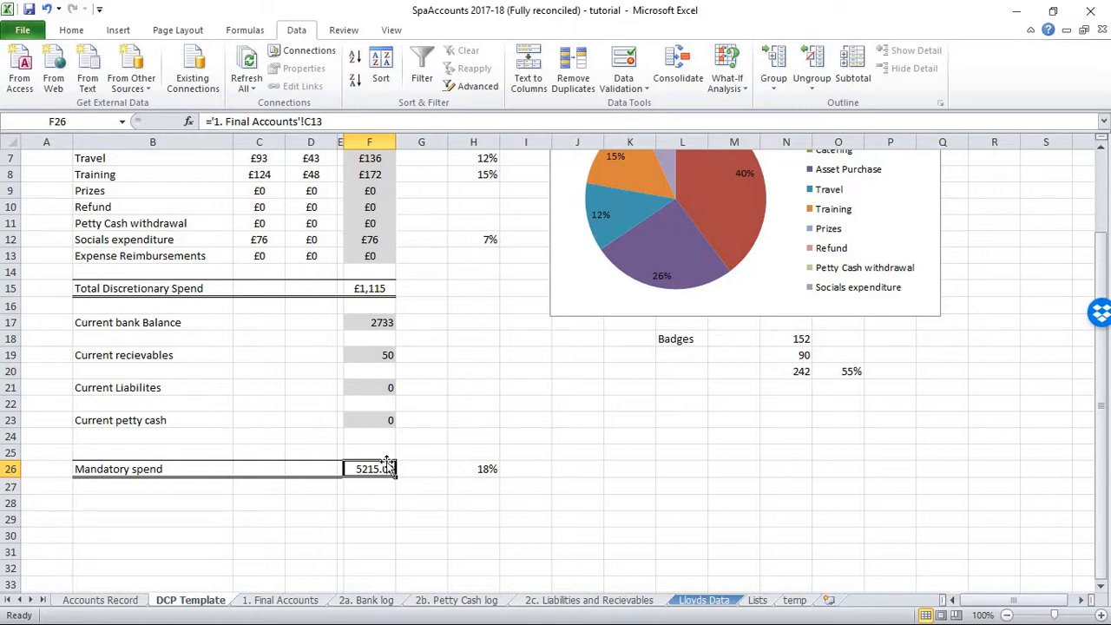
Delete the pie chart's legend and then the whole spending pie chart.
scroll(553, 515, up, 2)
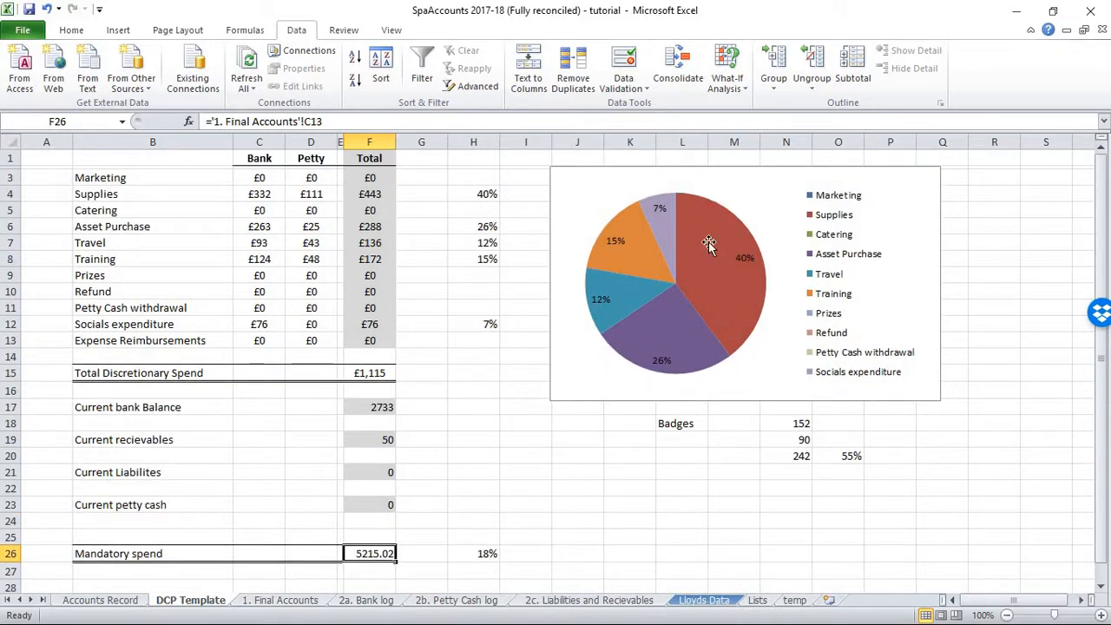
mouse_move(625, 315)
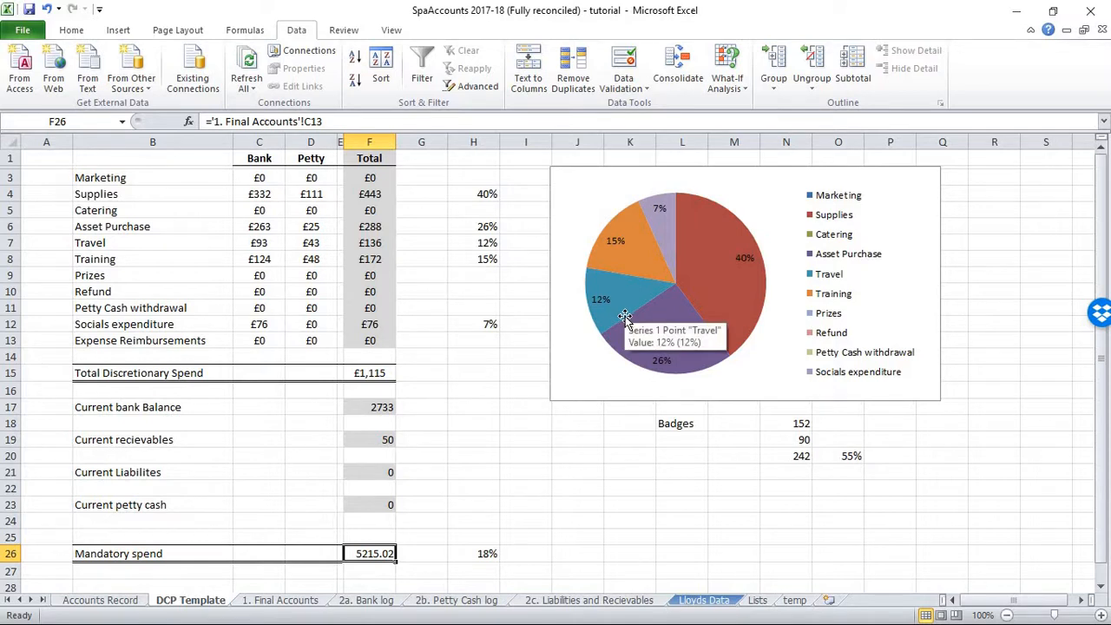
click(918, 273)
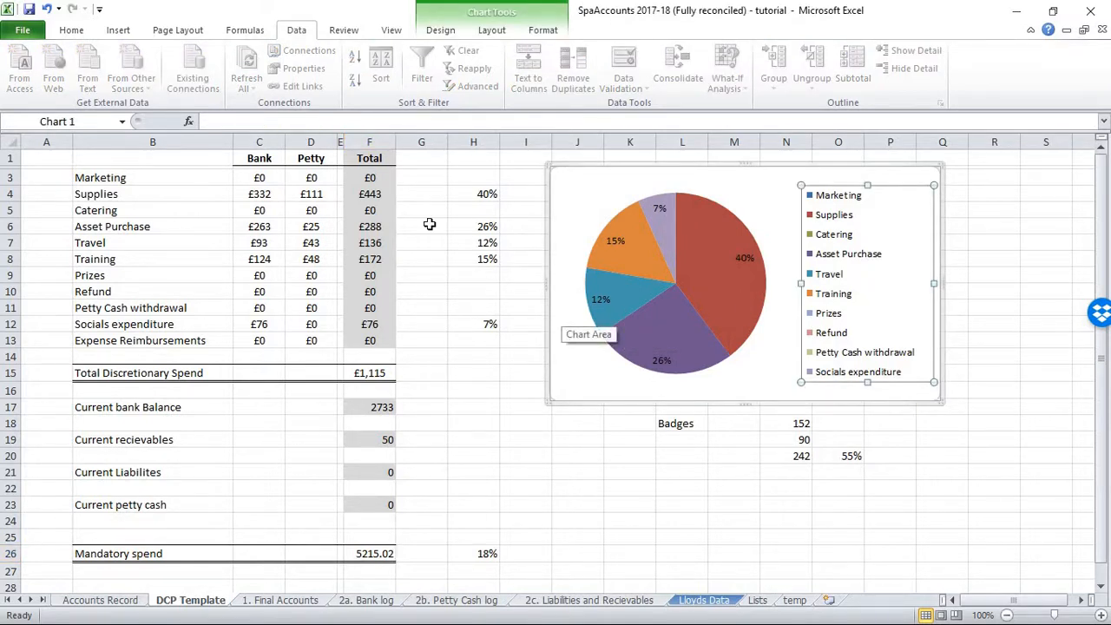
key(Delete)
key(Delete)
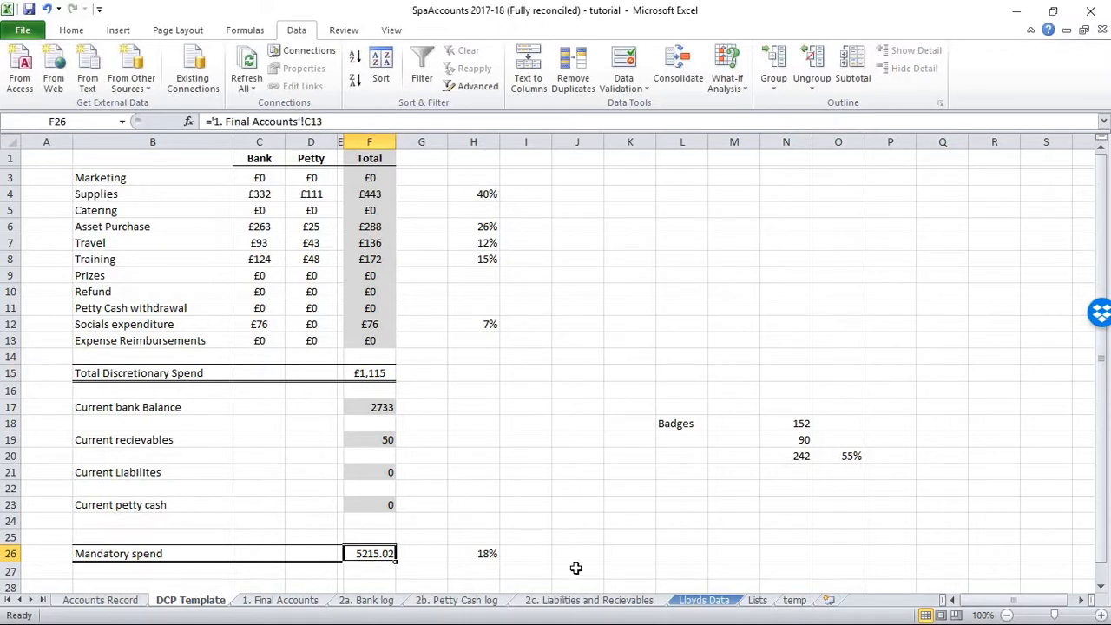
Delete the helper percentage column and Badges figures in H4:P26, leaving only the reconciled summary.
drag(473, 193, 872, 554)
key(Delete)
click(782, 488)
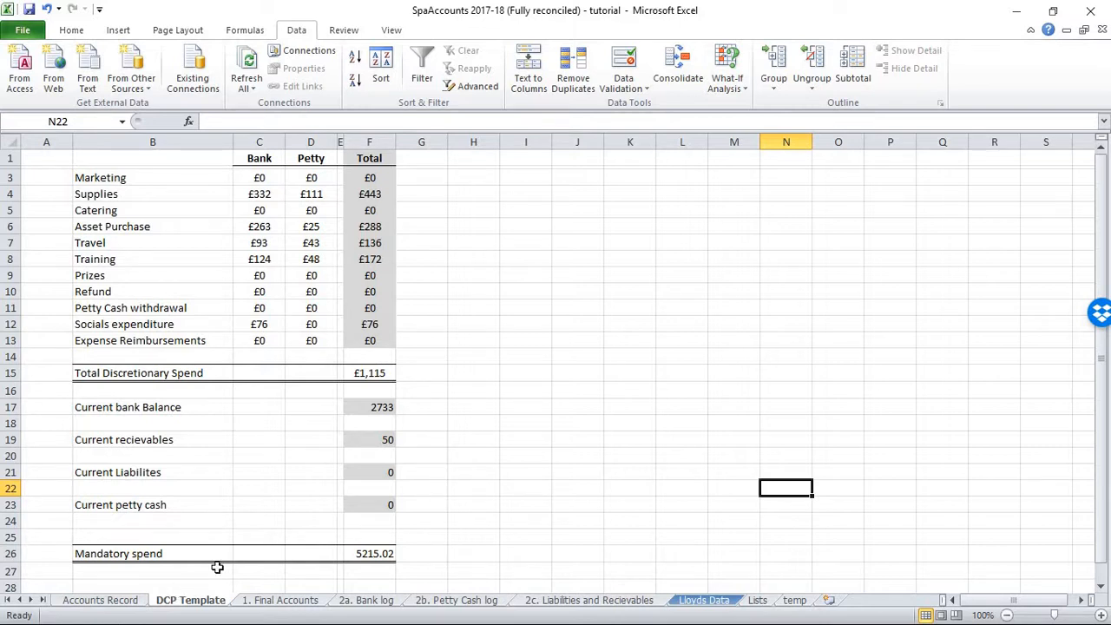
Minimise Excel and the Expense Management folder, then open iSpring's finish options from the tray.
click(1016, 14)
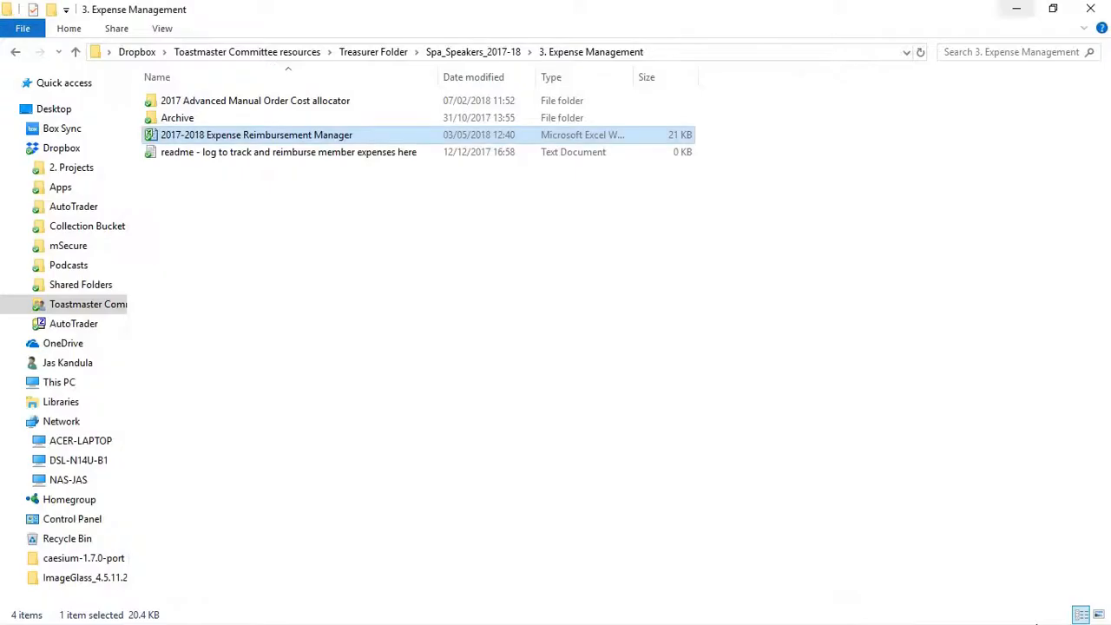
click(1016, 9)
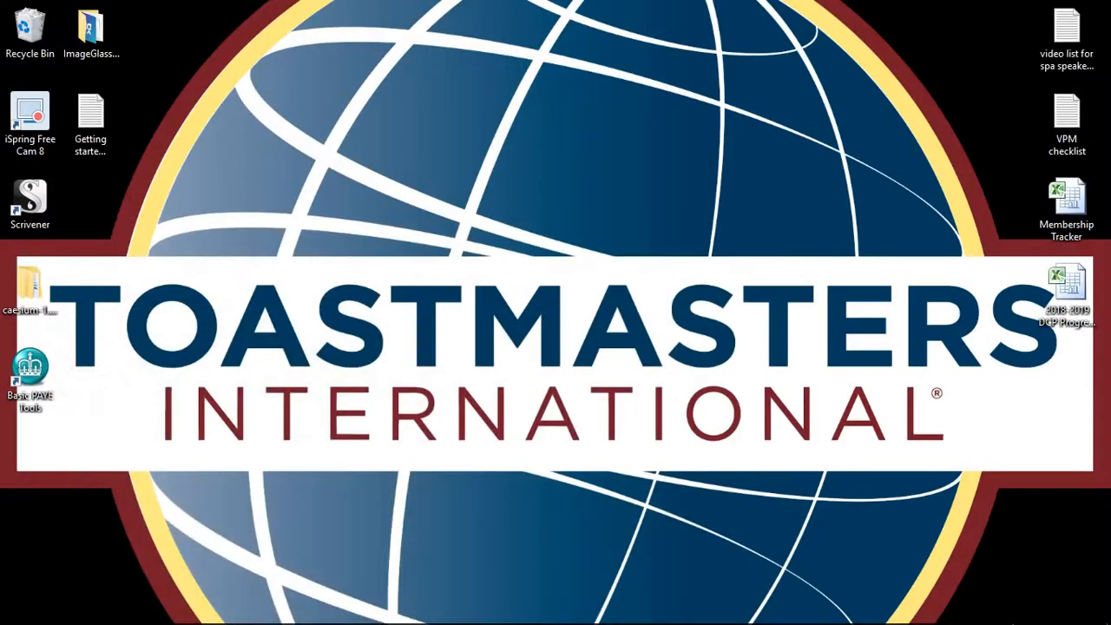
click(919, 613)
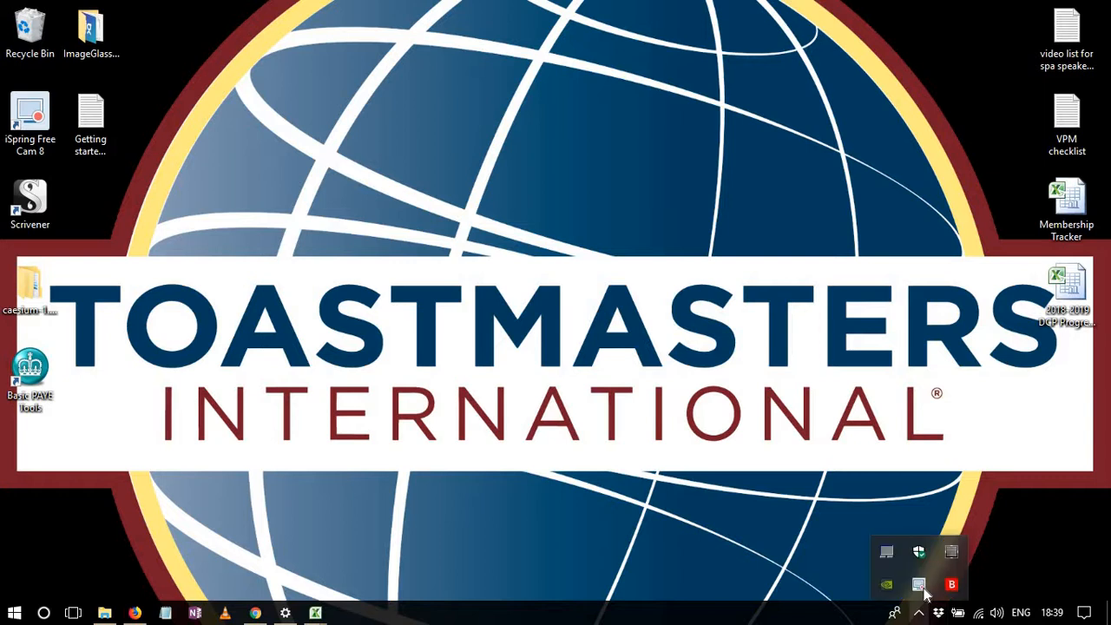
click(926, 562)
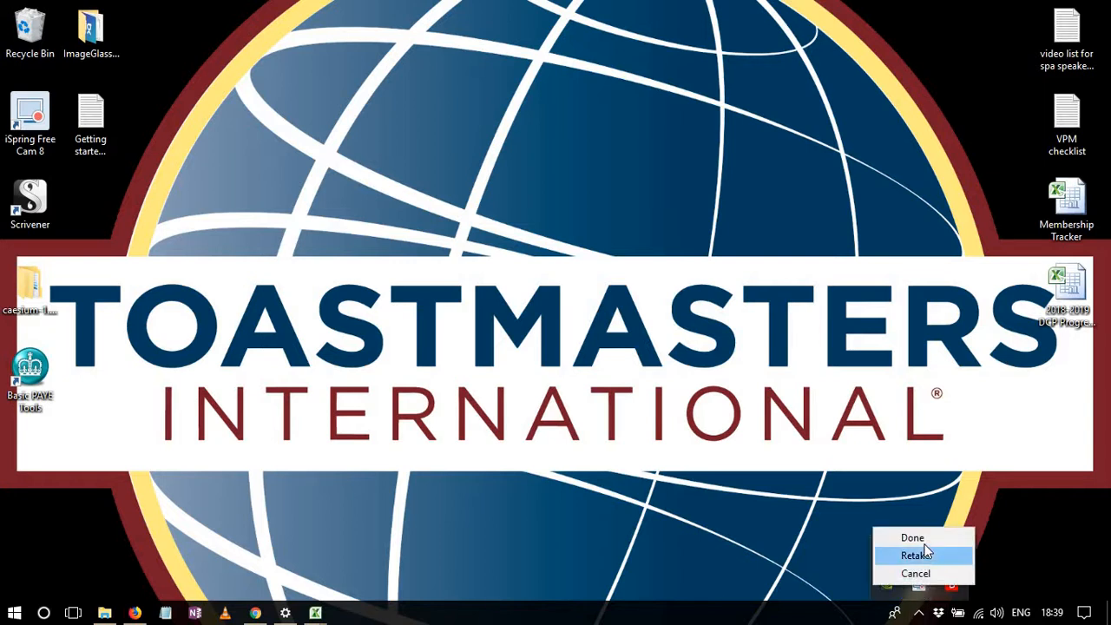